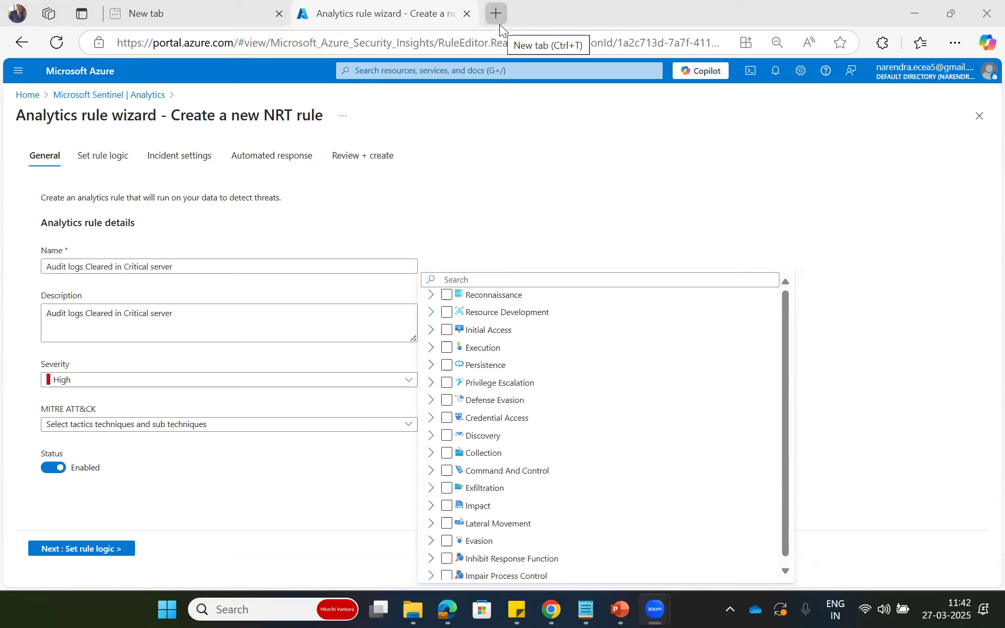
# Search the web for "audit log cleared mitre tatc" in a new browser tab and open MITRE ATT&CK's "Indicator Removal: Clear Windows Event Logs" page.
pyautogui.click(500, 24)
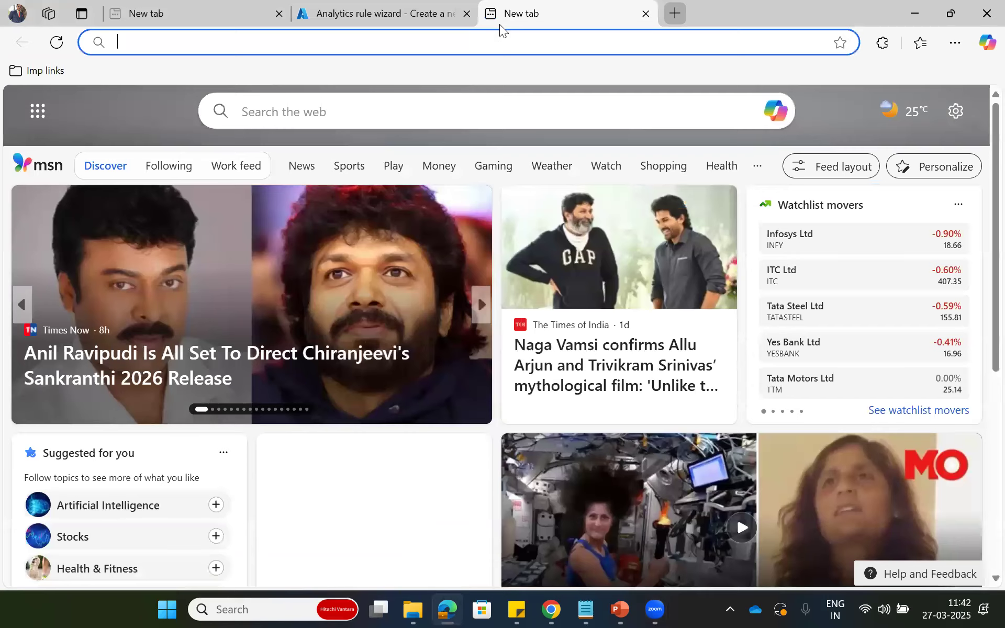
pyautogui.write('audit lo')
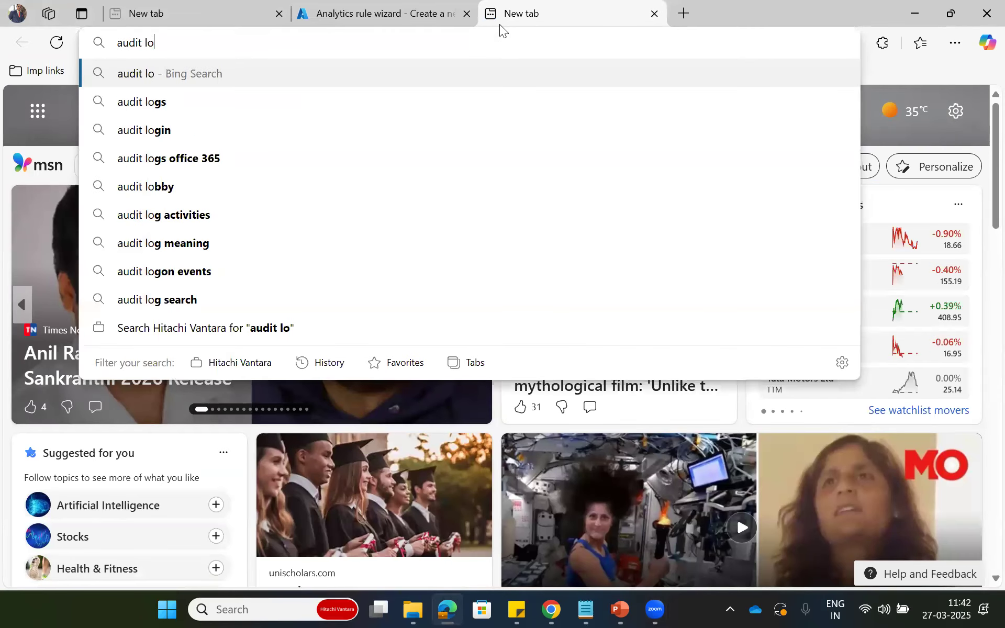
pyautogui.write('g cleare')
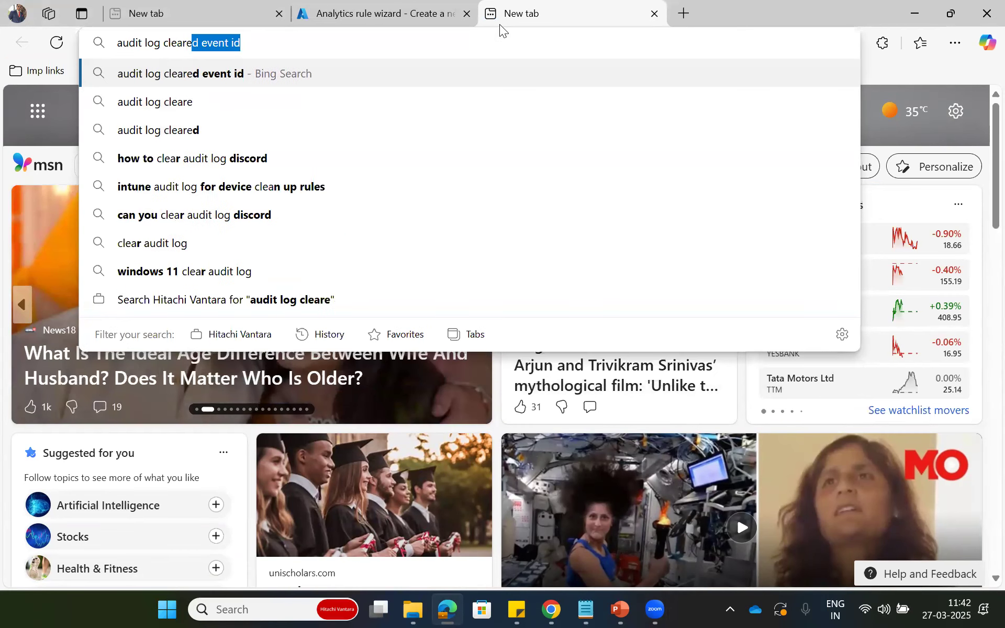
pyautogui.write('d mitre ')
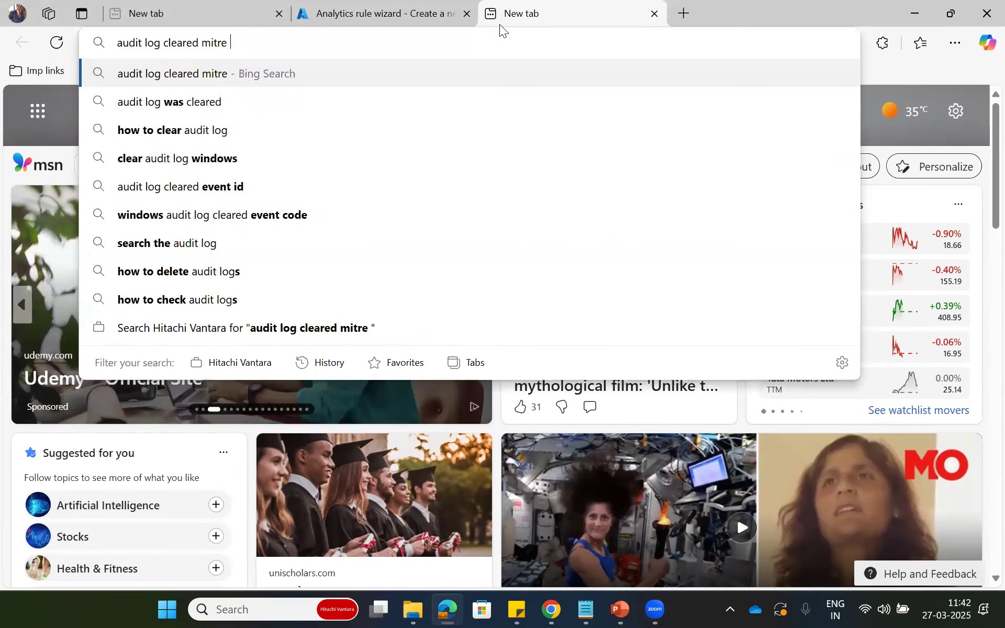
pyautogui.write('tatc')
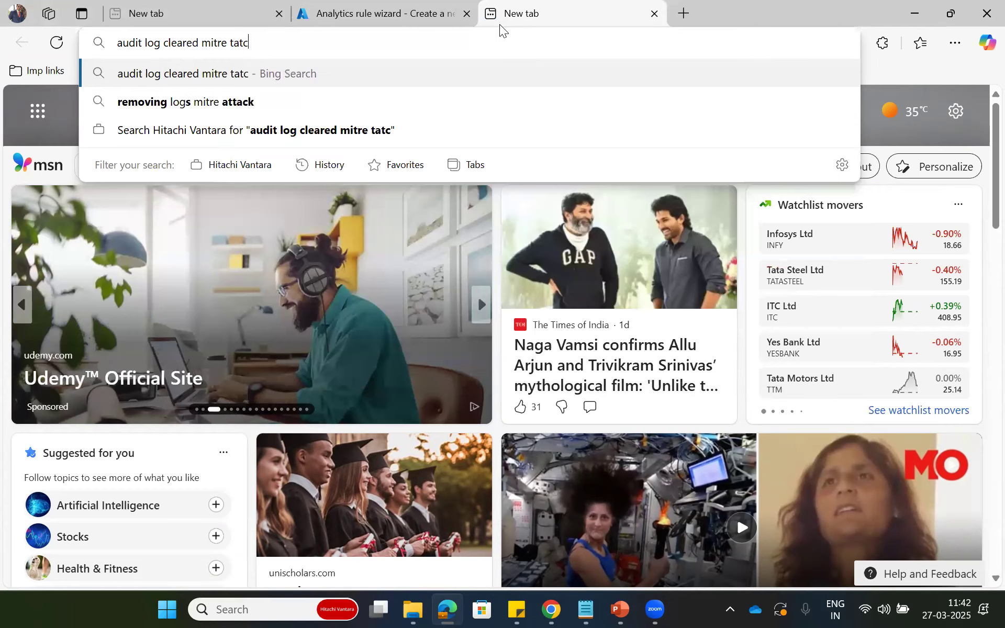
pyautogui.press('Return')
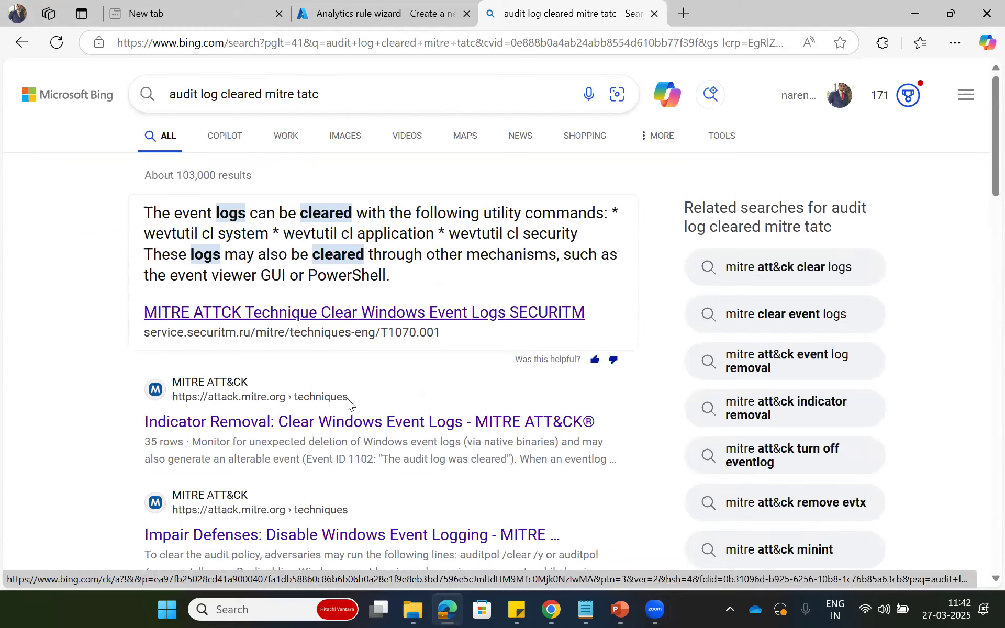
pyautogui.click(338, 413)
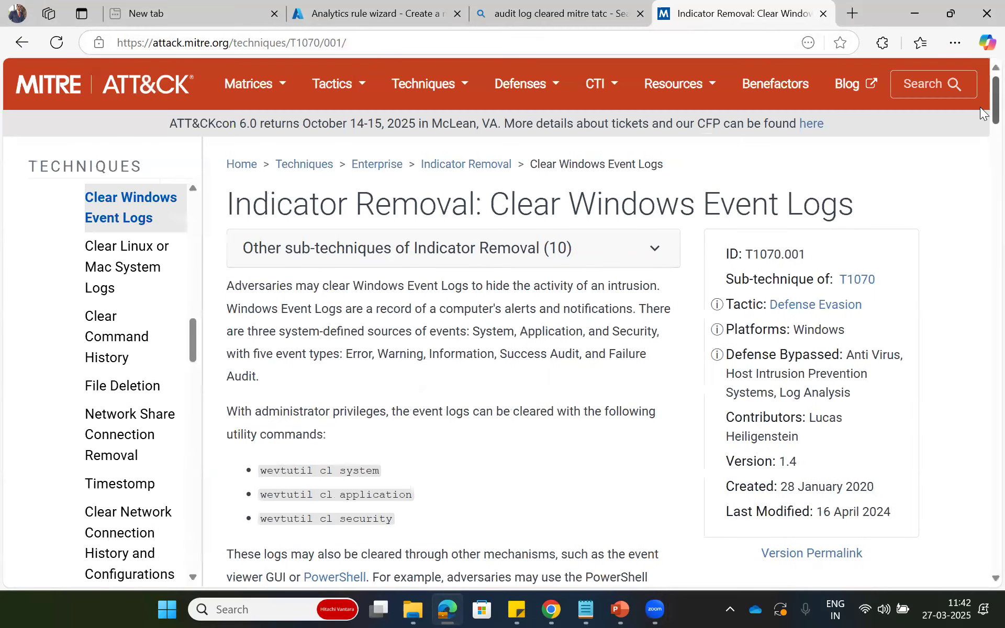
# Copy the technique ID T1070 from the sub-techniques list of Indicator Removal, and collapse the list again.
pyautogui.scroll(-8, 981, 136)
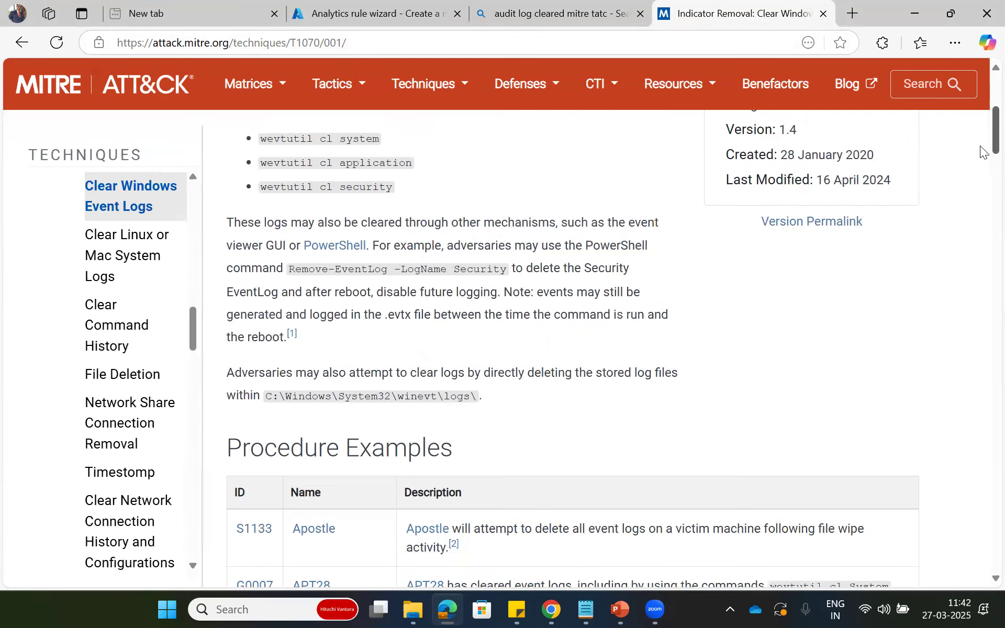
pyautogui.scroll(8, 983, 104)
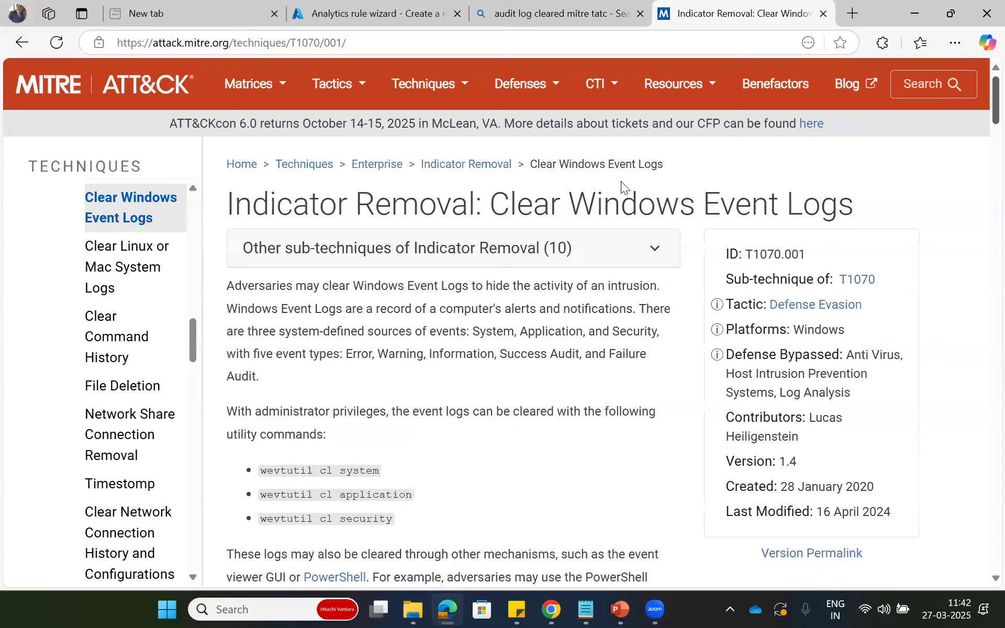
pyautogui.click(516, 261)
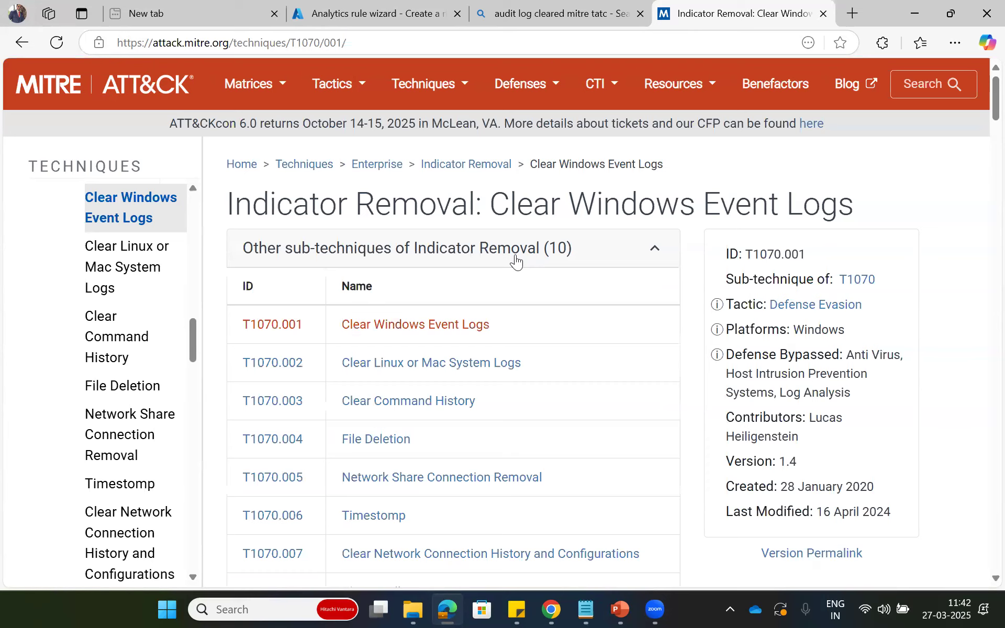
pyautogui.moveTo(242, 327); pyautogui.dragTo(278, 323)
pyautogui.hotkey('ctrl', 'c')
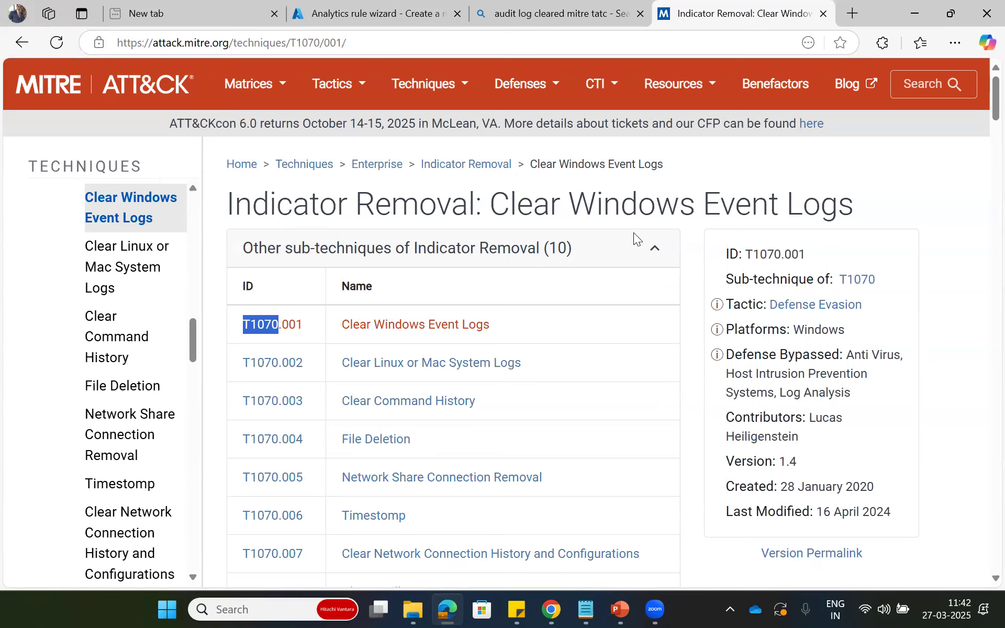
pyautogui.click(658, 246)
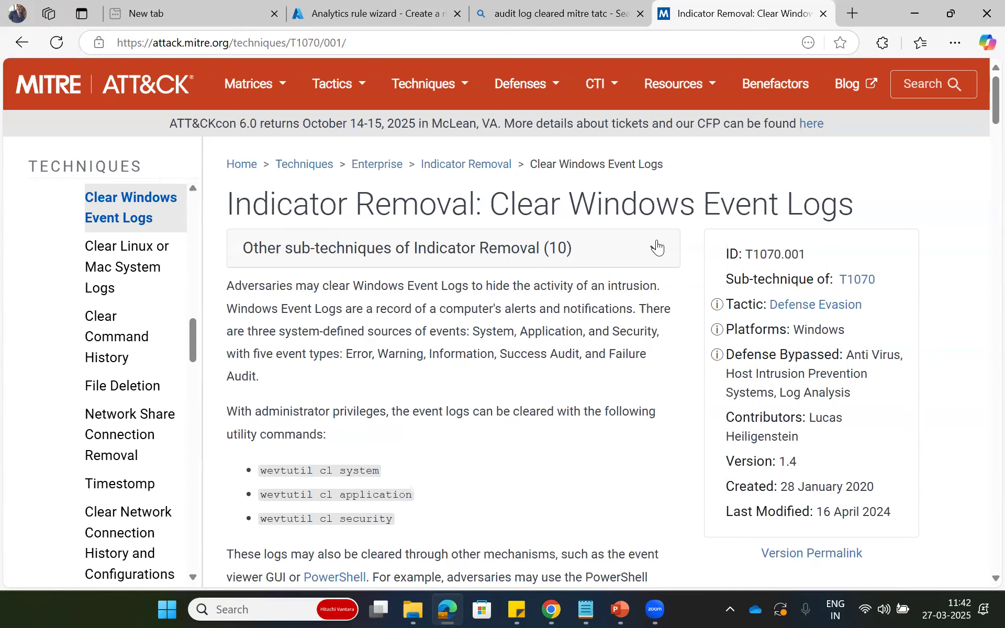
# Examine the Clear Windows Event Logs page's description, procedure examples and mitigations, and expand the list of other Indicator Removal sub-techniques.
pyautogui.scroll(-5, 983, 139)
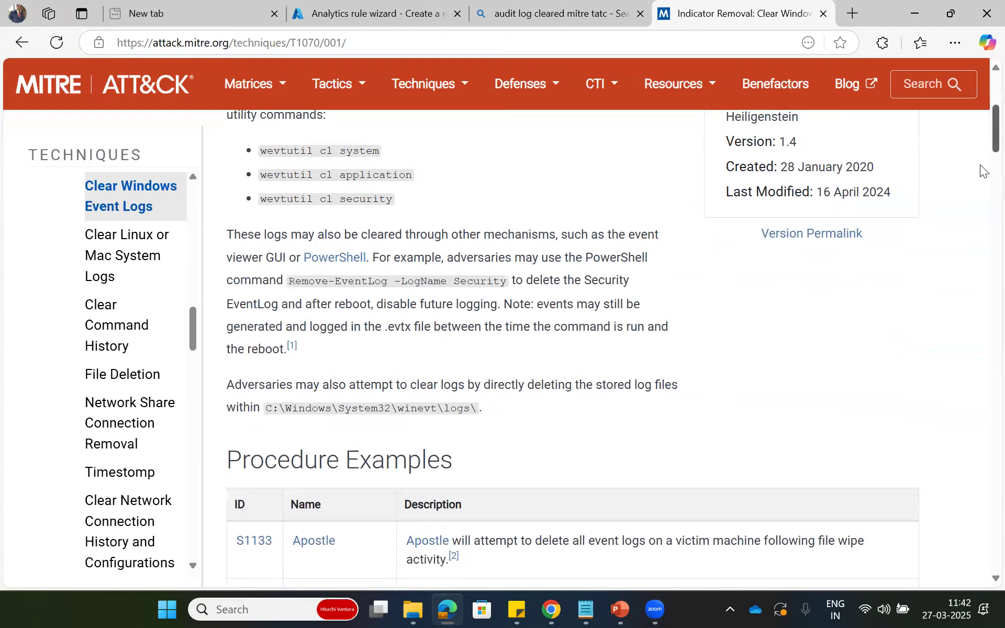
pyautogui.scroll(-20, 982, 171)
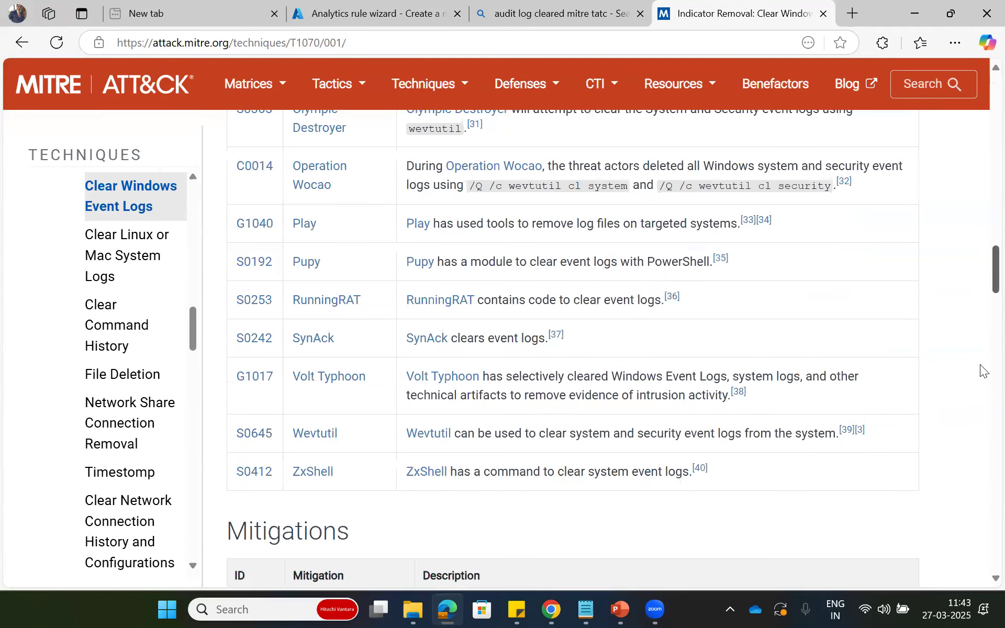
pyautogui.scroll(-15, 980, 382)
pyautogui.scroll(20, 980, 338)
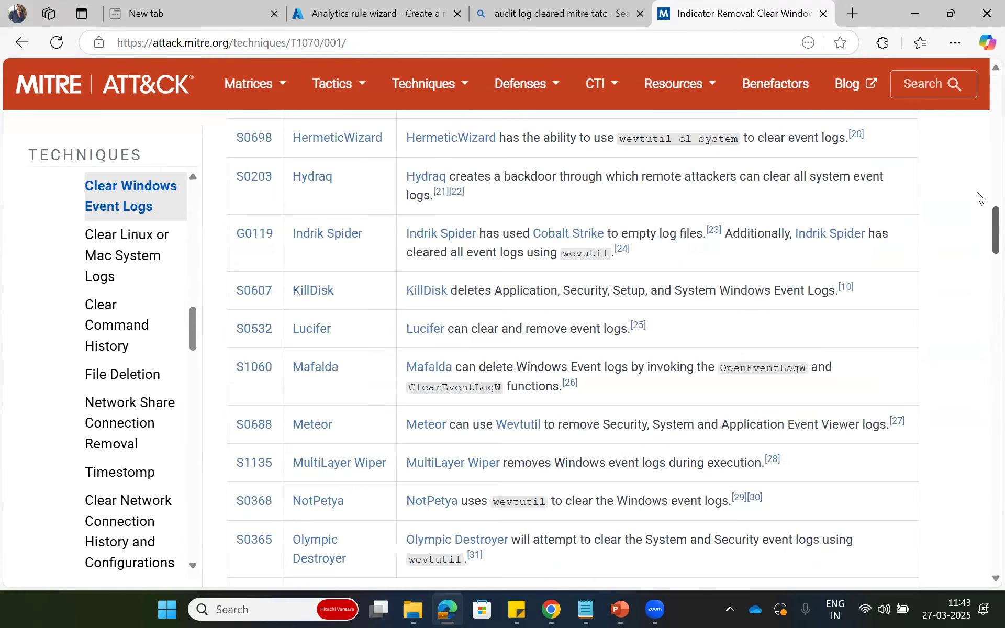
pyautogui.scroll(10, 961, 112)
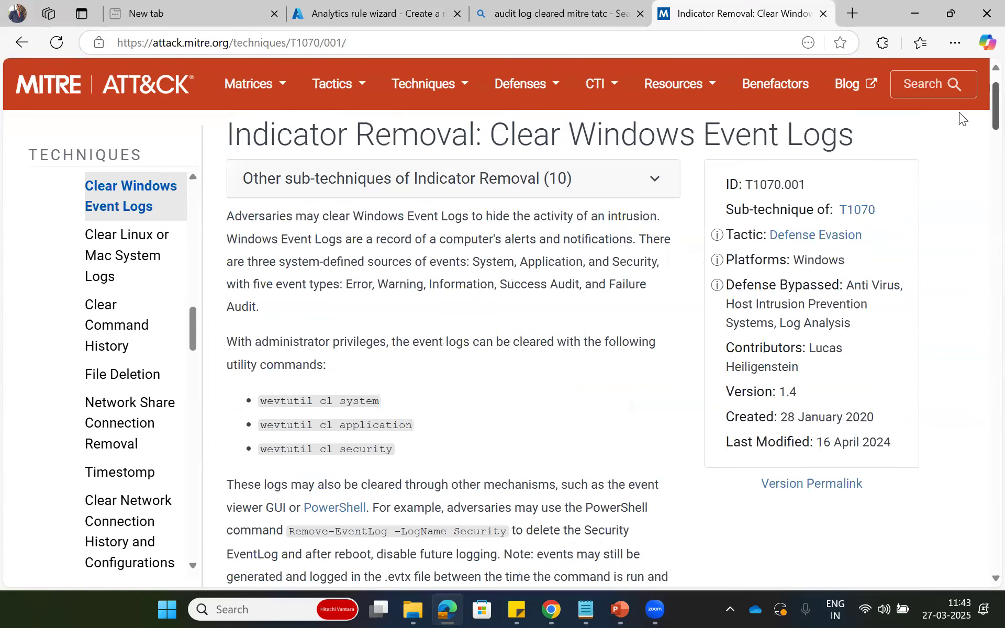
pyautogui.scroll(2, 959, 112)
pyautogui.scroll(1, 958, 105)
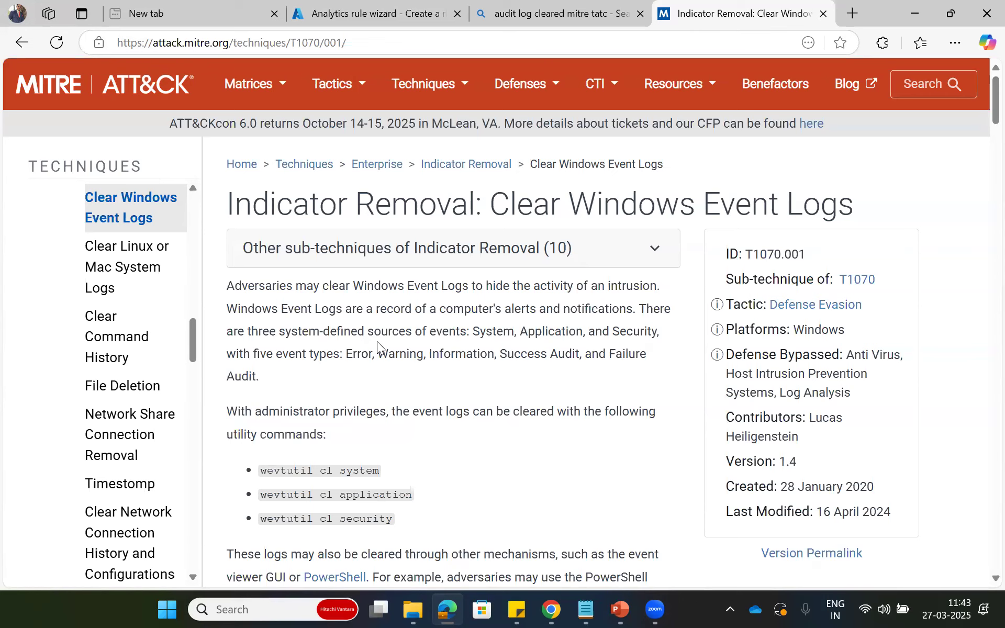
pyautogui.click(426, 261)
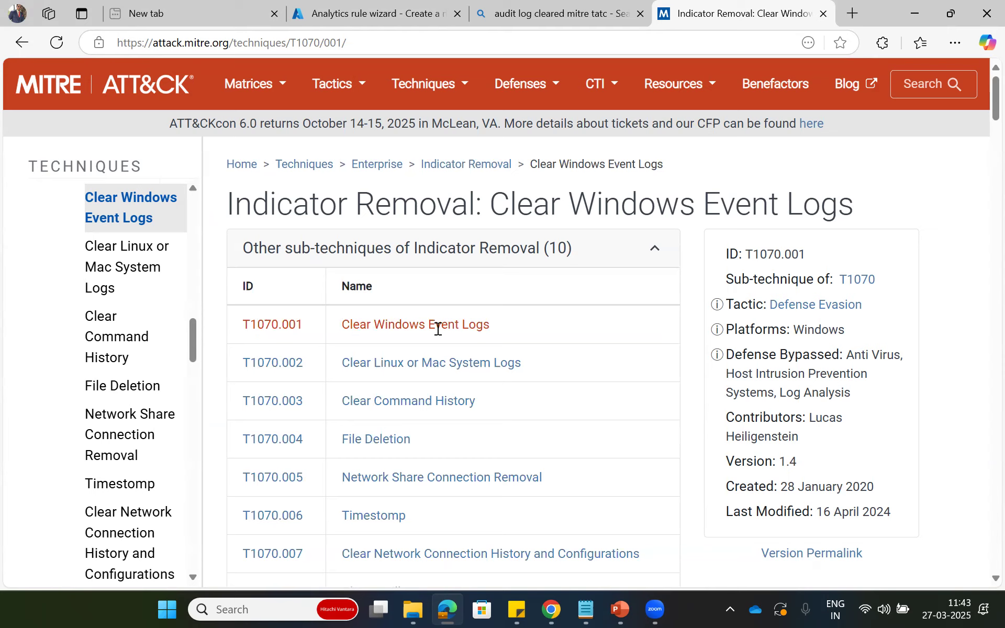
pyautogui.click(408, 12)
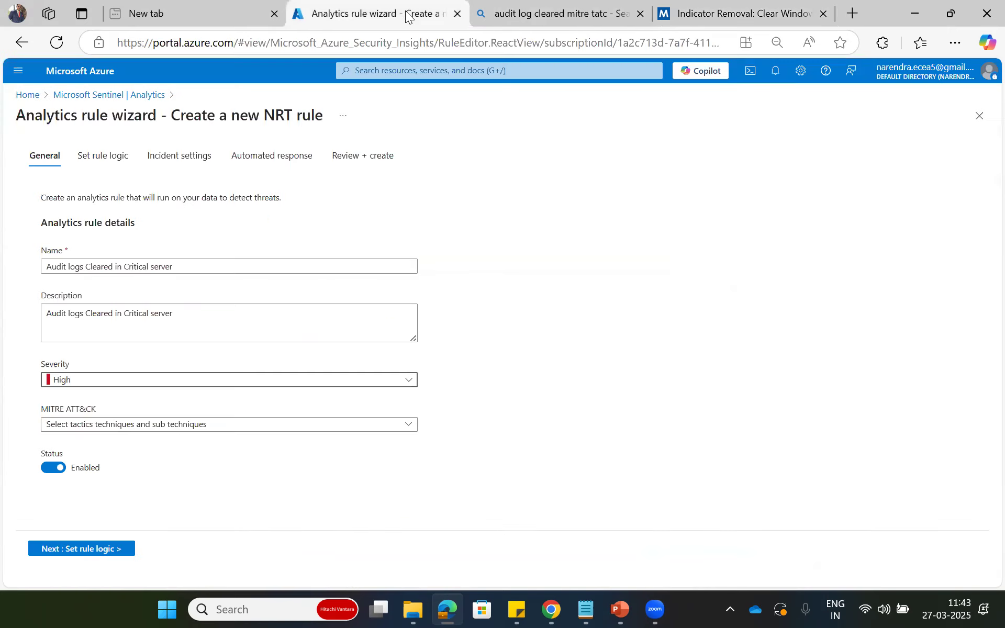
pyautogui.click(189, 429)
pyautogui.write('T1070')
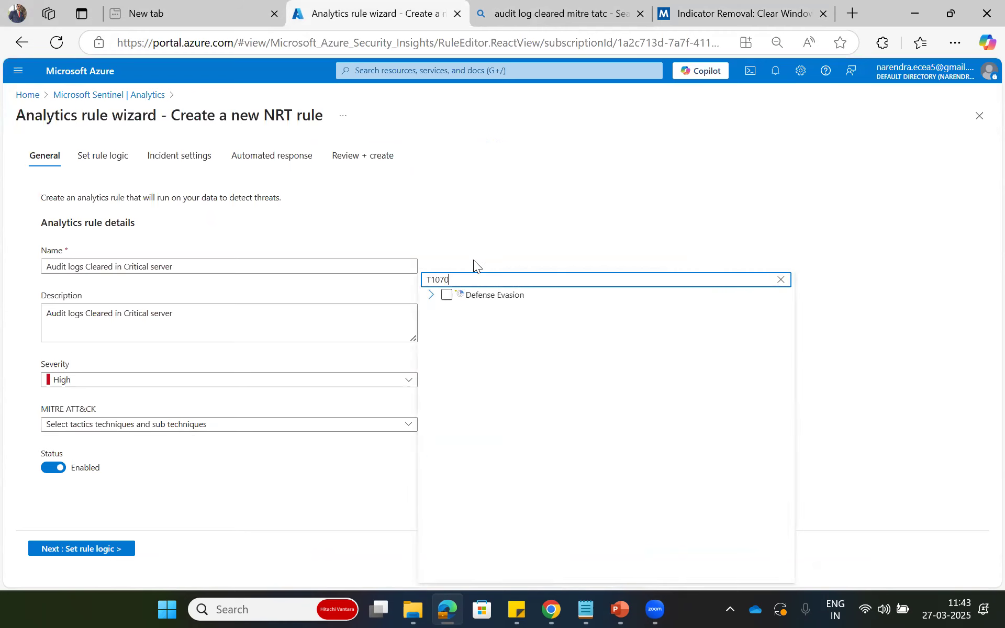
pyautogui.click(431, 295)
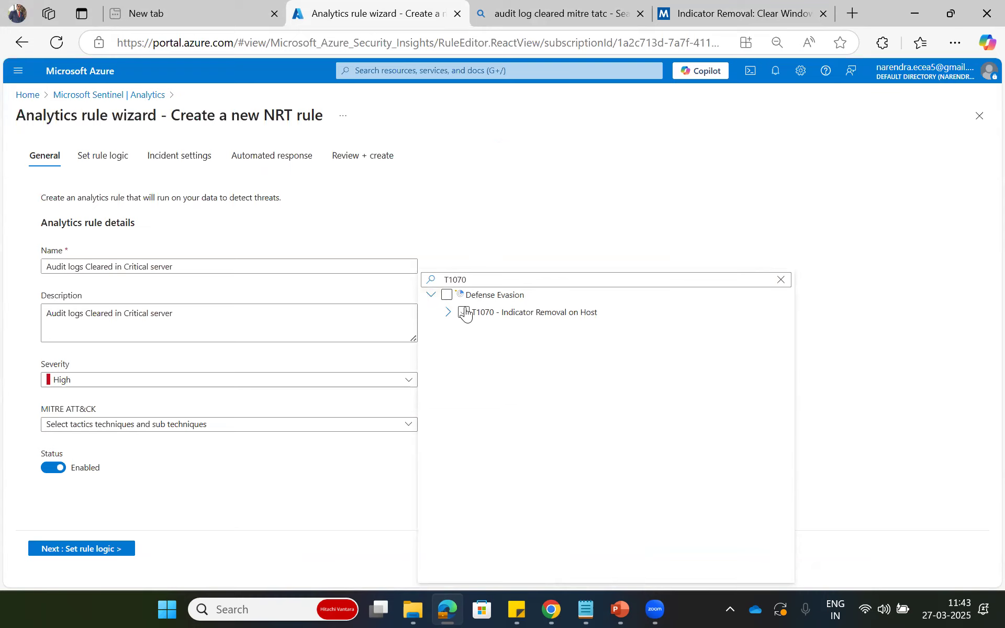
pyautogui.click(443, 282)
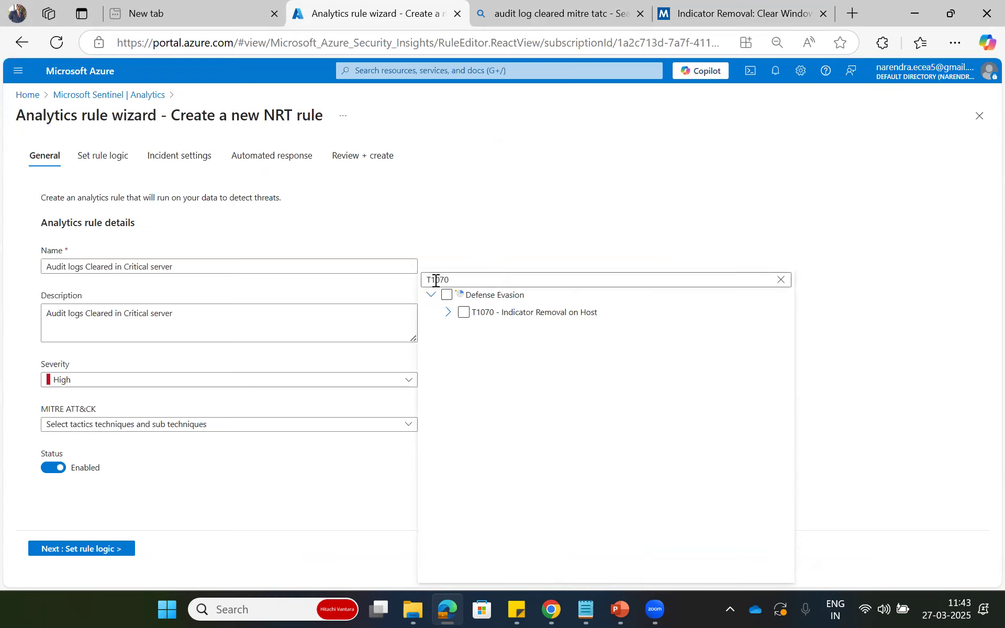
pyautogui.click(710, 9)
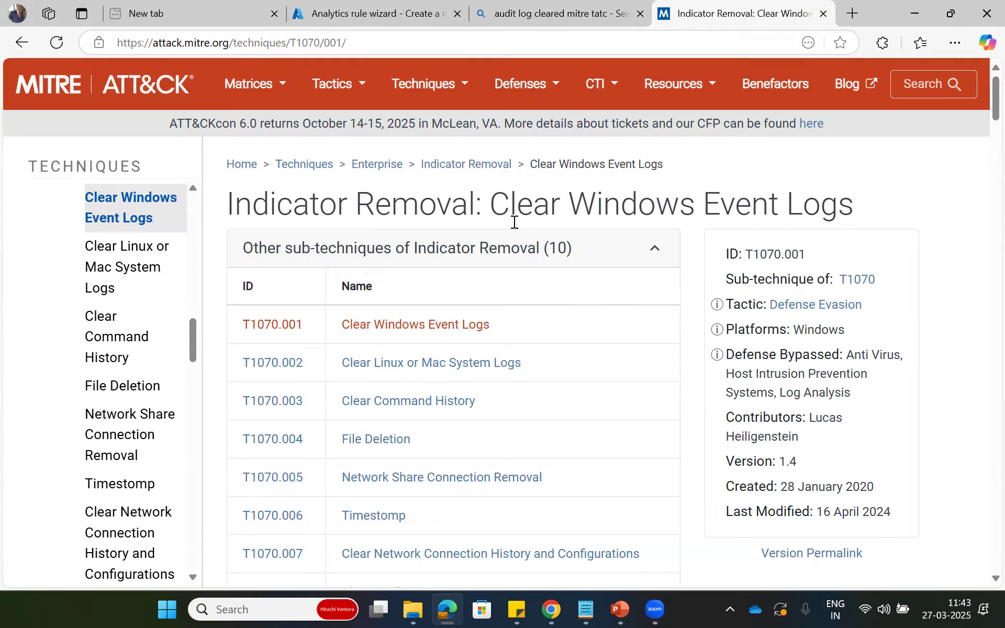
# Return to the NRT rule wizard, filter the MITRE ATT&CK options by T1070, and select Defense Evasion and T1070 - Indicator Removal on Host.
pyautogui.click(407, 19)
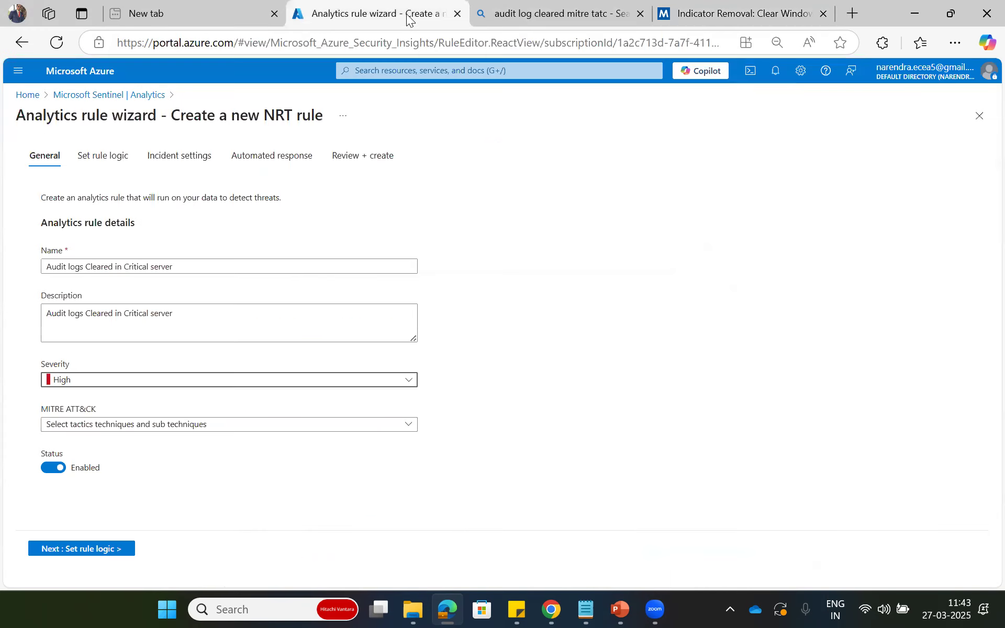
pyautogui.click(141, 434)
pyautogui.hotkey('ctrl', 'v')
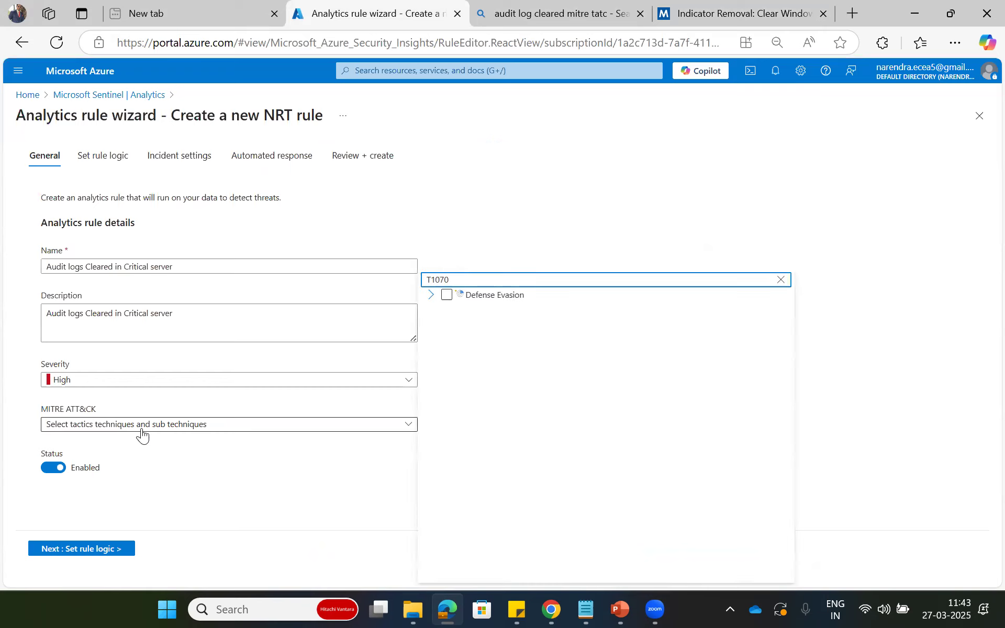
pyautogui.click(445, 296)
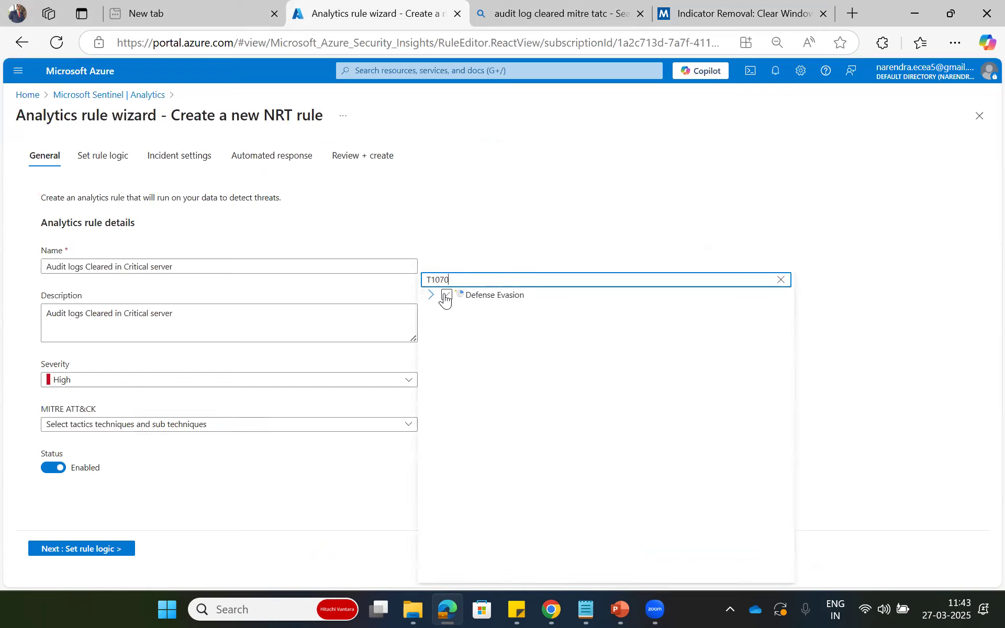
pyautogui.click(446, 296)
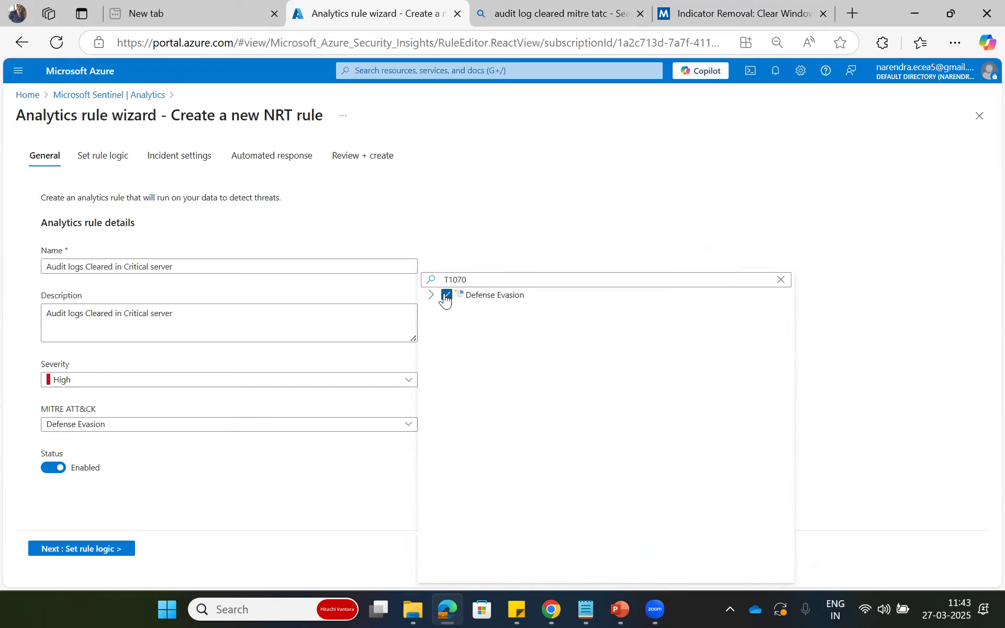
pyautogui.click(431, 295)
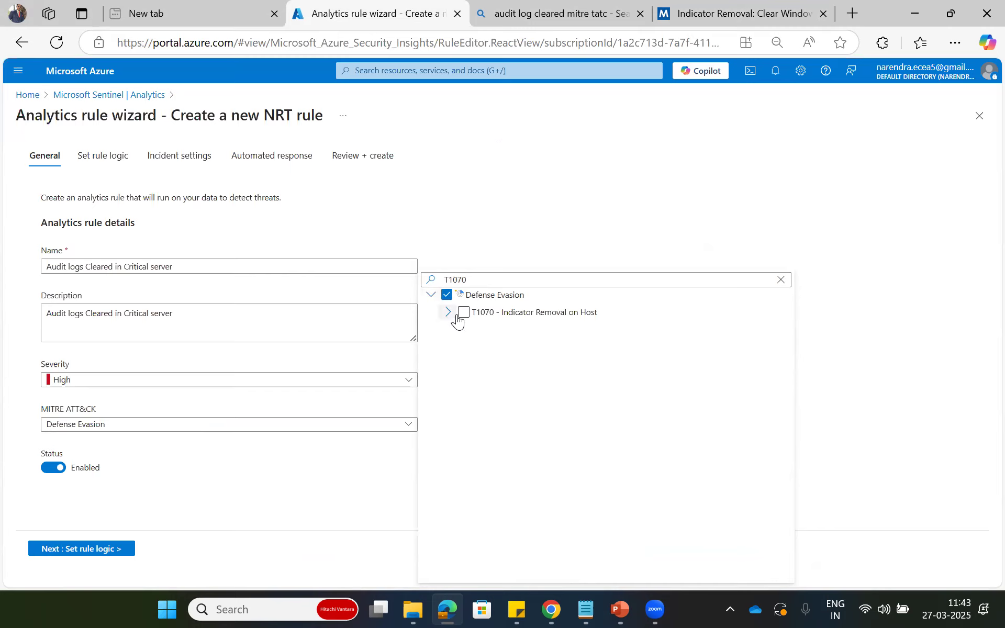
pyautogui.click(463, 315)
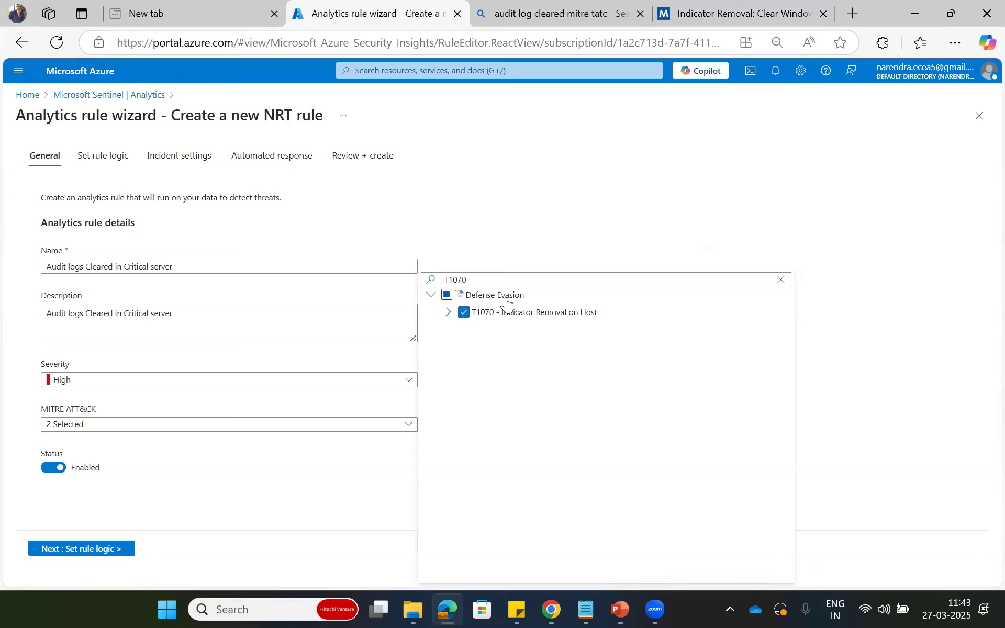
pyautogui.click(885, 306)
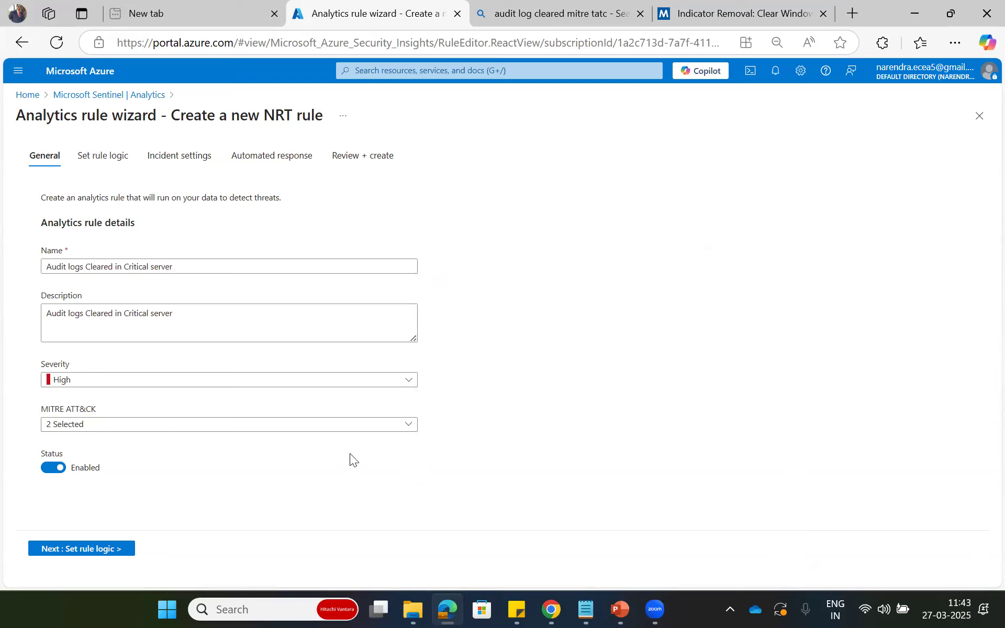
# Proceed to the Set rule logic stage, open the Azure portal home page in a separate browser tab, and return to the wizard.
pyautogui.click(105, 169)
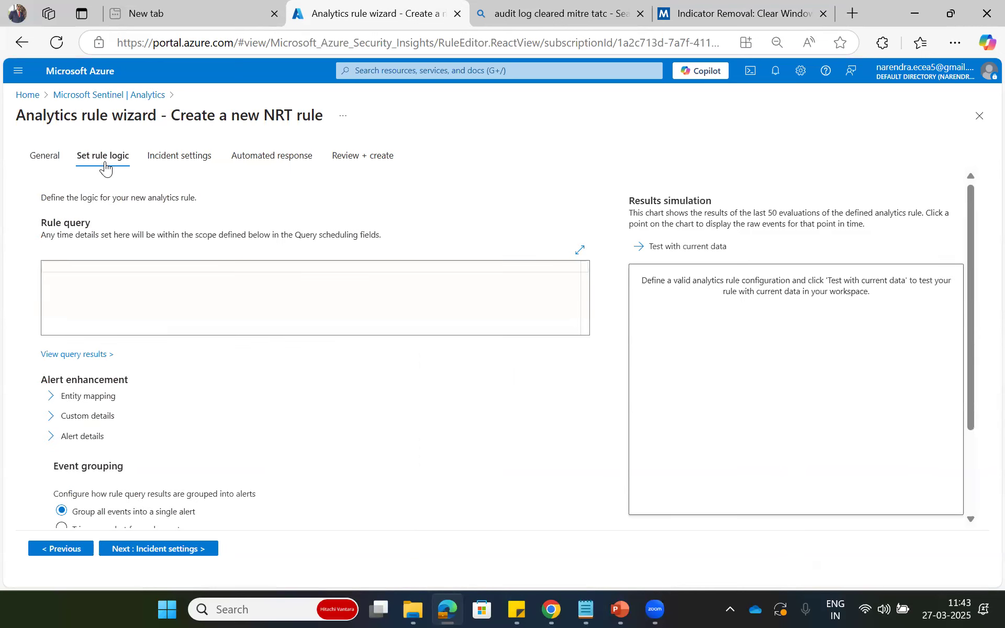
pyautogui.rightClick(32, 99)
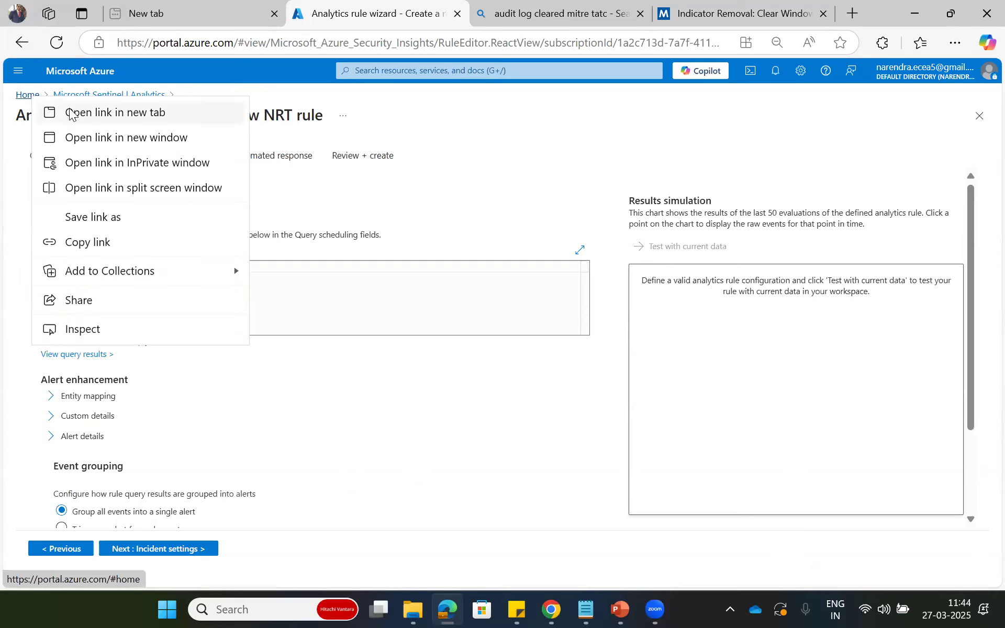
pyautogui.click(71, 114)
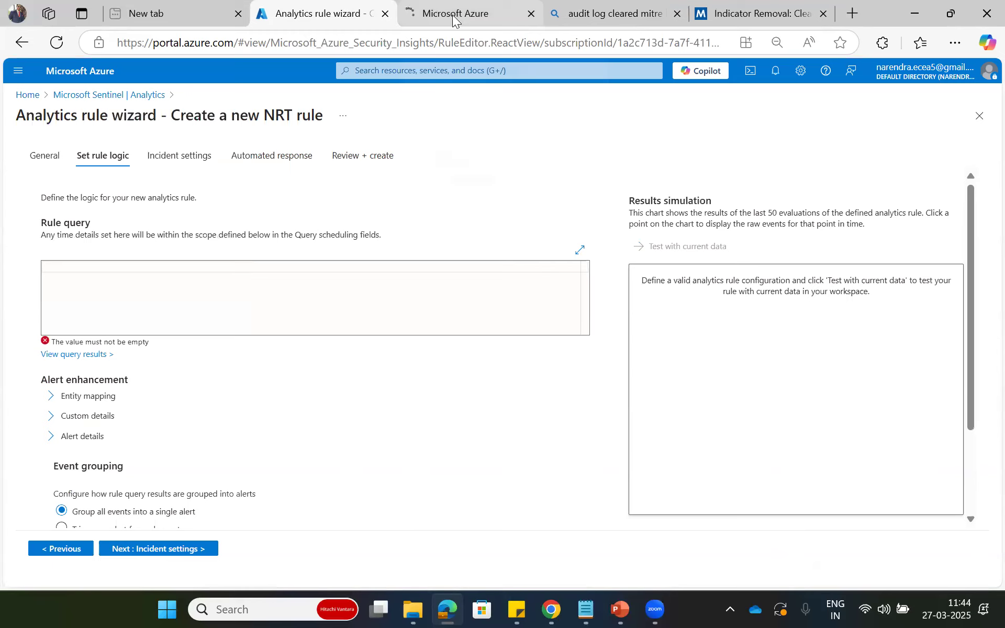
pyautogui.click(453, 17)
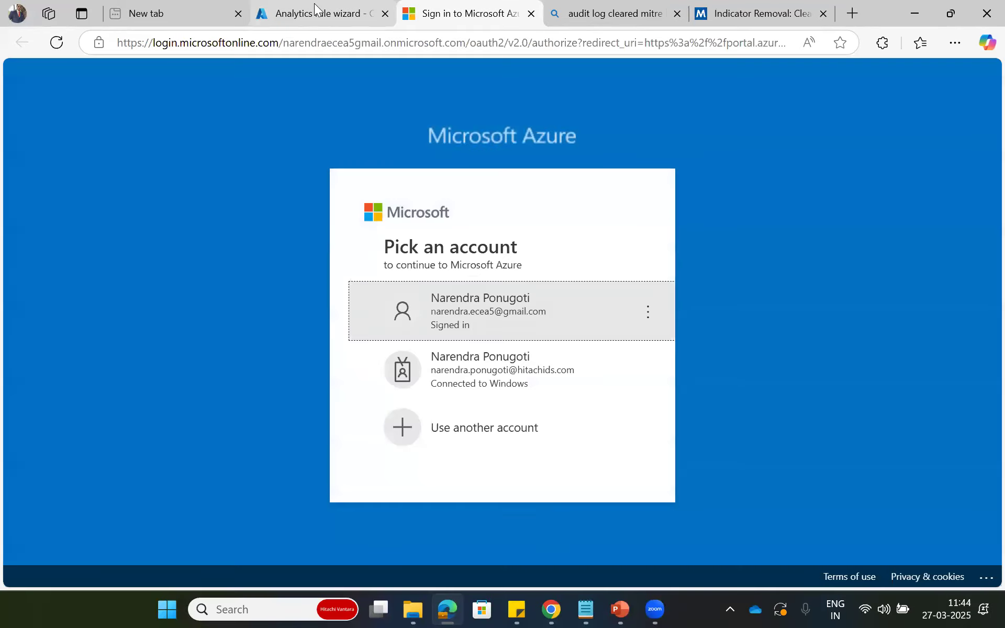
pyautogui.click(322, 9)
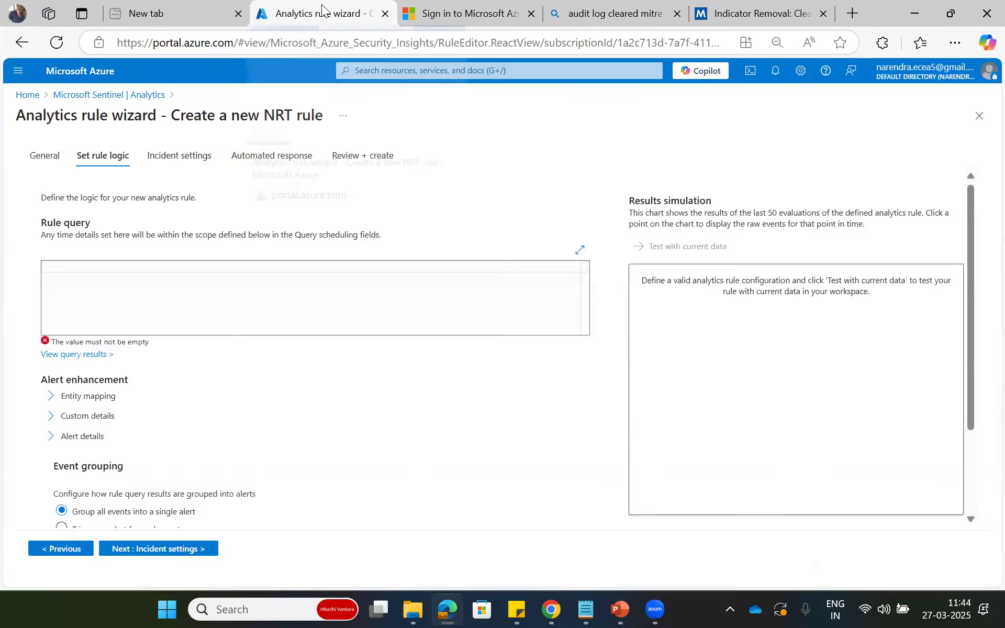
# Duplicate the NRT rule wizard's browser tab, sign in to the copy with the already signed-in account, and switch to that copy.
pyautogui.rightClick(107, 158)
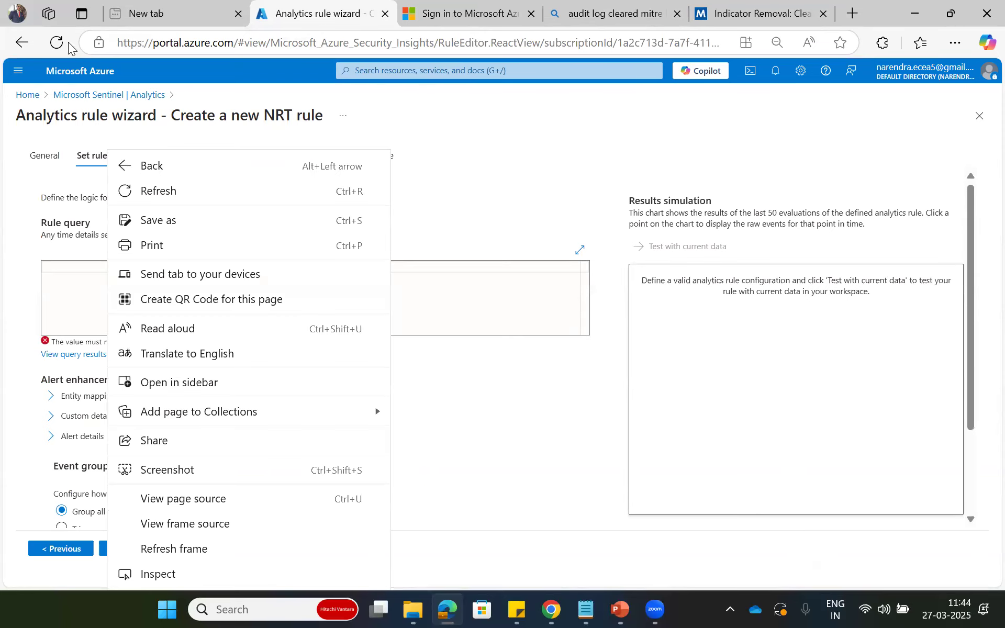
pyautogui.rightClick(357, 7)
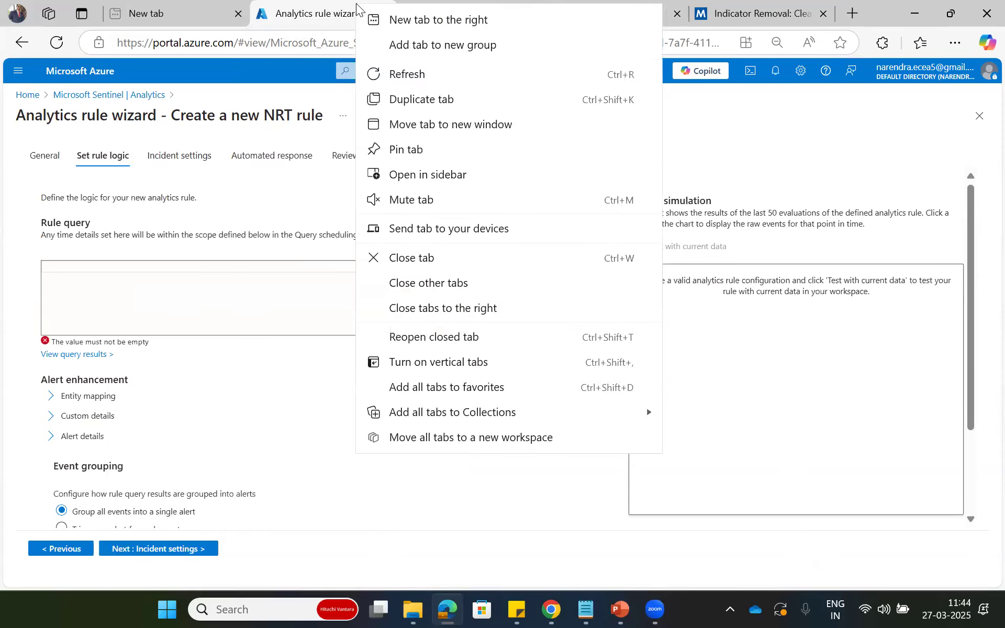
pyautogui.click(427, 101)
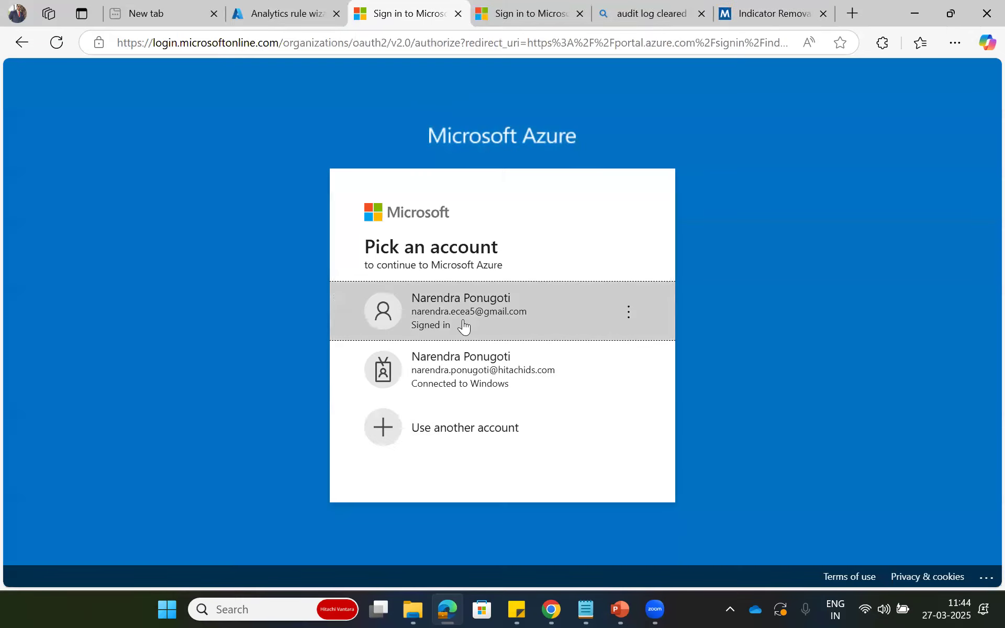
pyautogui.click(463, 323)
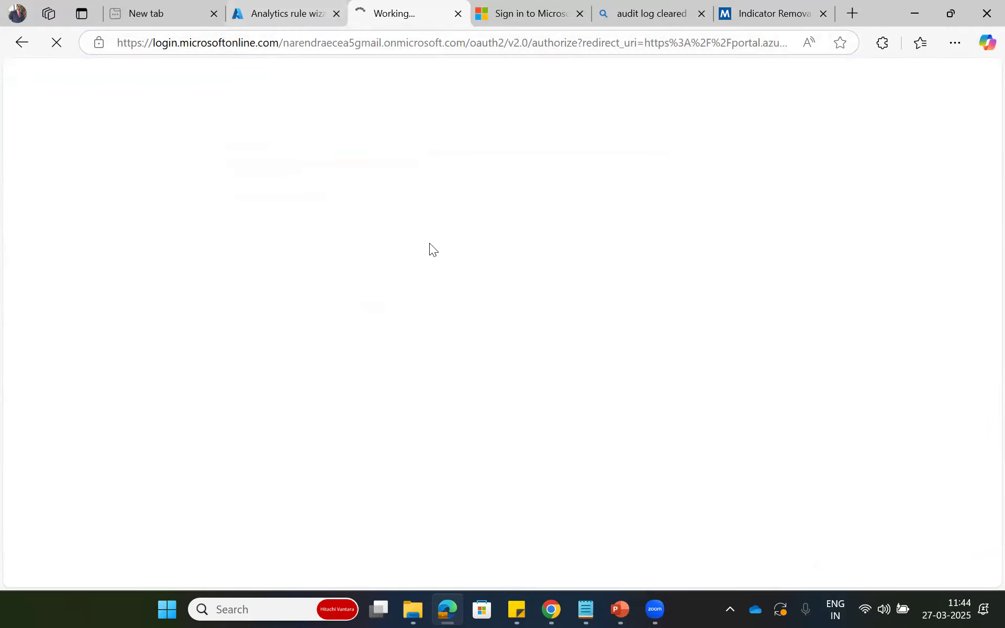
pyautogui.click(280, 14)
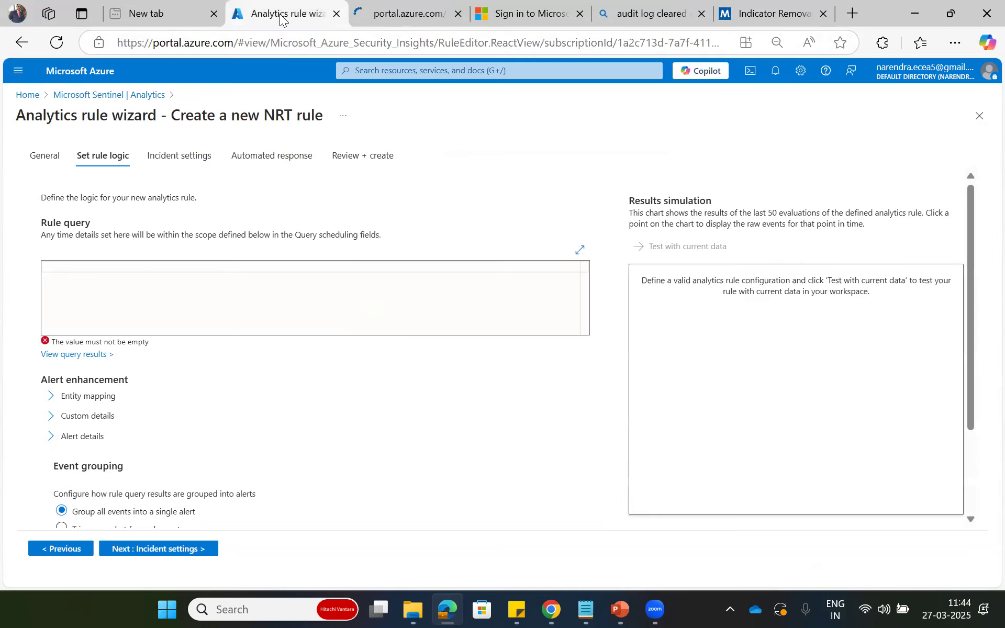
pyautogui.click(401, 16)
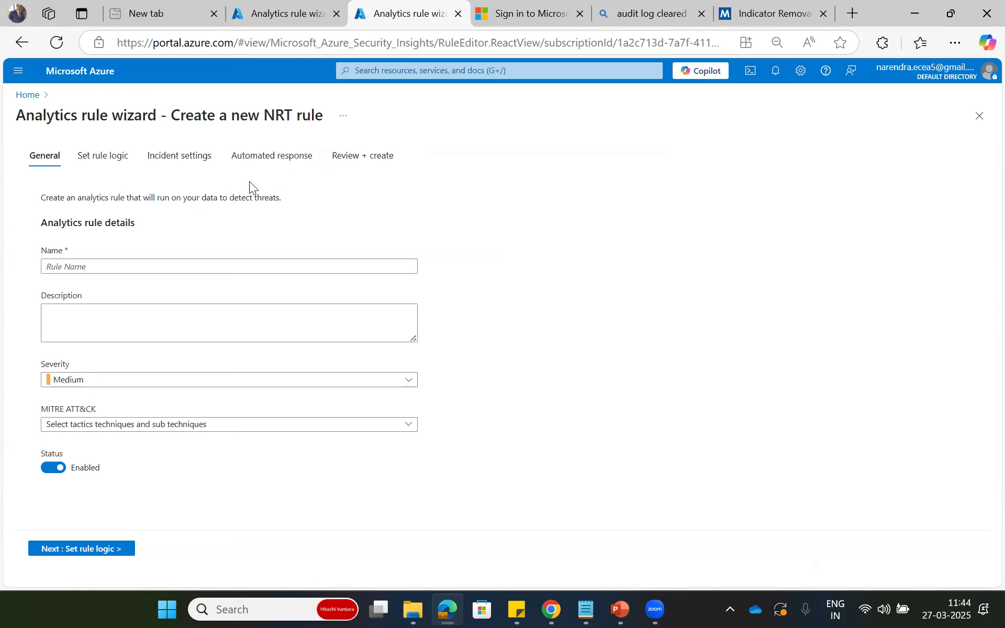
# Open the Logs page of the msftsentinallg Log Analytics workspace from the Azure home page, and dismiss the Queries hub.
pyautogui.click(27, 95)
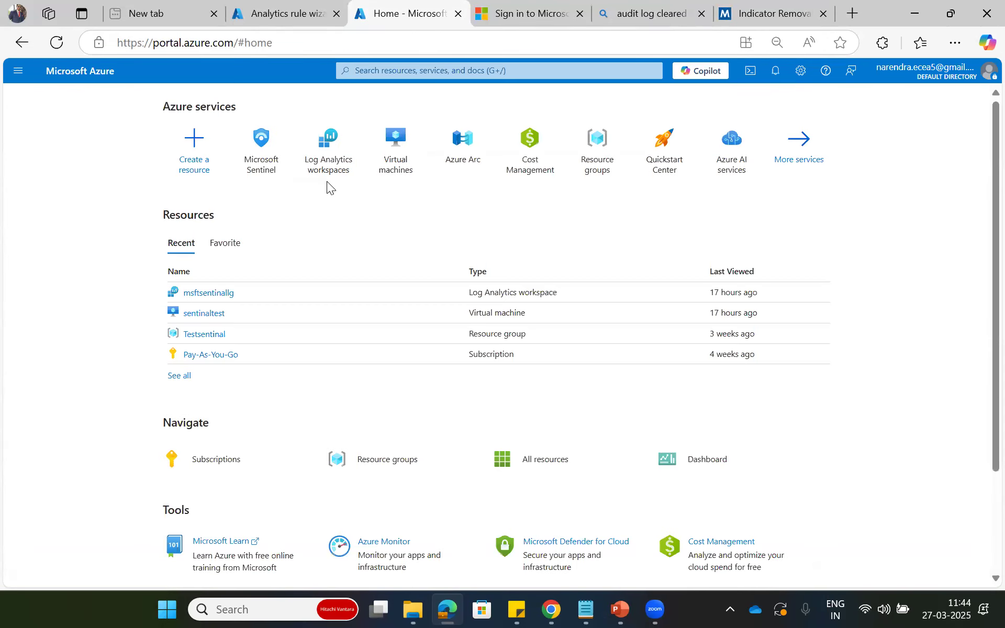
pyautogui.click(333, 151)
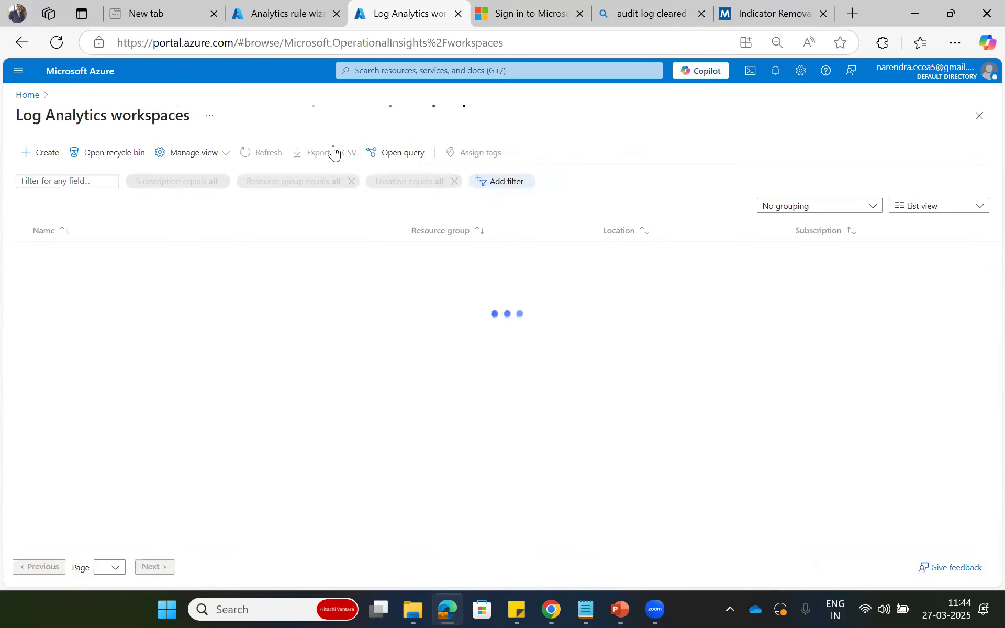
pyautogui.click(88, 253)
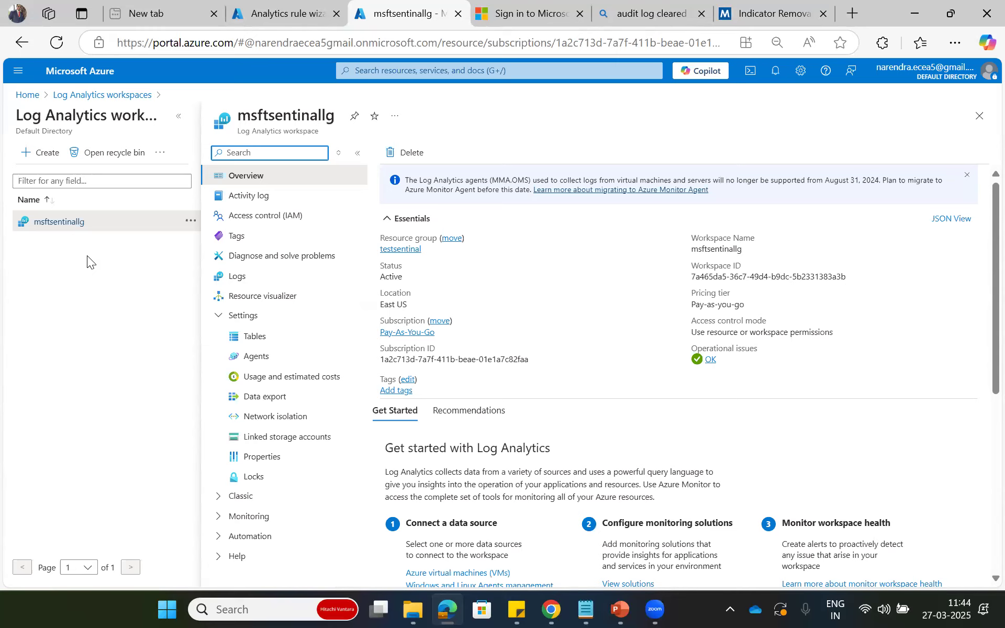
pyautogui.click(241, 278)
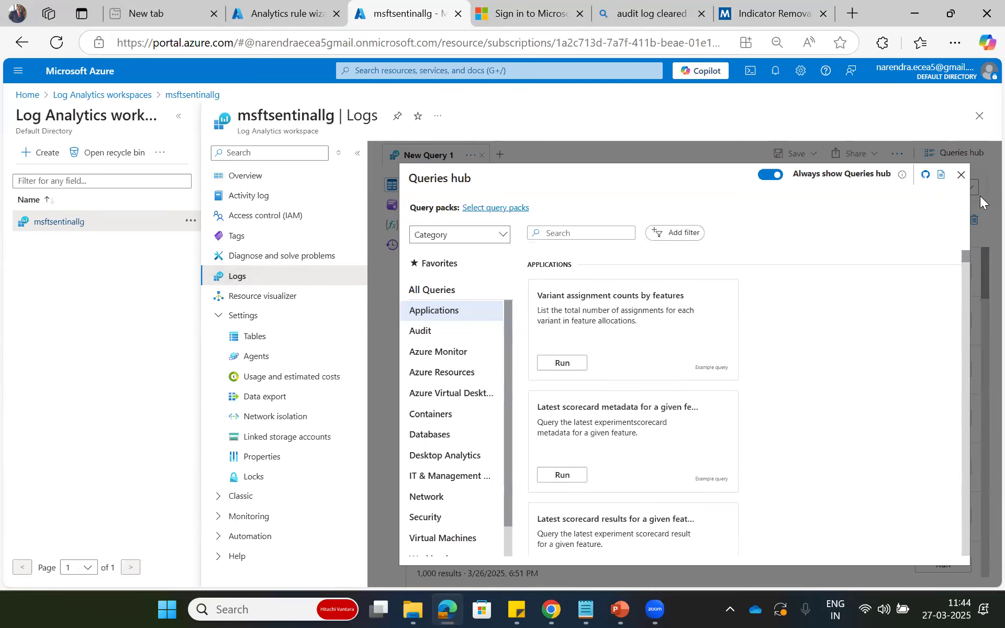
pyautogui.click(963, 175)
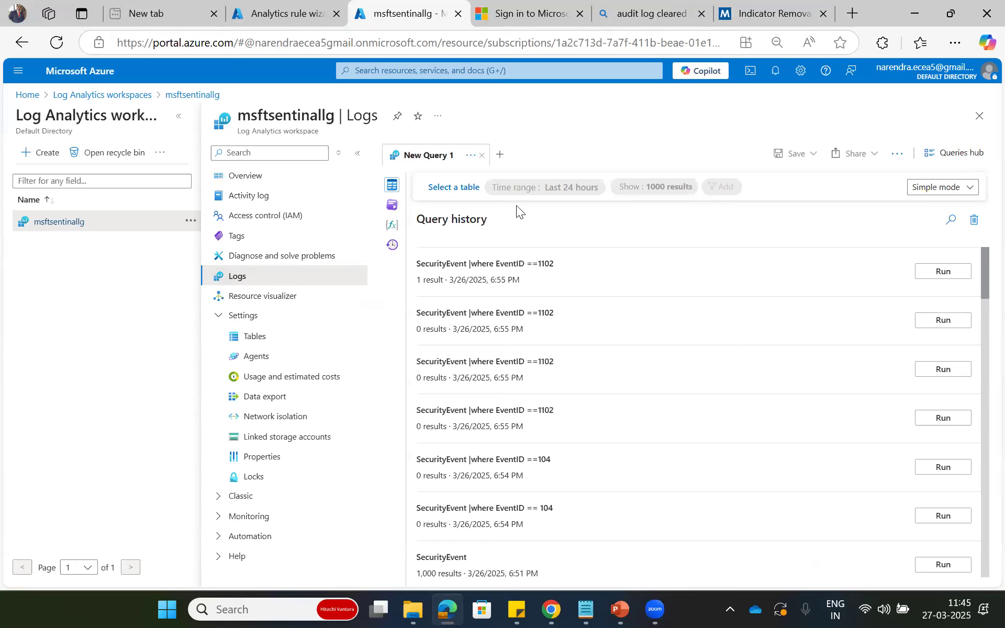
# Switch the query editor to KQL mode and enter SecurityEvent as the query.
pyautogui.click(460, 188)
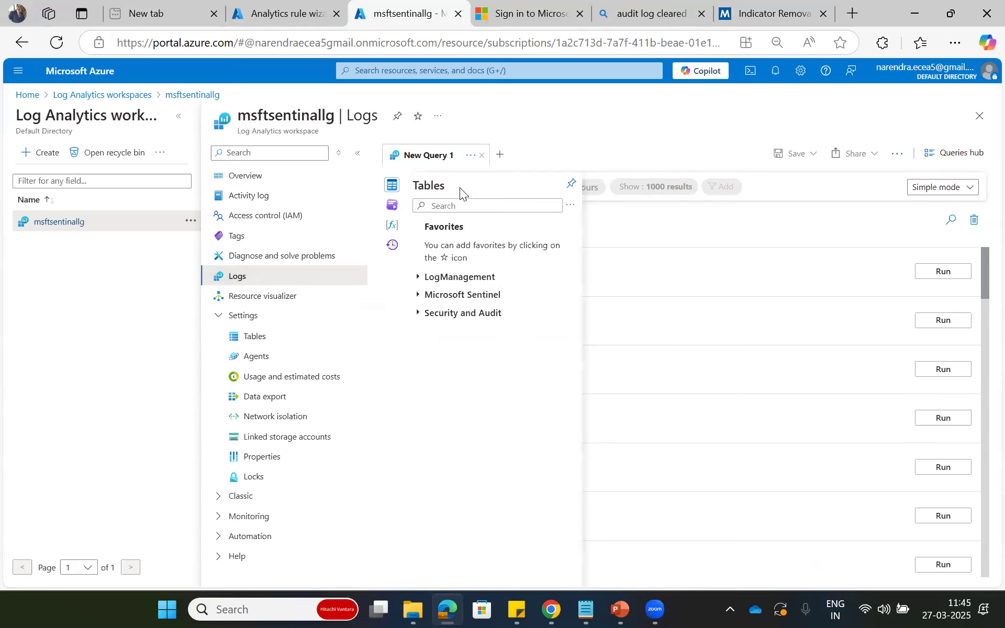
pyautogui.click(935, 189)
pyautogui.click(936, 230)
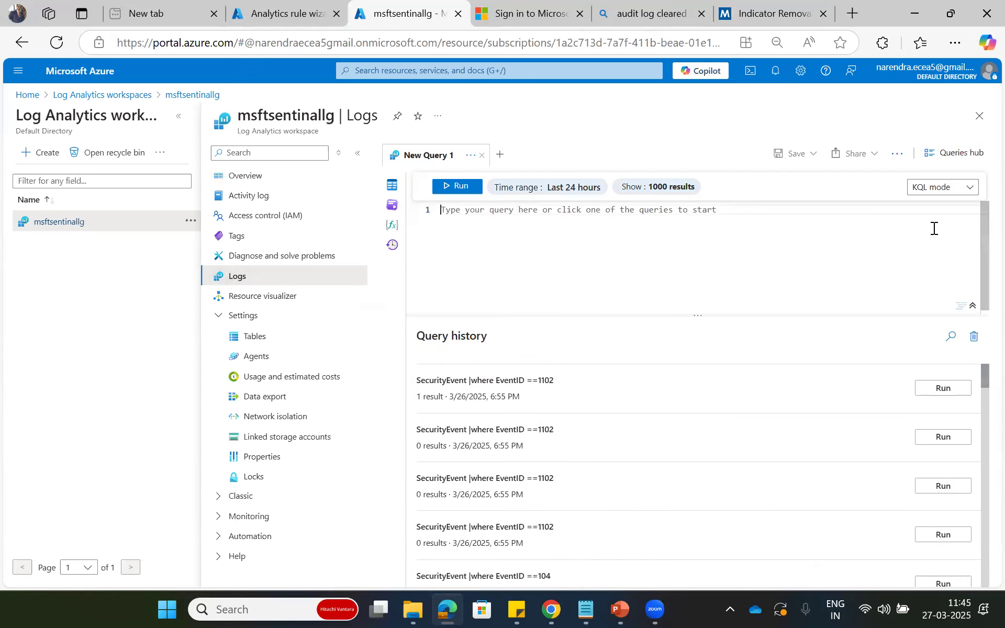
pyautogui.write('se')
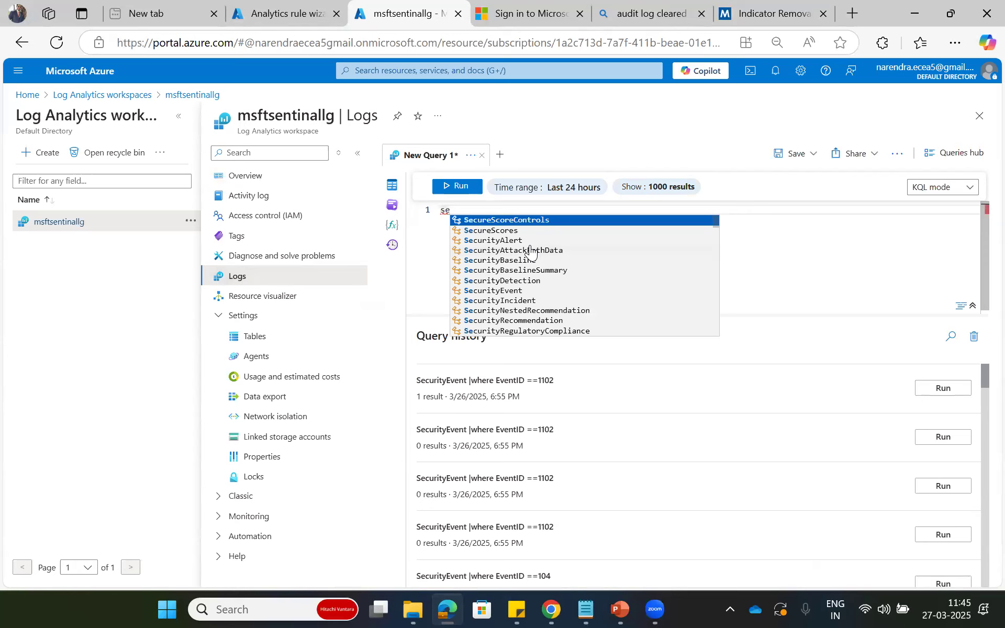
pyautogui.click(520, 292)
pyautogui.write('\\')
pyautogui.press('BackSpace')
pyautogui.press('BackSpace')
pyautogui.press('BackSpace')
pyautogui.press('BackSpace')
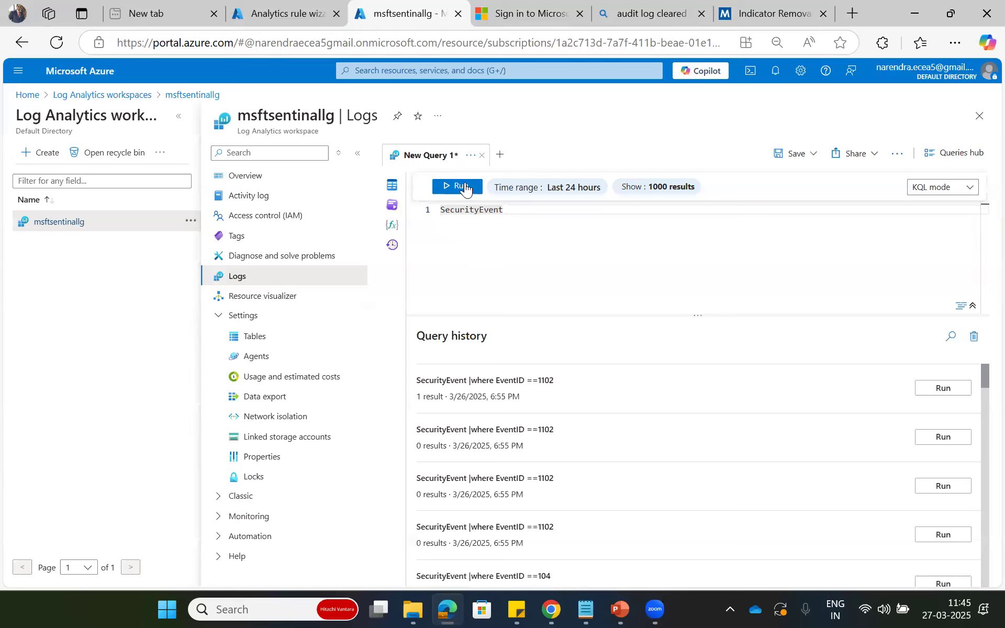
# Set the query's time range to Last 4 hours and run the SecurityEvent query.
pyautogui.click(558, 190)
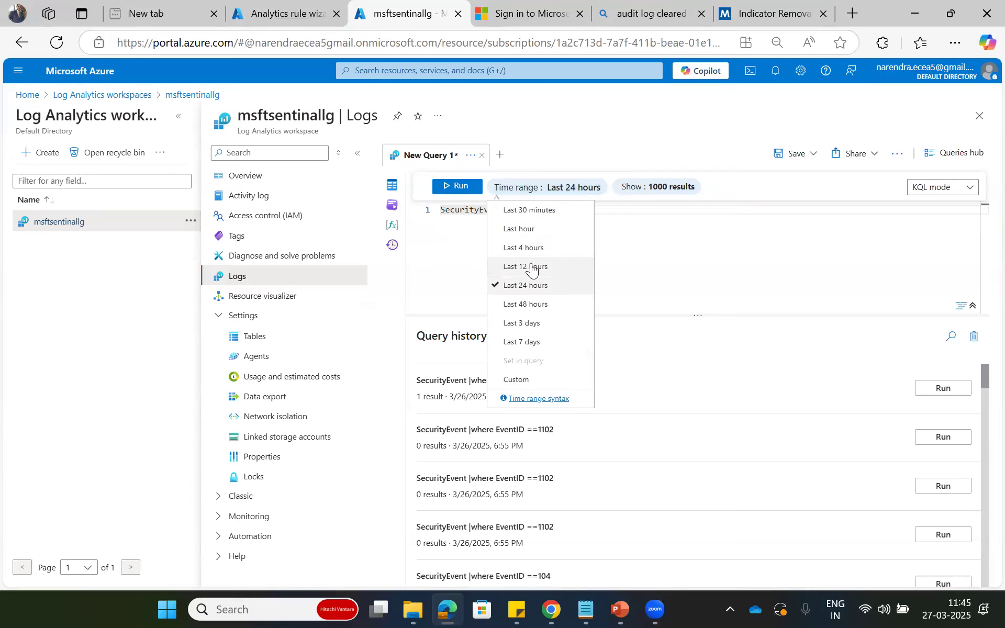
pyautogui.click(529, 247)
pyautogui.click(460, 188)
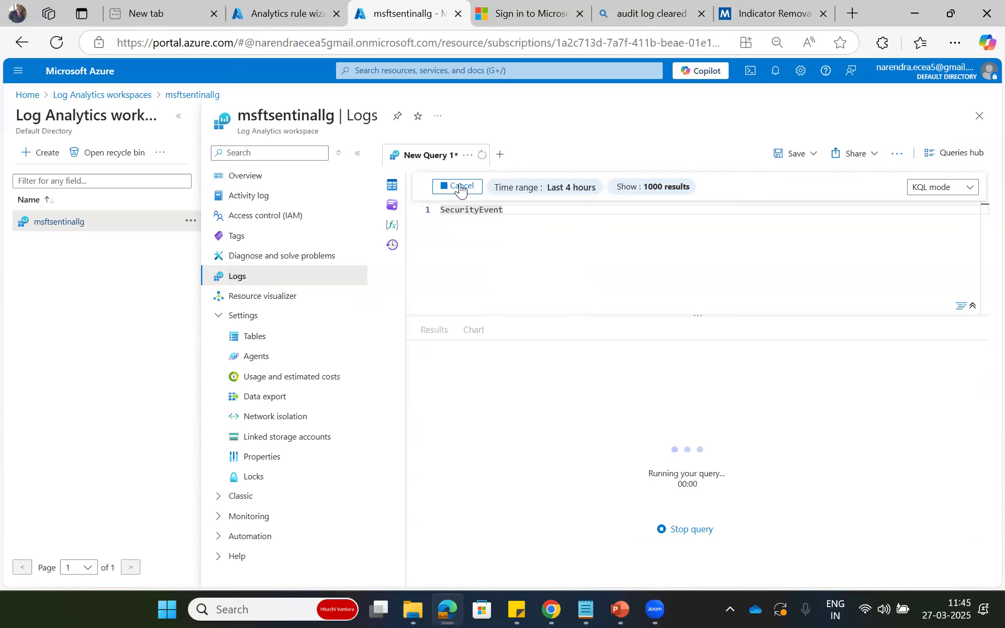
pyautogui.click(460, 187)
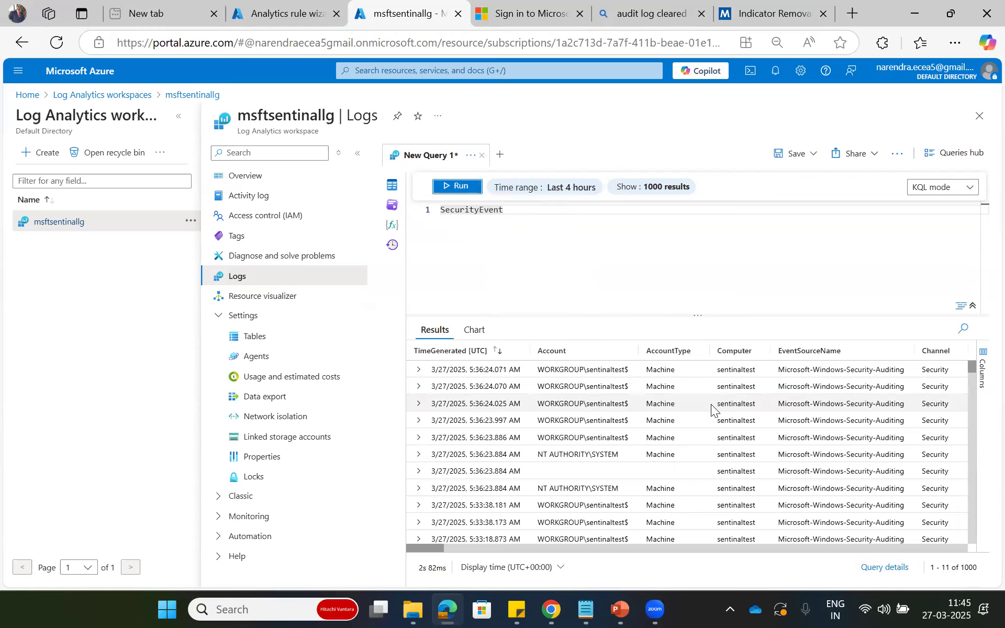
# Set the time range to Last hour, rerun the SecurityEvent query, and look through the returned events.
pyautogui.click(572, 189)
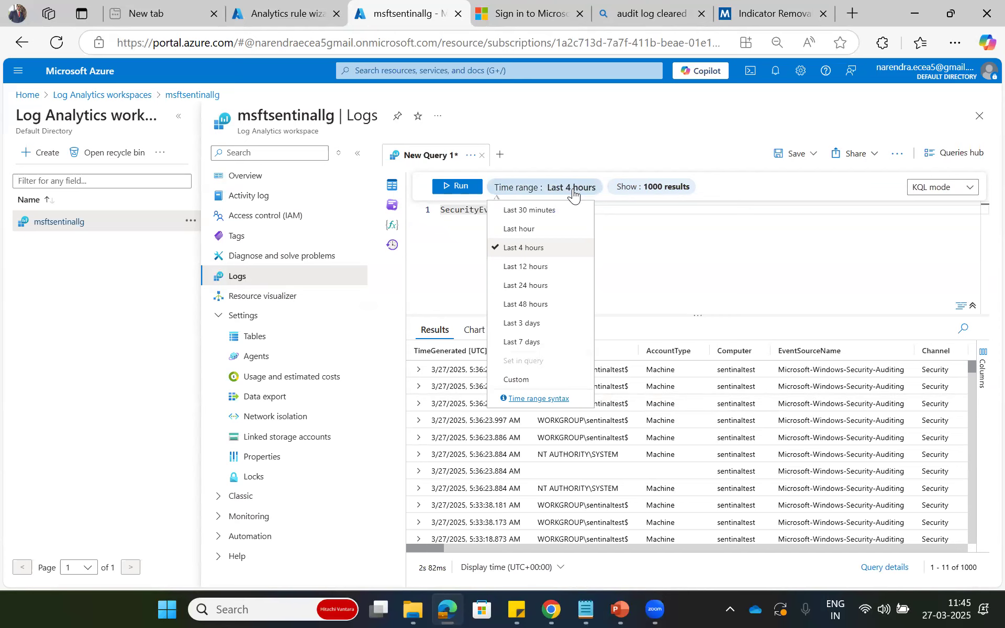
pyautogui.click(518, 230)
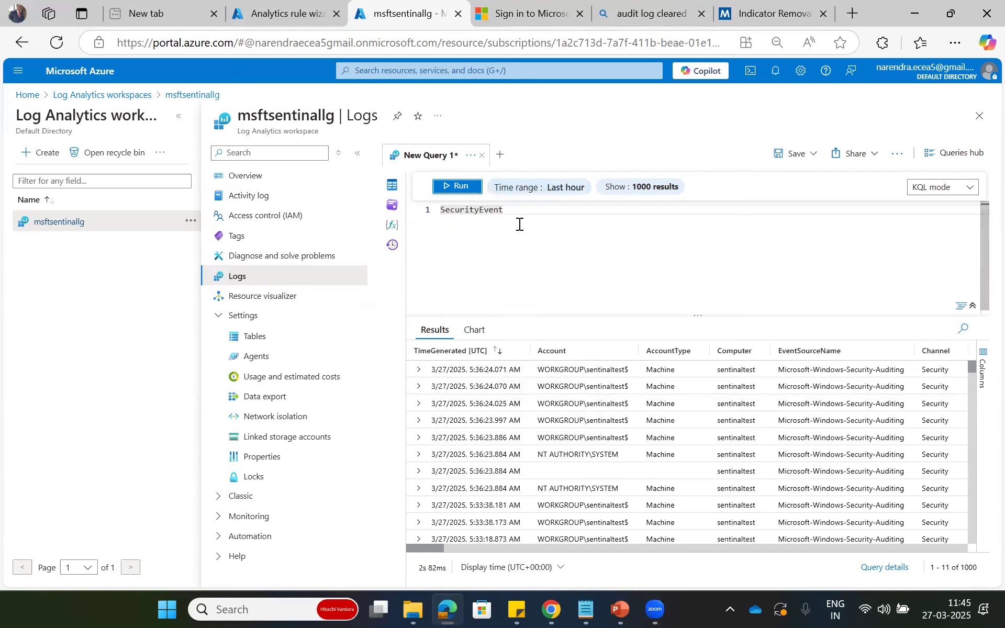
pyautogui.click(464, 188)
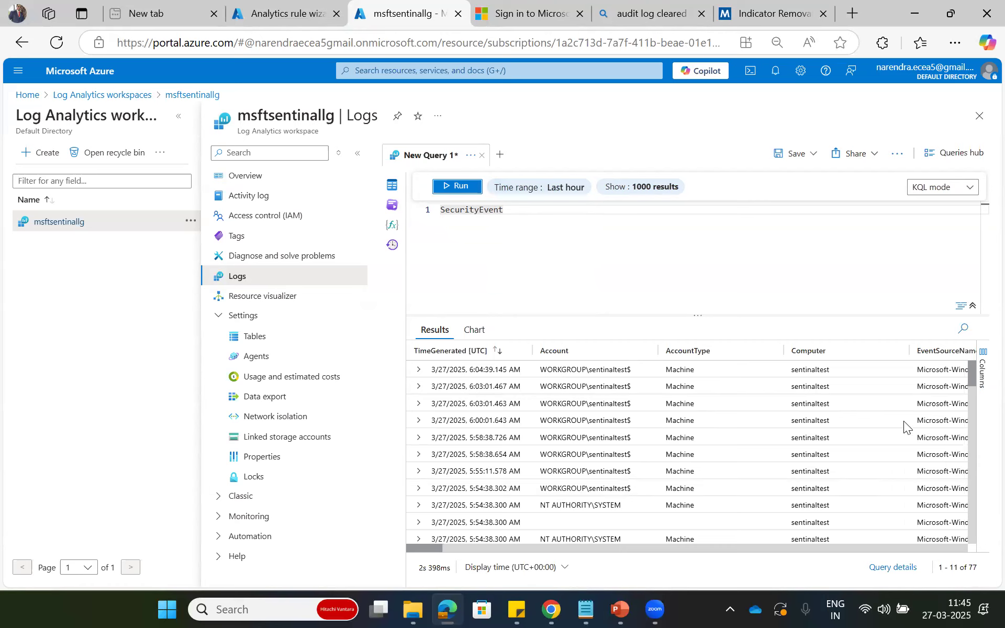
pyautogui.scroll(-2, 976, 400)
pyautogui.moveTo(975, 405); pyautogui.dragTo(966, 356)
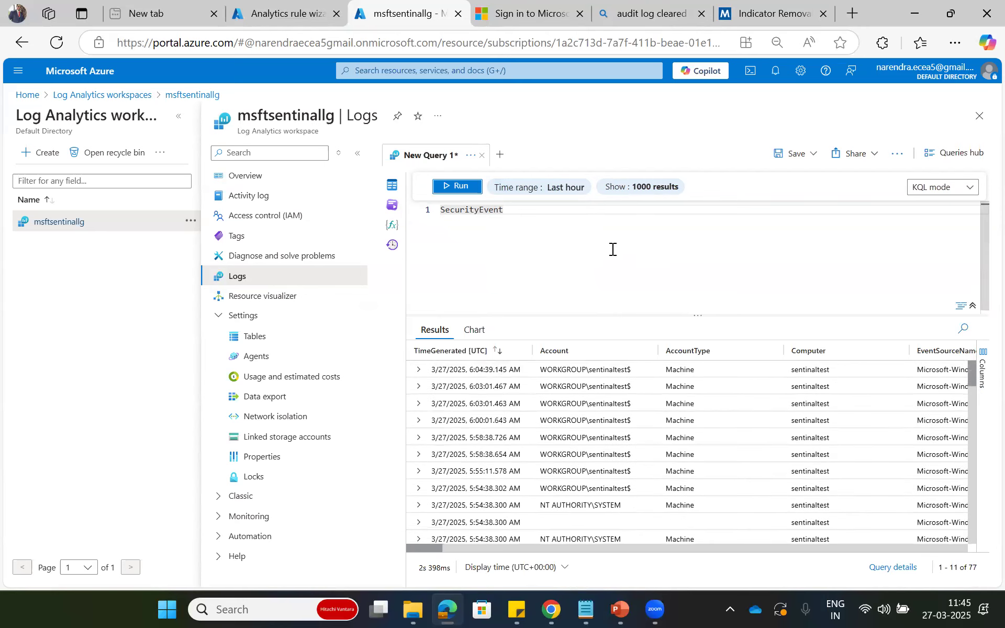
# Start a filter on the query's second line with "| where EventID ==", leaving the event ID value blank.
pyautogui.click(519, 212)
pyautogui.press('Return')
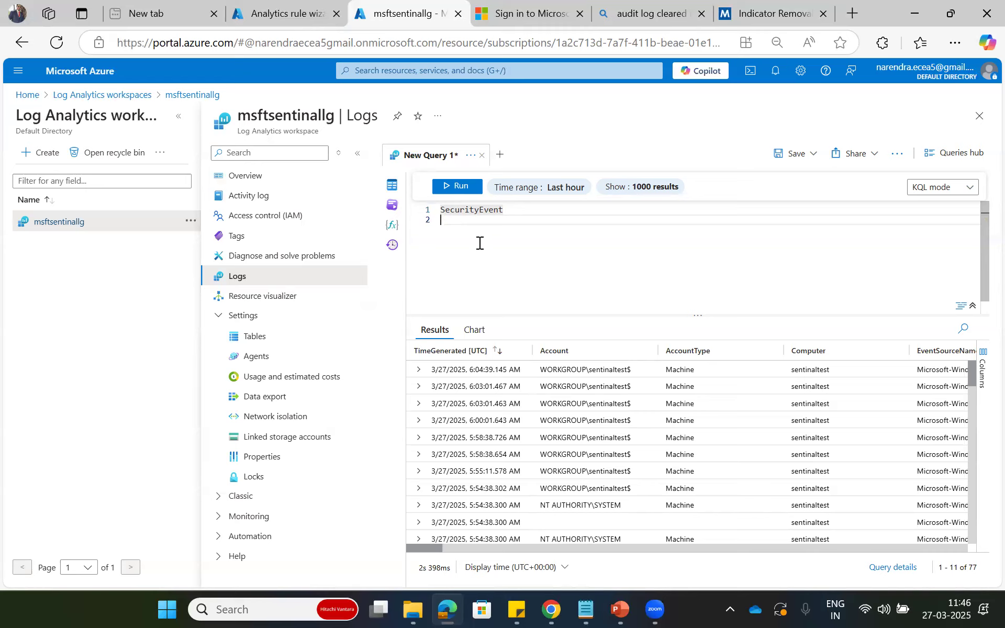
pyautogui.press('BackSpace')
pyautogui.press('BackSpace')
pyautogui.write('t')
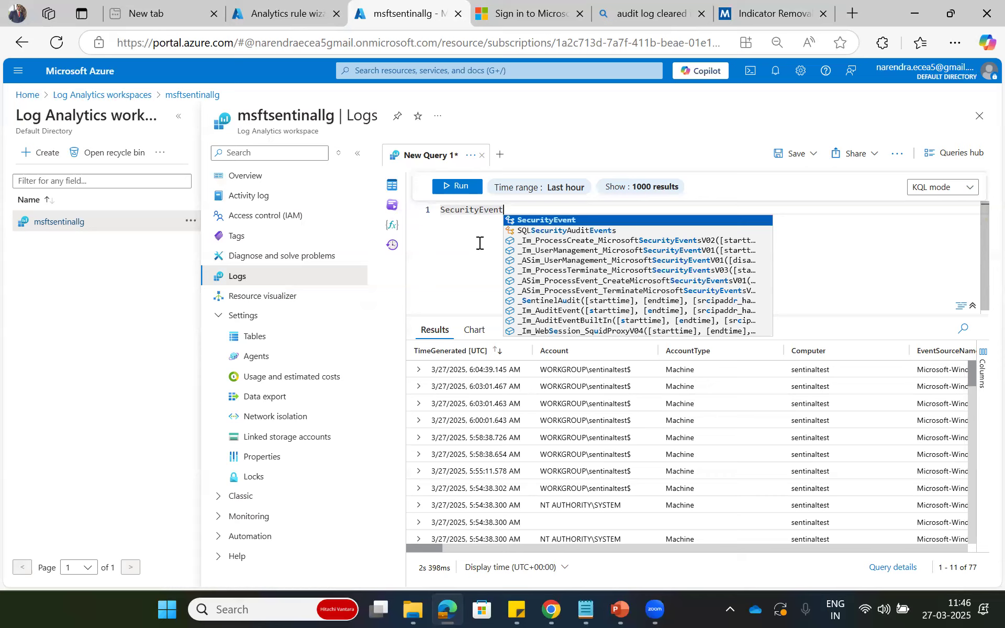
pyautogui.press('Return')
pyautogui.write('| ')
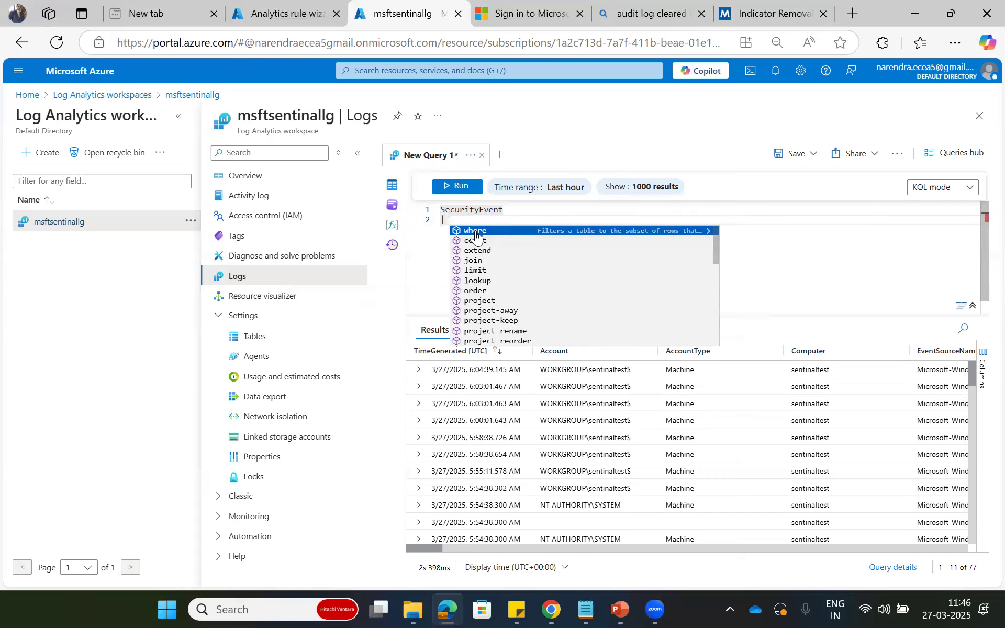
pyautogui.write('where eve')
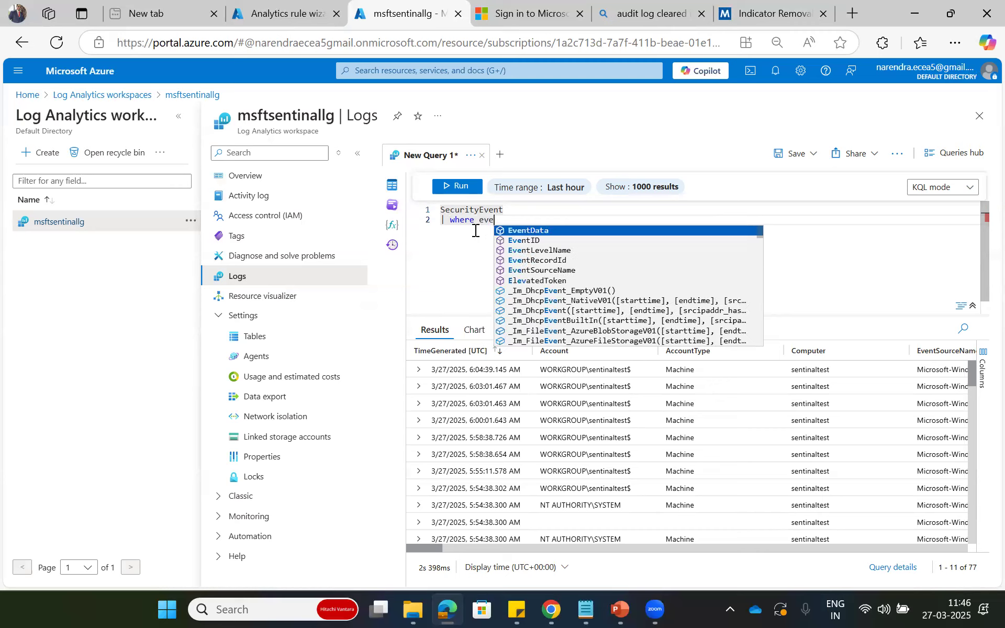
pyautogui.click(510, 241)
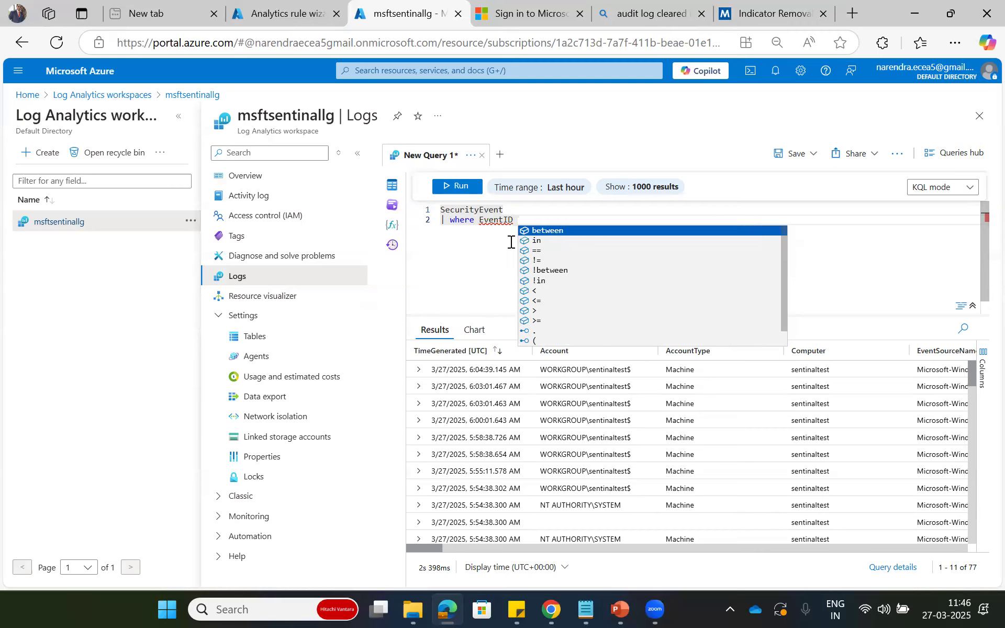
pyautogui.click(540, 255)
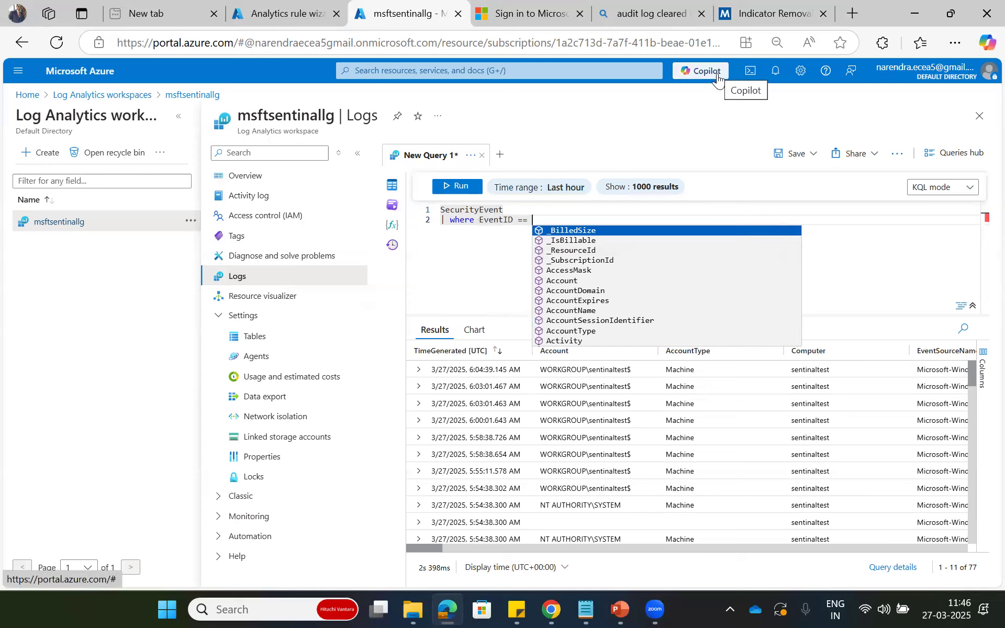
# Search the web in a new browser tab for "what is event id for removal of audit logs".
pyautogui.click(854, 14)
pyautogui.write('wha')
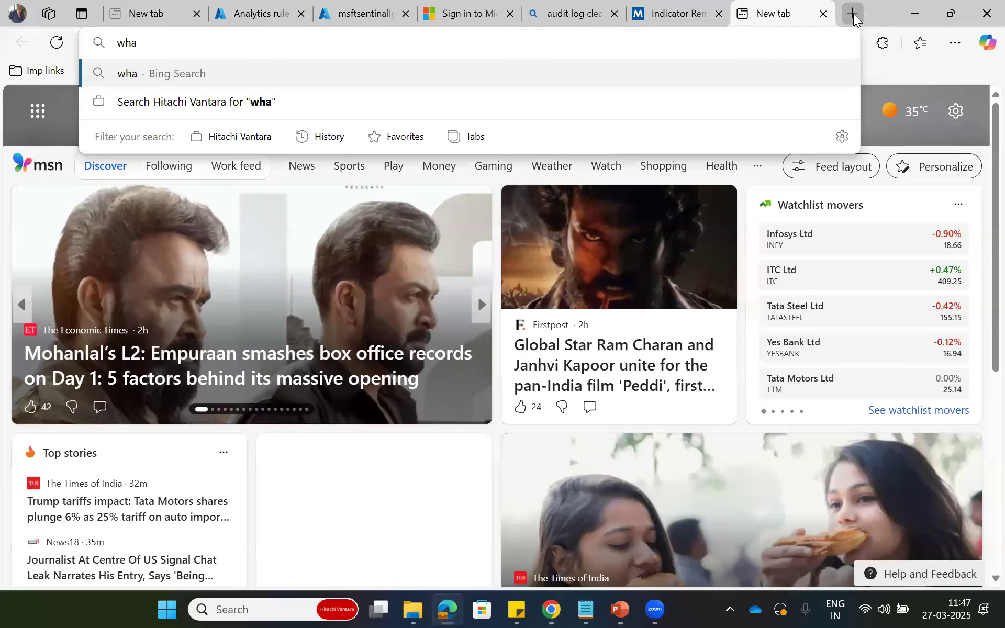
pyautogui.write('t is even')
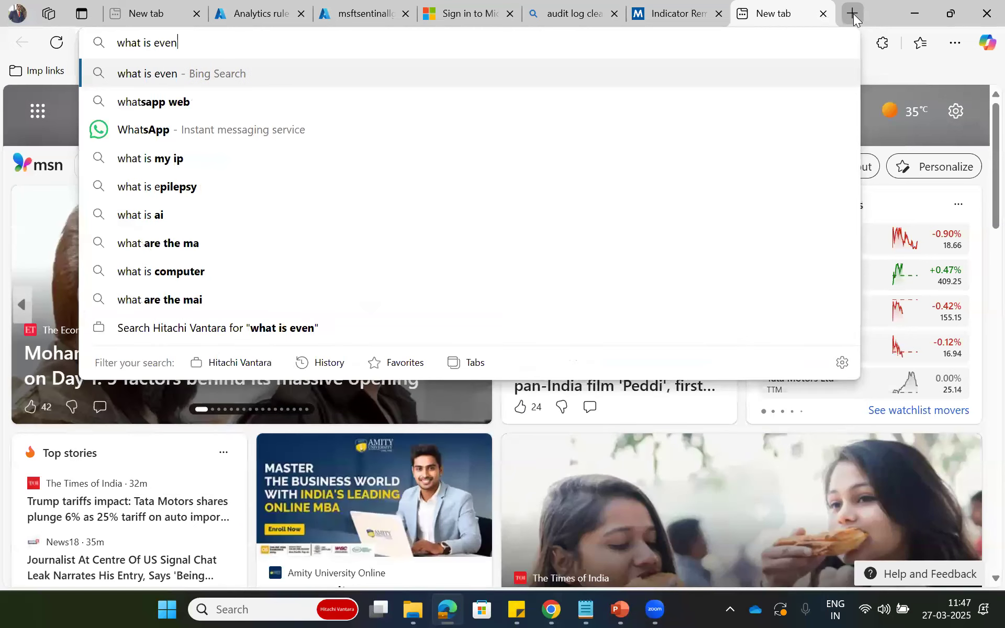
pyautogui.write('t id f')
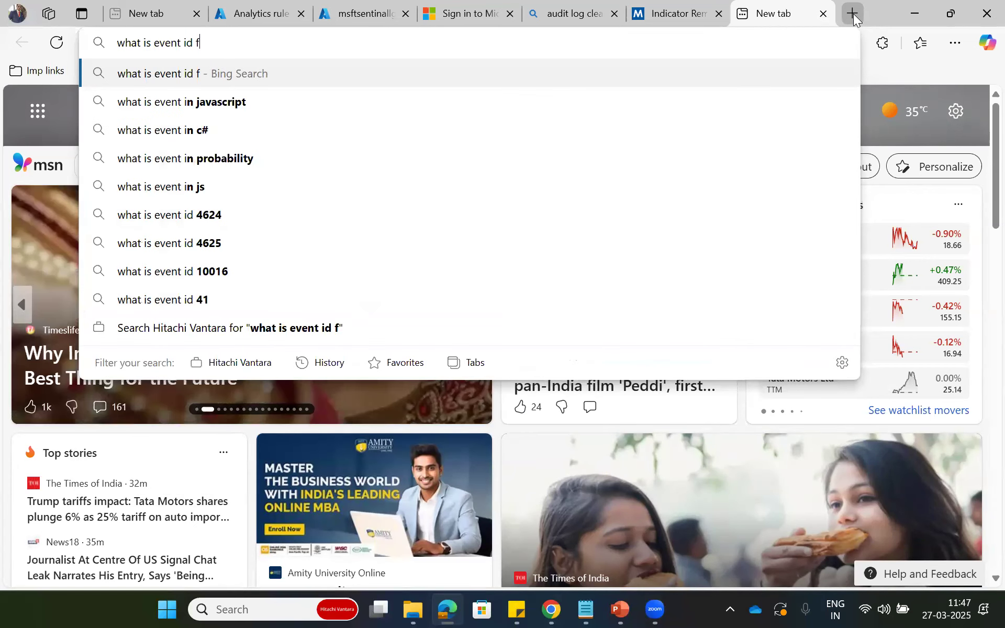
pyautogui.write('or re')
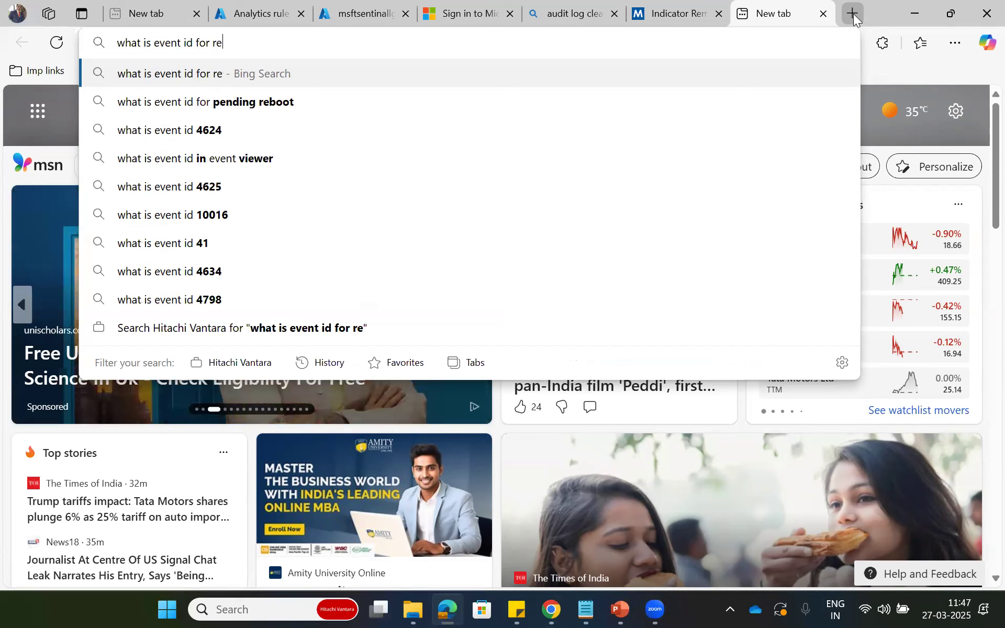
pyautogui.write('moval of ')
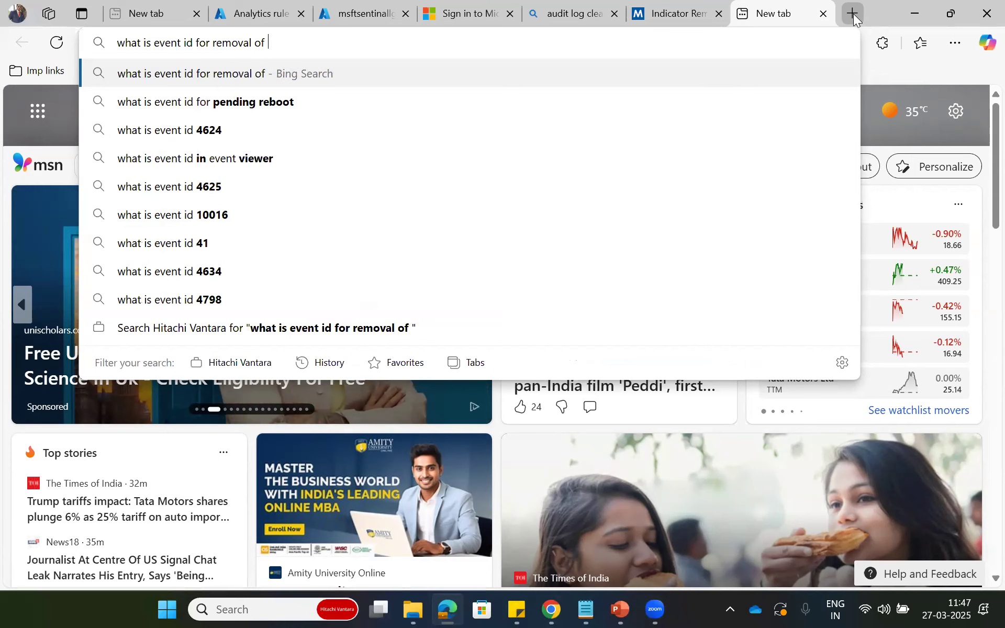
pyautogui.write('audit logs')
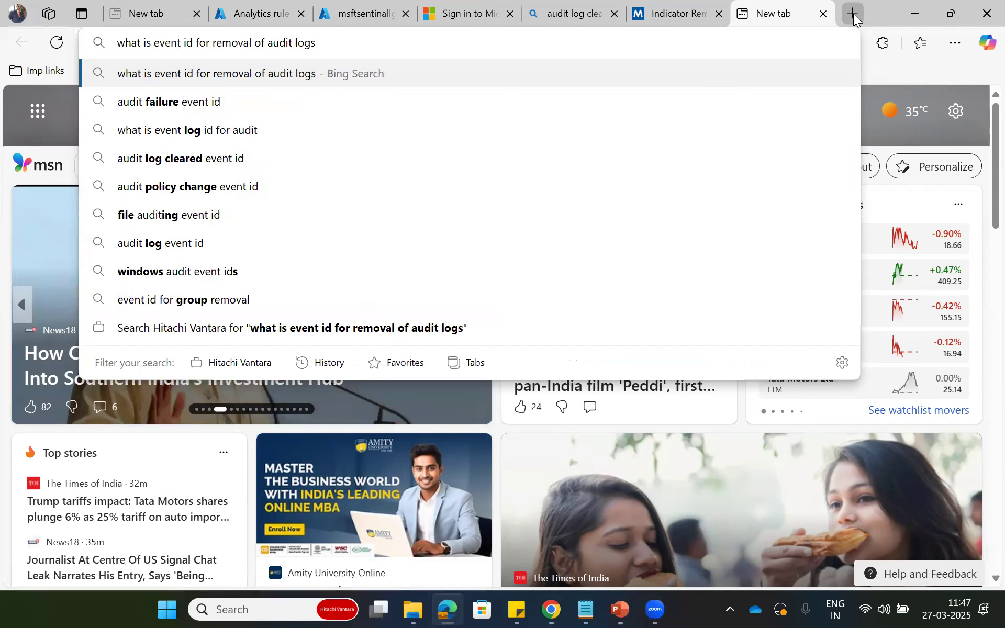
pyautogui.press('Return')
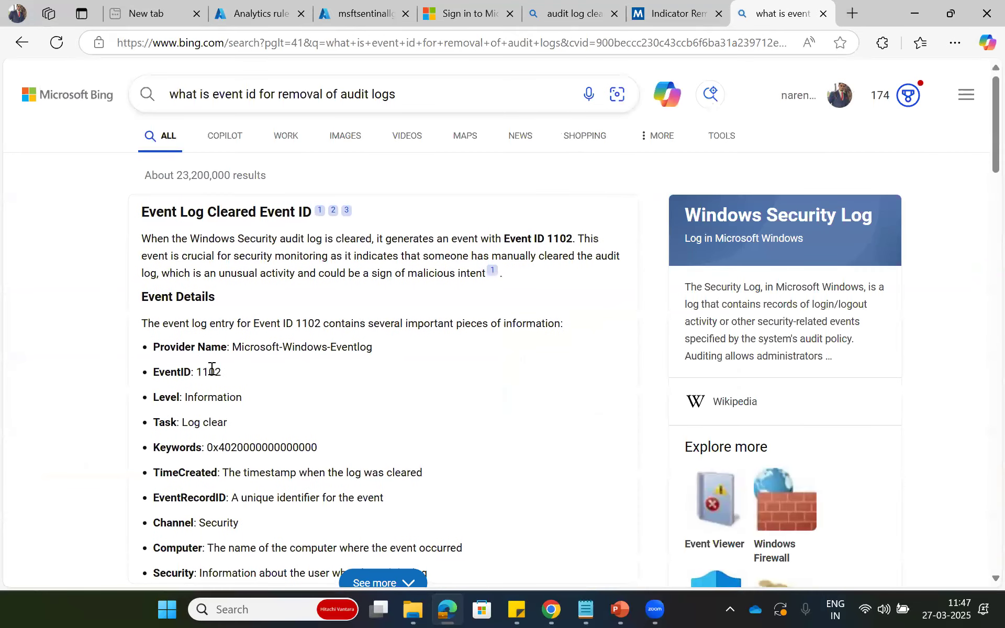
# Copy event ID 1102 from the search results into the workspace query's EventID filter and run the query.
pyautogui.moveTo(180, 219)
pyautogui.doubleClick(559, 239)
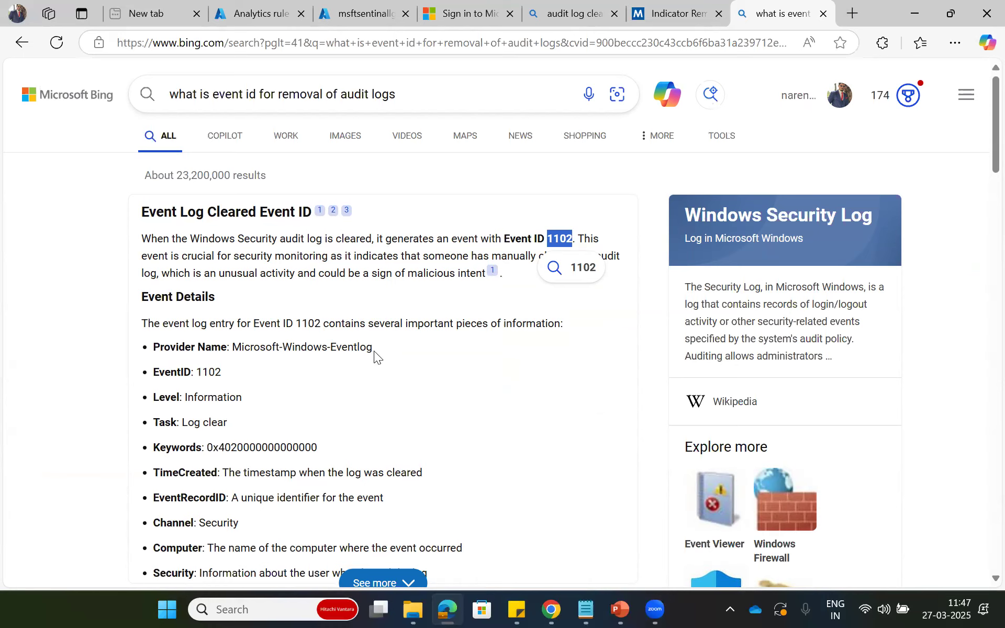
pyautogui.doubleClick(209, 368)
pyautogui.hotkey('ctrl', 'c')
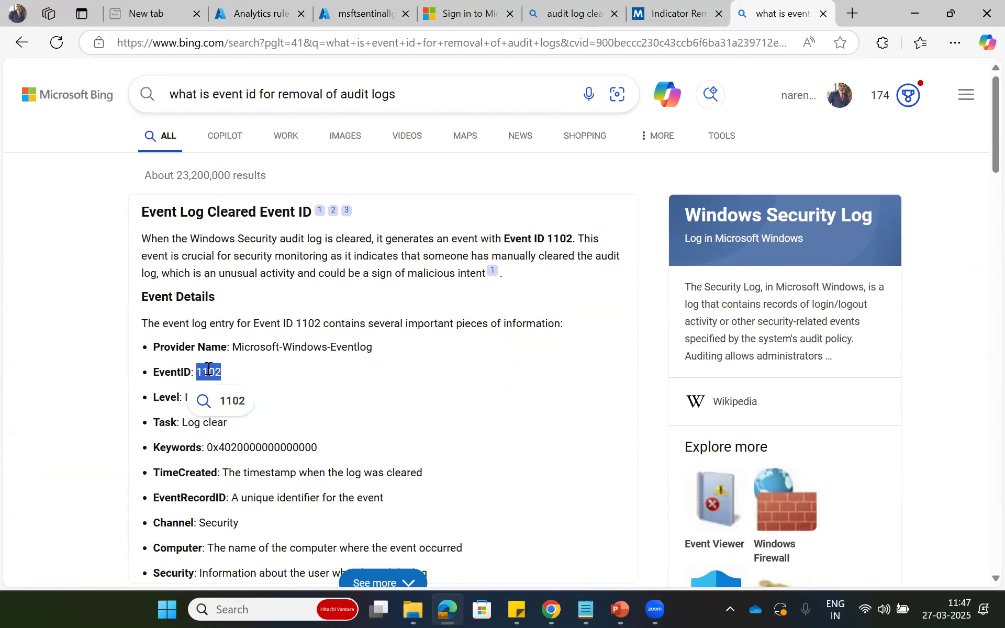
pyautogui.click(256, 14)
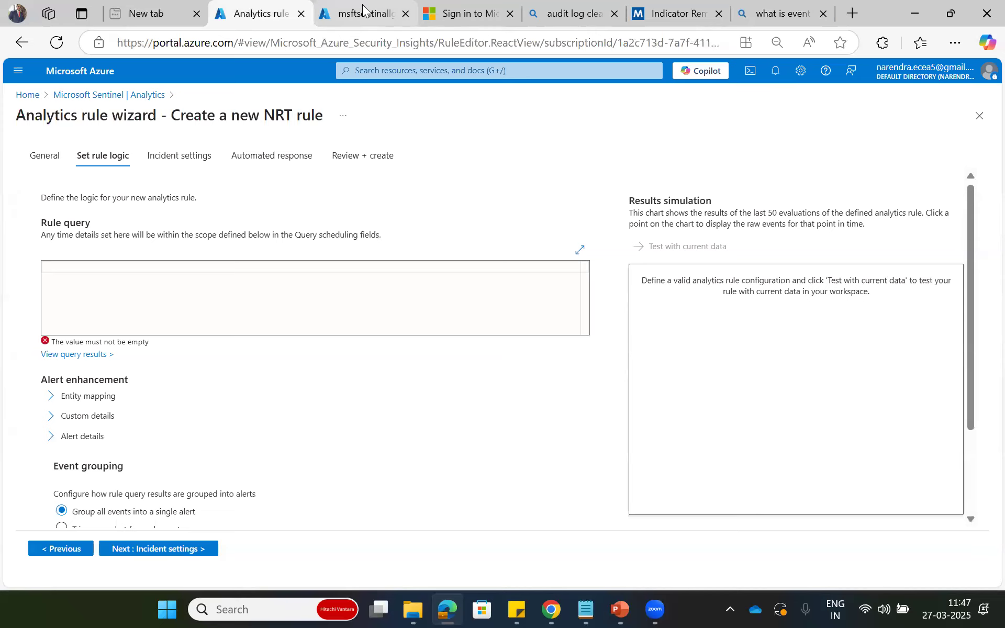
pyautogui.click(364, 13)
pyautogui.hotkey('ctrl', 'v')
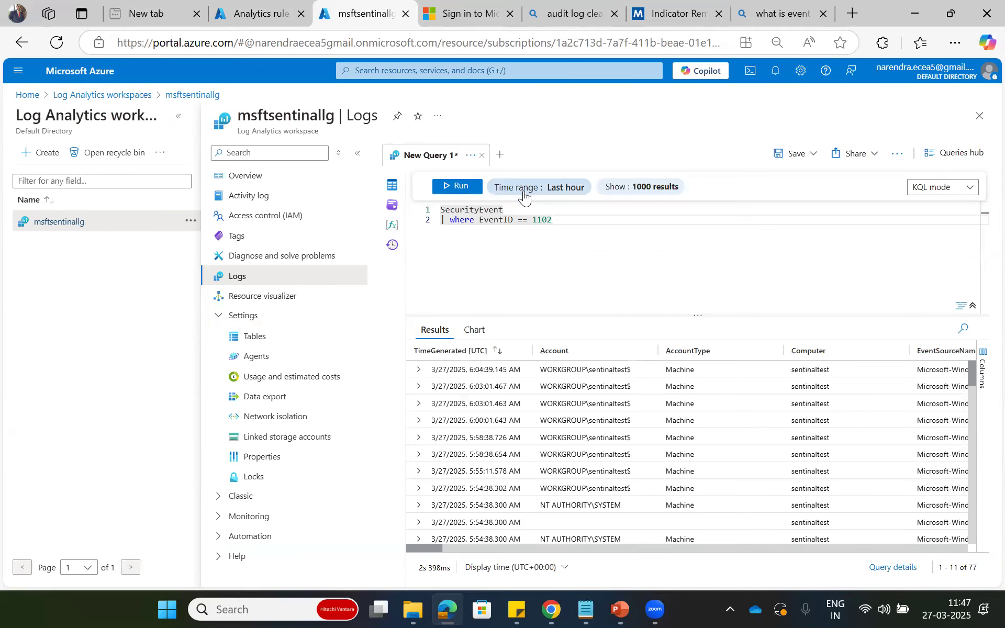
pyautogui.click(457, 188)
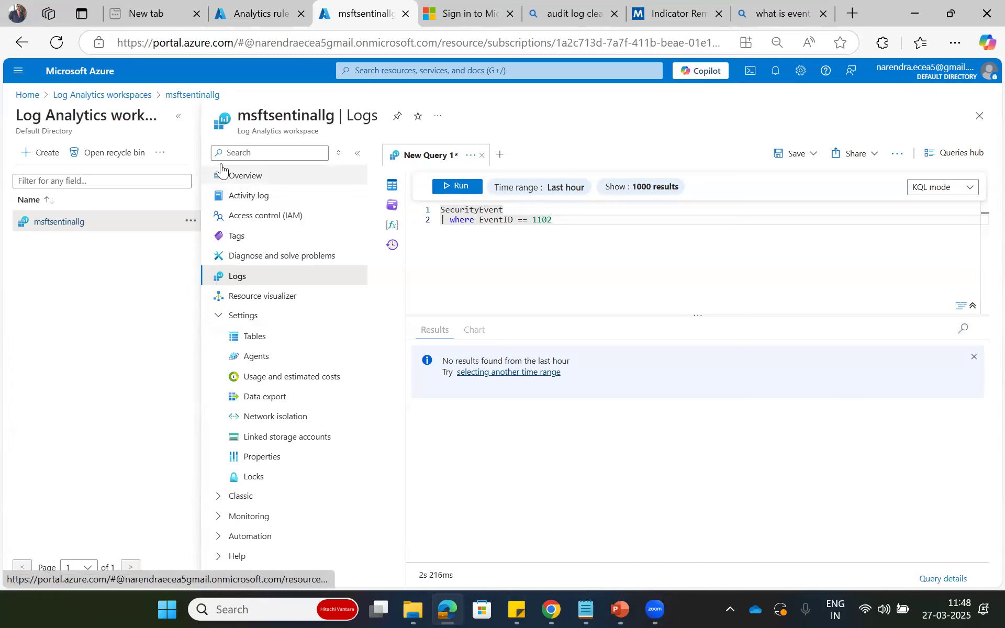
# Duplicate the Log Analytics workspace browser tab, pick the signed-in account for it, and dismiss the Queries hub.
pyautogui.rightClick(366, 21)
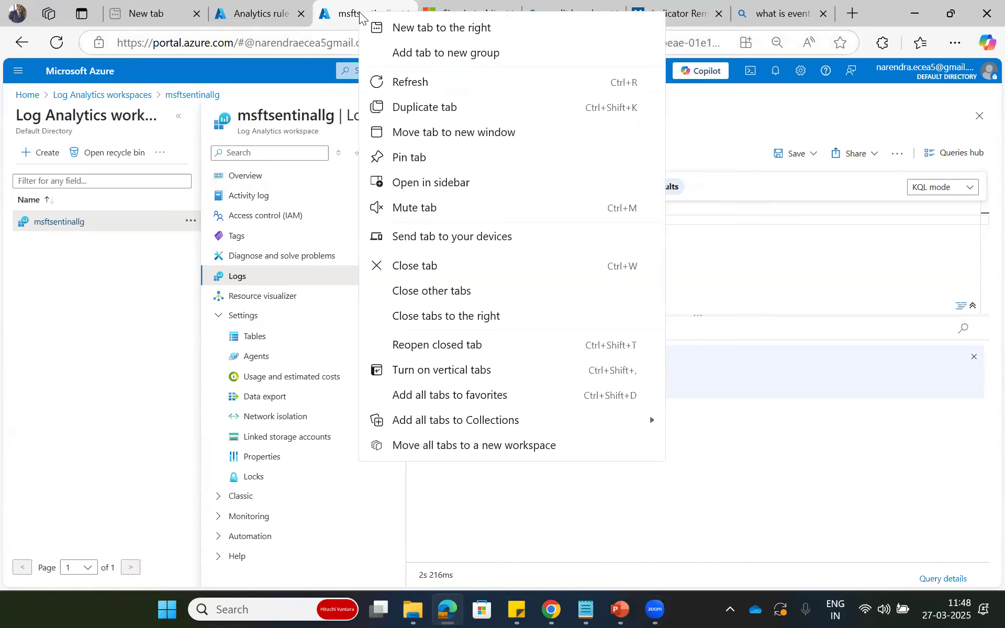
pyautogui.click(399, 108)
pyautogui.click(326, 17)
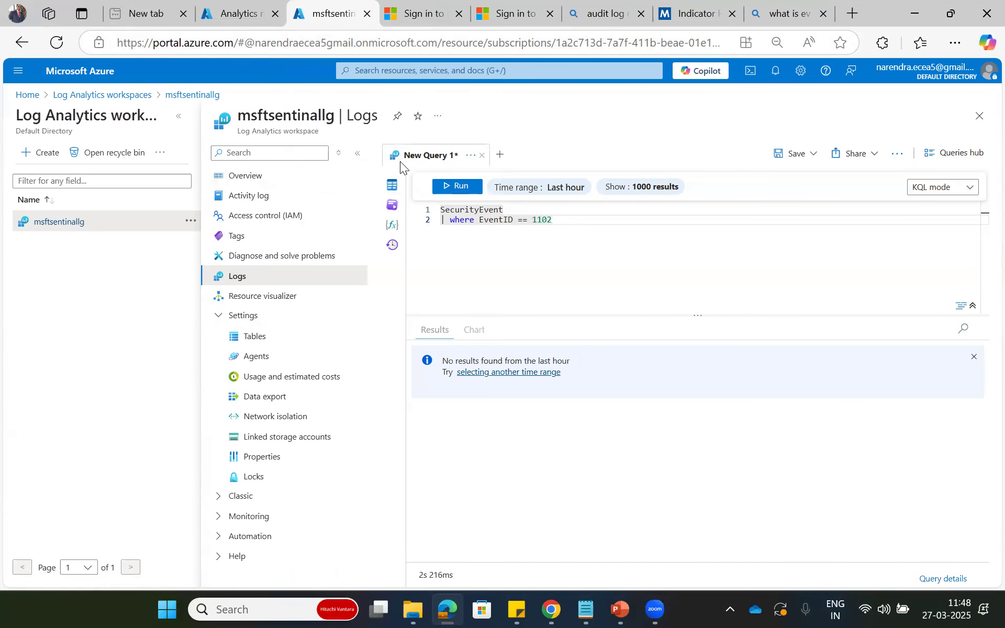
pyautogui.click(415, 14)
pyautogui.click(449, 323)
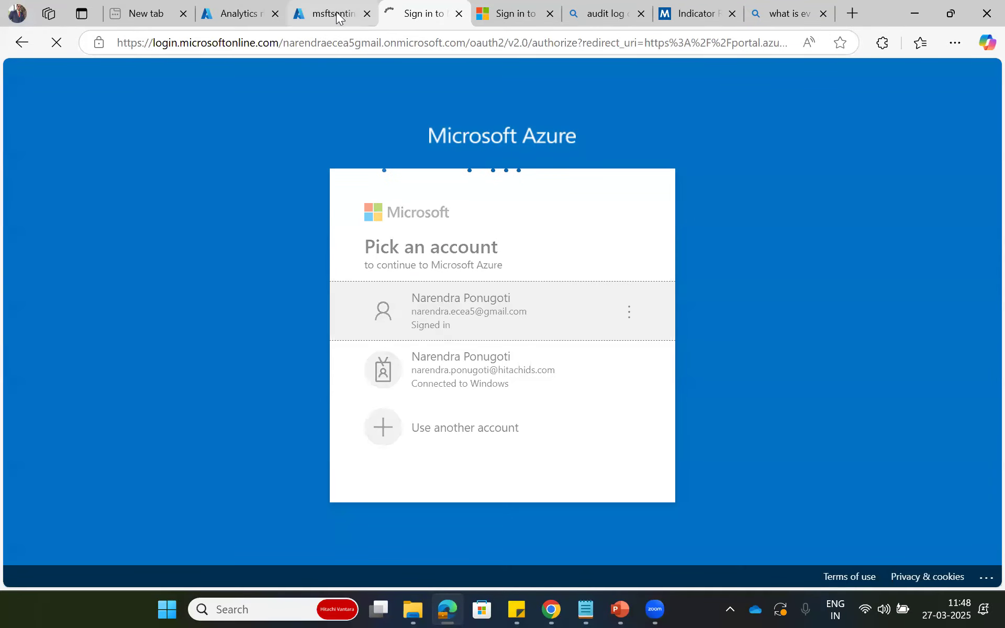
pyautogui.click(336, 16)
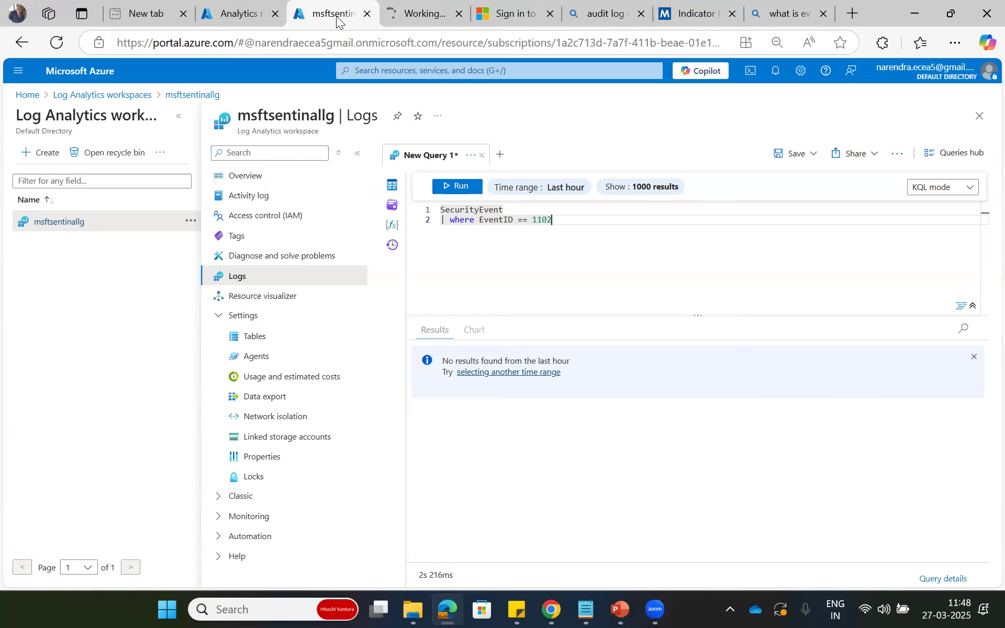
pyautogui.click(414, 15)
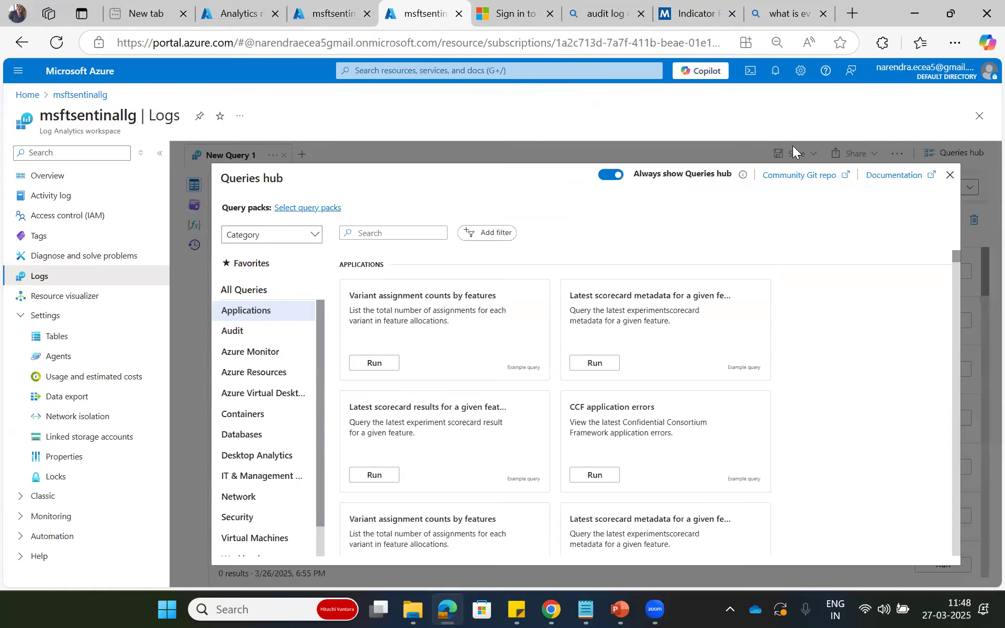
pyautogui.click(950, 175)
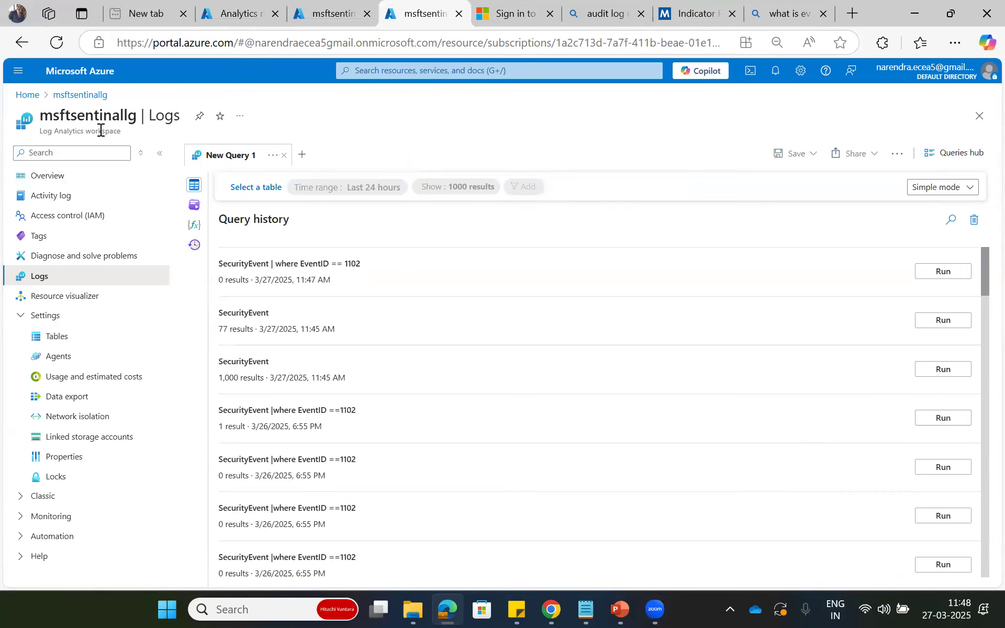
# Open the sentinaltest virtual machine from the Azure home page and go to its connection options.
pyautogui.click(23, 95)
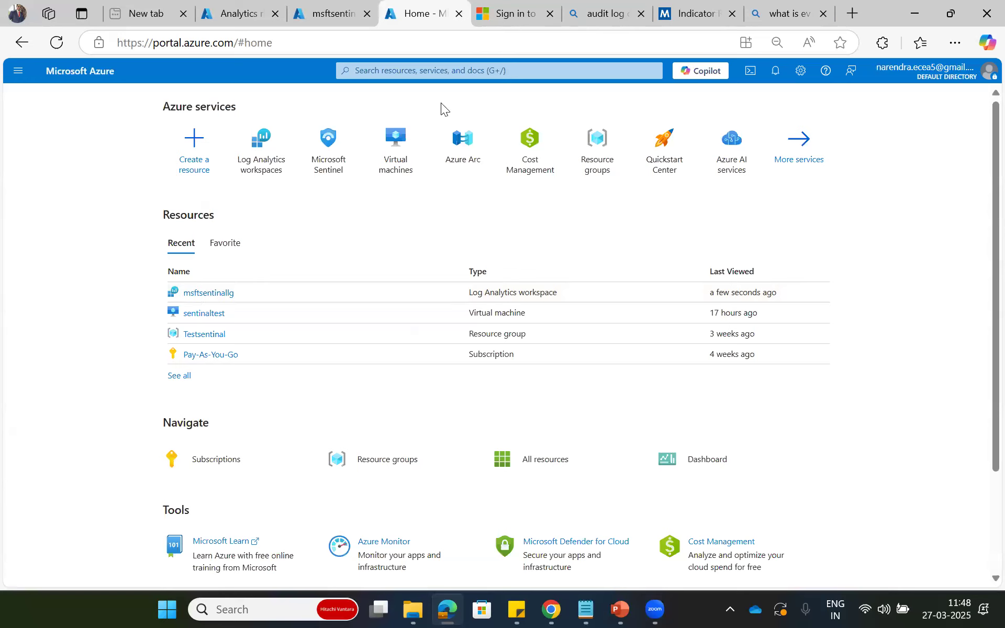
pyautogui.click(397, 146)
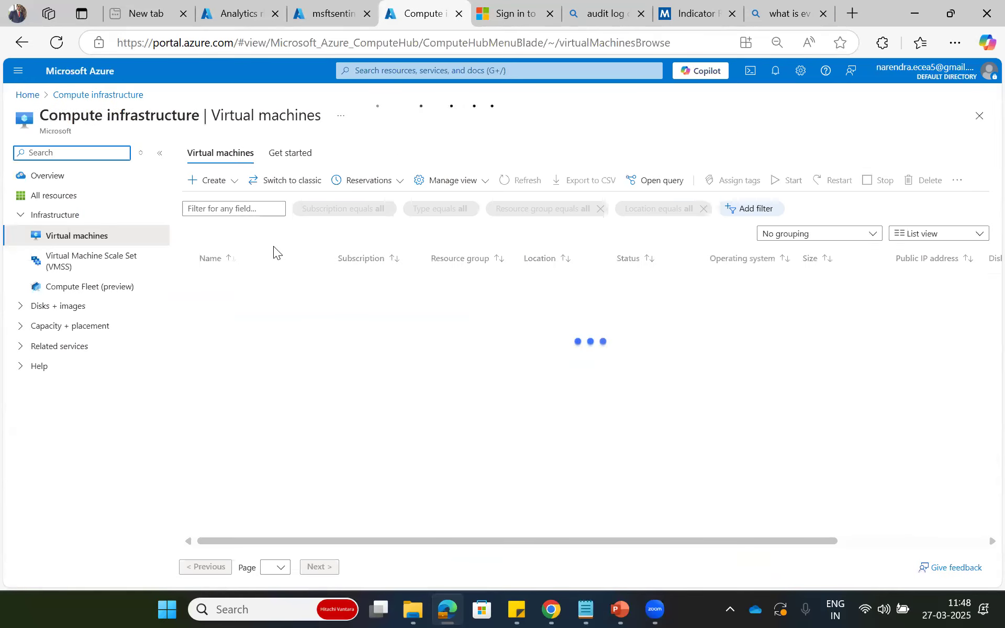
pyautogui.click(236, 281)
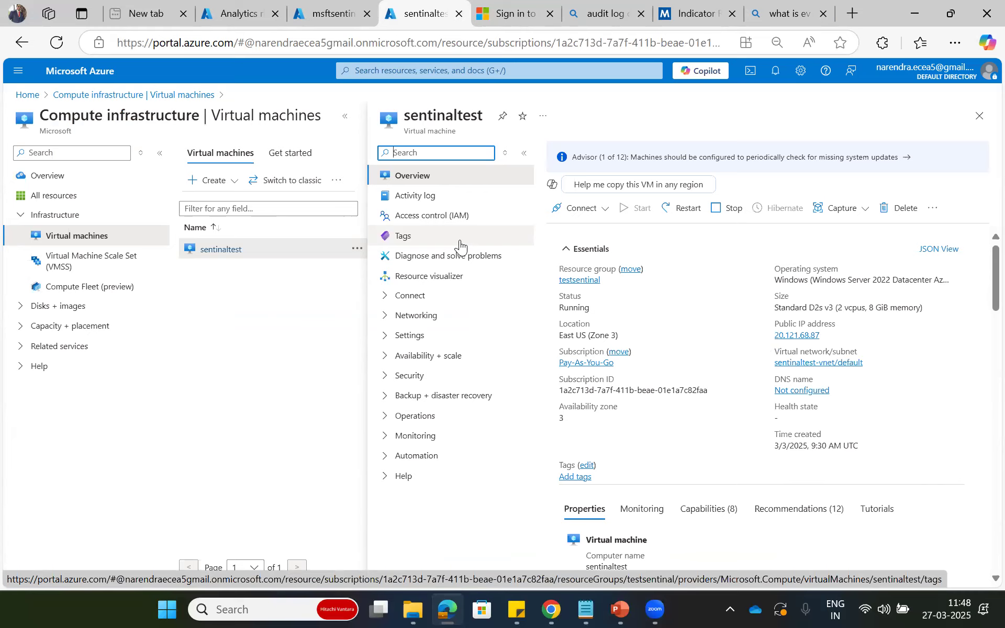
pyautogui.click(565, 216)
pyautogui.click(569, 230)
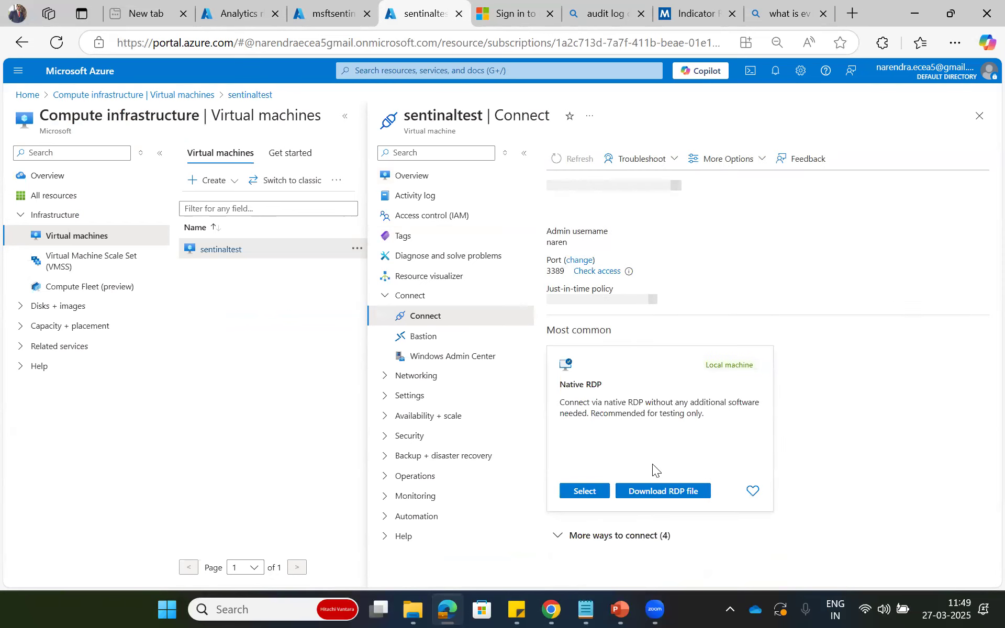
# Download the native RDP file for sentinaltest, keep it despite the browser's warning, and show it in its folder.
pyautogui.click(581, 491)
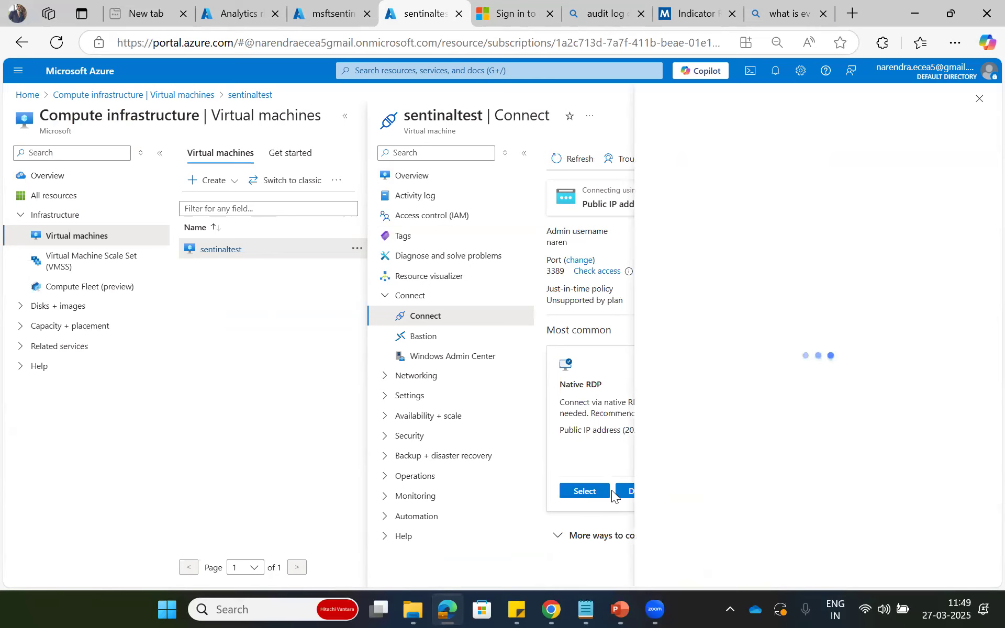
pyautogui.click(979, 99)
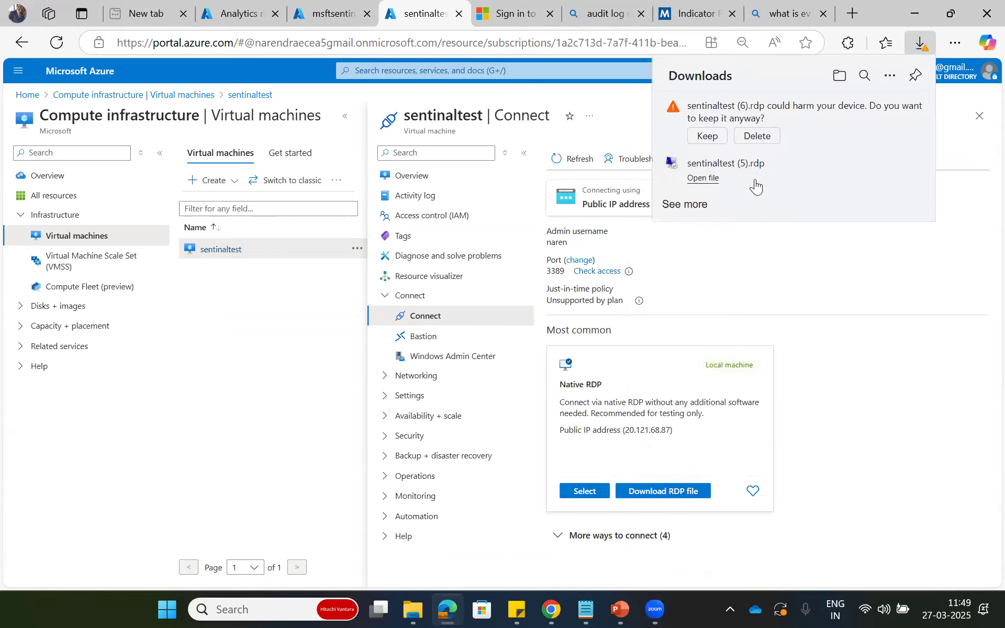
pyautogui.click(708, 136)
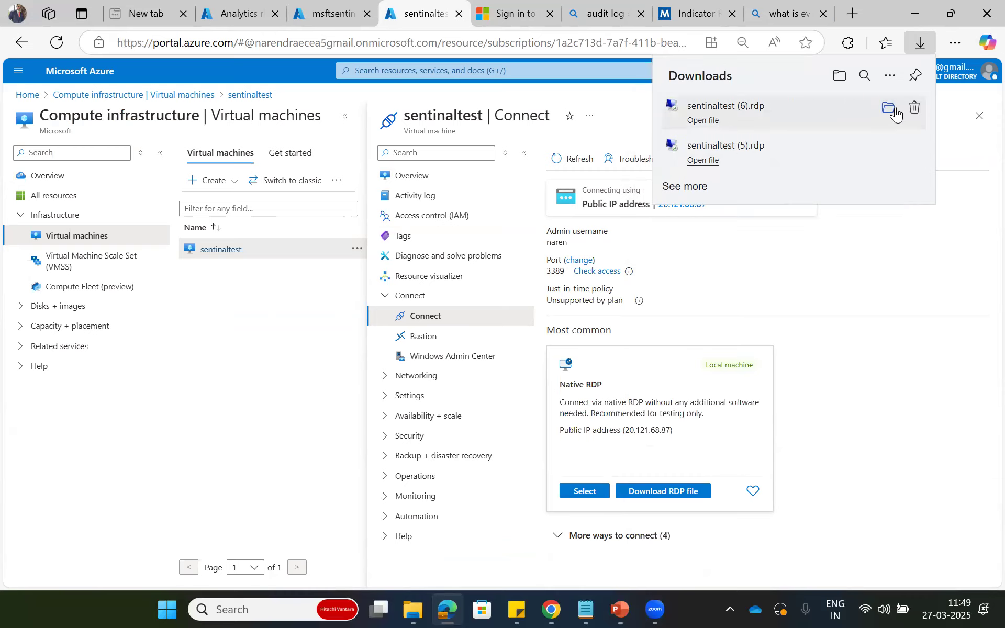
pyautogui.click(889, 110)
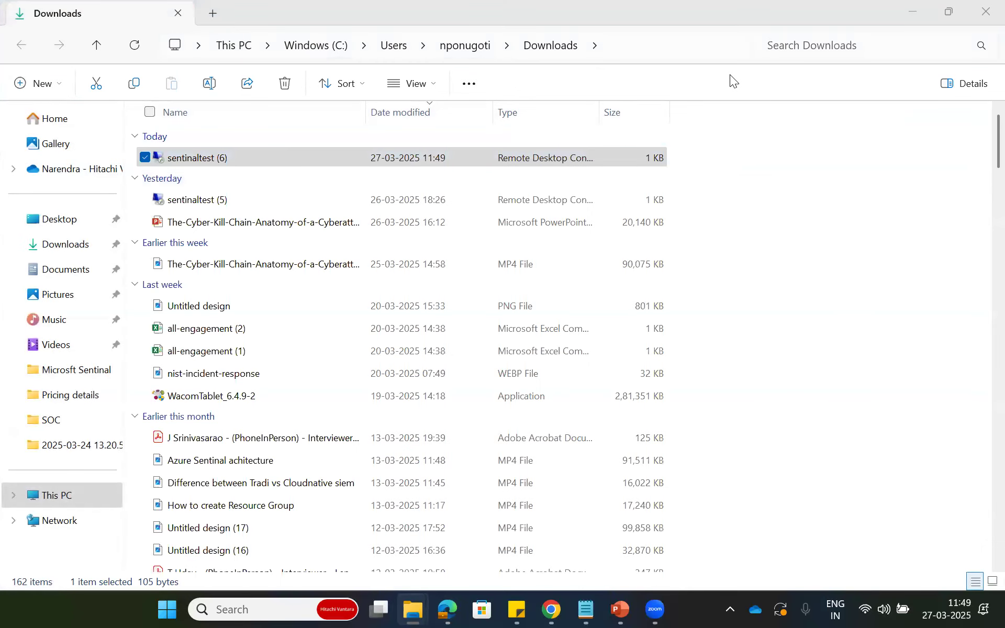
# Connect to sentinaltest over Remote Desktop with the account password, accept its untrusted certificate, and dismiss the Server Manager announcement.
pyautogui.hotkey('alt', 'Tab')
pyautogui.click(615, 387)
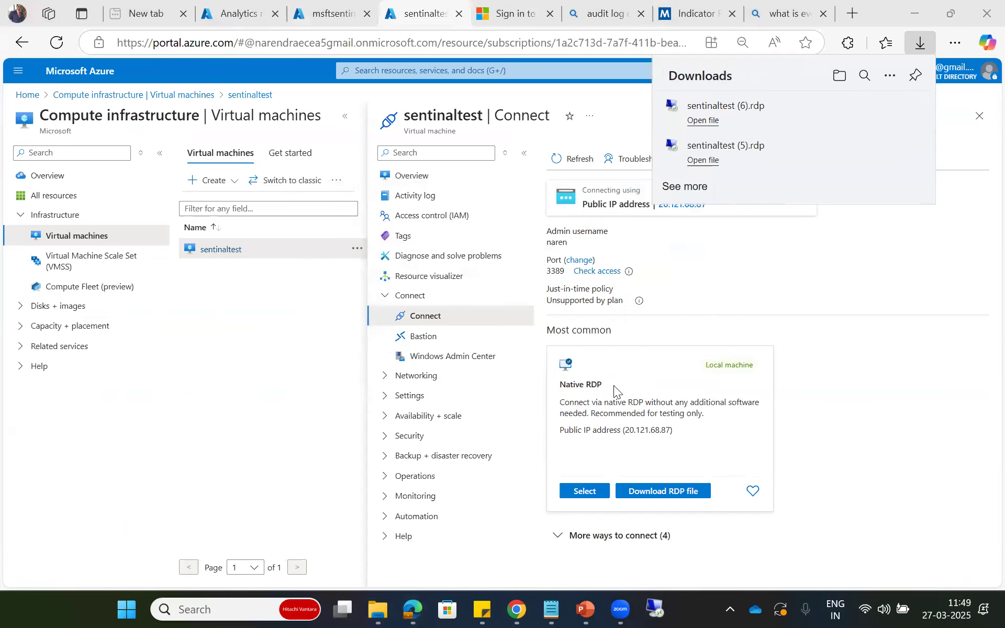
pyautogui.write('••••••••••••')
pyautogui.press('Return')
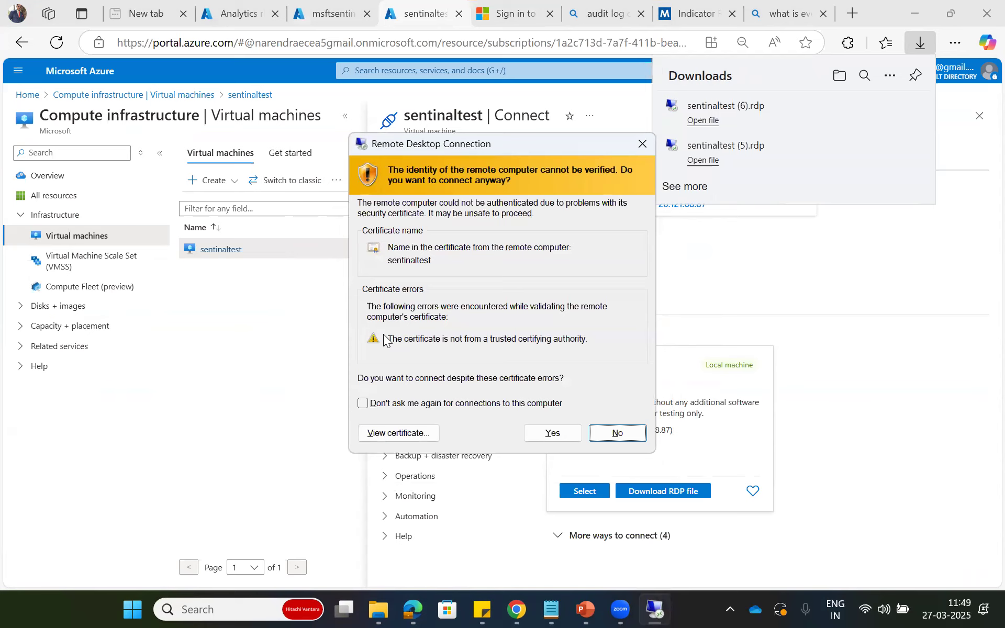
pyautogui.click(547, 432)
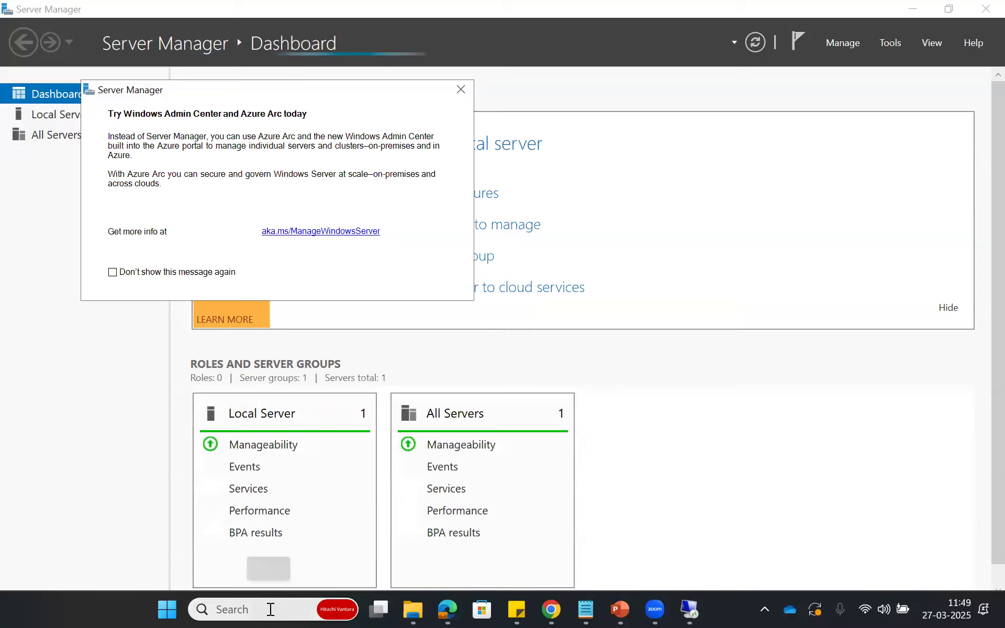
pyautogui.click(459, 91)
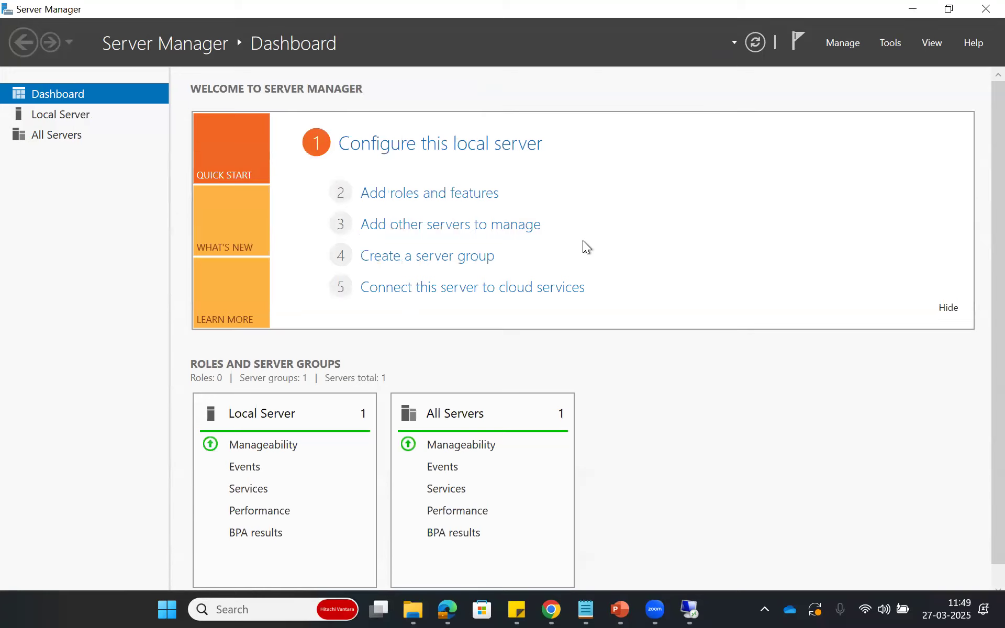
# Search for "event" on the remote server, open Event Viewer, and maximize its window.
pyautogui.click(244, 603)
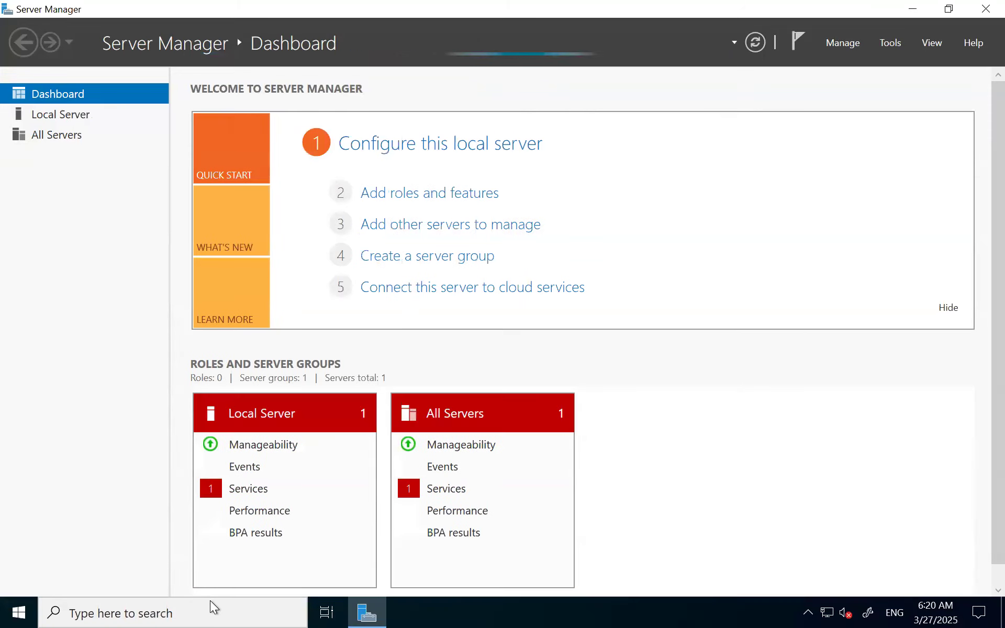
pyautogui.click(211, 606)
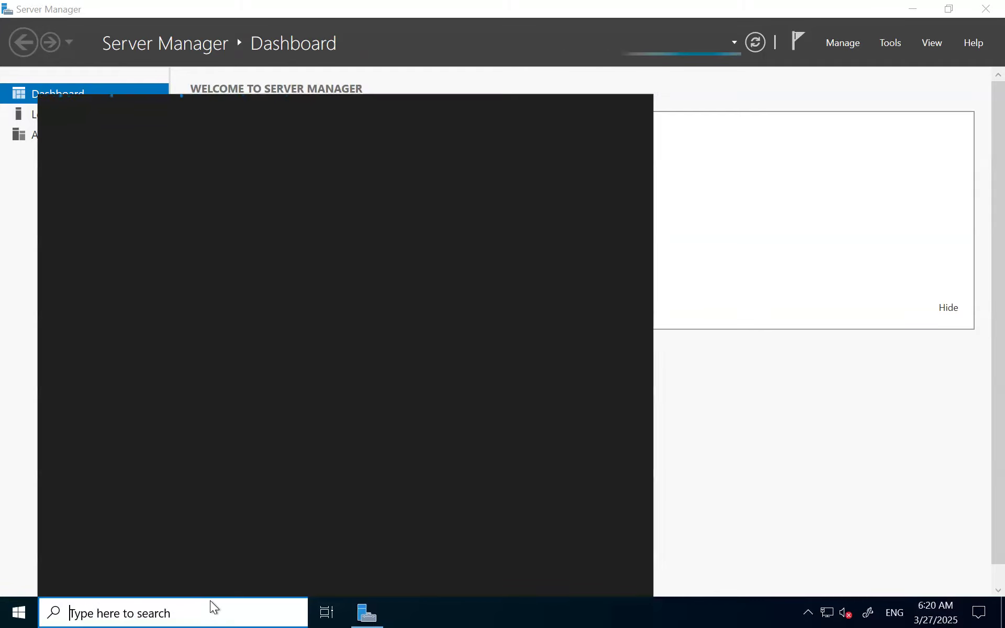
pyautogui.write('event')
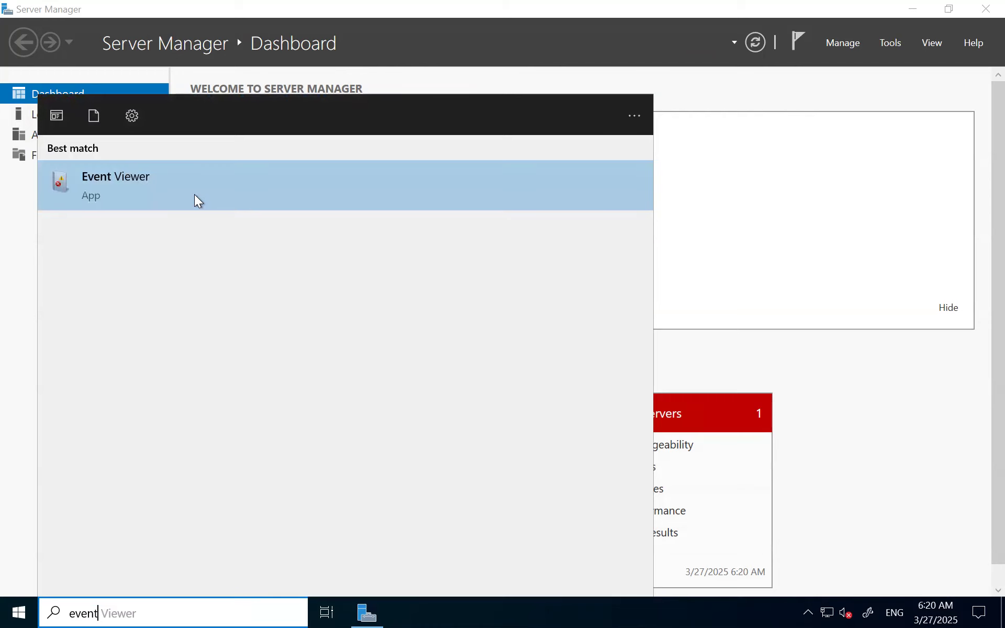
pyautogui.click(194, 196)
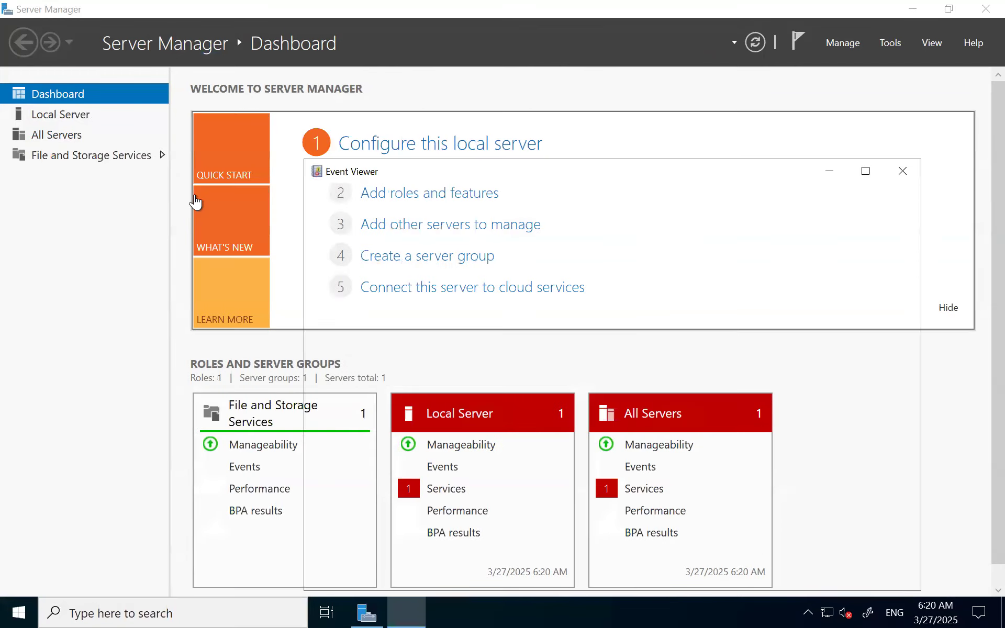
pyautogui.click(865, 170)
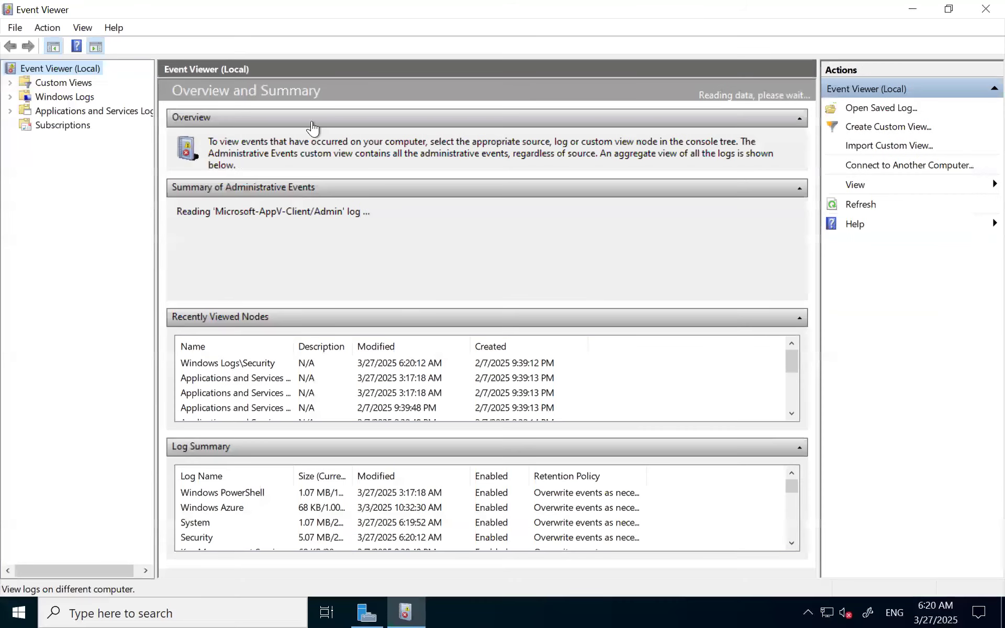
# Open the Security log under Windows Logs, browse its older entries, and examine the details of an Audit Success event.
pyautogui.click(10, 84)
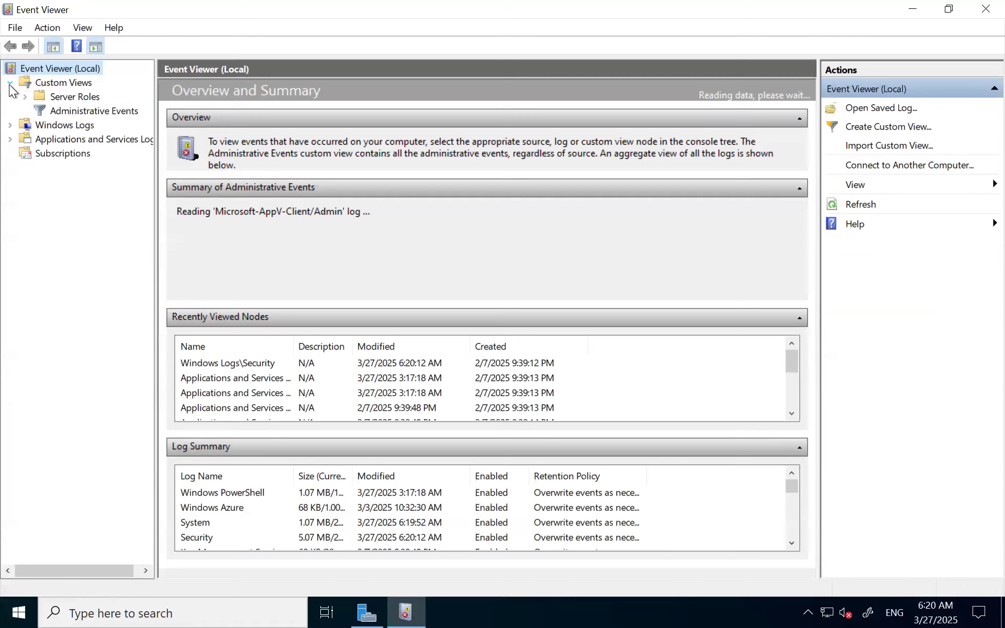
pyautogui.click(11, 130)
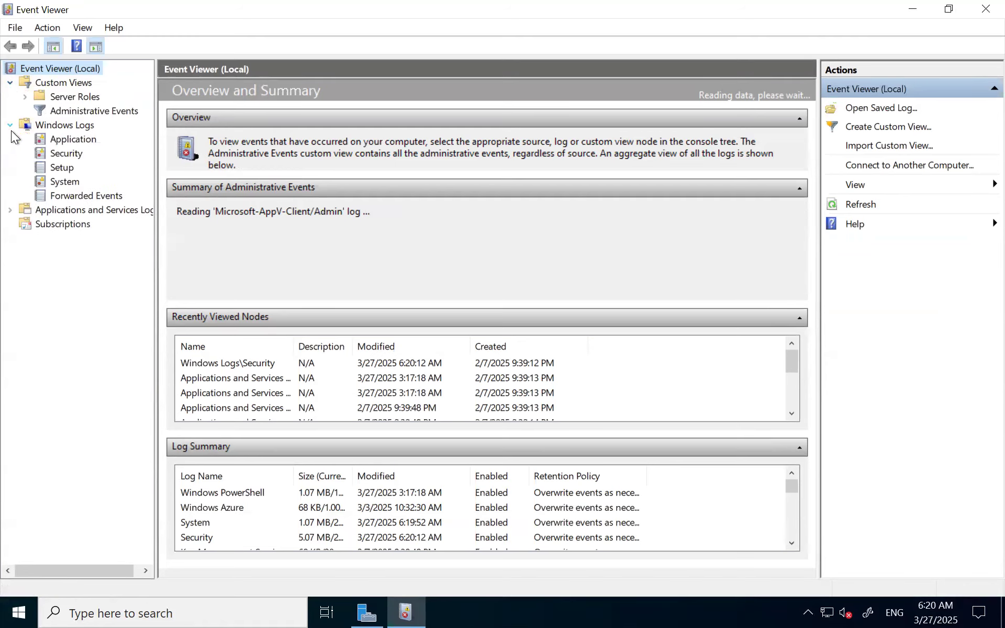
pyautogui.click(55, 154)
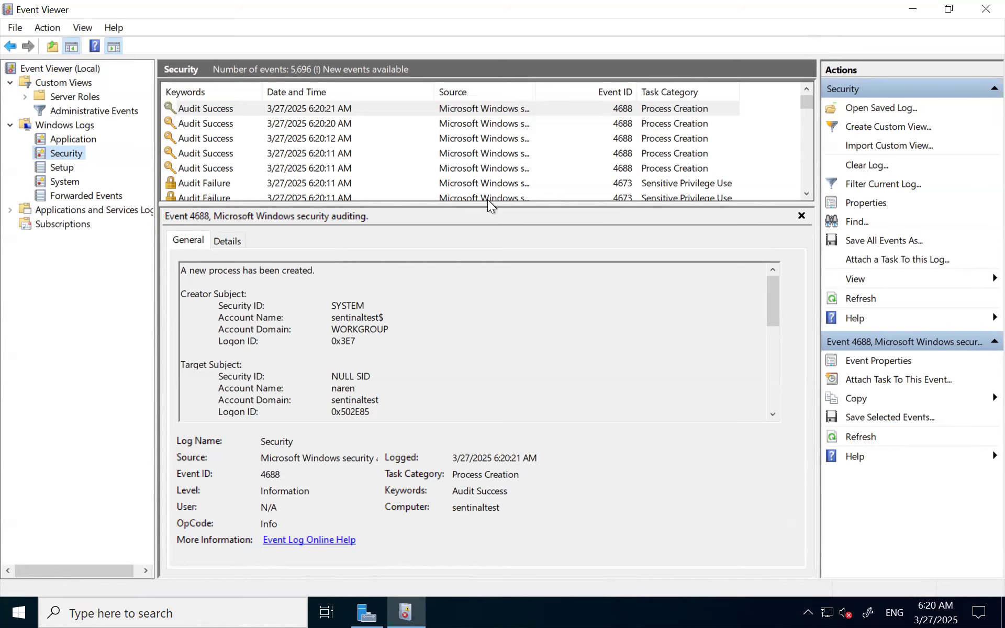
pyautogui.moveTo(487, 204); pyautogui.dragTo(513, 444)
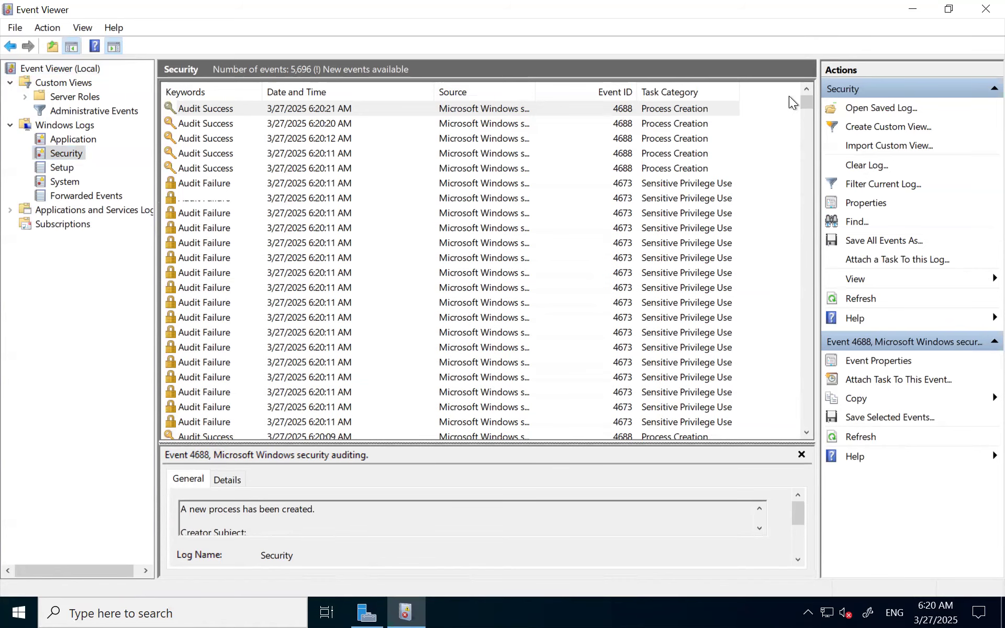
pyautogui.moveTo(815, 162); pyautogui.dragTo(815, 162)
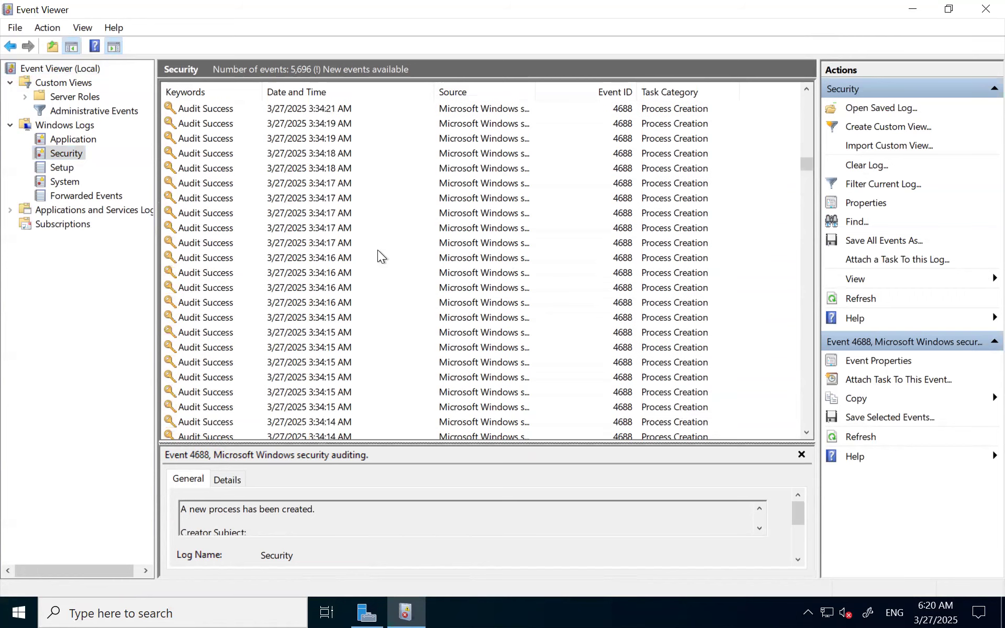
pyautogui.click(255, 242)
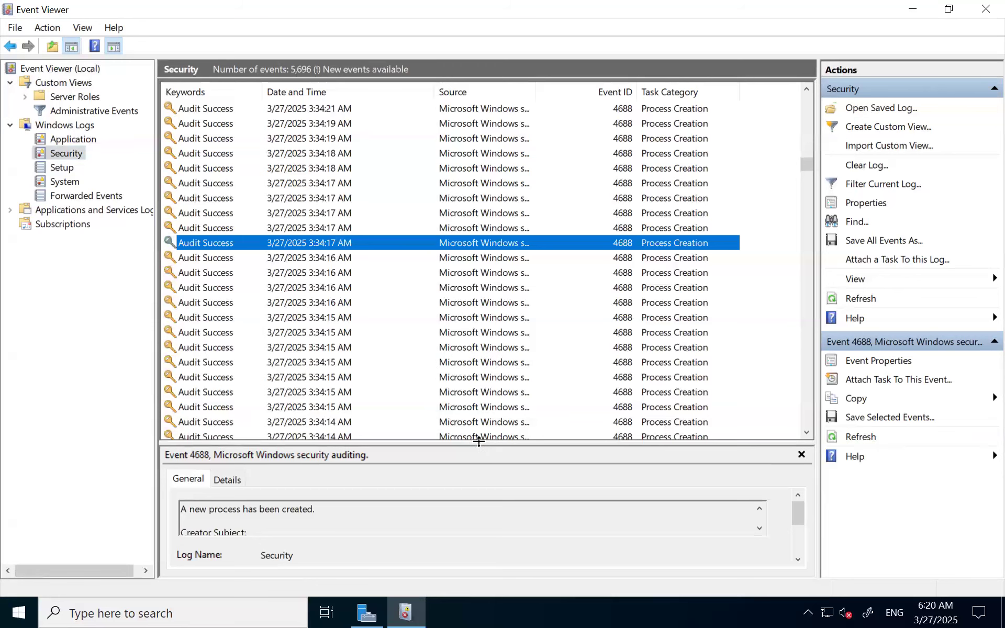
pyautogui.moveTo(479, 441); pyautogui.dragTo(487, 268)
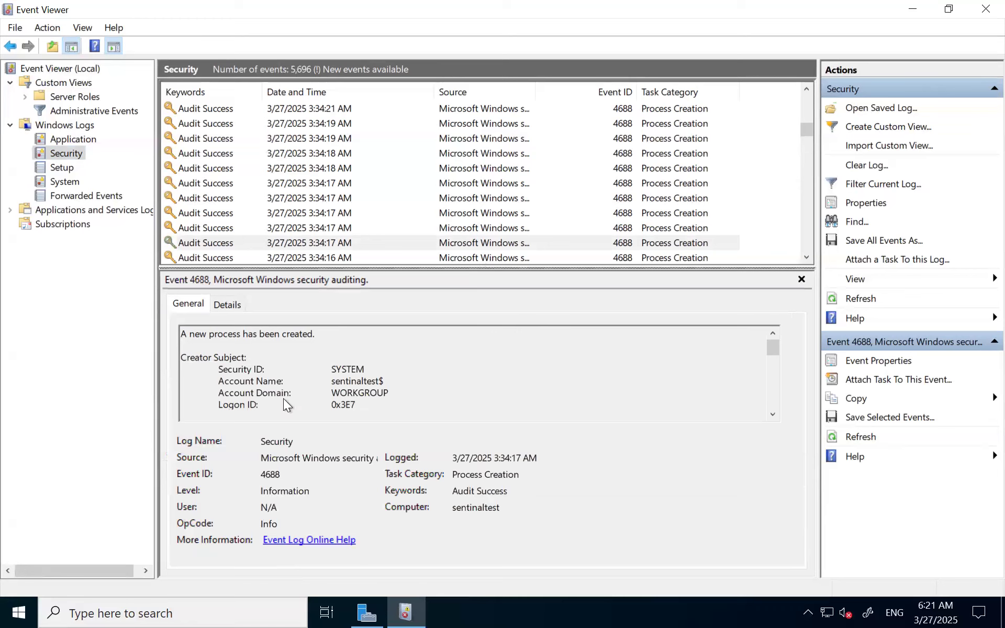
# Examine the account name and event data of the selected process-creation event, and close its preview pane.
pyautogui.tripleClick(361, 379)
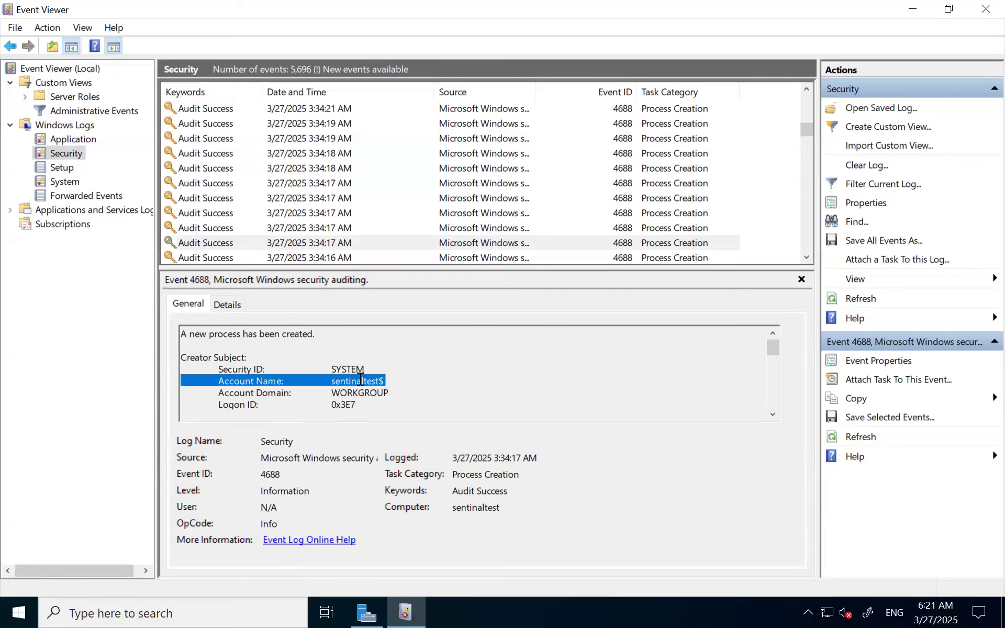
pyautogui.doubleClick(359, 381)
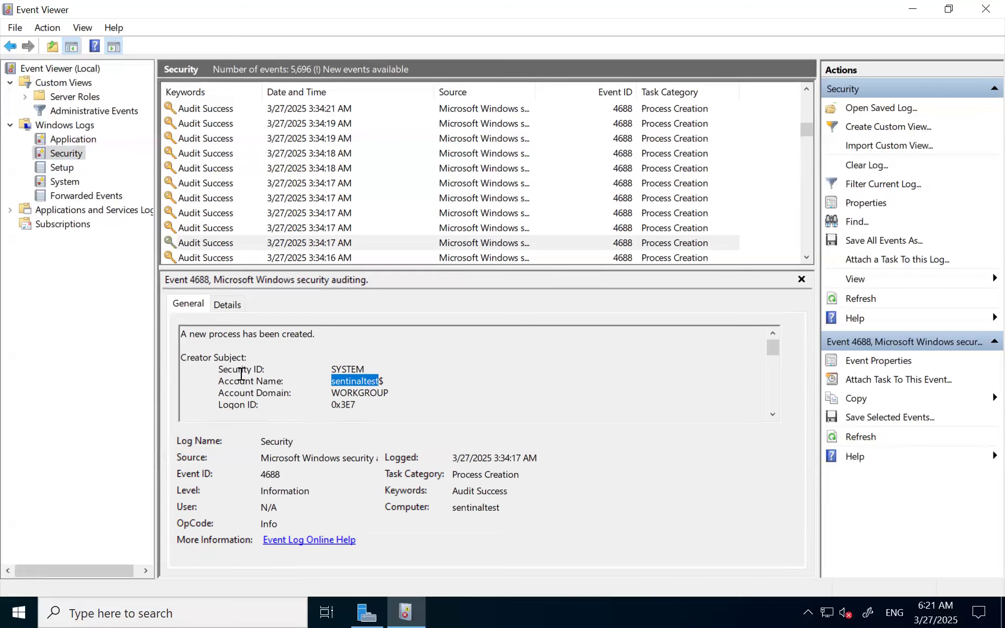
pyautogui.click(230, 307)
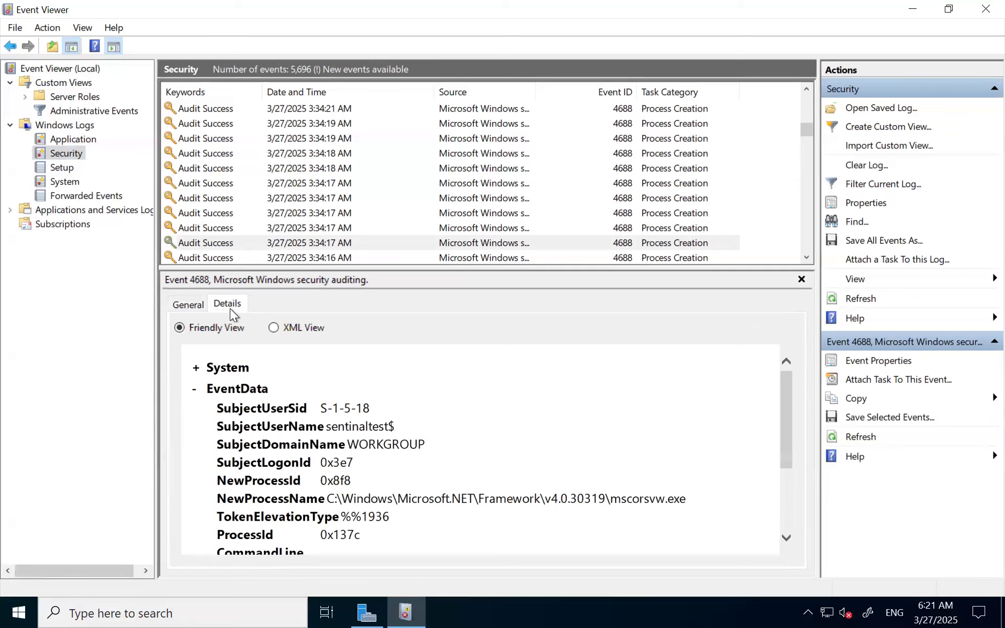
pyautogui.click(193, 308)
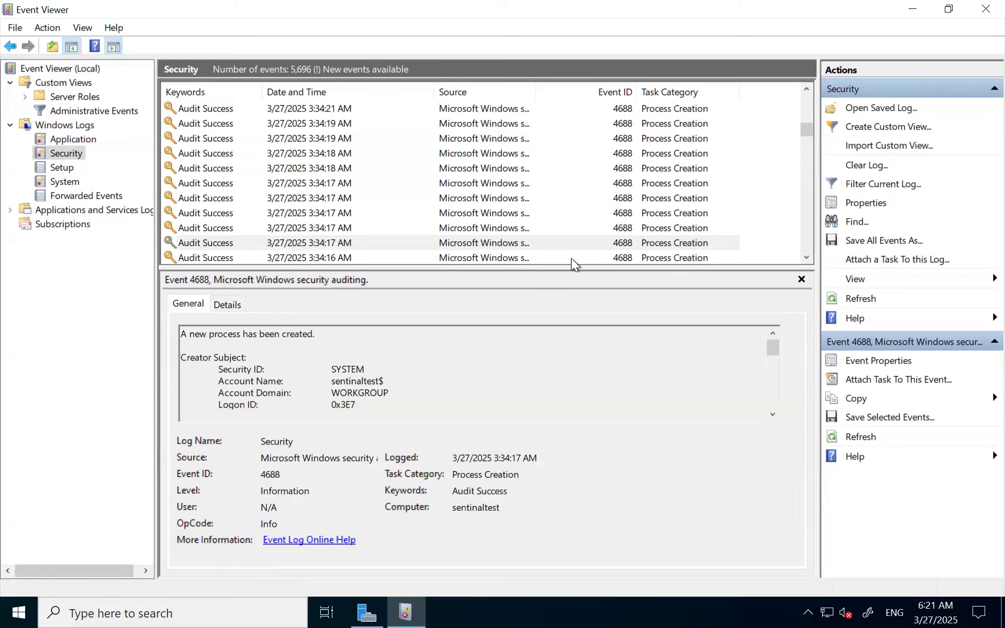
pyautogui.click(802, 280)
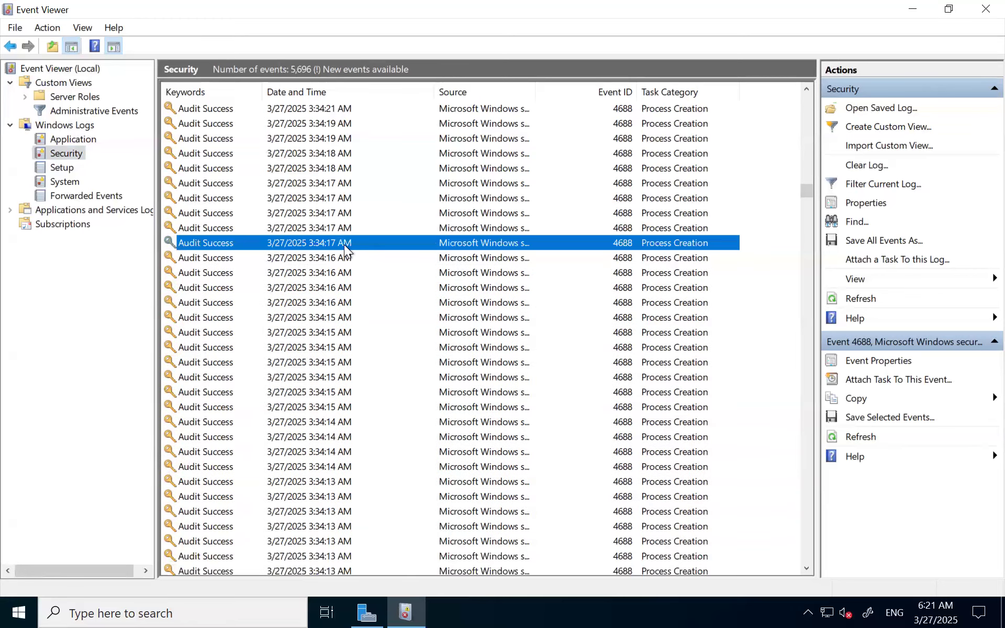
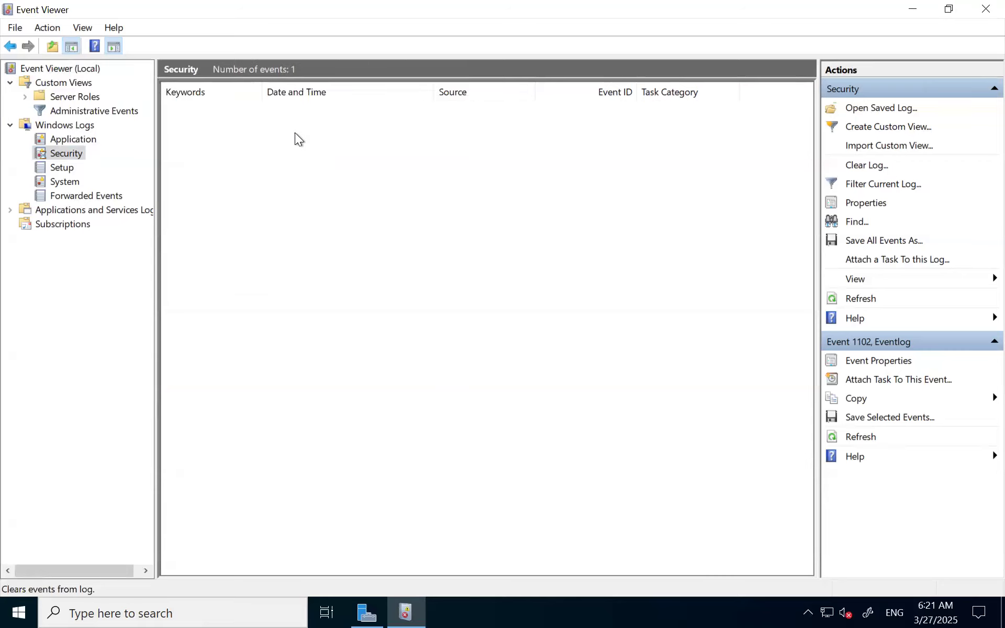
# Open the System log under Windows Logs, widen its Level column, and clear the log without saving its contents.
pyautogui.click(67, 166)
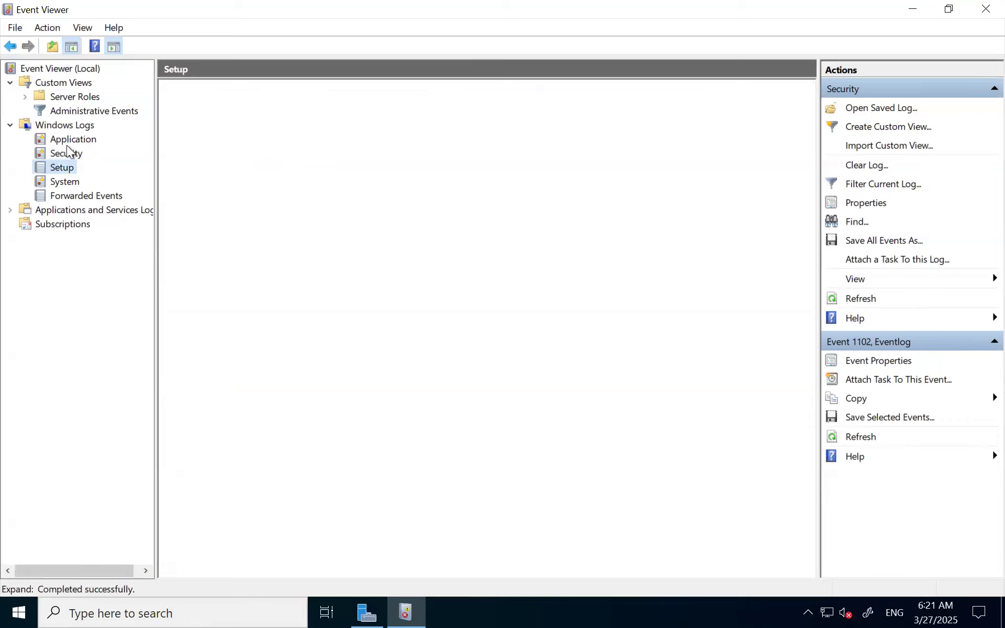
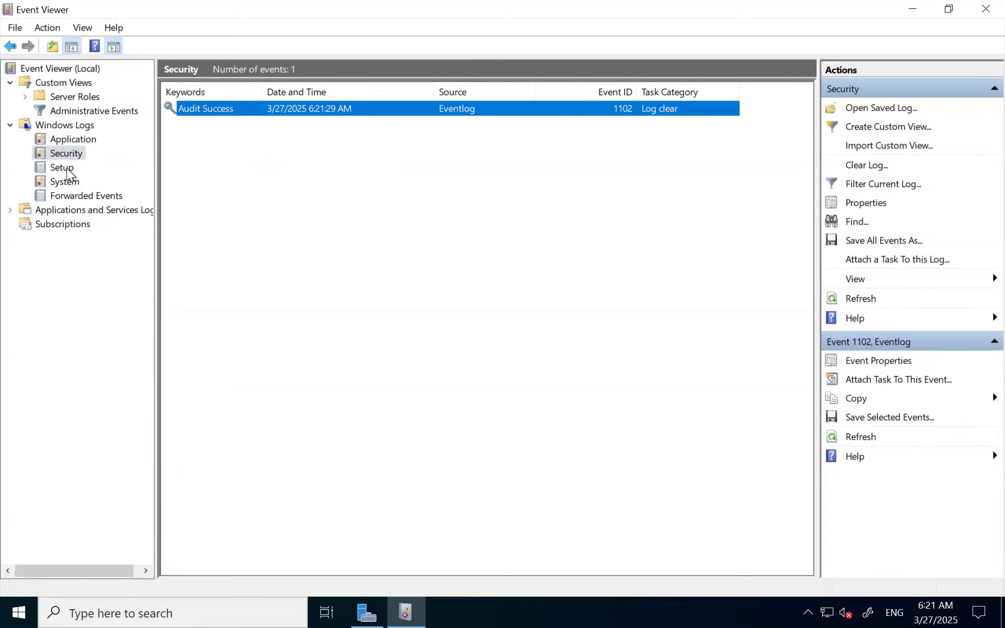
pyautogui.click(70, 185)
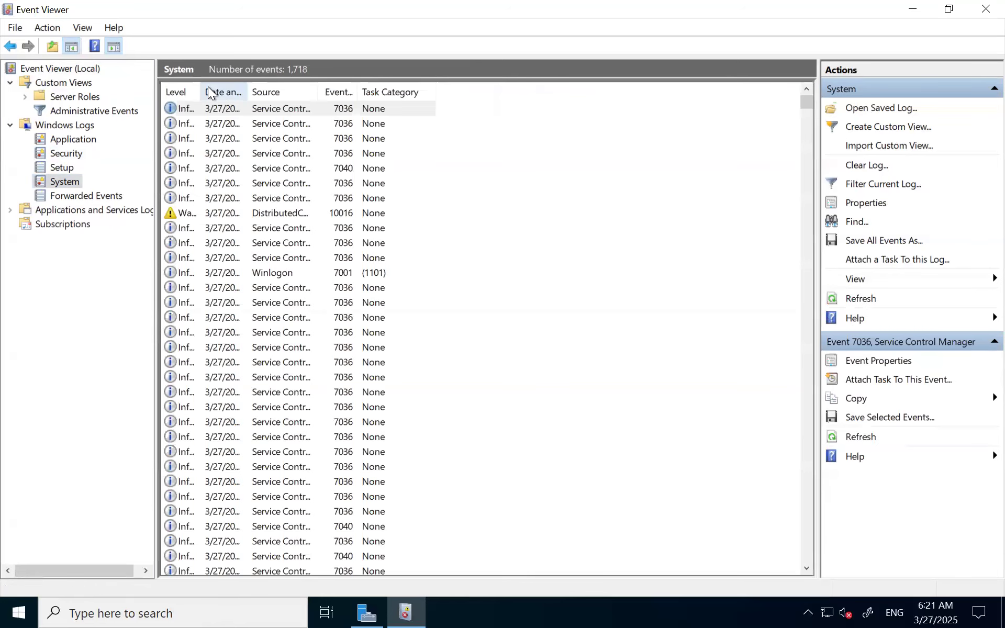
pyautogui.moveTo(370, 103); pyautogui.dragTo(384, 108)
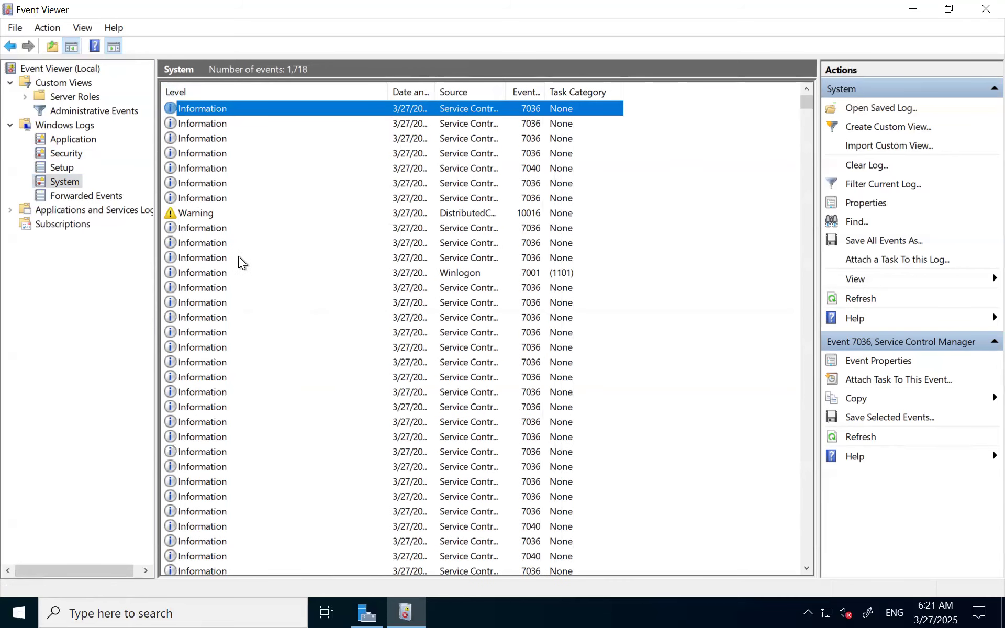
pyautogui.click(416, 278)
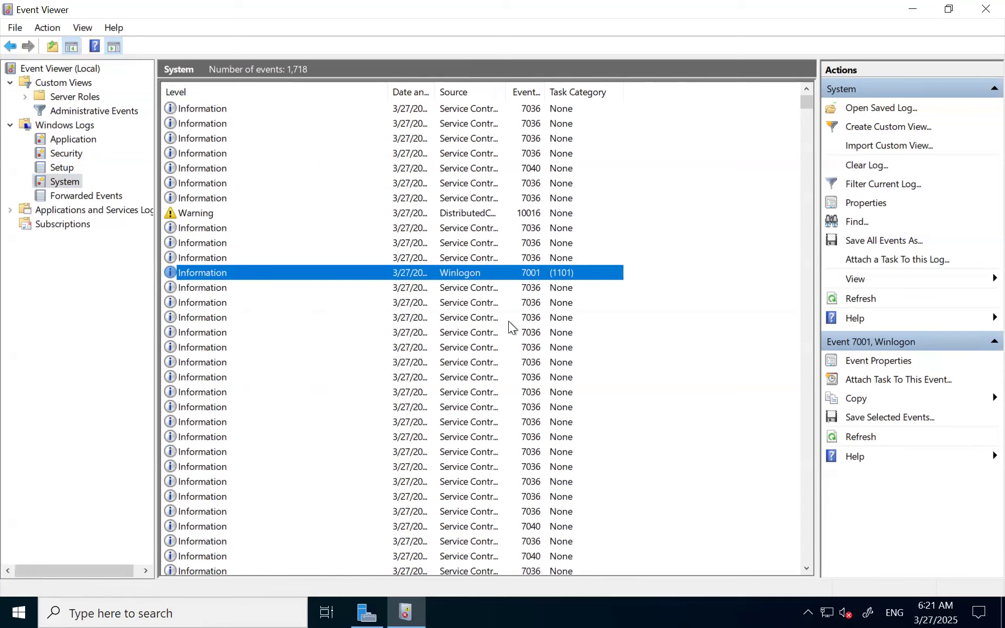
pyautogui.click(876, 163)
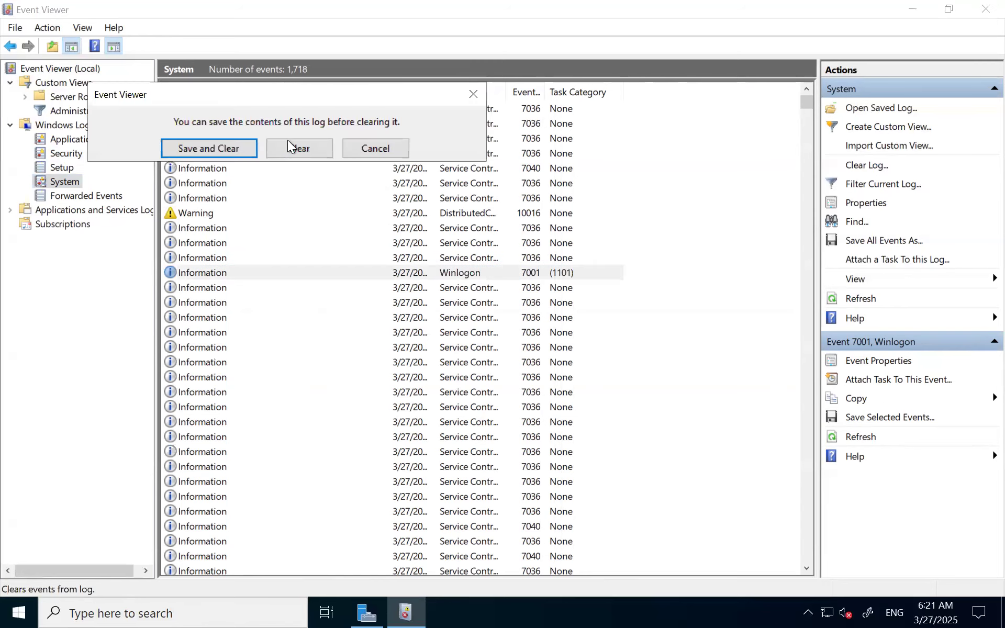
pyautogui.click(293, 148)
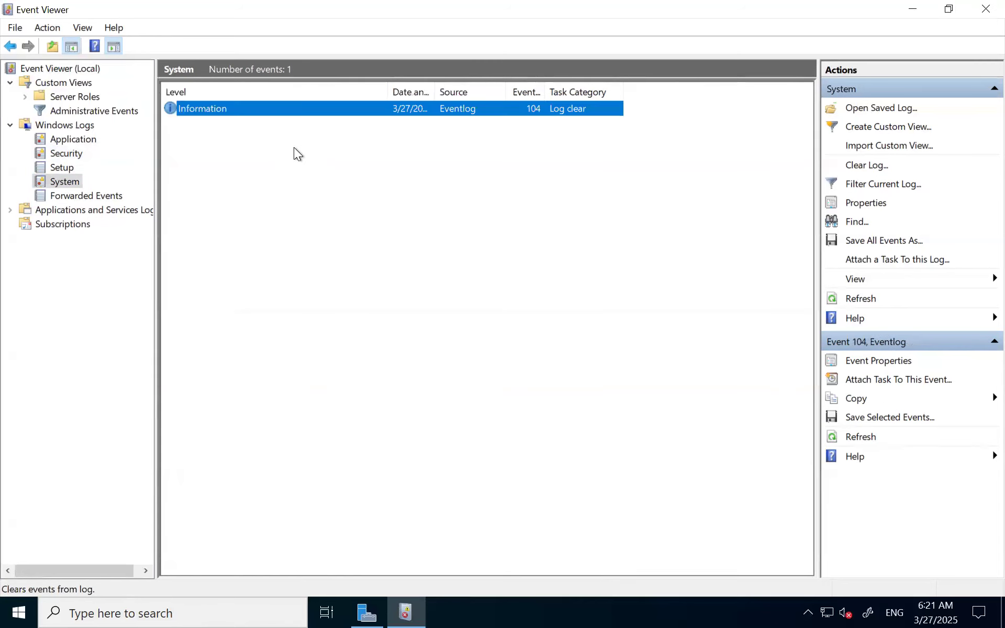
# Review the Setup and Security logs for the log-clear entry, and minimize the Remote Desktop session.
pyautogui.click(64, 163)
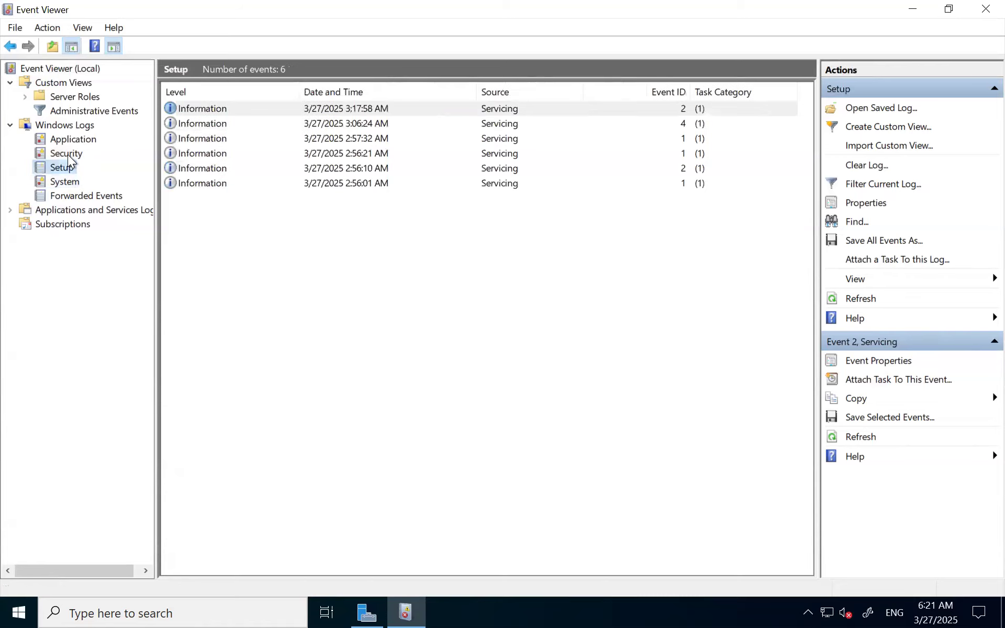
pyautogui.click(68, 155)
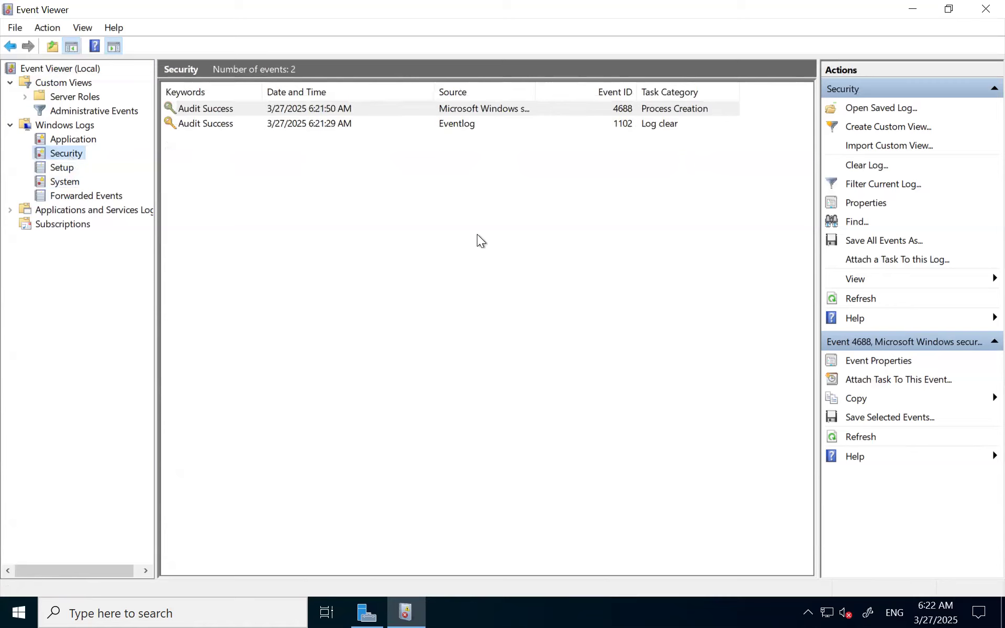
pyautogui.moveTo(702, 2)
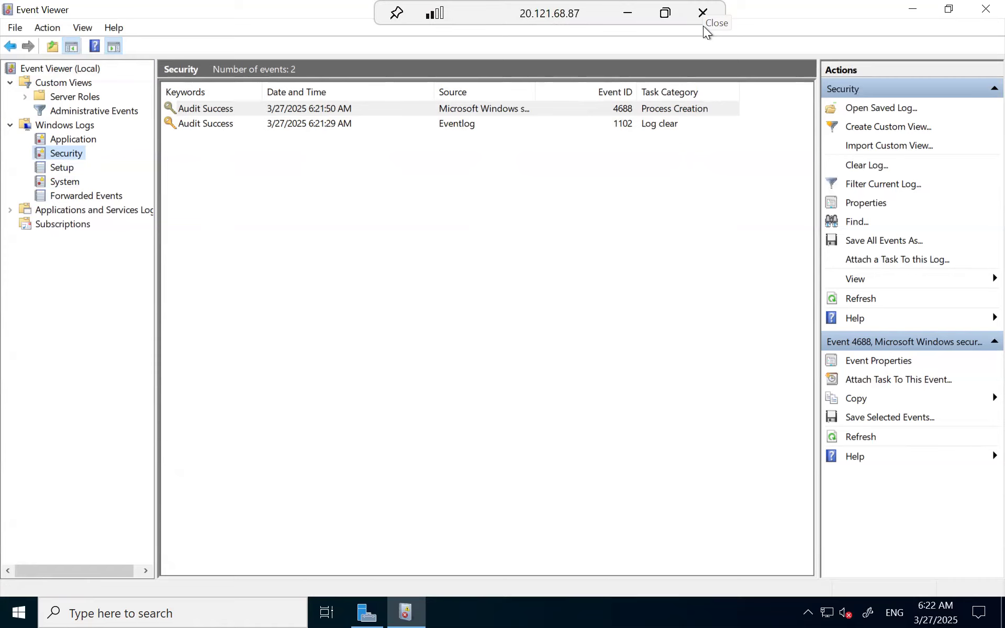
pyautogui.click(630, 13)
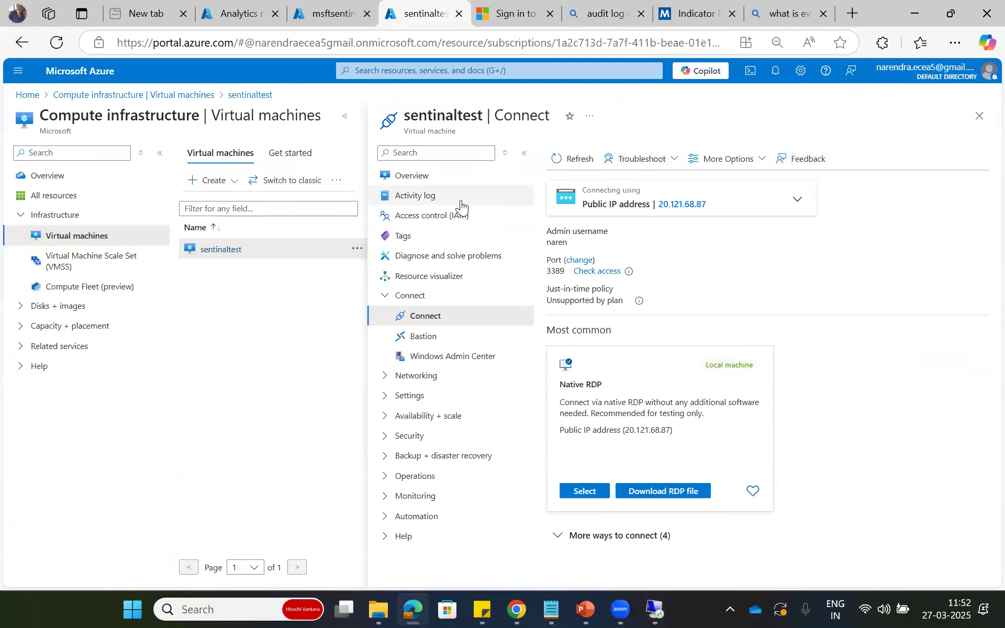
# In the msftsentinallg workspace's logs, rerun the EventID 1102 query over the last 30 minutes, and set the time range back to the last hour.
pyautogui.click(325, 19)
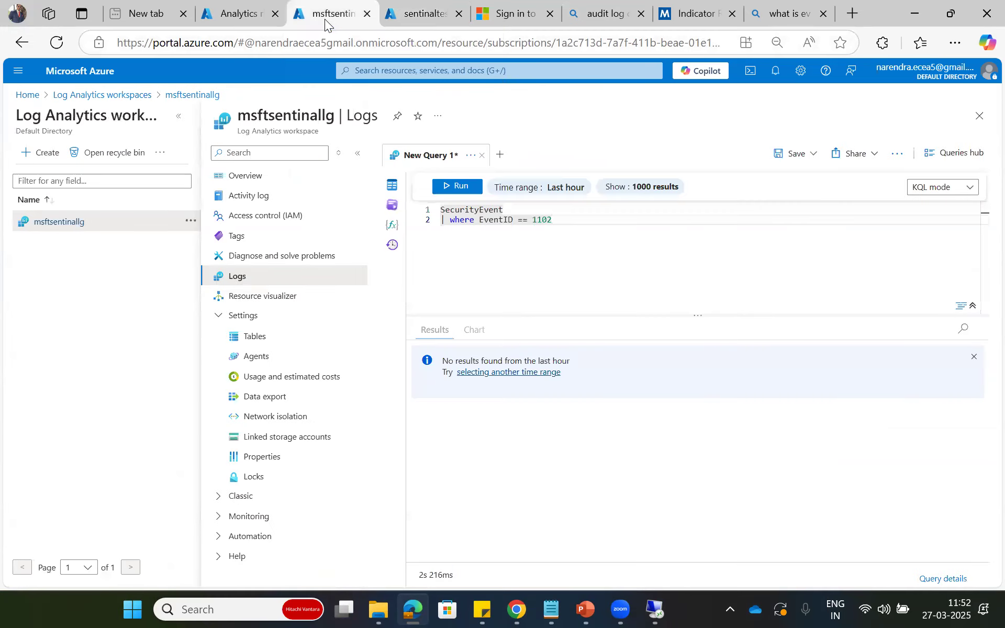
pyautogui.click(568, 199)
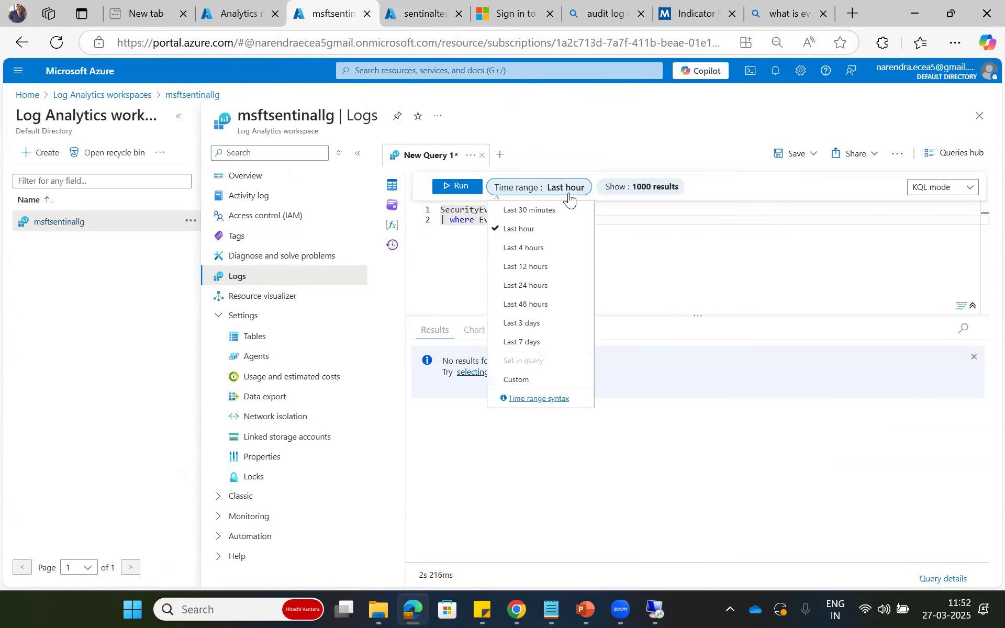
pyautogui.click(547, 209)
pyautogui.click(458, 189)
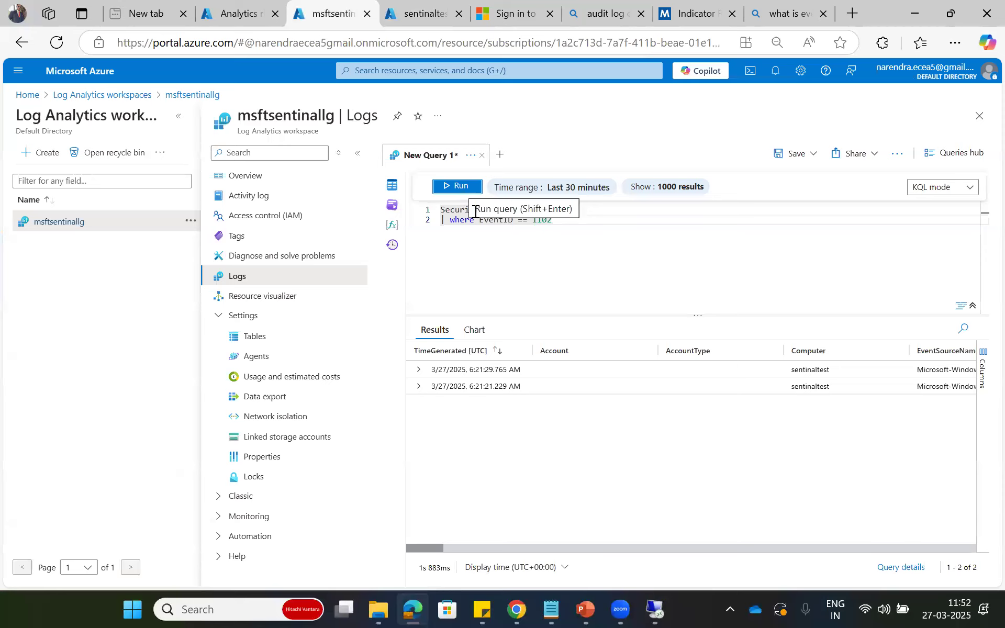
pyautogui.click(584, 198)
pyautogui.click(540, 230)
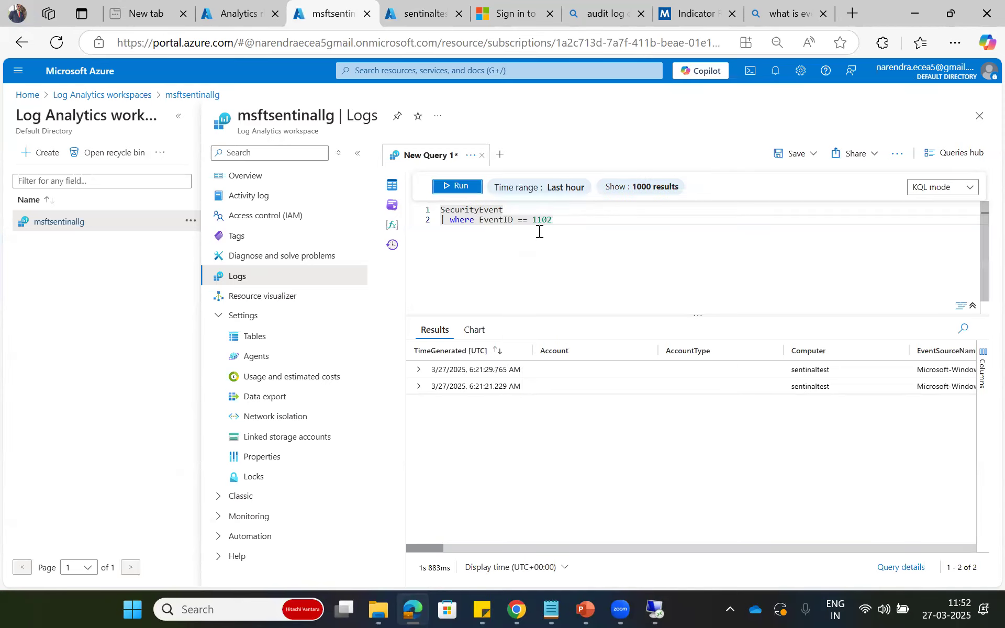
# Collapse the workspace list and examine the newest query result's fields, including its EventData, EventID and Activity.
pyautogui.click(179, 116)
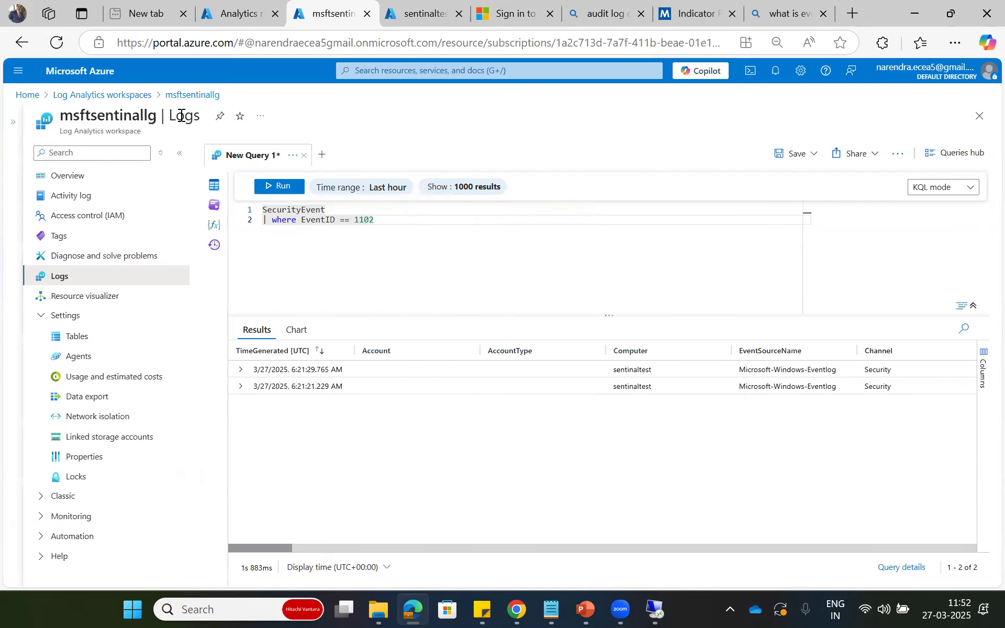
pyautogui.click(240, 370)
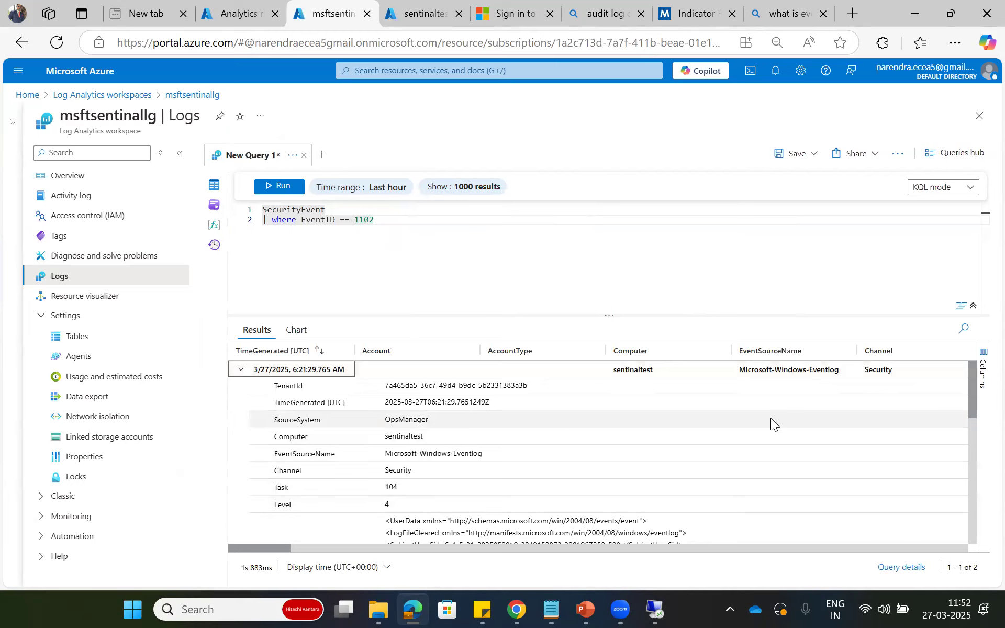
pyautogui.moveTo(975, 394); pyautogui.dragTo(976, 417)
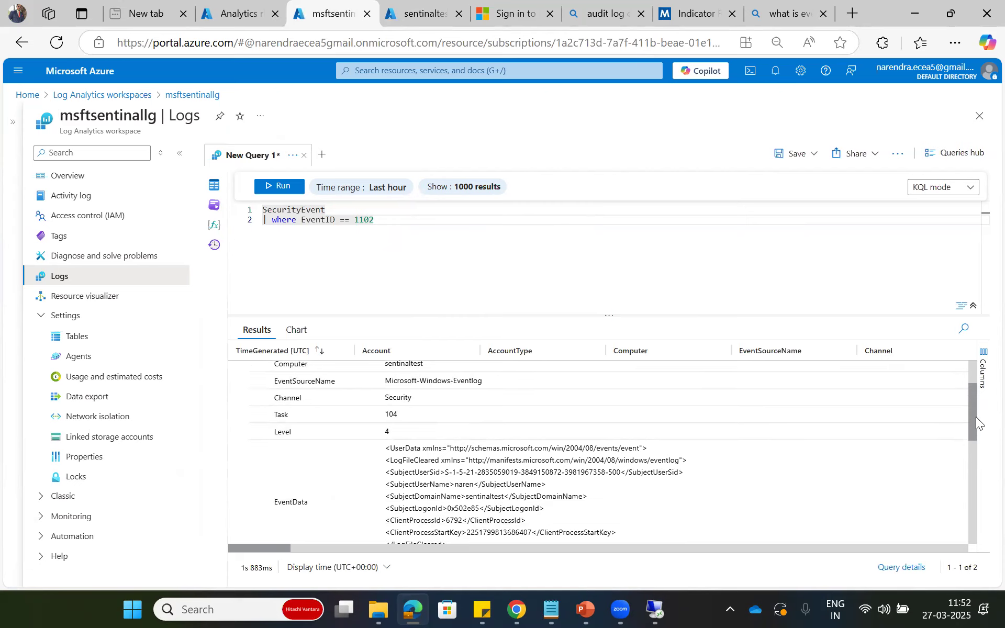
pyautogui.doubleClick(361, 218)
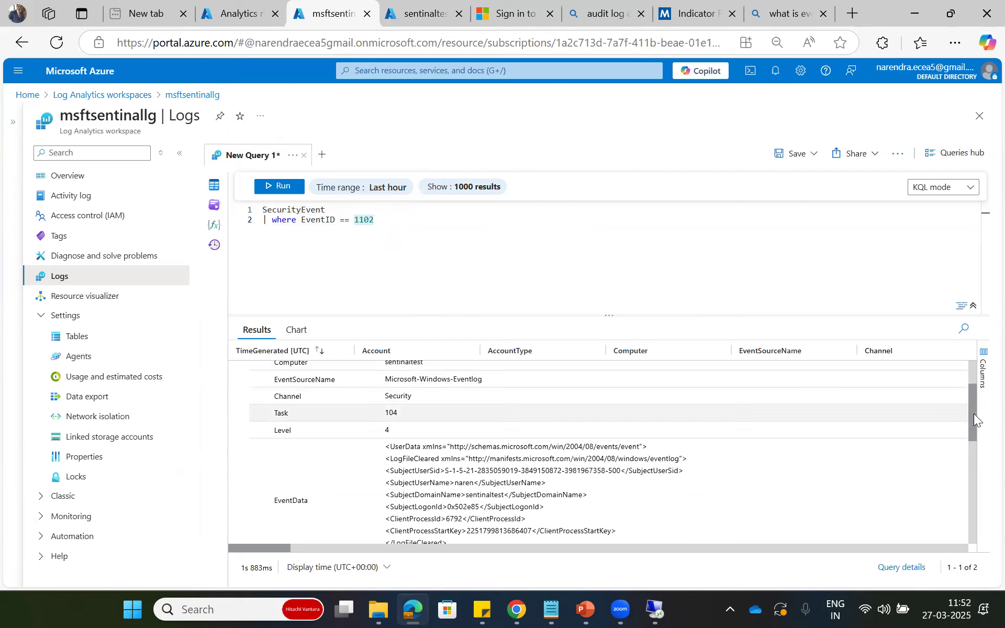
pyautogui.moveTo(975, 416); pyautogui.dragTo(980, 467)
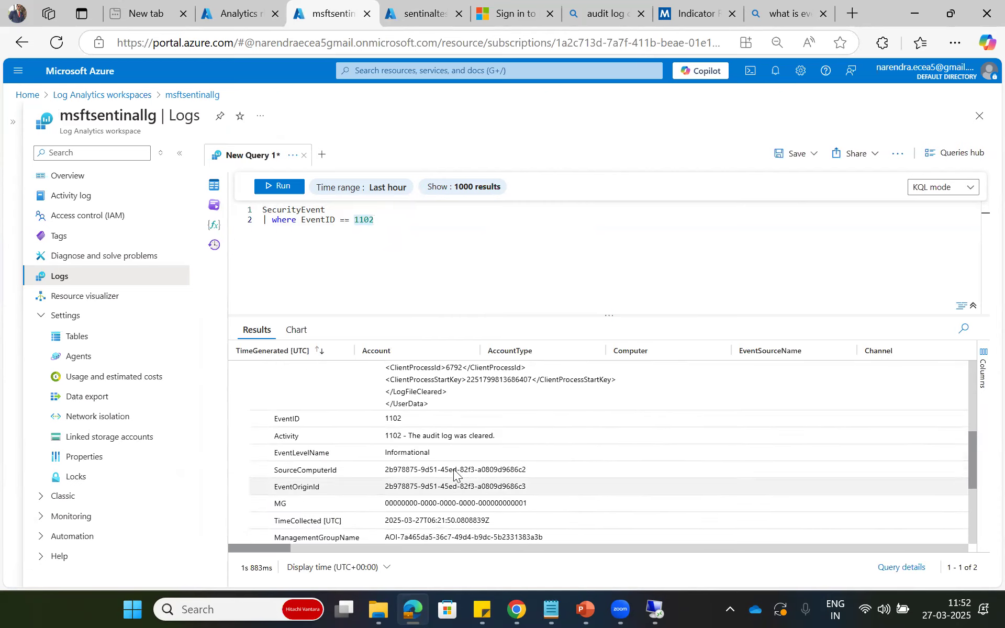
pyautogui.moveTo(278, 436); pyautogui.dragTo(492, 435)
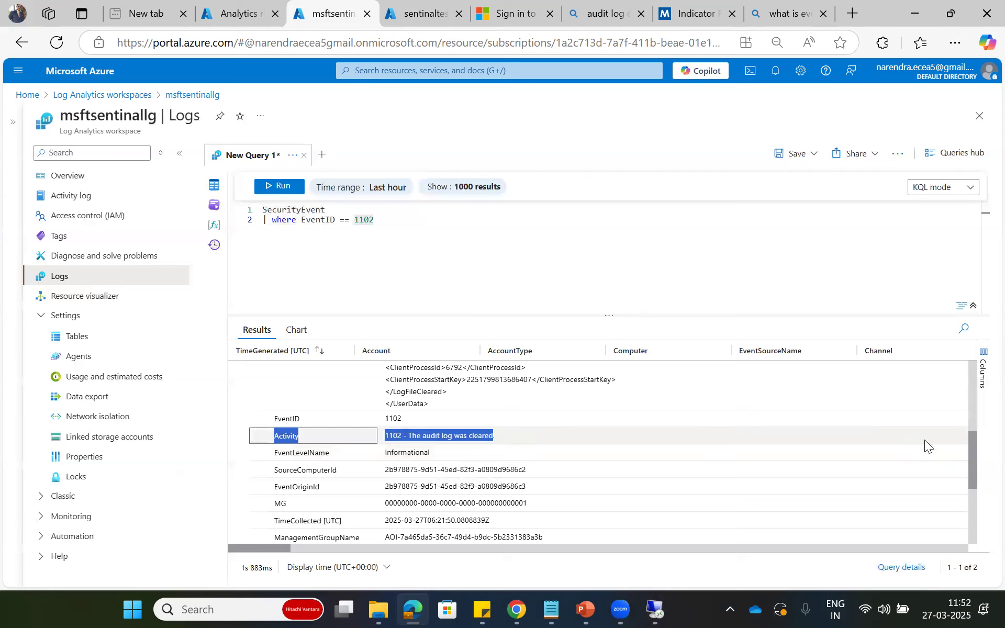
pyautogui.moveTo(980, 445); pyautogui.dragTo(980, 518)
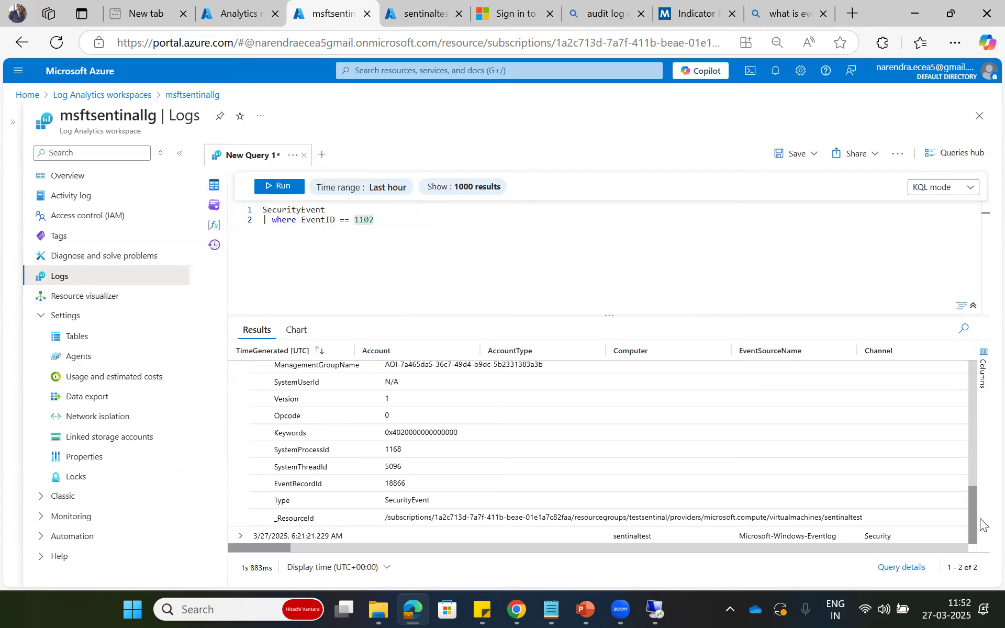
pyautogui.moveTo(981, 519); pyautogui.dragTo(909, 416)
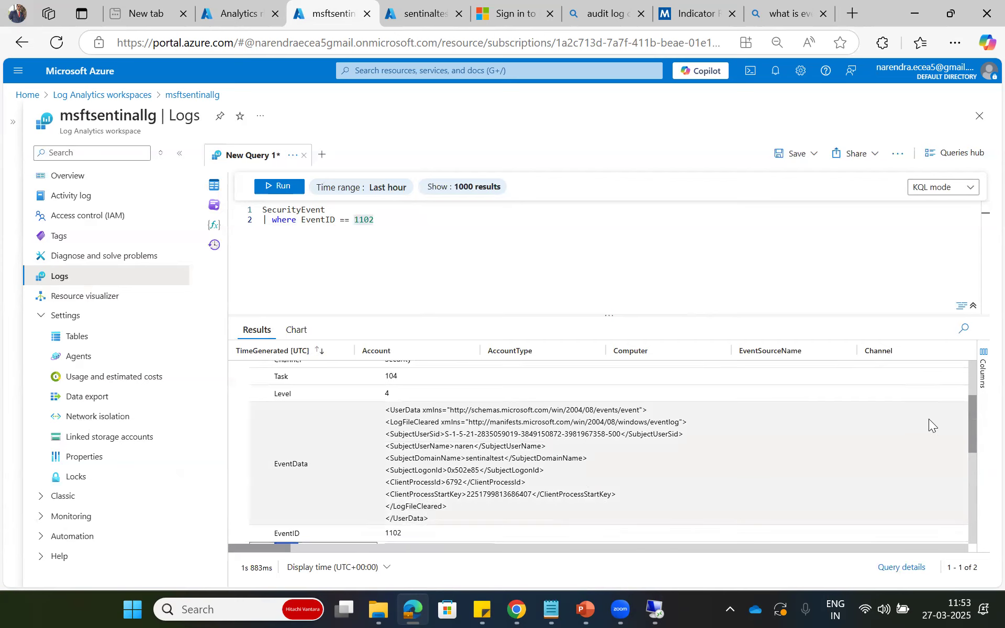
pyautogui.moveTo(971, 426); pyautogui.dragTo(961, 386)
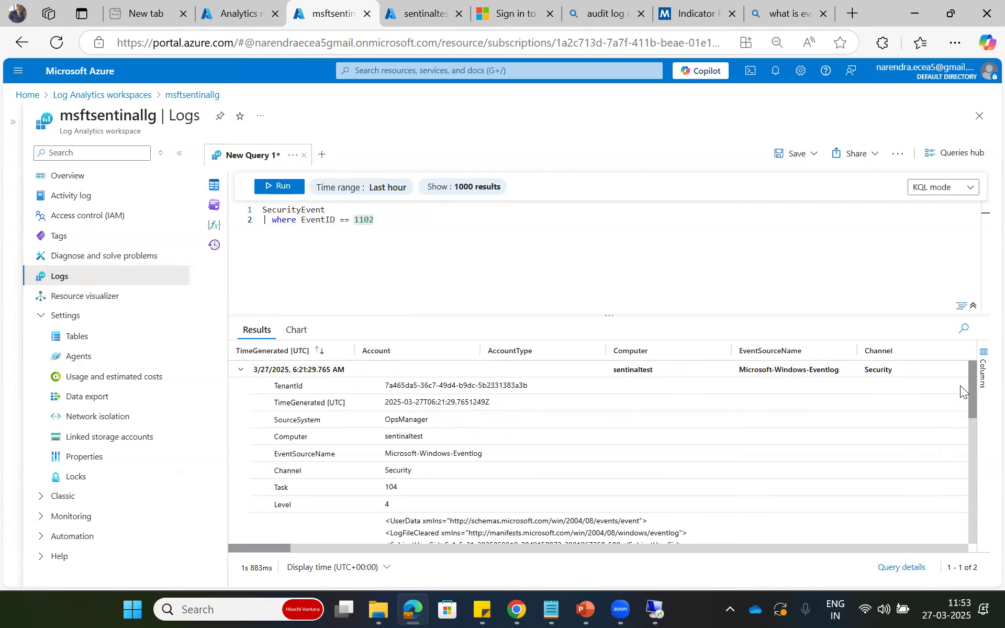
pyautogui.moveTo(961, 385); pyautogui.dragTo(980, 518)
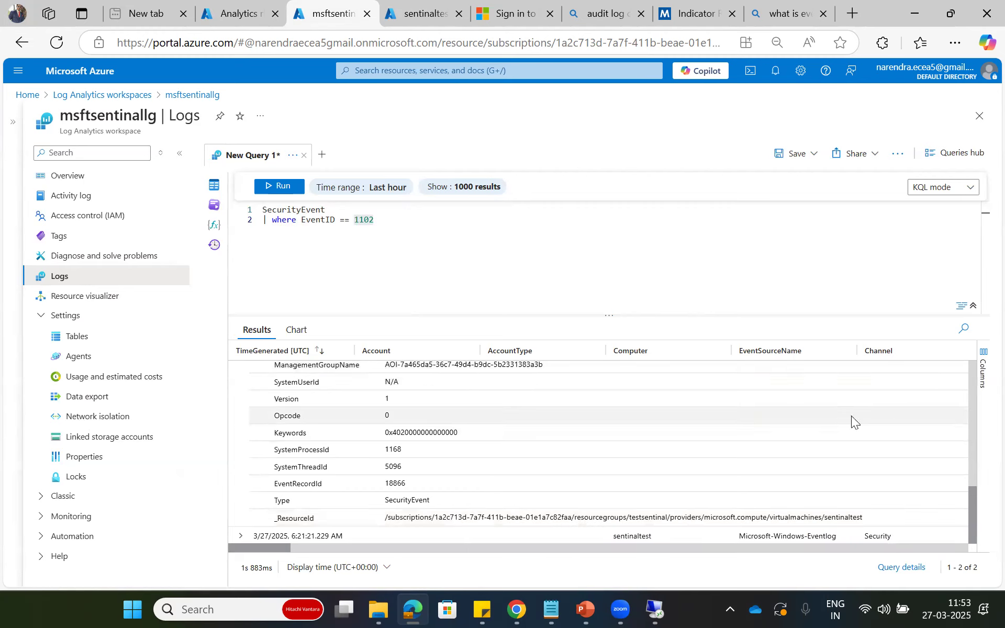
pyautogui.moveTo(971, 505); pyautogui.dragTo(952, 442)
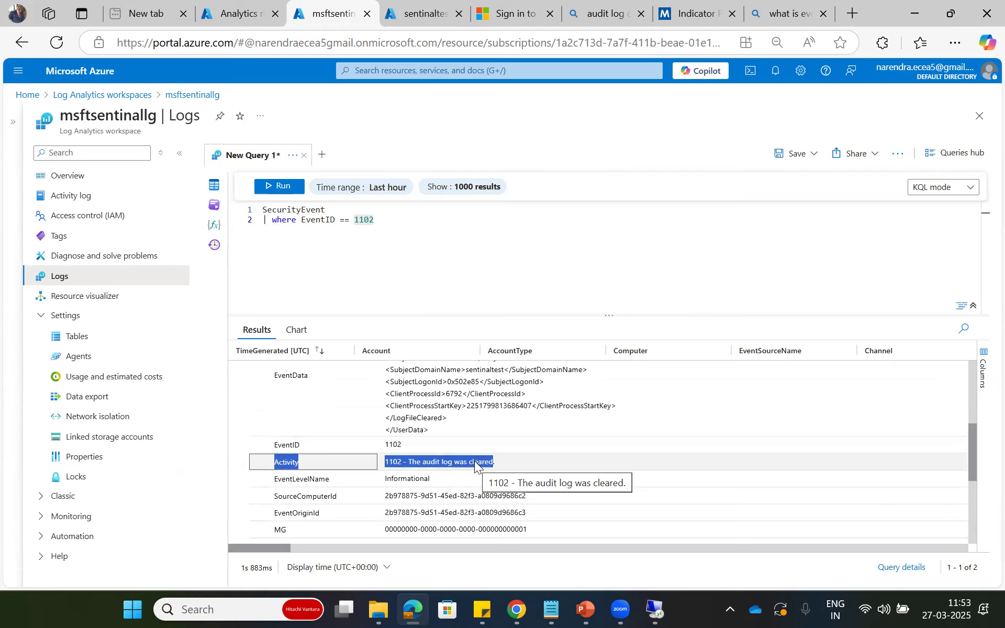
# Copy the query "SecurityEvent | where EventID == 1102" from the workspace logs into the new NRT rule's query.
pyautogui.moveTo(386, 220); pyautogui.dragTo(236, 207)
pyautogui.hotkey('ctrl', 'c')
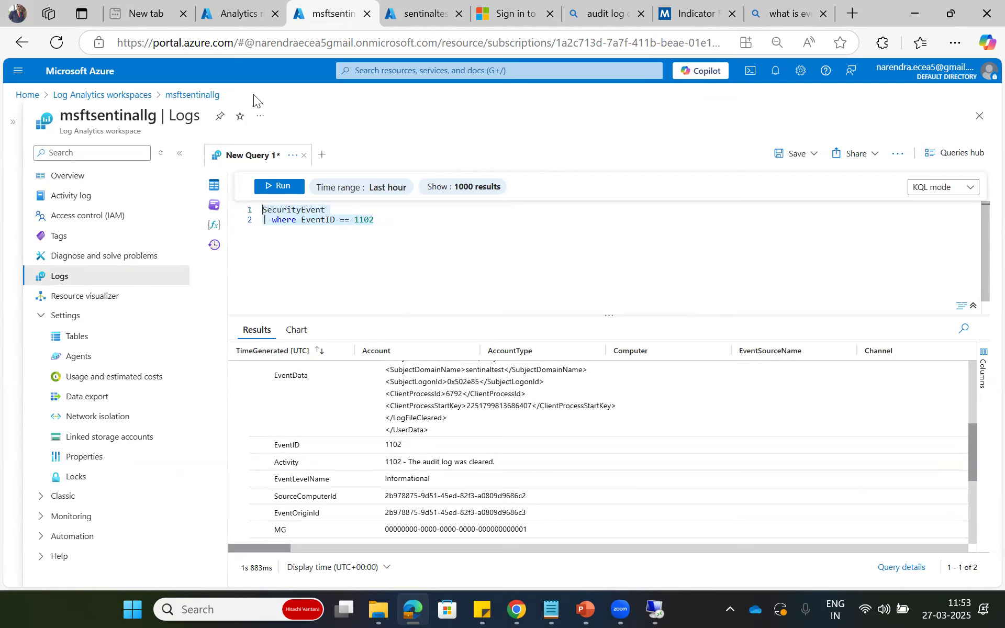
pyautogui.click(239, 16)
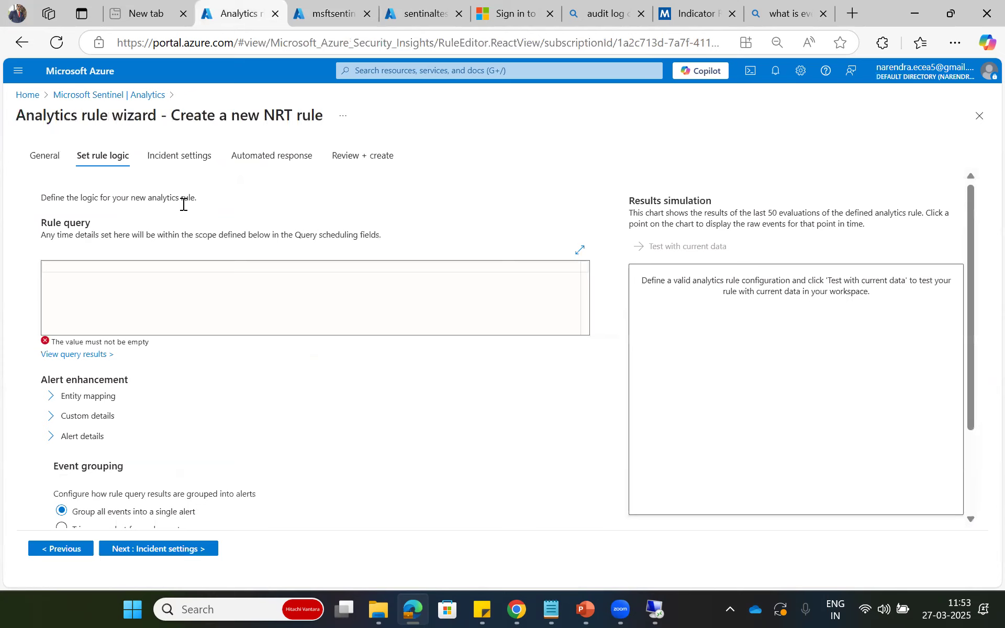
pyautogui.click(140, 273)
pyautogui.hotkey('ctrl', 'v')
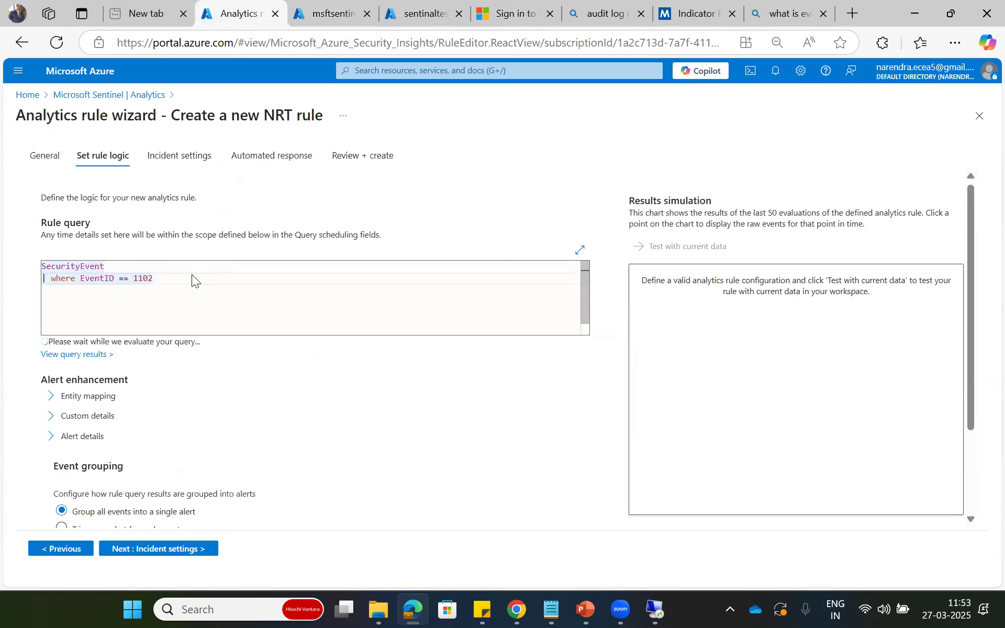
# In the msftsentinallg workspace's logs, add a project operator on a new line after the EventID 1102 filter.
pyautogui.press('Return')
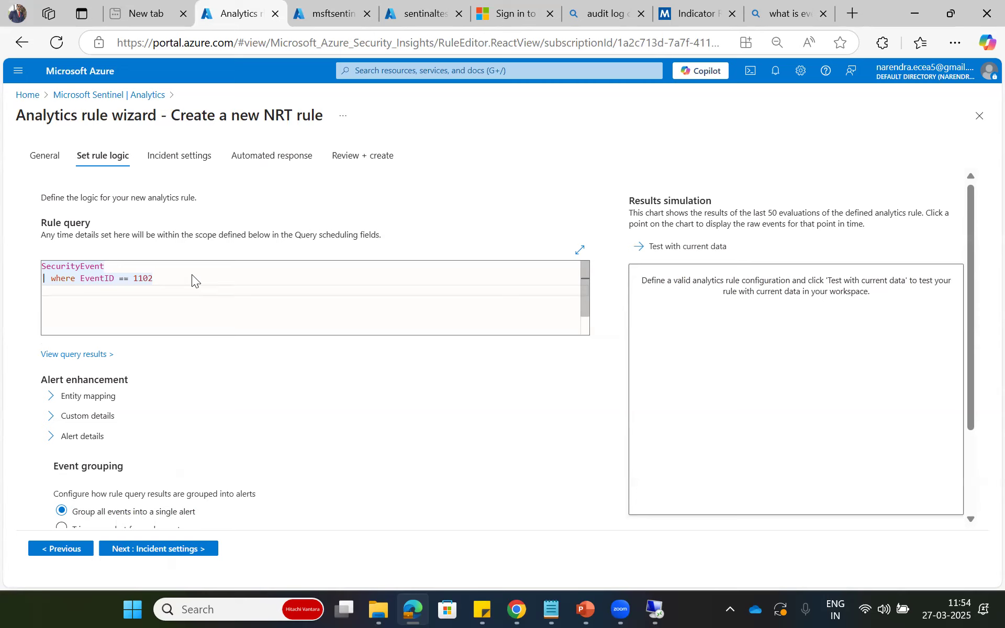
pyautogui.click(334, 13)
pyautogui.click(382, 222)
pyautogui.press('Return')
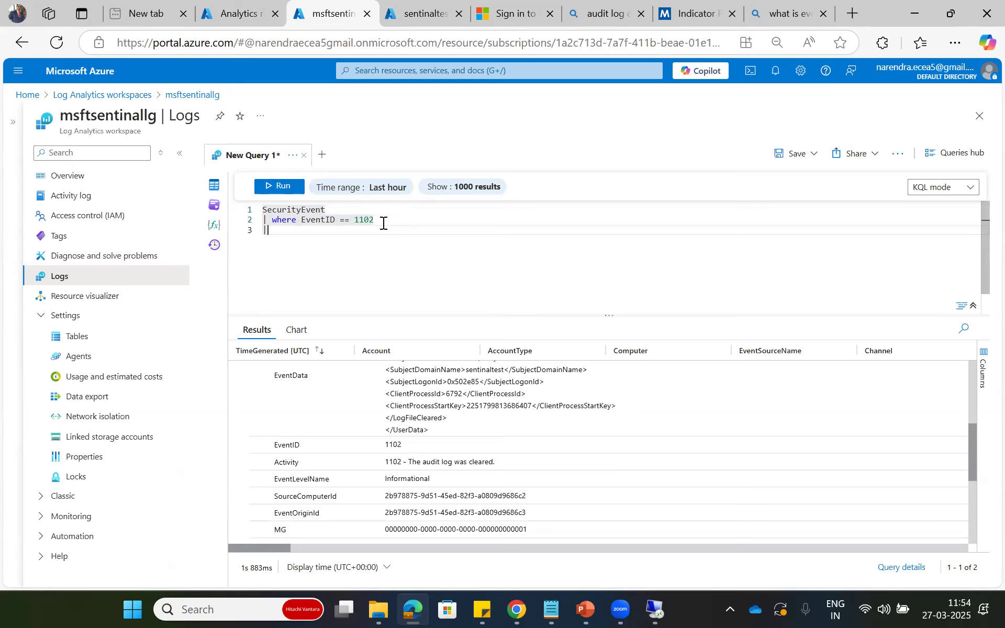
pyautogui.write('| project ')
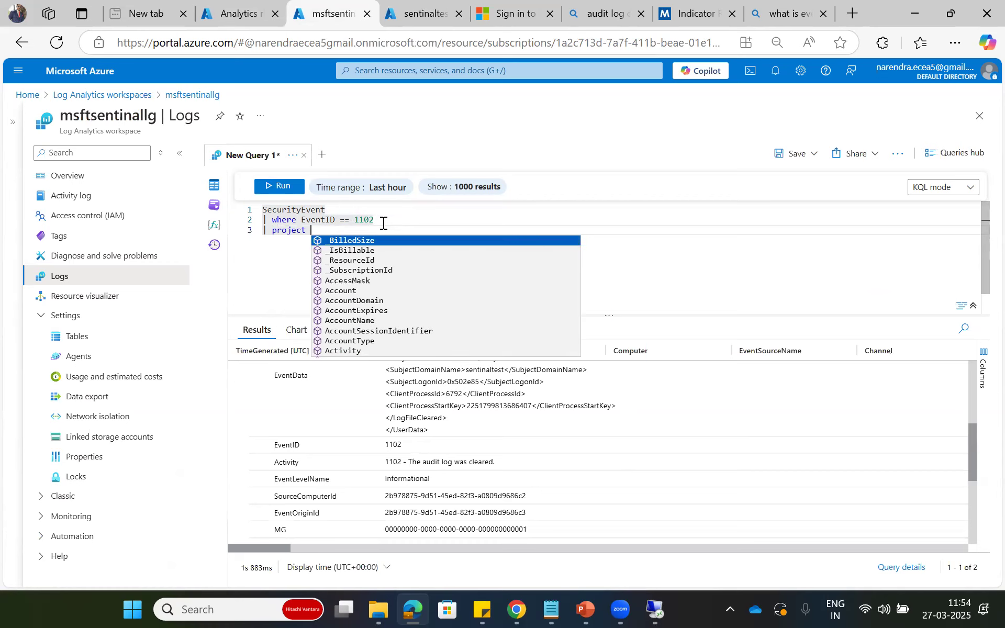
pyautogui.write('com')
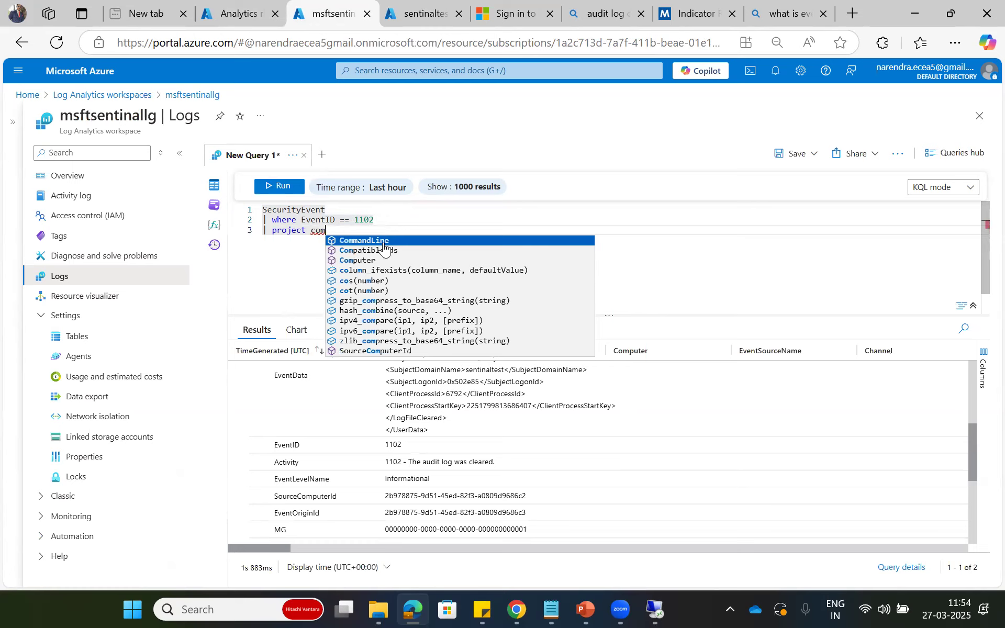
pyautogui.click(374, 262)
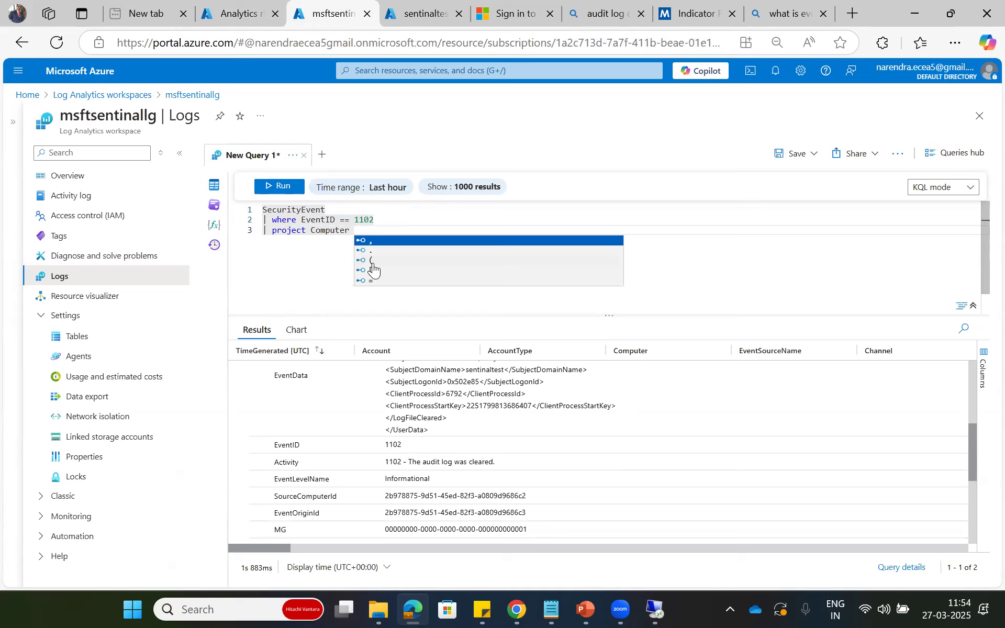
pyautogui.write('eve')
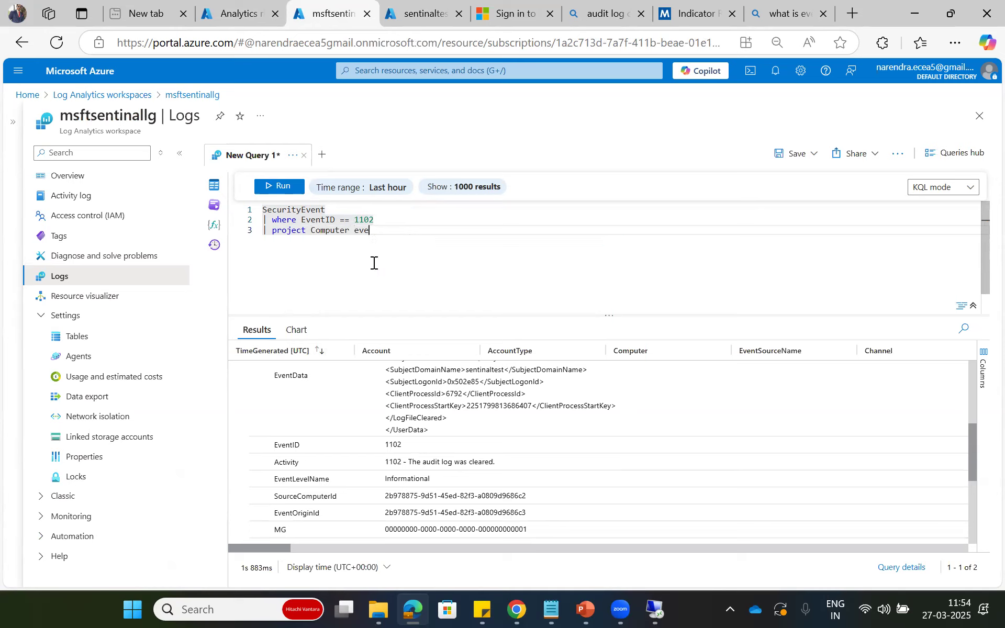
pyautogui.press('BackSpace')
pyautogui.press('BackSpace')
pyautogui.press('BackSpace')
pyautogui.write(',')
pyautogui.press('BackSpace')
pyautogui.write(',')
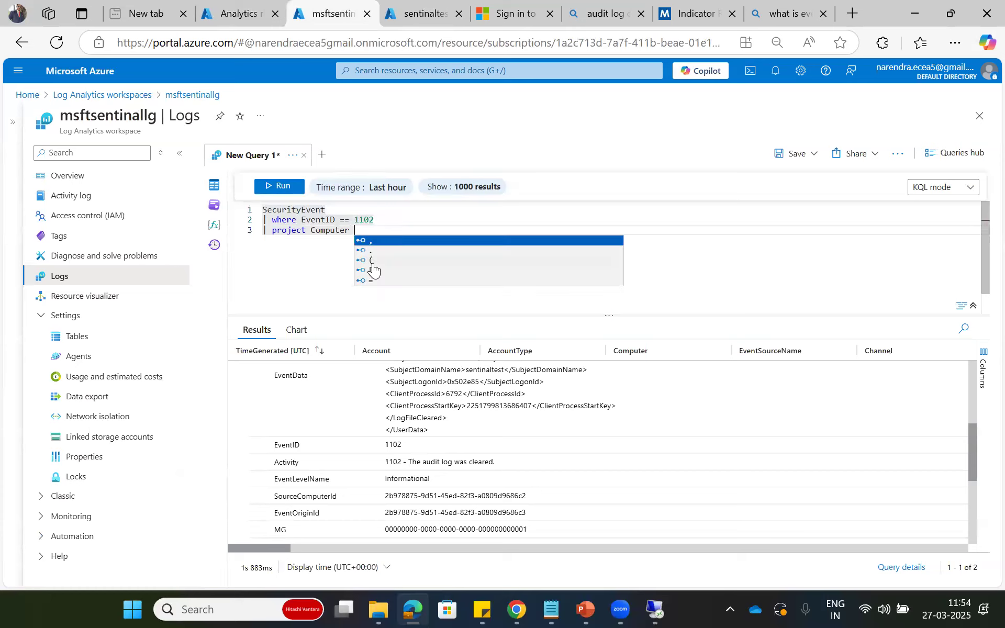
pyautogui.press('BackSpace')
pyautogui.press('BackSpace')
pyautogui.press('BackSpace')
pyautogui.press('BackSpace')
pyautogui.press('BackSpace')
pyautogui.press('BackSpace')
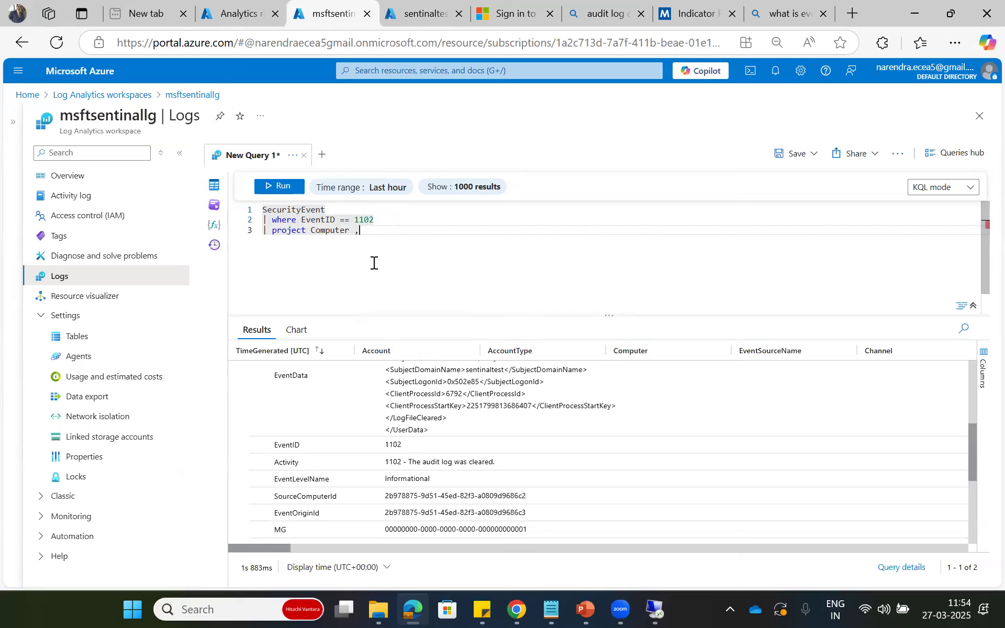
pyautogui.press('BackSpace')
pyautogui.press('BackSpace')
pyautogui.press('BackSpace')
pyautogui.press('BackSpace')
pyautogui.press('BackSpace')
# Complete the project line with the EventID and EventLevelName columns.
pyautogui.write('eve')
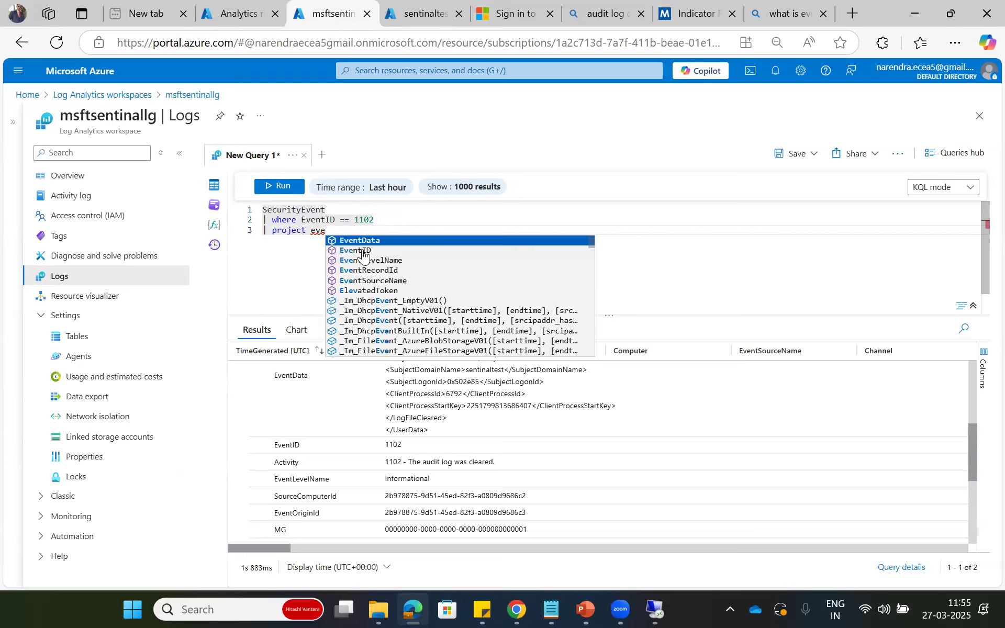
pyautogui.click(363, 251)
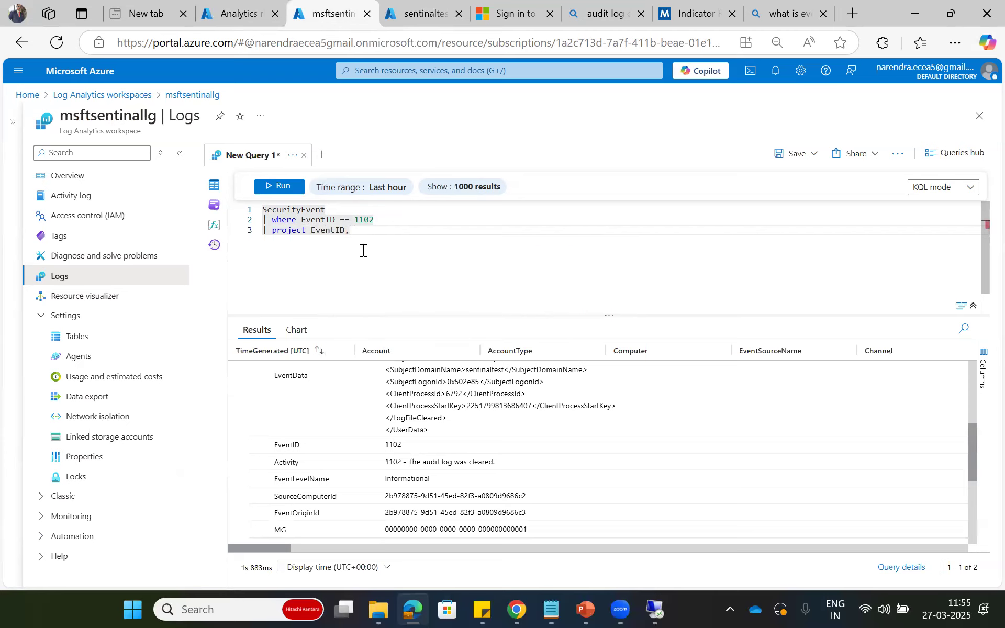
pyautogui.write(',')
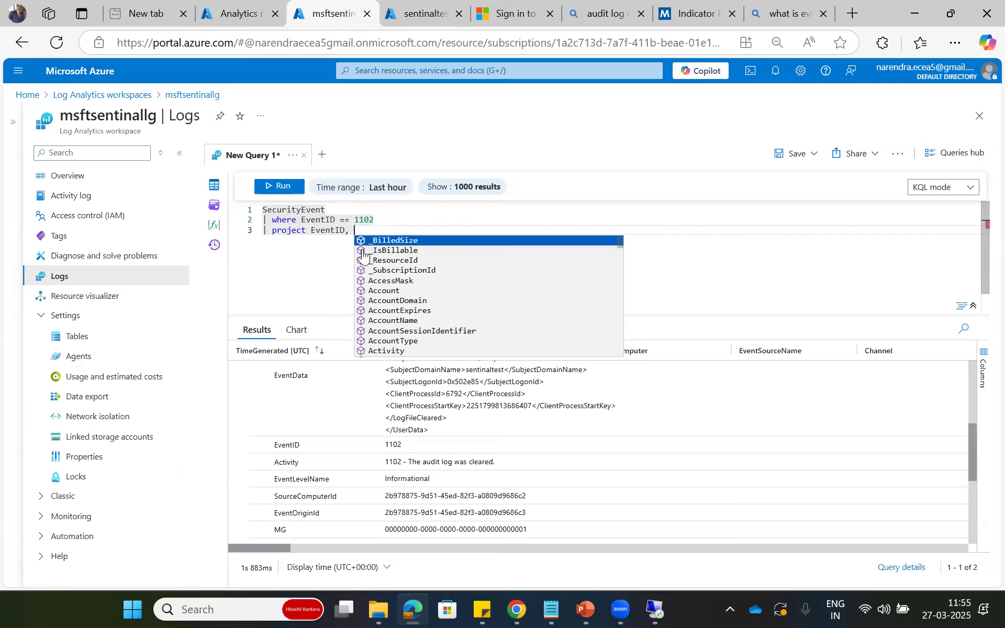
pyautogui.write('eve')
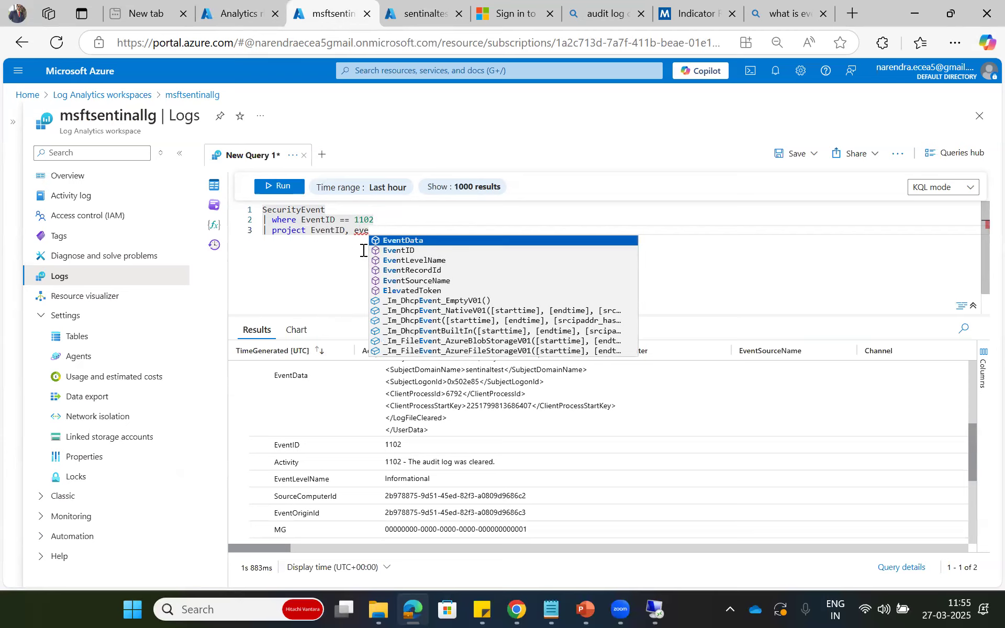
pyautogui.click(412, 262)
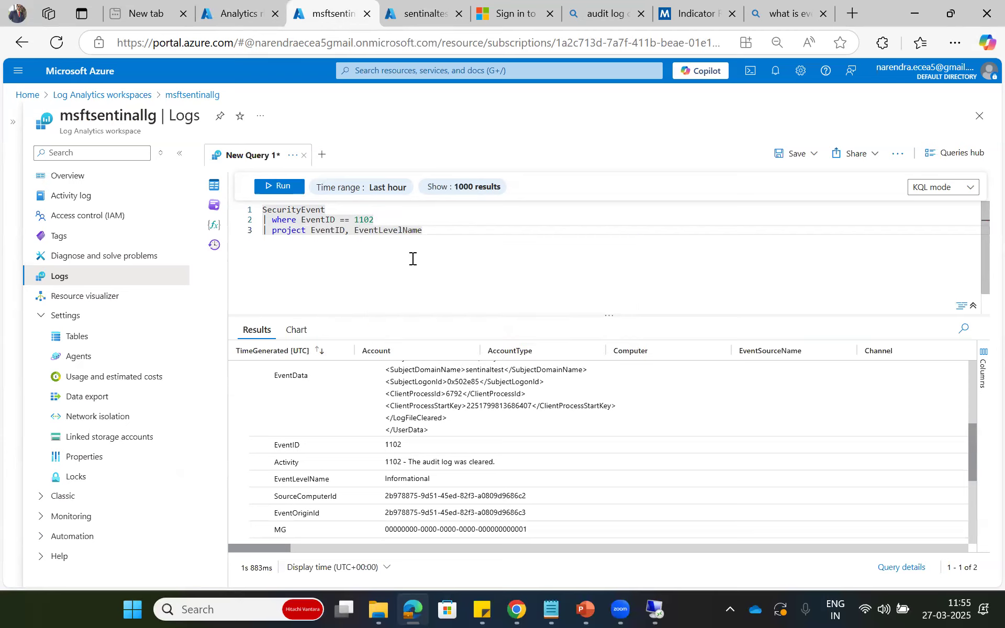
# Collapse the newest query result and examine the fields of the older one down to its resource ID.
pyautogui.moveTo(974, 474); pyautogui.dragTo(956, 392)
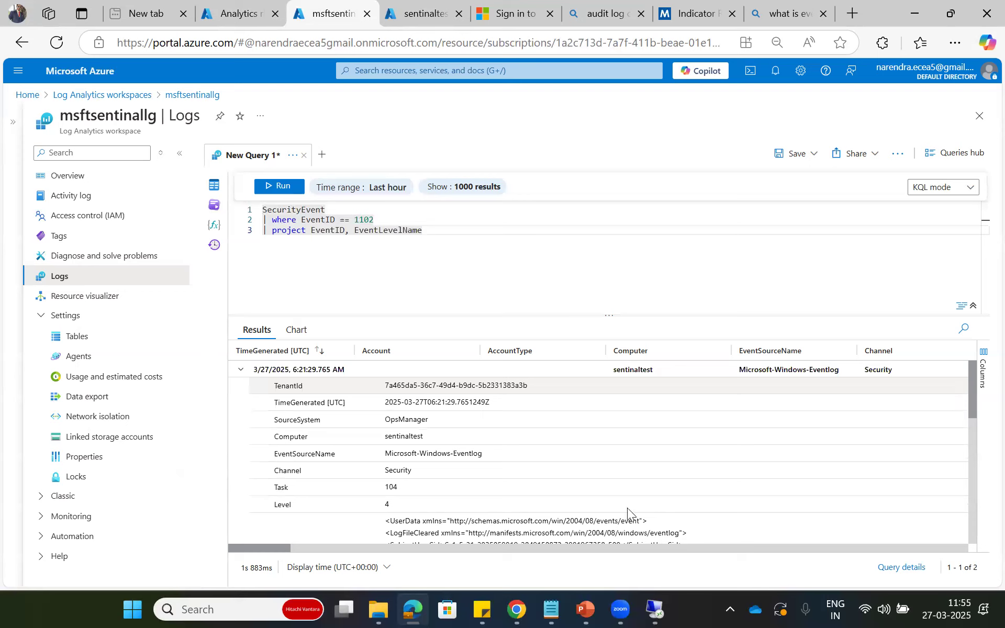
pyautogui.click(239, 369)
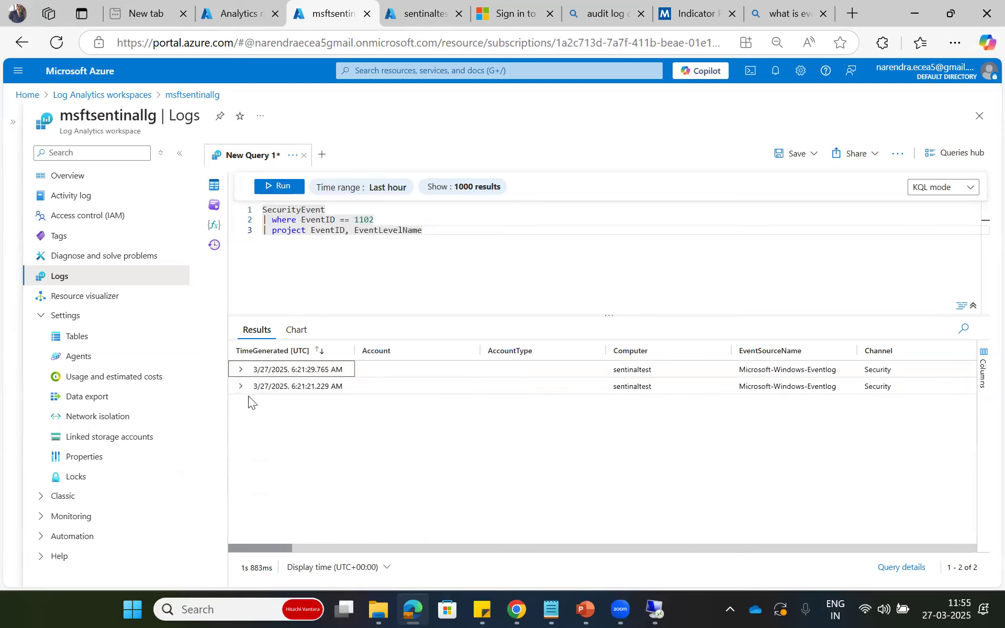
pyautogui.click(240, 385)
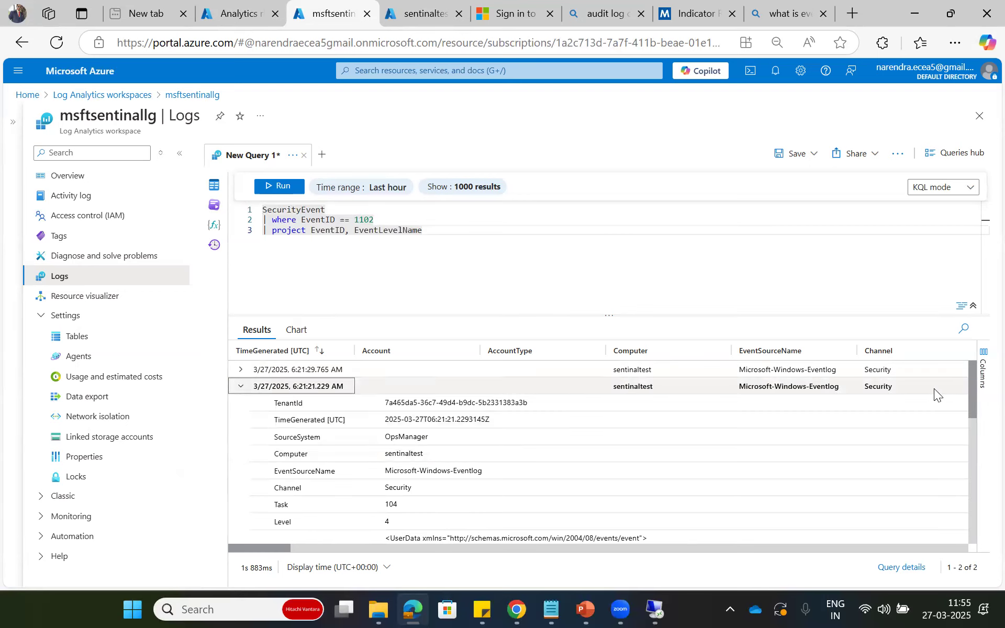
pyautogui.moveTo(973, 397); pyautogui.dragTo(974, 506)
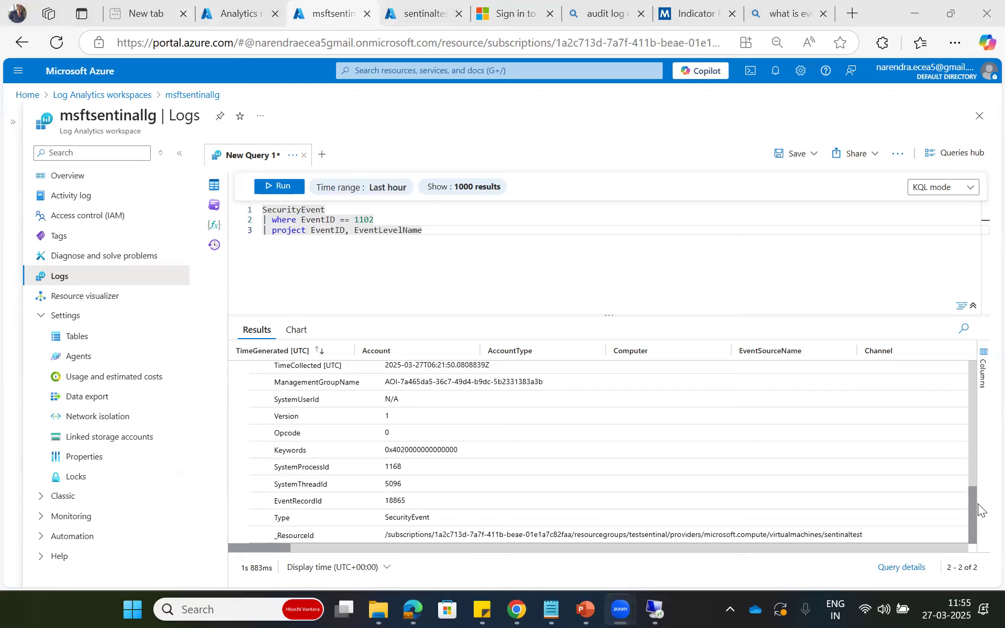
pyautogui.click(979, 503)
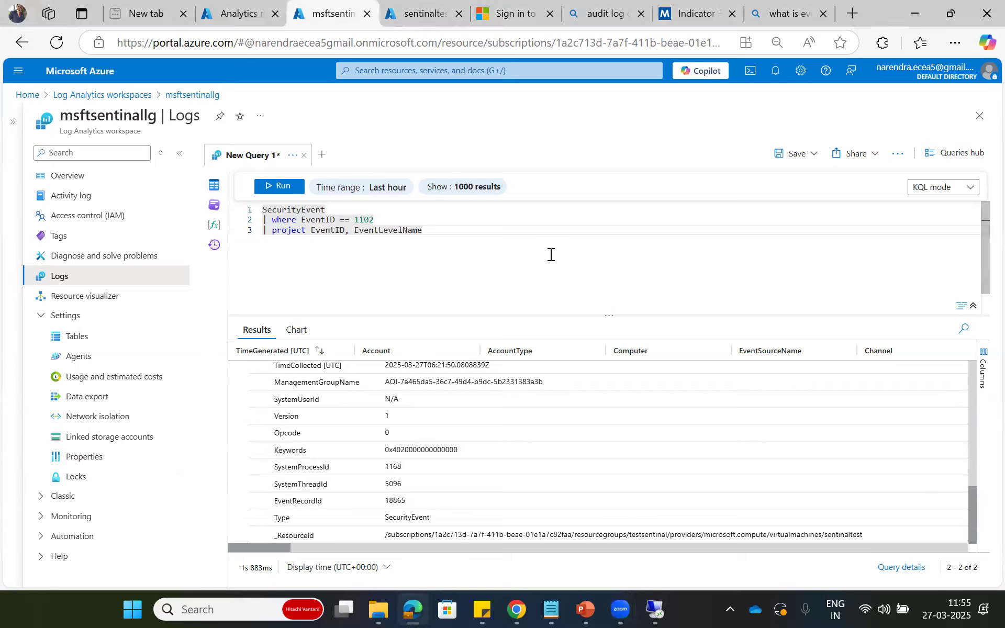
# Run the query over the last 30 minutes, and add Computer to the projected columns.
pyautogui.click(370, 184)
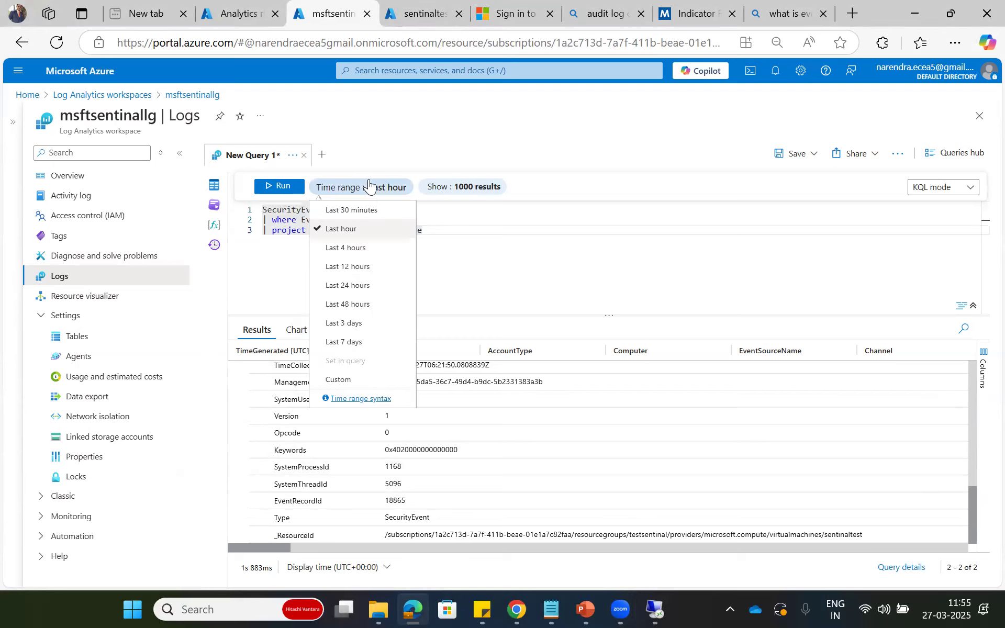
pyautogui.click(347, 210)
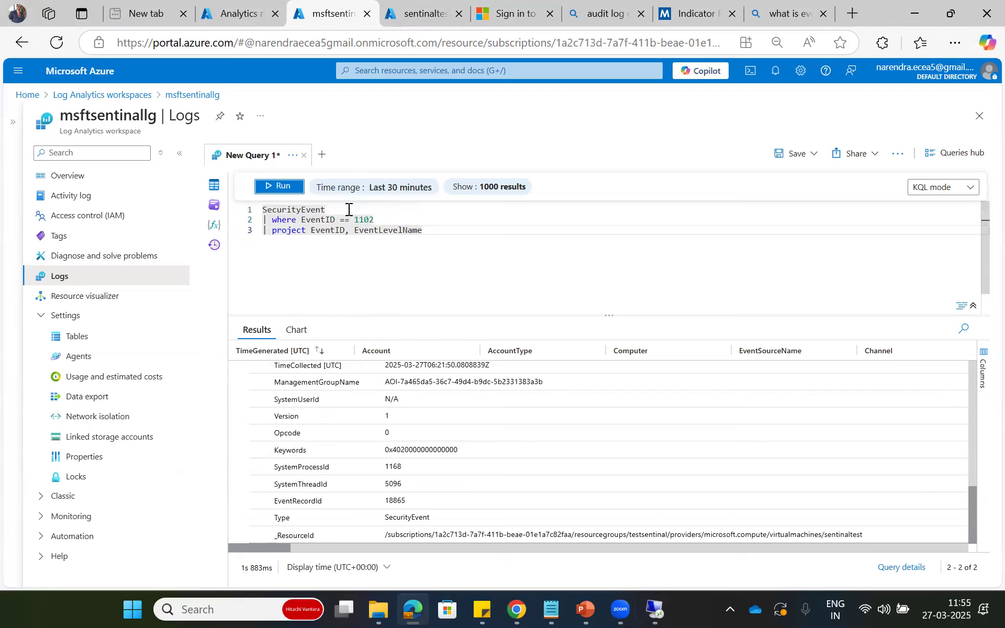
pyautogui.click(284, 186)
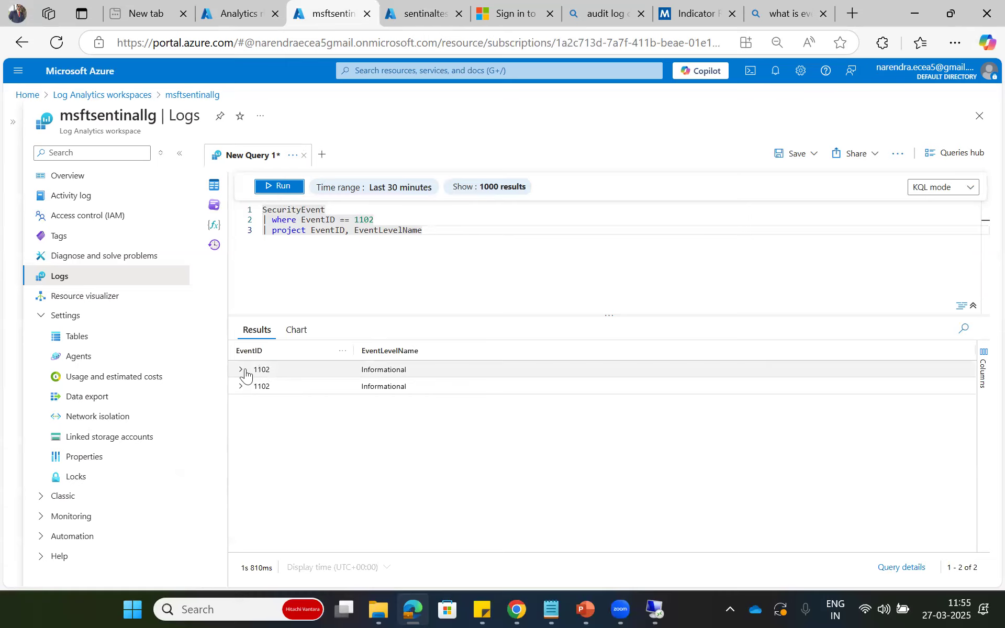
pyautogui.write(',com')
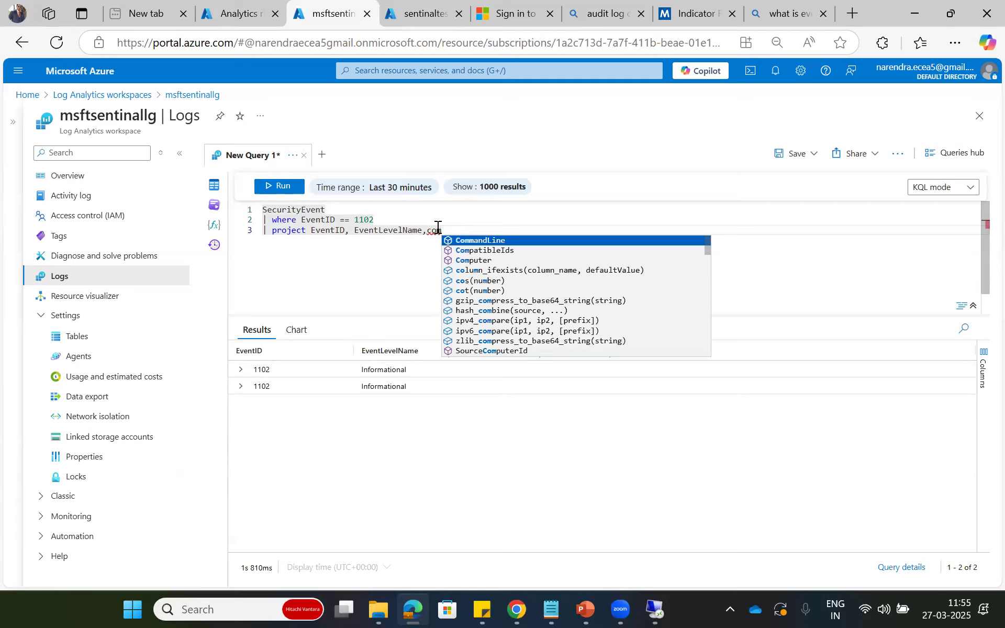
pyautogui.click(481, 261)
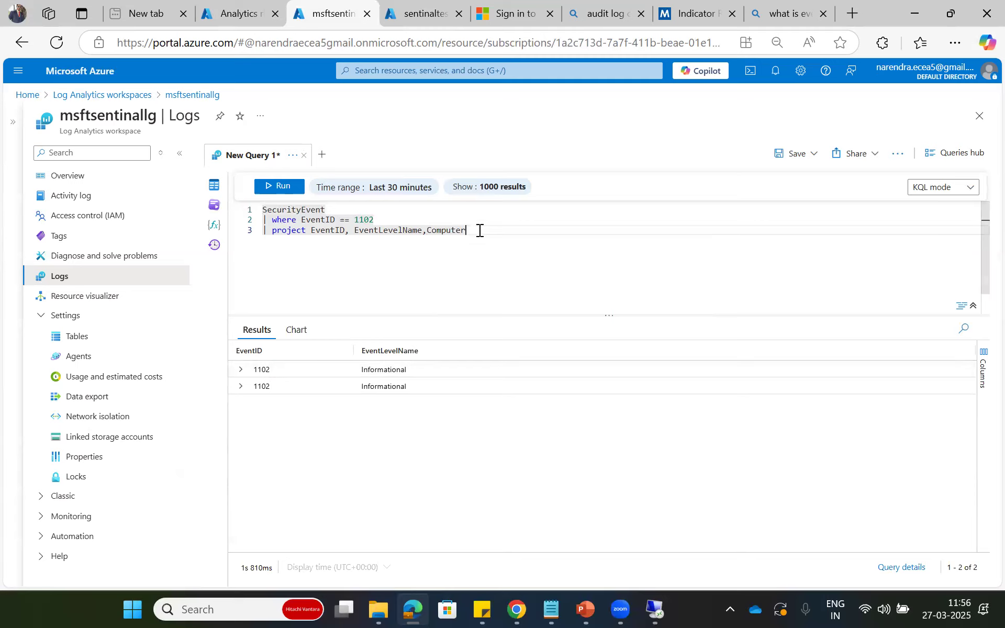
# Delete the whole project line and rerun the EventID 1102 query to return all columns.
pyautogui.moveTo(482, 230); pyautogui.dragTo(273, 235)
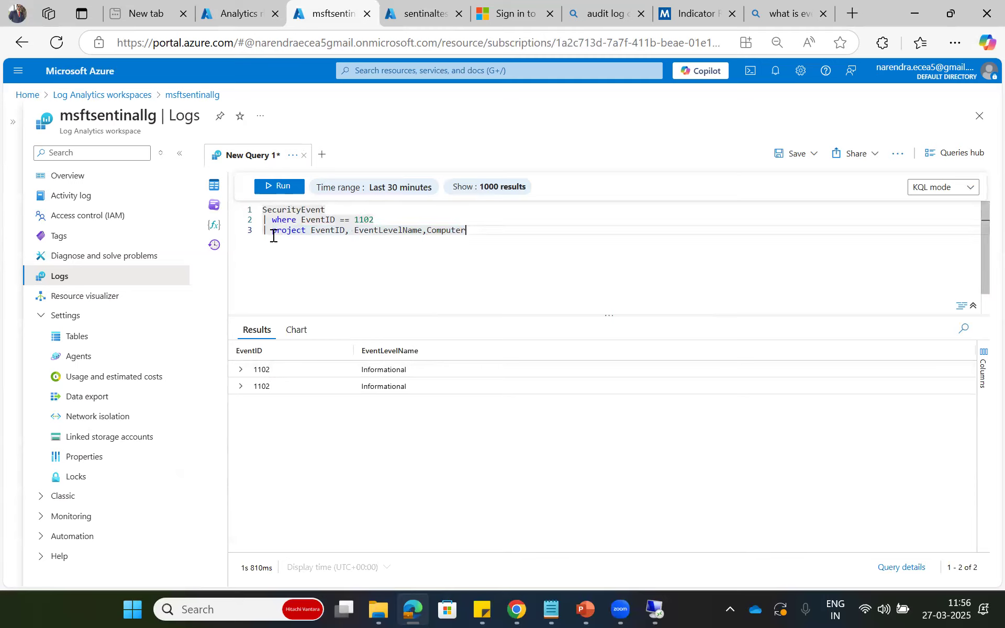
pyautogui.click(466, 232)
pyautogui.hotkey('shift', 'Left')
pyautogui.hotkey('shift', 'Left')
pyautogui.hotkey('shift', 'Left')
pyautogui.hotkey('shift', 'Left')
pyautogui.hotkey('shift', 'Left')
pyautogui.hotkey('shift', 'Left')
pyautogui.hotkey('shift', 'Left')
pyautogui.hotkey('shift', 'Left')
pyautogui.hotkey('shift', 'Left')
pyautogui.hotkey('shift', 'Left')
pyautogui.hotkey('shift', 'Left')
pyautogui.hotkey('shift', 'Left')
pyautogui.hotkey('shift', 'Left')
pyautogui.hotkey('shift', 'Left')
pyautogui.hotkey('shift', 'Left')
pyautogui.hotkey('shift', 'Left')
pyautogui.hotkey('shift', 'Left')
pyautogui.hotkey('shift', 'Left')
pyautogui.hotkey('shift', 'Left')
pyautogui.hotkey('shift', 'Left')
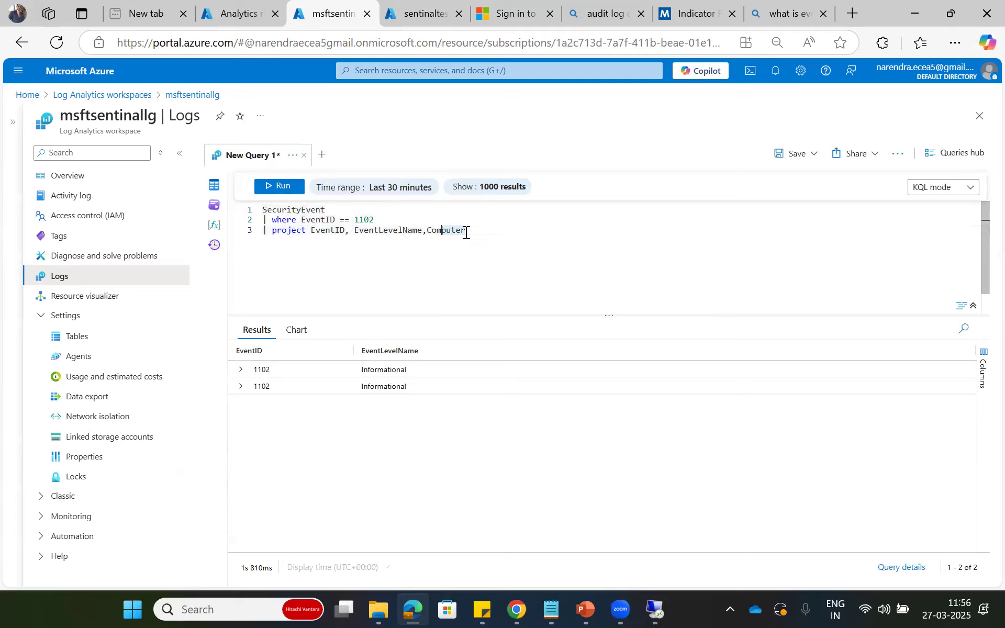
pyautogui.hotkey('shift', 'Left')
pyautogui.hotkey('shift', 'Left')
pyautogui.hotkey('shift', 'Left')
pyautogui.hotkey('shift', 'Left')
pyautogui.hotkey('shift', 'Left')
pyautogui.hotkey('shift', 'Left')
pyautogui.hotkey('shift', 'Left')
pyautogui.hotkey('shift', 'Left')
pyautogui.hotkey('shift', 'Left')
pyautogui.hotkey('shift', 'Left')
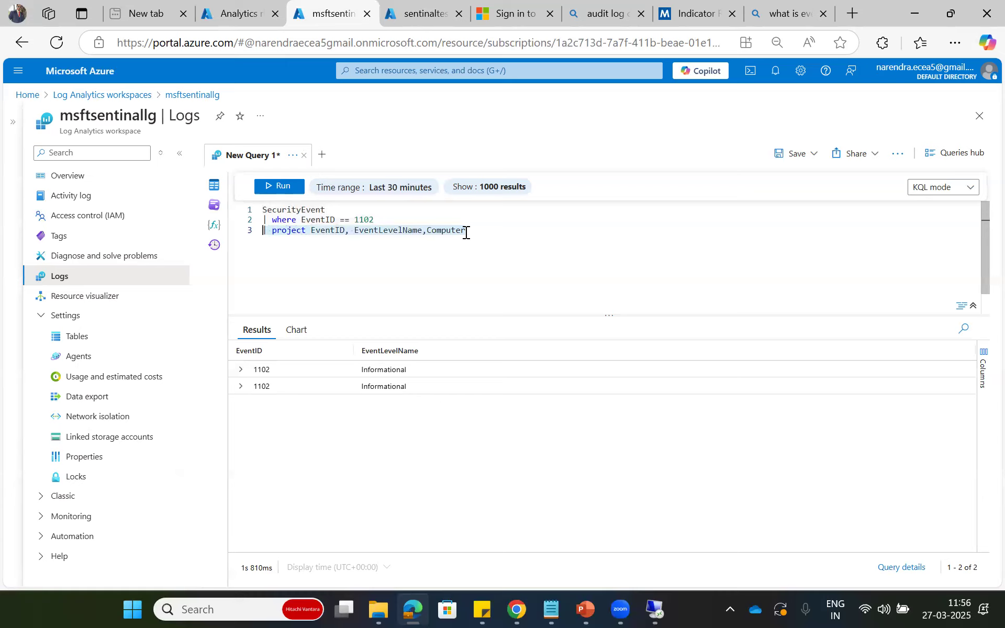
pyautogui.press('BackSpace')
pyautogui.press('Return')
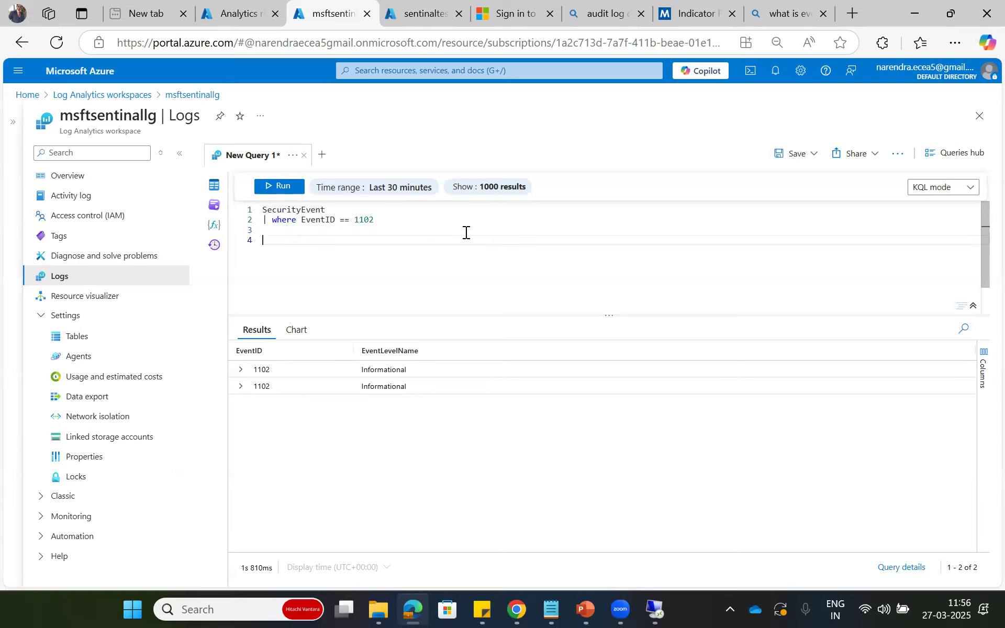
pyautogui.press('BackSpace')
pyautogui.press('BackSpace')
pyautogui.click(275, 188)
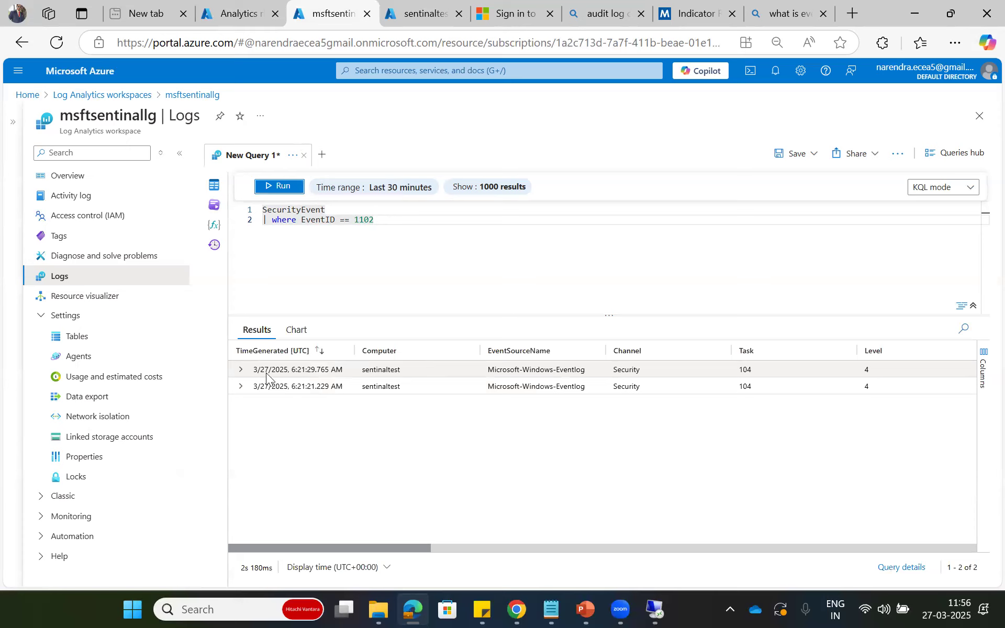
# Expand the newest result's fields, and undo the edits back to the deleted project line with EventID, EventLevelName and Computer.
pyautogui.click(242, 372)
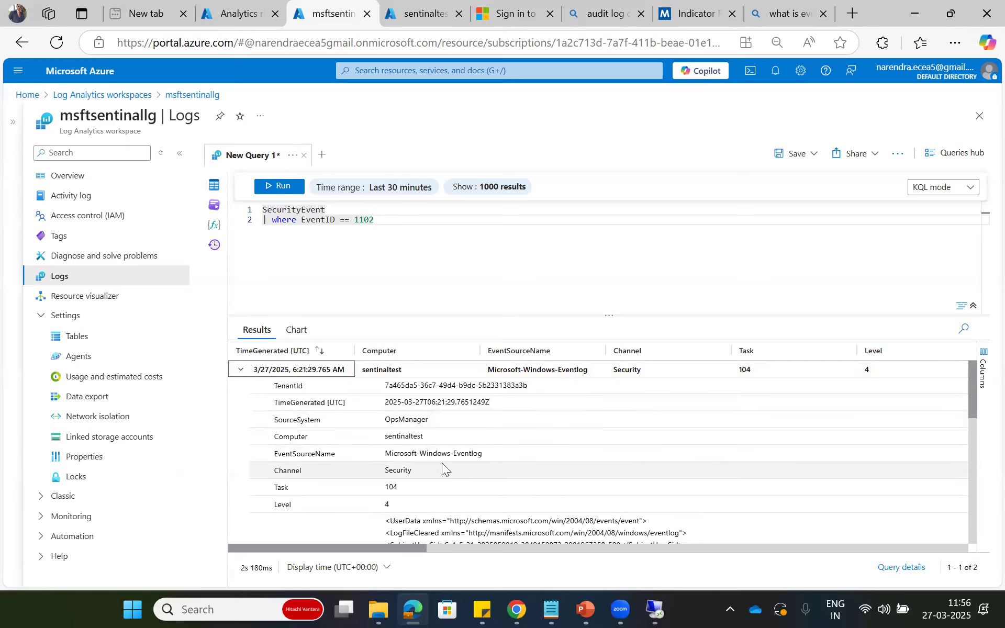
pyautogui.doubleClick(298, 453)
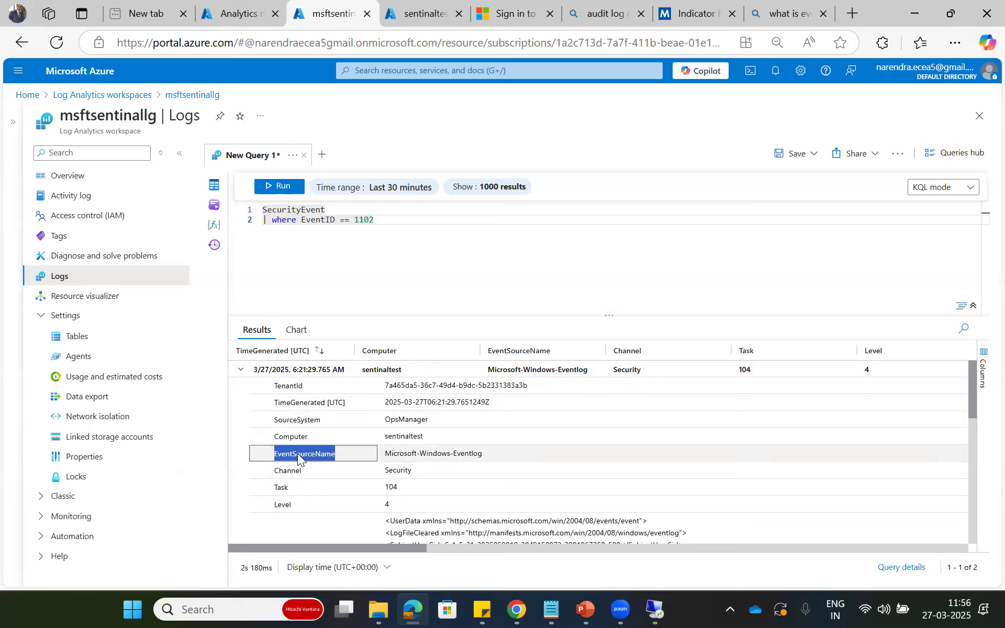
pyautogui.click(395, 220)
pyautogui.press('Return')
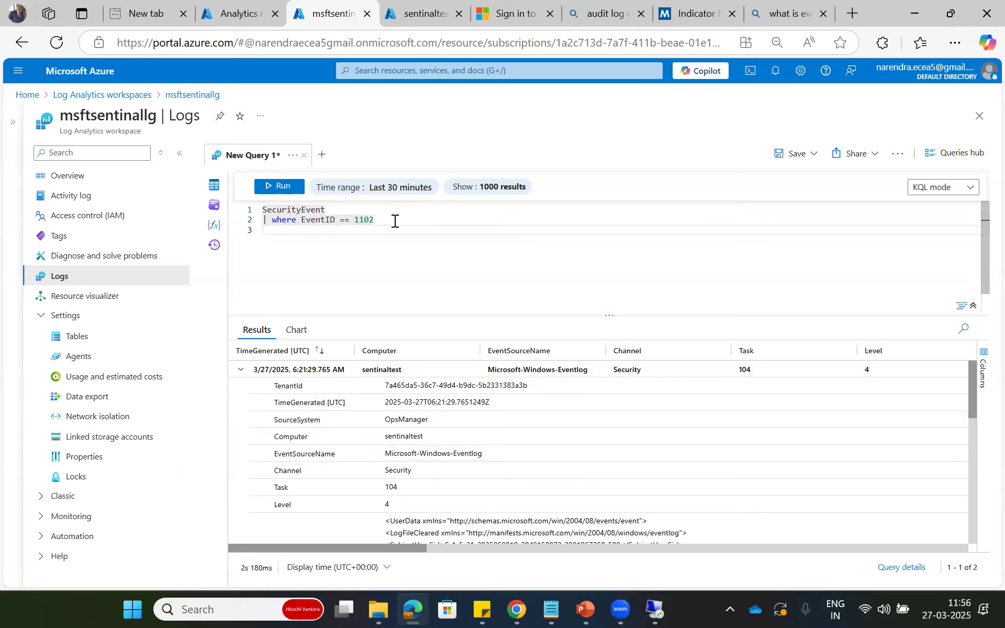
pyautogui.press('Return')
pyautogui.hotkey('ctrl', 'z')
pyautogui.hotkey('ctrl', 'z')
pyautogui.hotkey('ctrl', 'z')
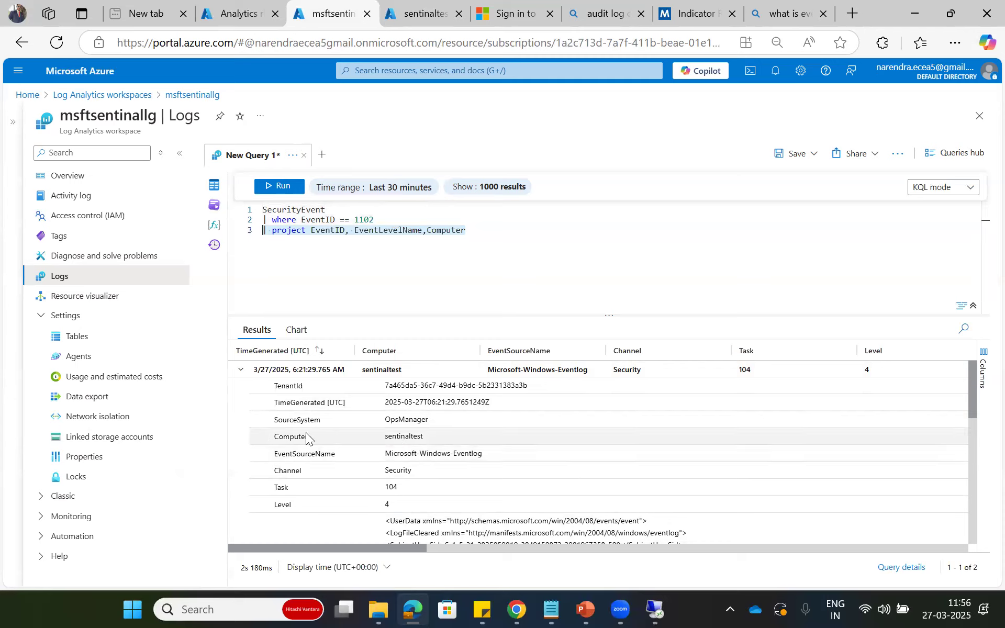
# Copy the EventSourceName field name from the newest result and append it to the projected columns after Computer.
pyautogui.doubleClick(295, 454)
pyautogui.hotkey('ctrl', 'c')
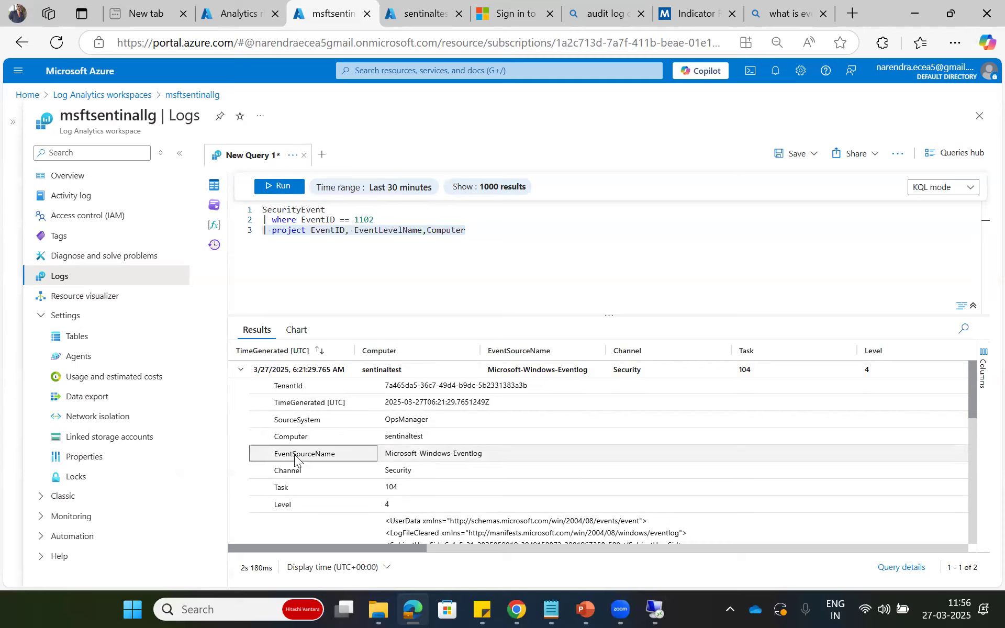
pyautogui.click(491, 222)
pyautogui.click(478, 230)
pyautogui.write(',')
pyautogui.hotkey('ctrl', 'v')
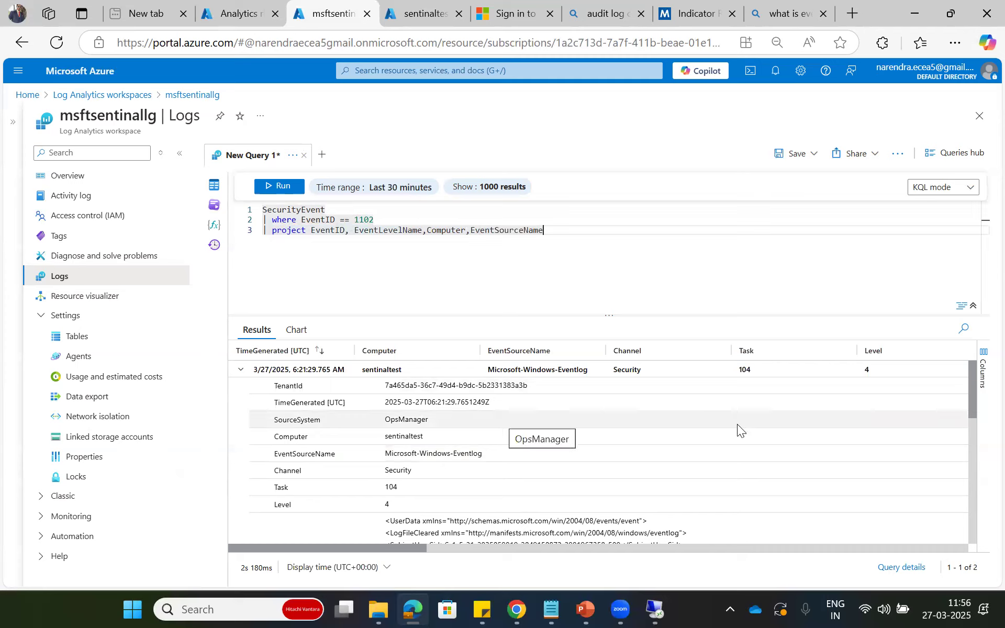
pyautogui.moveTo(972, 401); pyautogui.dragTo(972, 473)
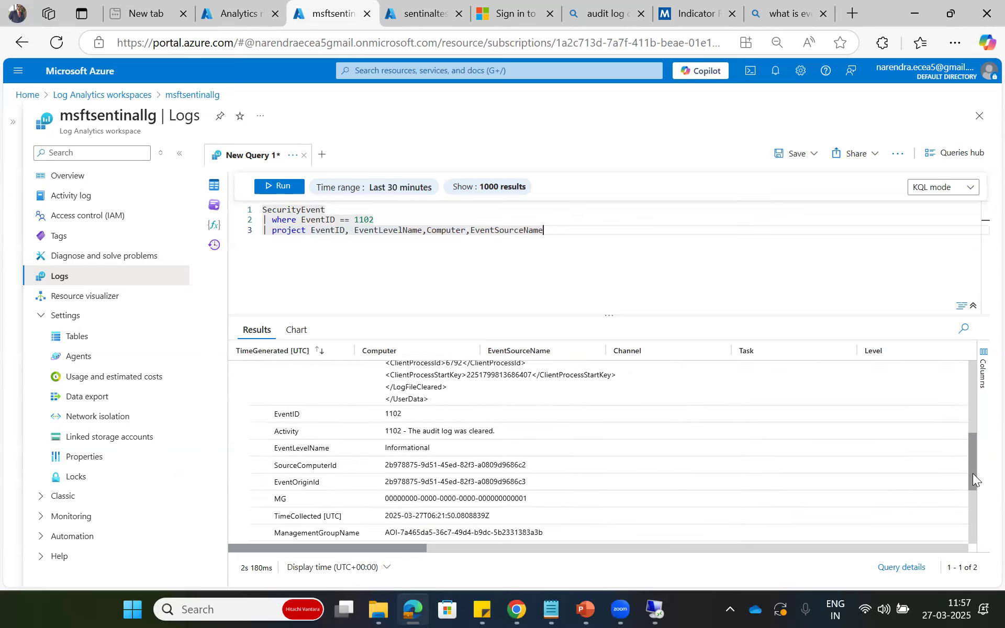
# Append the Activity field from the expanded result to the projected columns after EventSourceName.
pyautogui.click(285, 434)
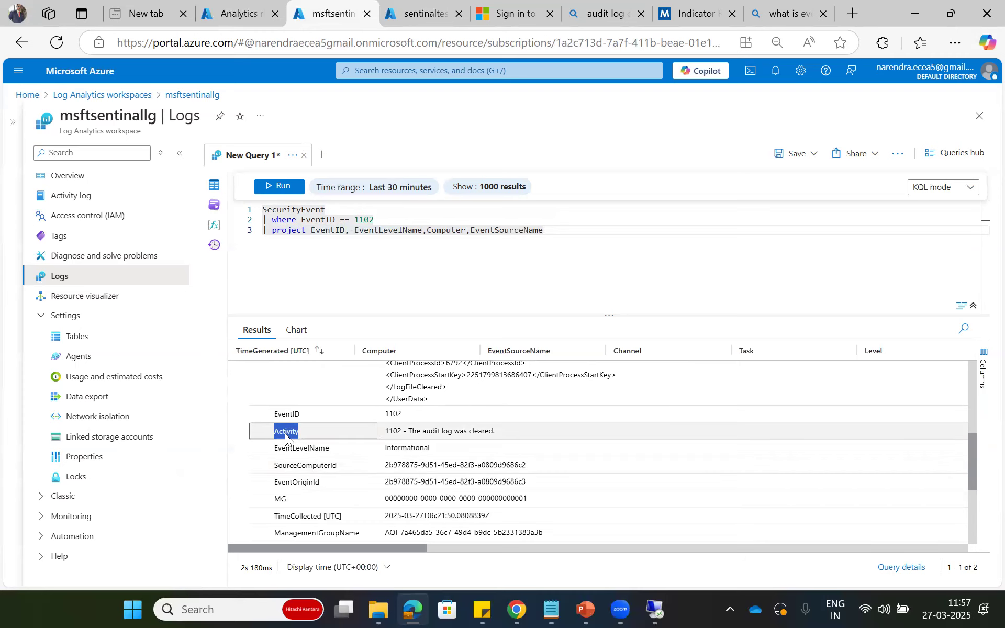
pyautogui.click(564, 230)
pyautogui.write(',Activity')
pyautogui.press('Return')
pyautogui.press('BackSpace')
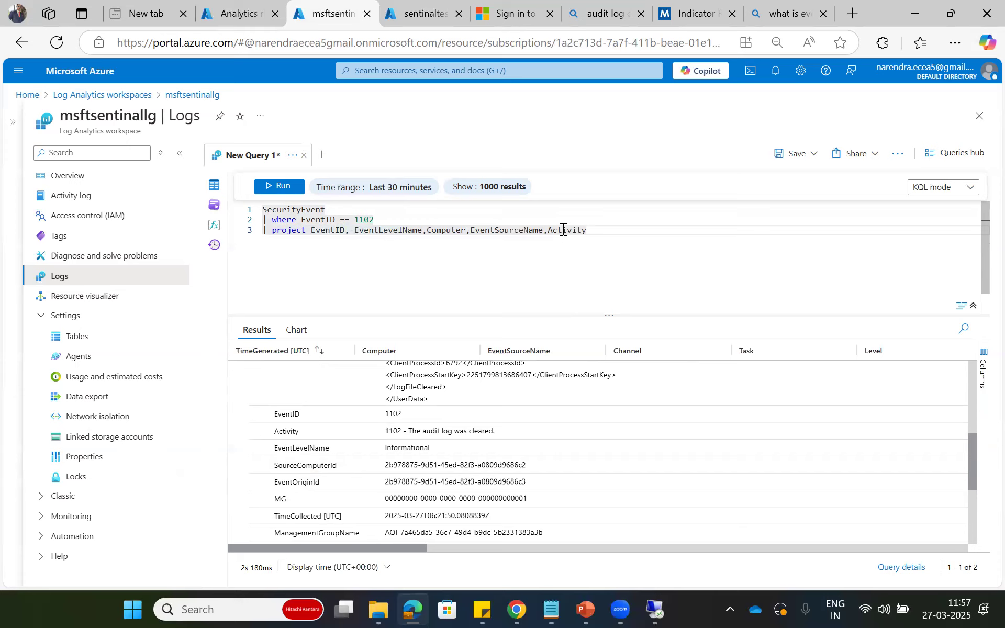
# Run the query with the Activity column included and expand both returned events to check their fields.
pyautogui.click(278, 187)
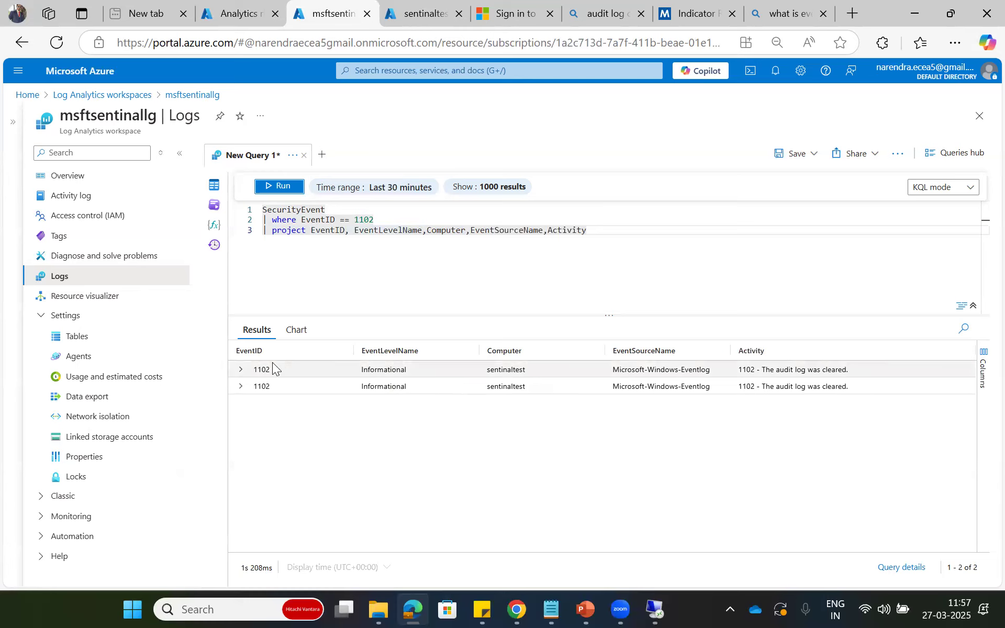
pyautogui.click(240, 370)
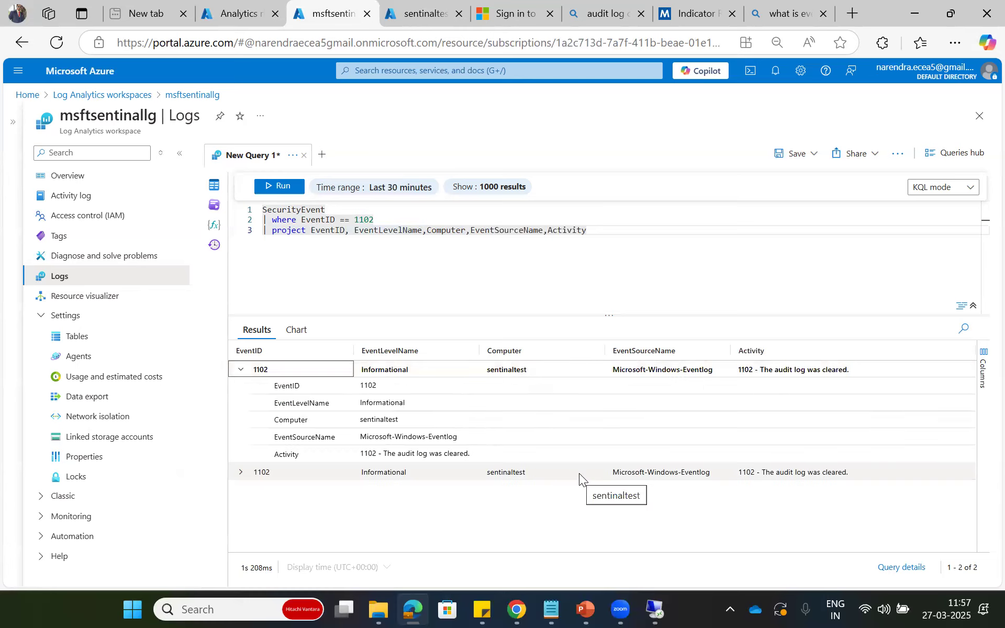
pyautogui.click(241, 473)
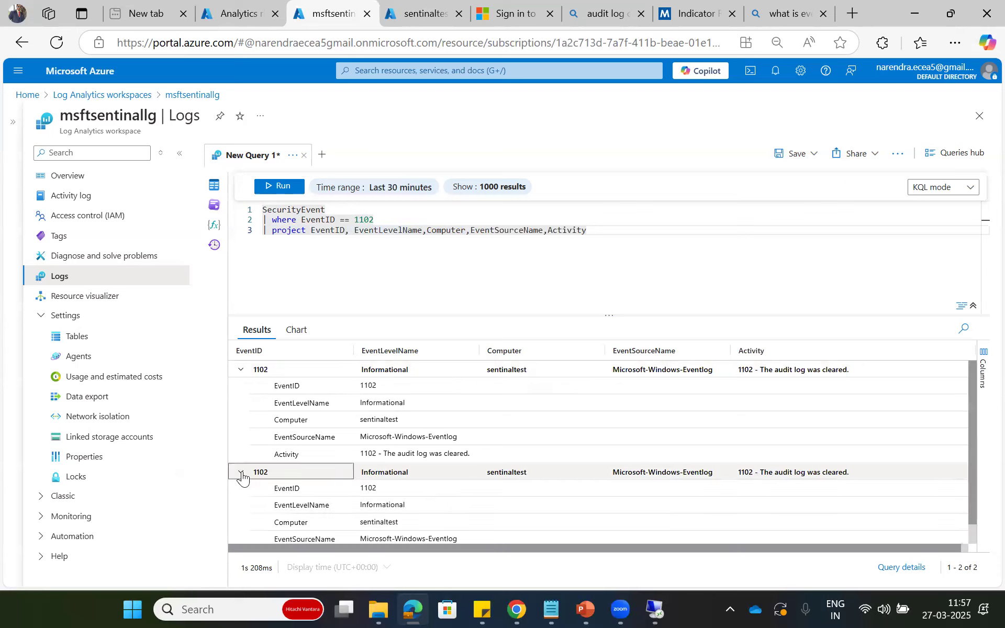
pyautogui.moveTo(976, 435); pyautogui.dragTo(979, 384)
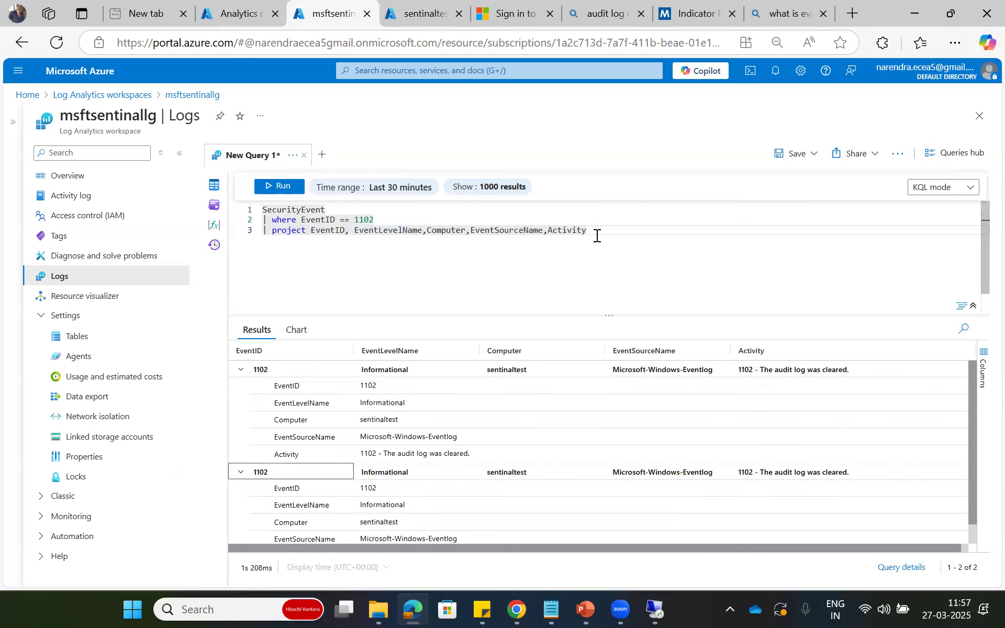
# Copy the whole three-line query and paste it over the existing rule query in the NRT rule wizard.
pyautogui.moveTo(597, 235); pyautogui.dragTo(256, 216)
pyautogui.hotkey('ctrl', 'c')
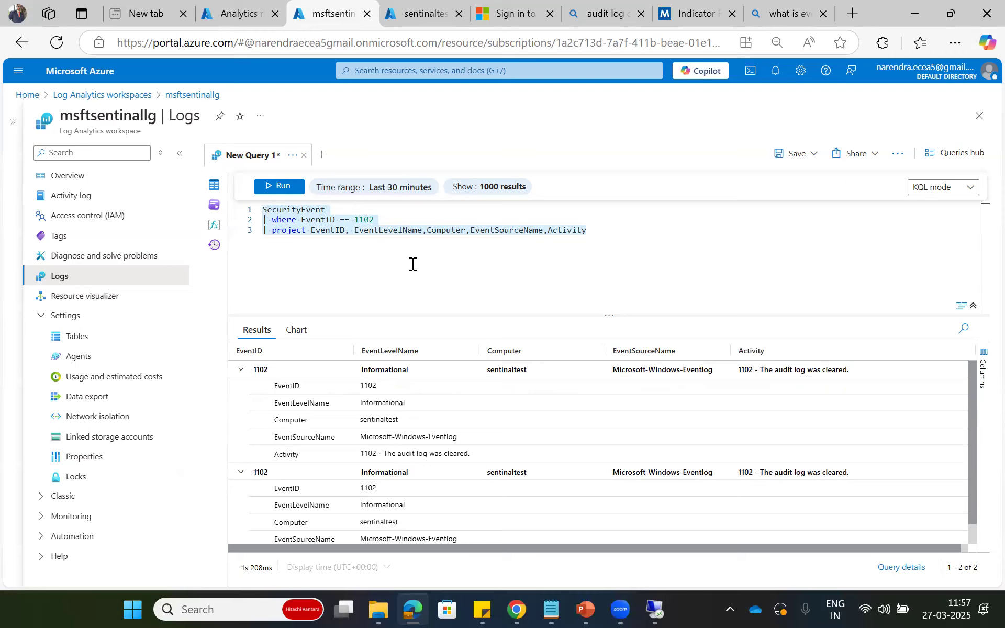
pyautogui.click(231, 16)
pyautogui.hotkey('ctrl', 'a')
pyautogui.hotkey('ctrl', 'v')
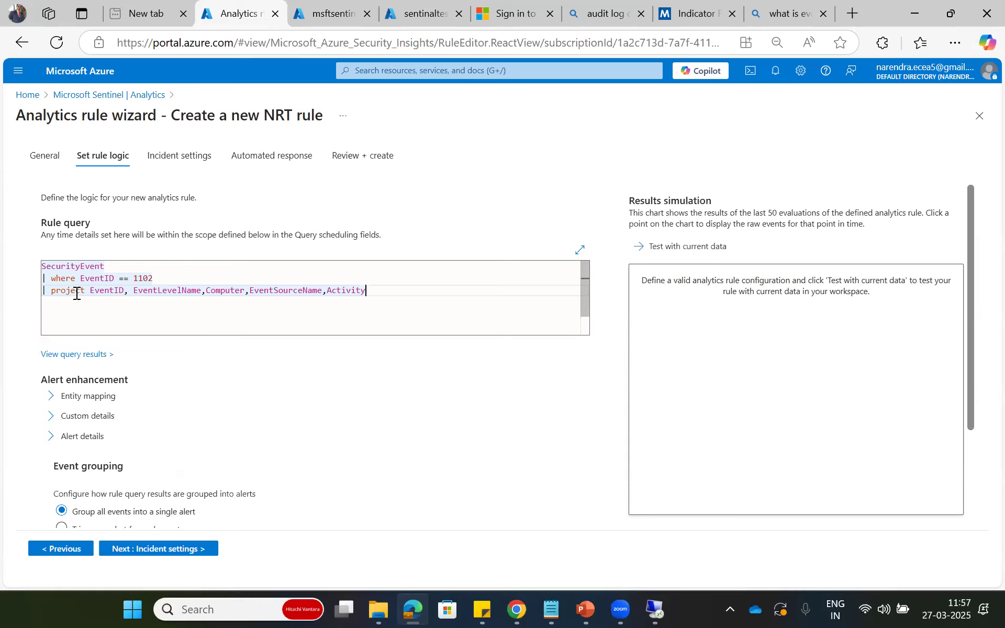
pyautogui.moveTo(328, 291)
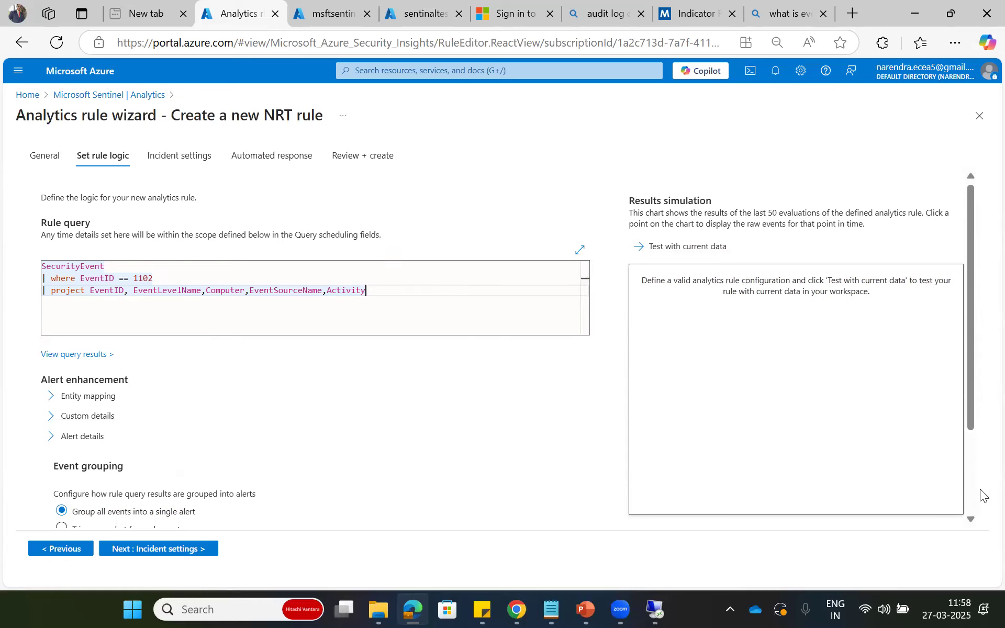
# Add an empty entity mapping, browse the available entity types, and review the event grouping and suppression options.
pyautogui.moveTo(968, 407); pyautogui.dragTo(978, 464)
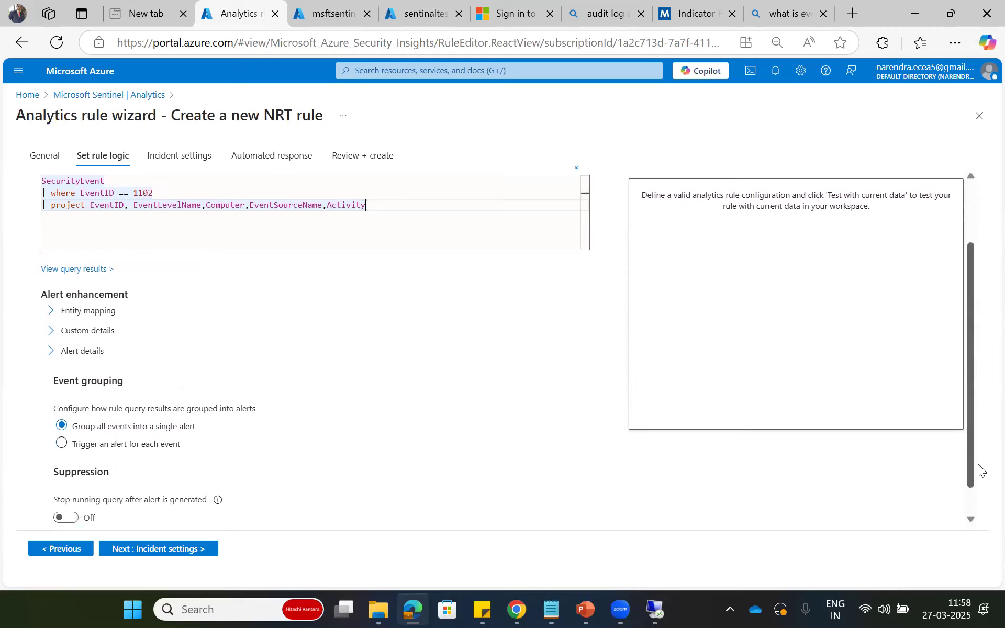
pyautogui.click(50, 311)
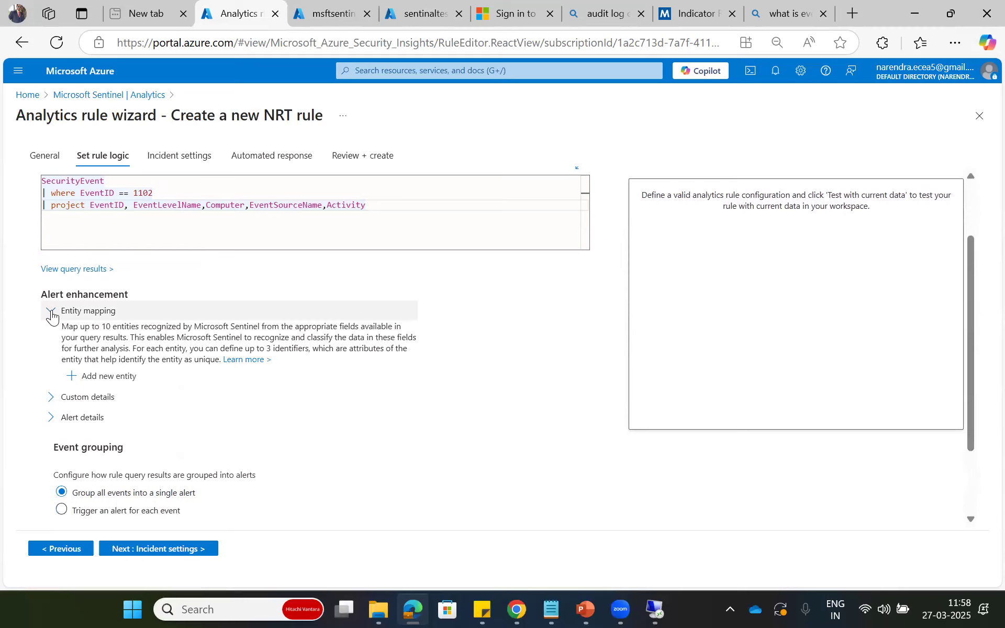
pyautogui.click(110, 379)
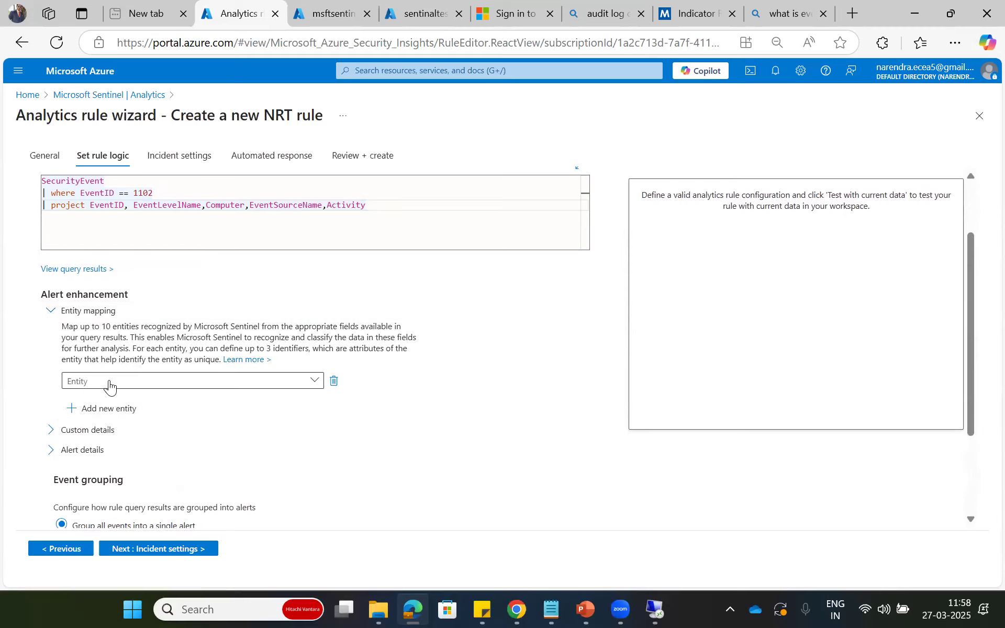
pyautogui.click(109, 384)
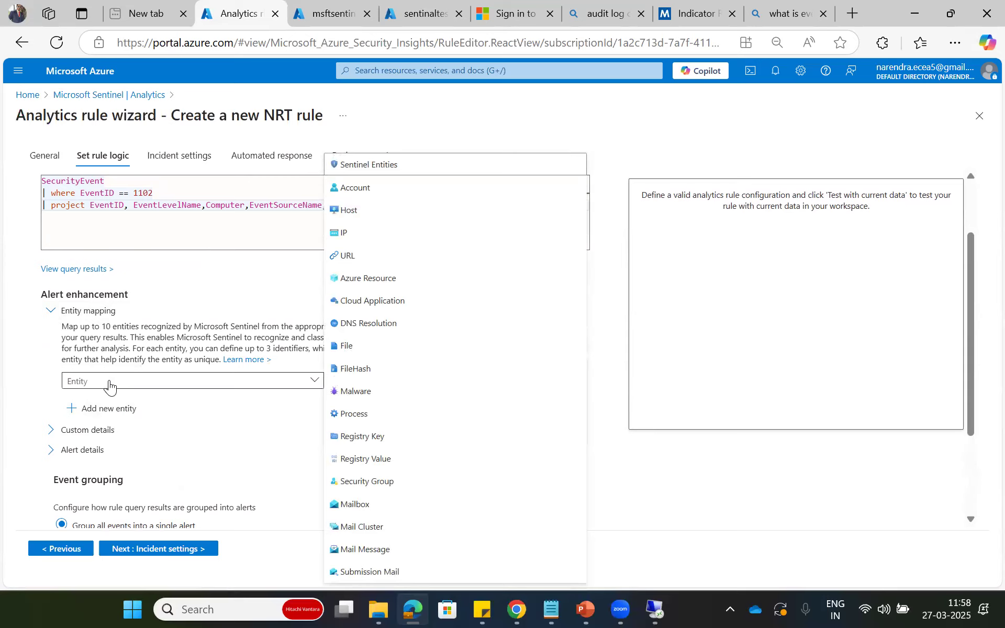
pyautogui.click(109, 384)
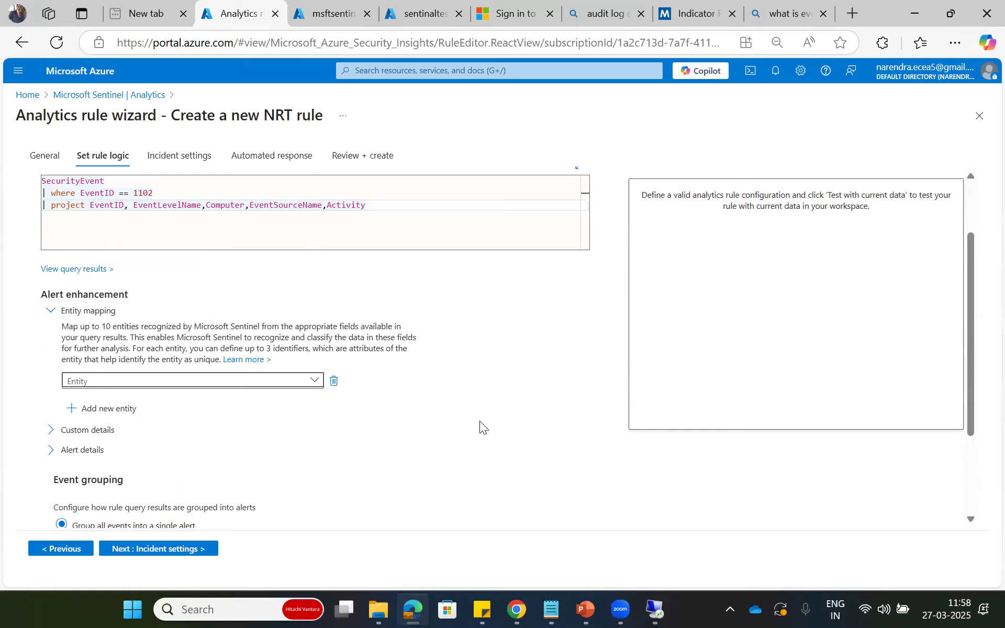
pyautogui.click(58, 433)
pyautogui.click(55, 435)
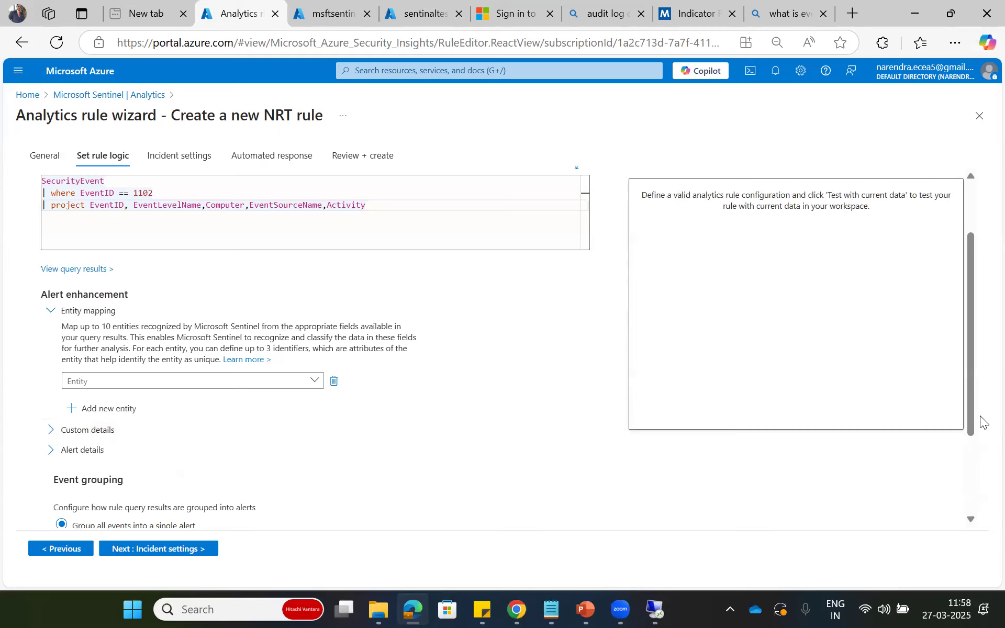
pyautogui.moveTo(975, 422); pyautogui.dragTo(983, 504)
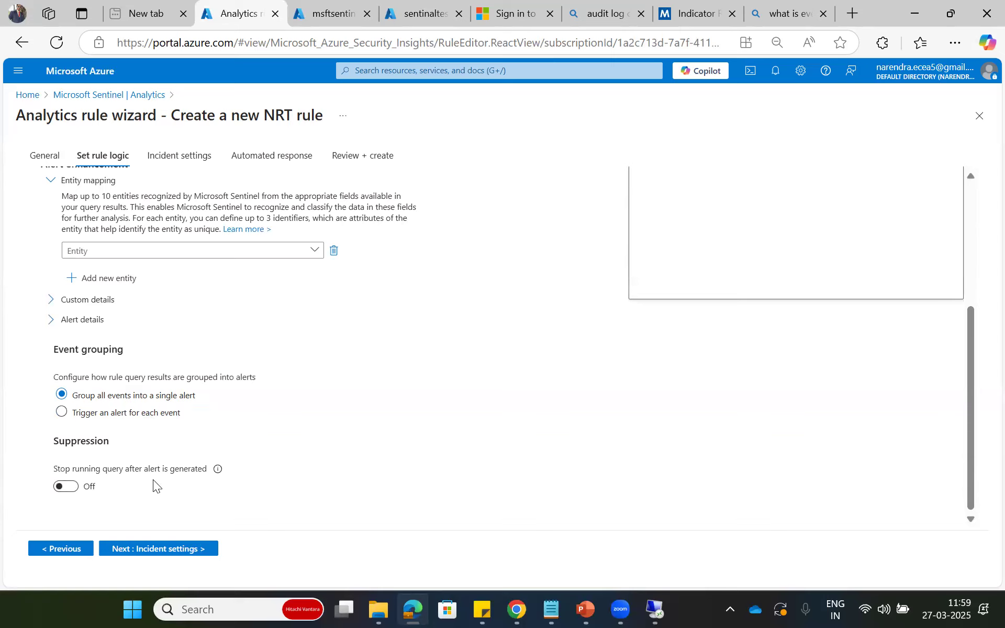
# Read the incident settings and enable grouping of related alerts triggered by this rule into incidents.
pyautogui.click(163, 157)
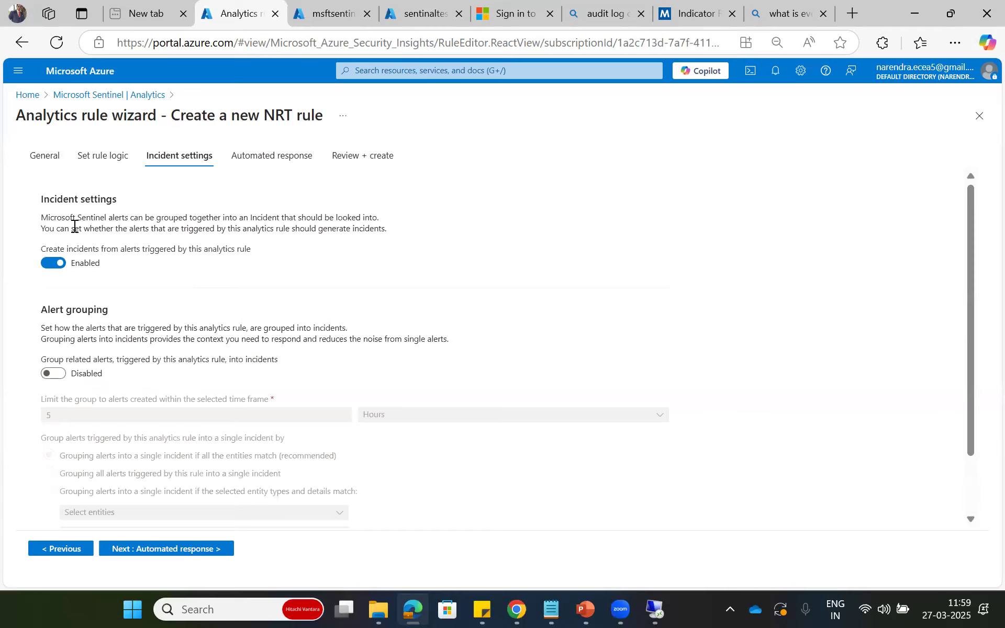
pyautogui.tripleClick(112, 220)
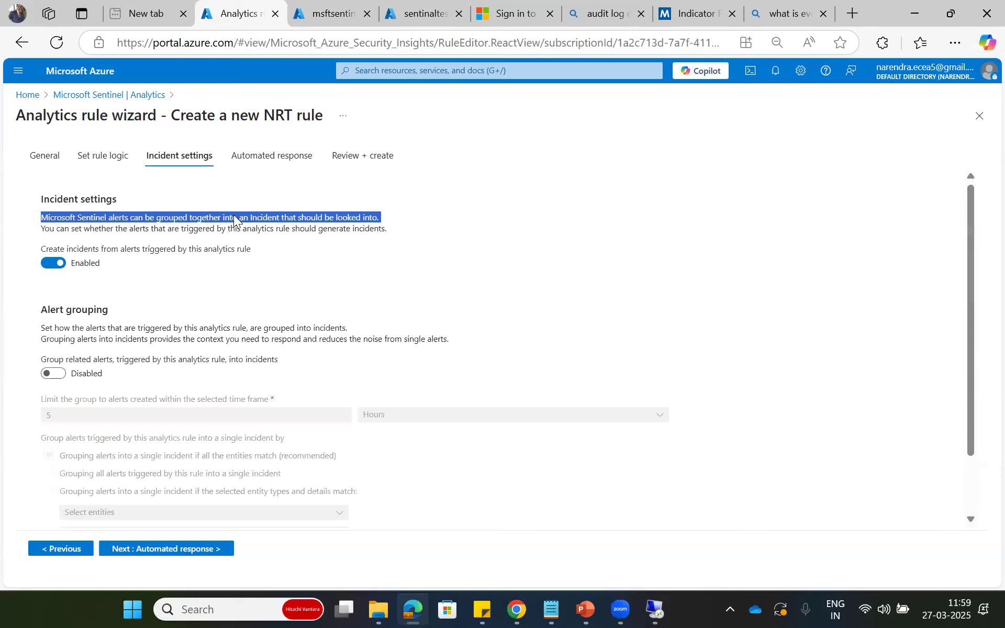
pyautogui.doubleClick(87, 230)
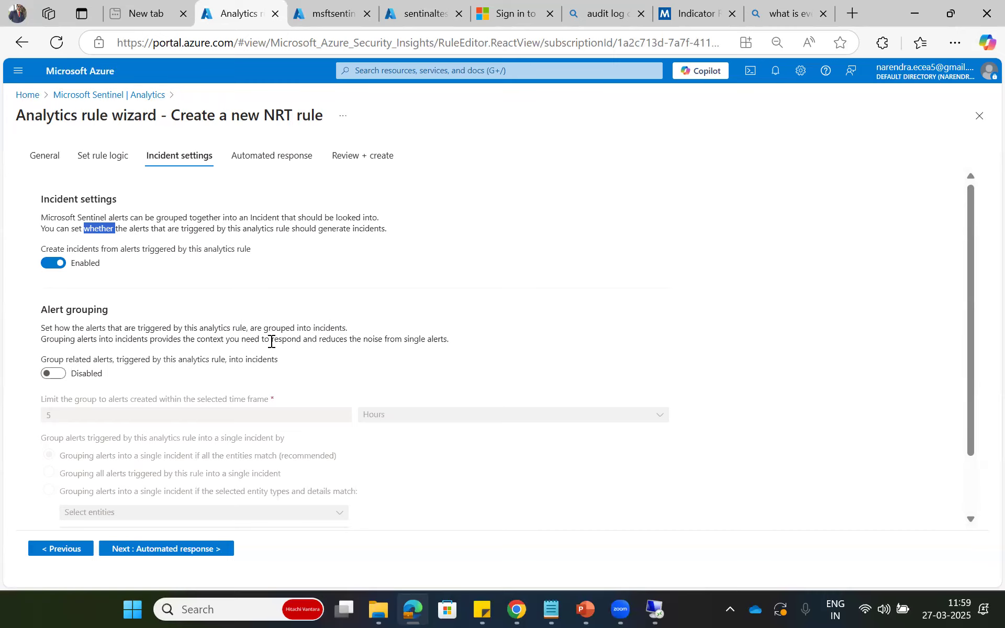
pyautogui.click(54, 373)
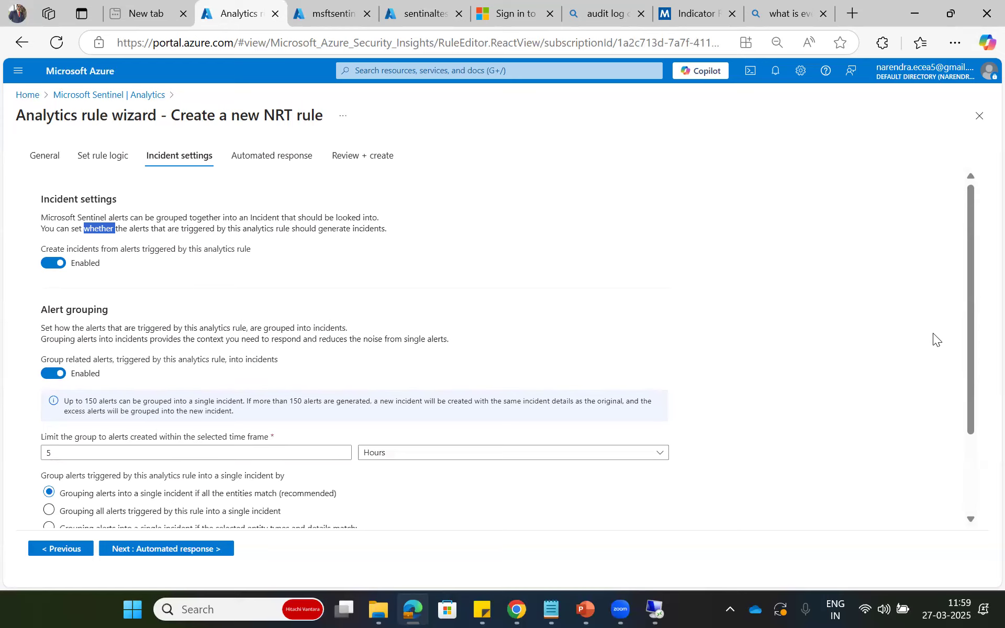
pyautogui.scroll(-3, 975, 413)
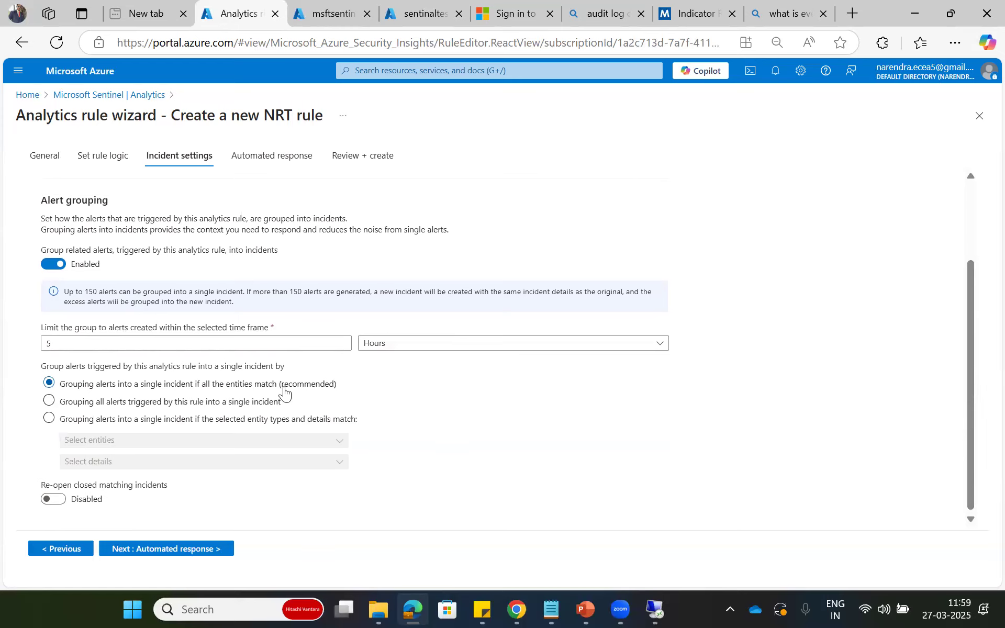
# Change the time frame limit for grouping alerts, and proceed past automated response to the rule's review page.
pyautogui.click(187, 344)
pyautogui.press('BackSpace')
pyautogui.write('2')
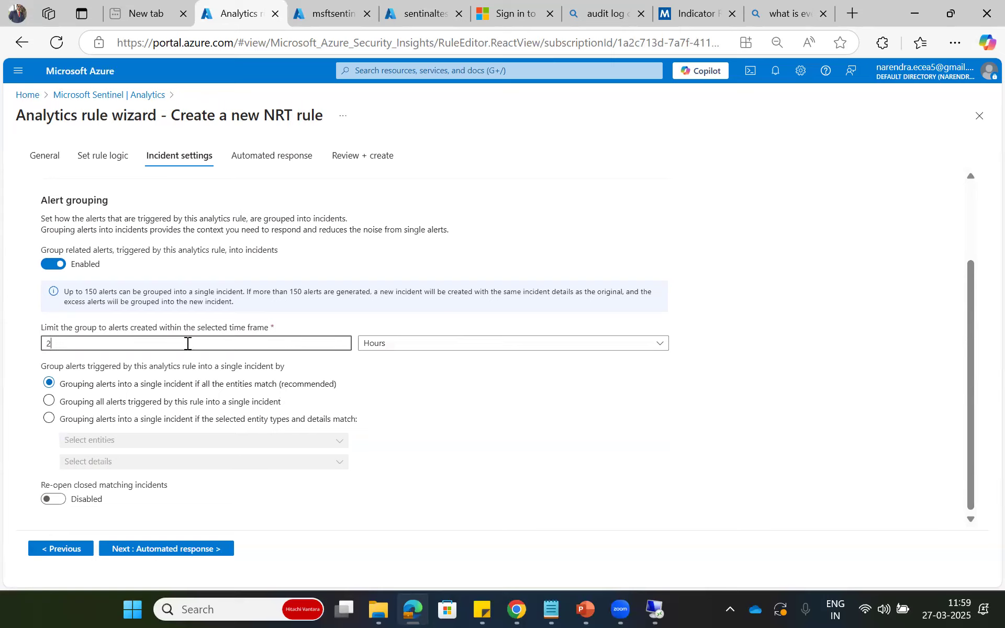
pyautogui.press('BackSpace')
pyautogui.write('0')
pyautogui.click(187, 549)
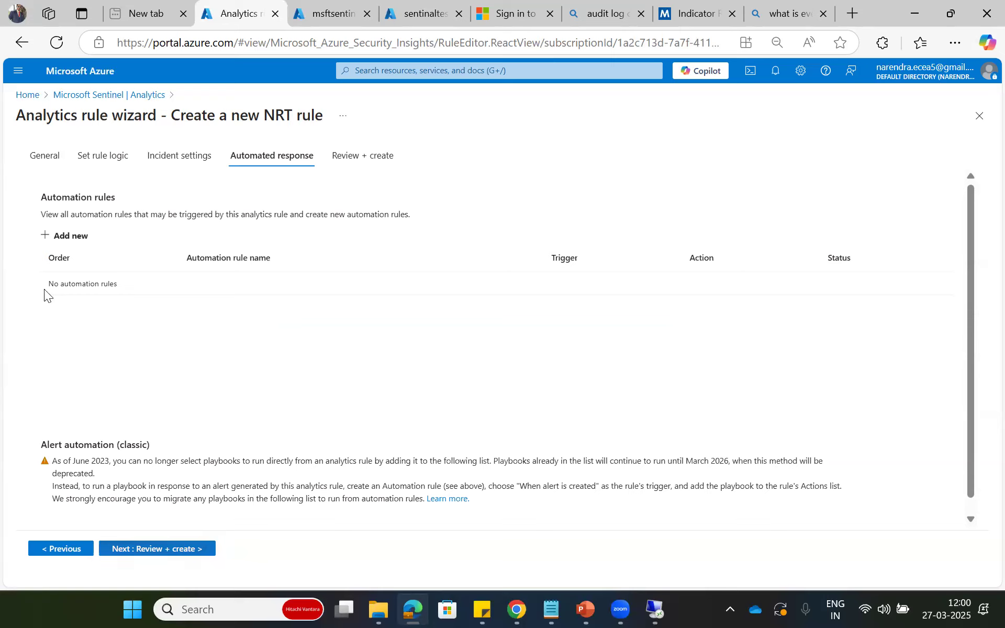
pyautogui.click(166, 549)
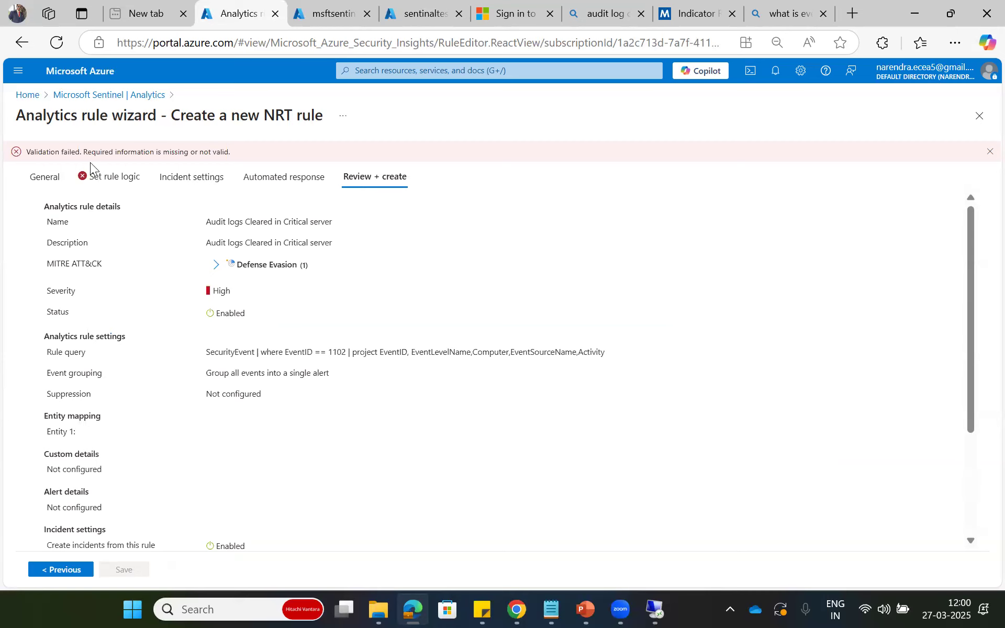
# Return to the rule logic, rerun the same query in the msftsentinallg logs, and inspect the rule query's project line for errors.
pyautogui.click(108, 176)
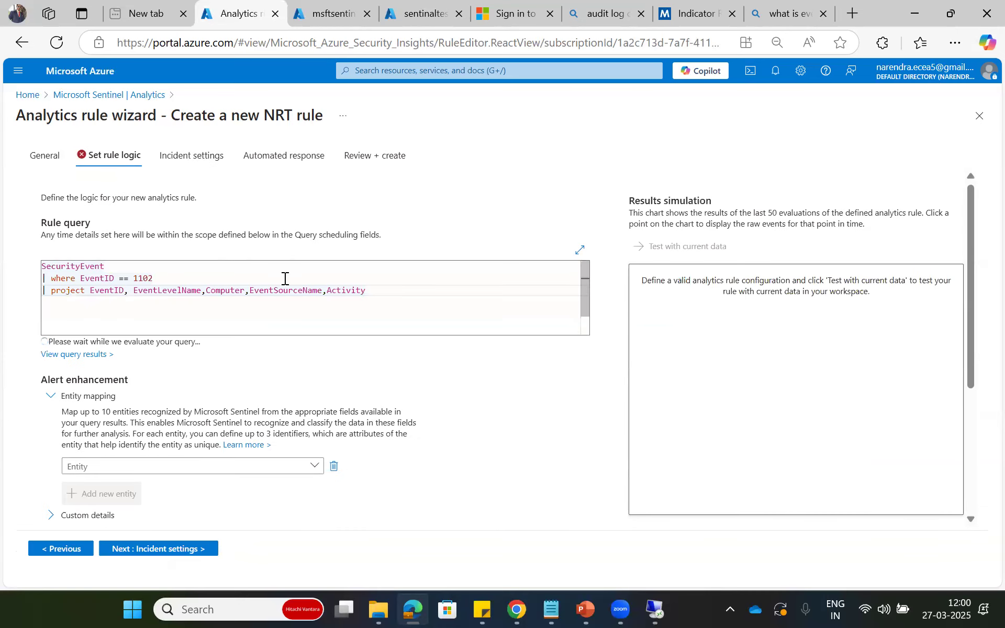
pyautogui.doubleClick(358, 292)
pyautogui.moveTo(586, 302); pyautogui.dragTo(571, 272)
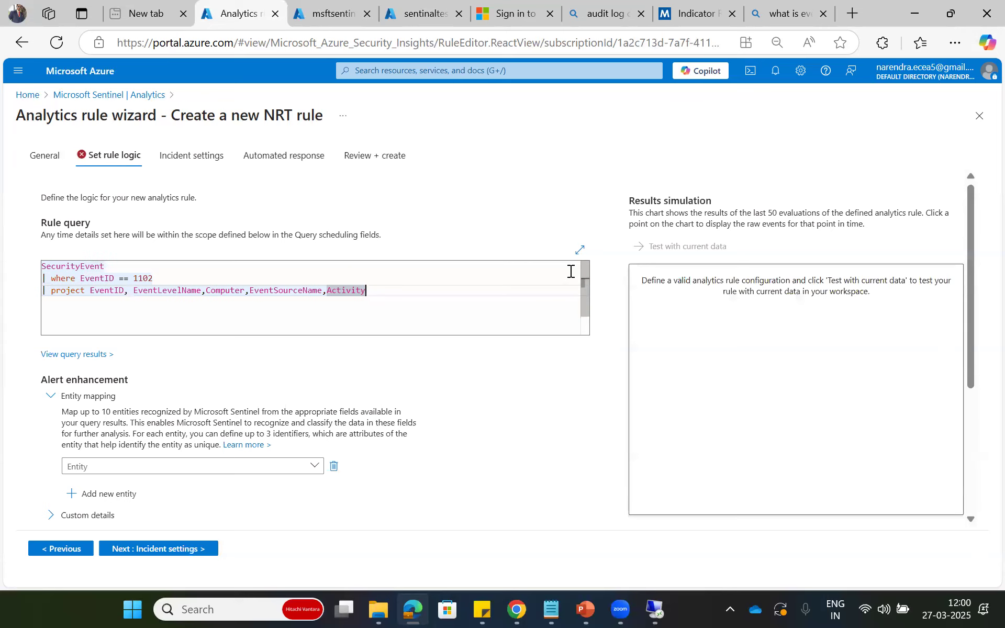
pyautogui.click(319, 15)
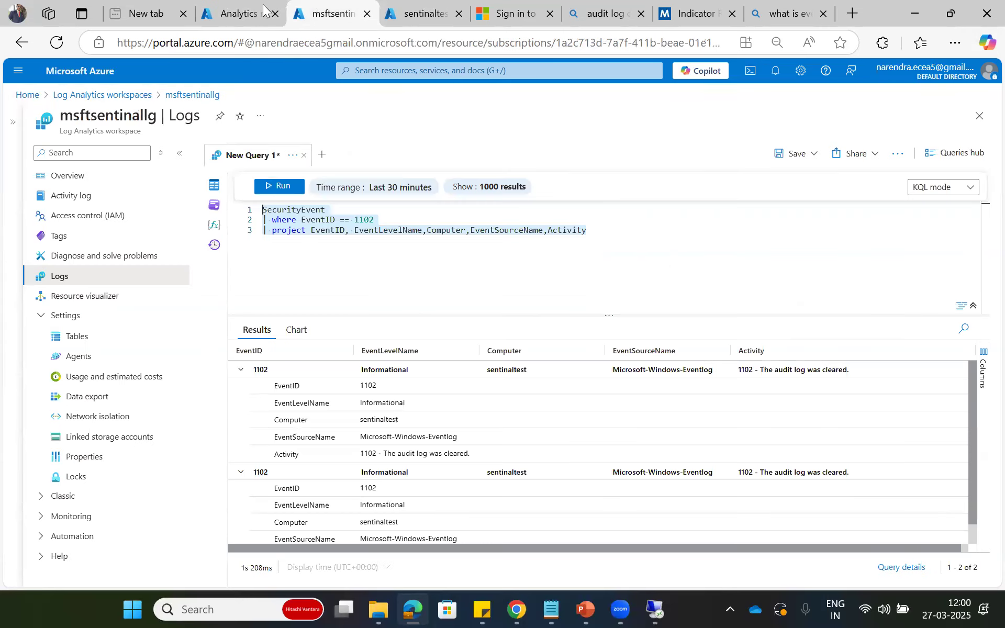
pyautogui.click(279, 191)
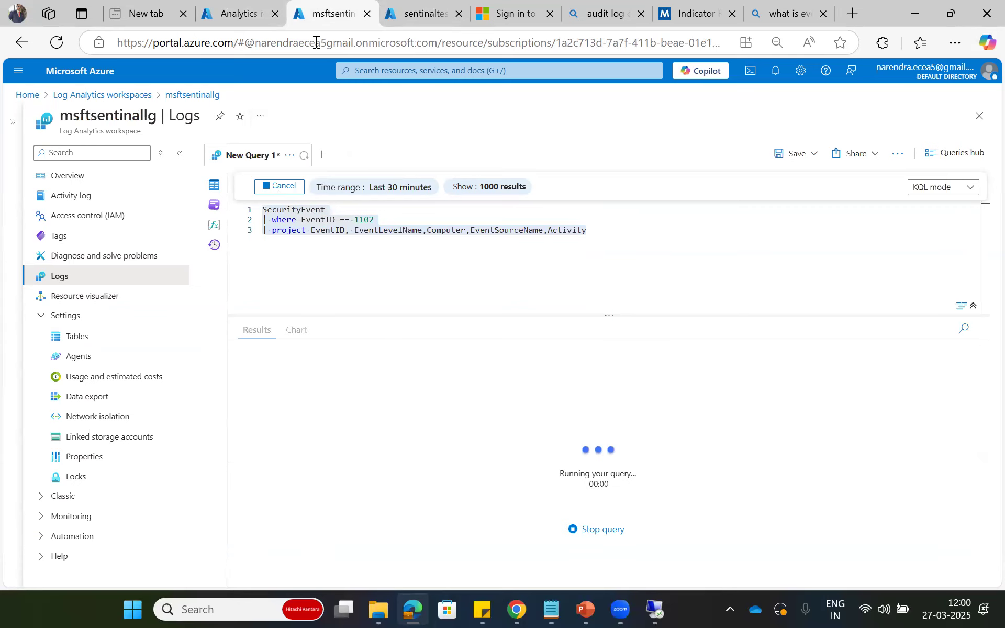
pyautogui.click(241, 15)
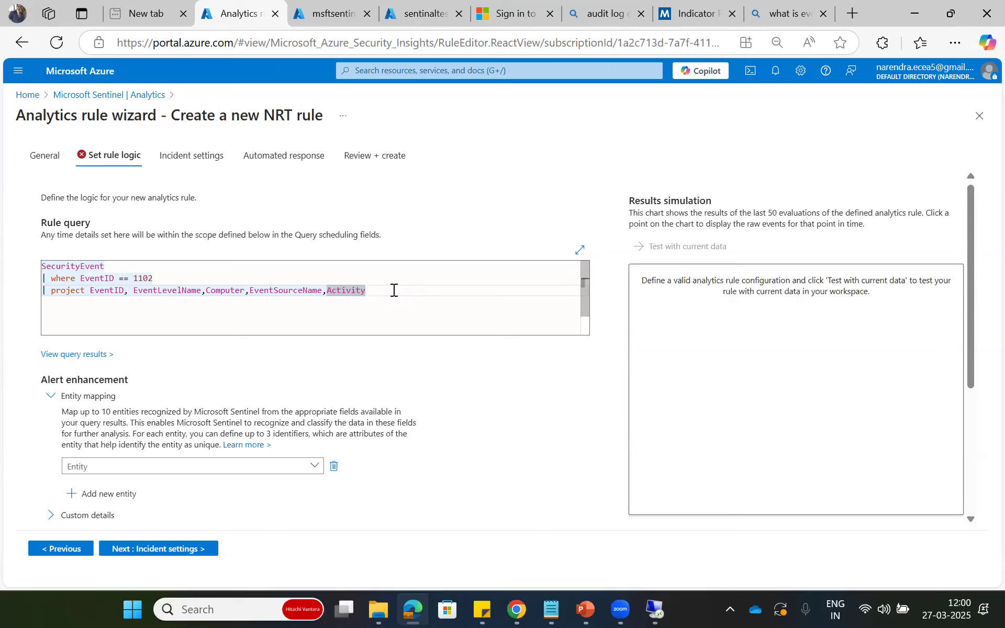
pyautogui.scroll(-1, 588, 323)
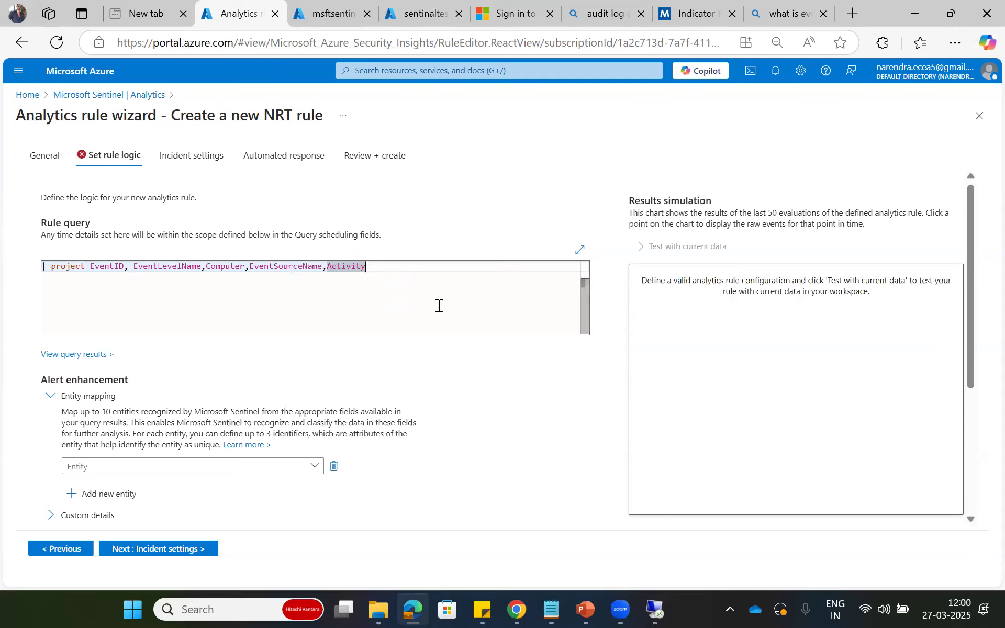
pyautogui.click(310, 270)
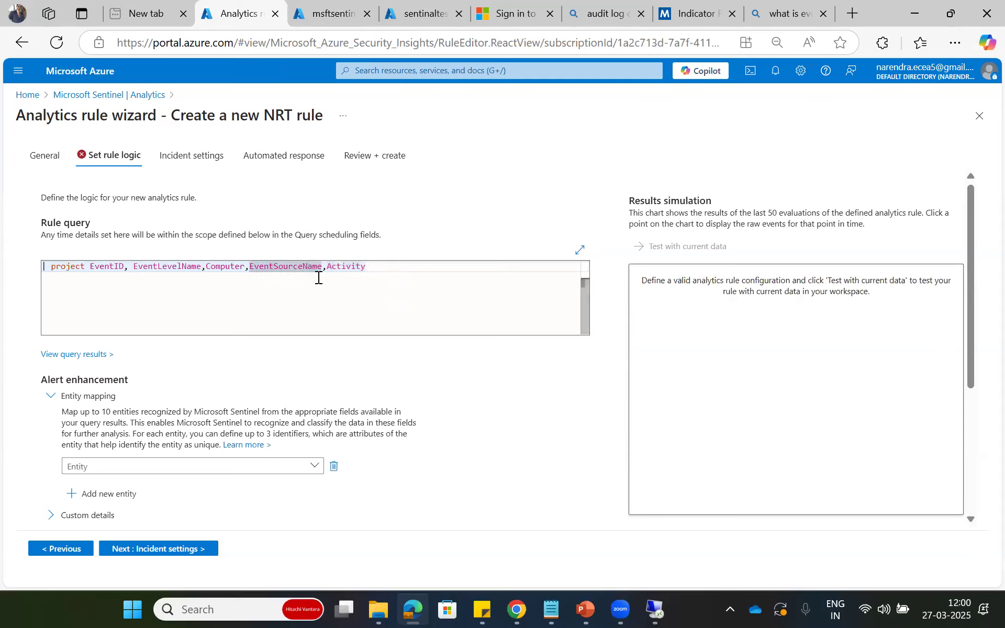
pyautogui.click(334, 300)
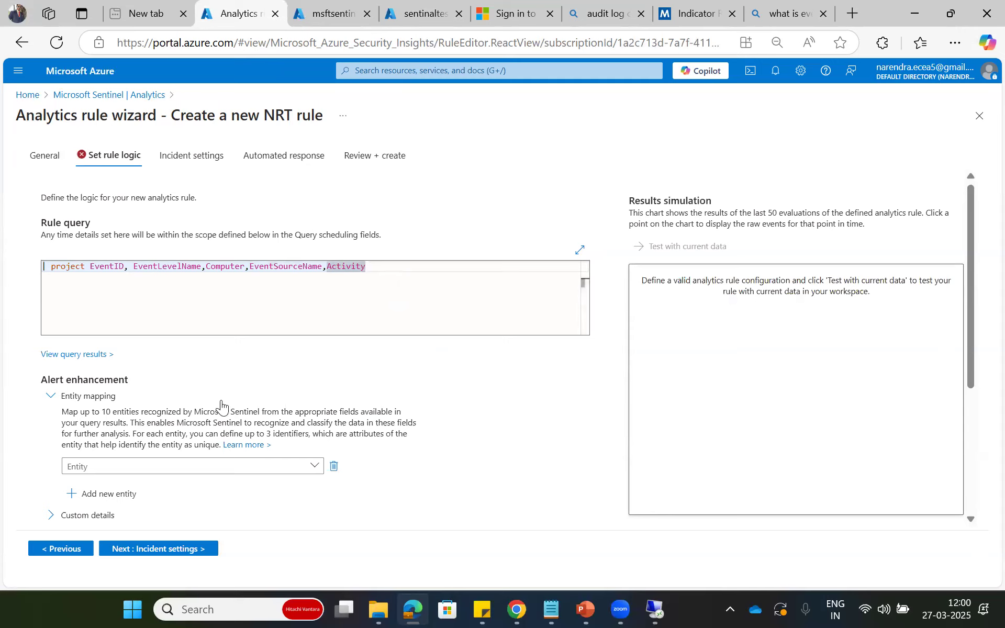
# Collapse the entity mapping section and proceed through incident settings and automated response to revalidate the rule on its review page.
pyautogui.click(52, 400)
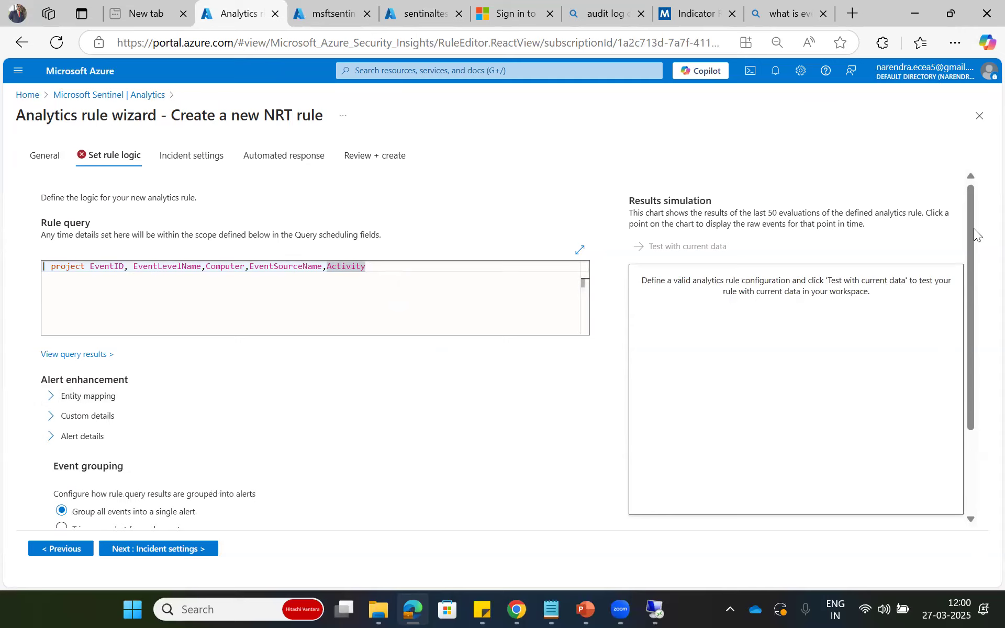
pyautogui.moveTo(975, 352); pyautogui.dragTo(965, 319)
pyautogui.moveTo(971, 404); pyautogui.dragTo(984, 508)
pyautogui.click(183, 550)
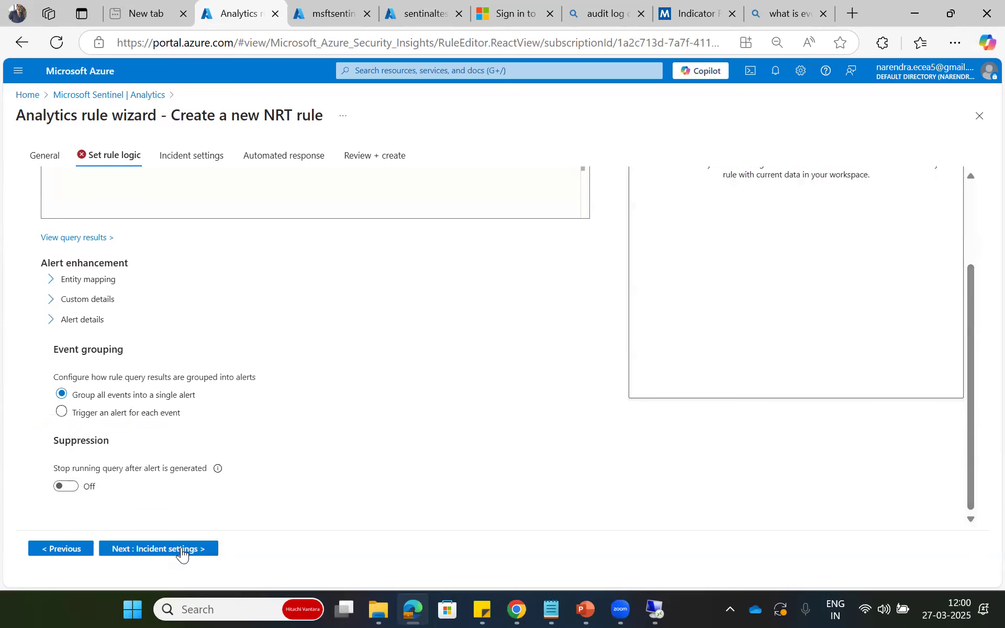
pyautogui.click(182, 550)
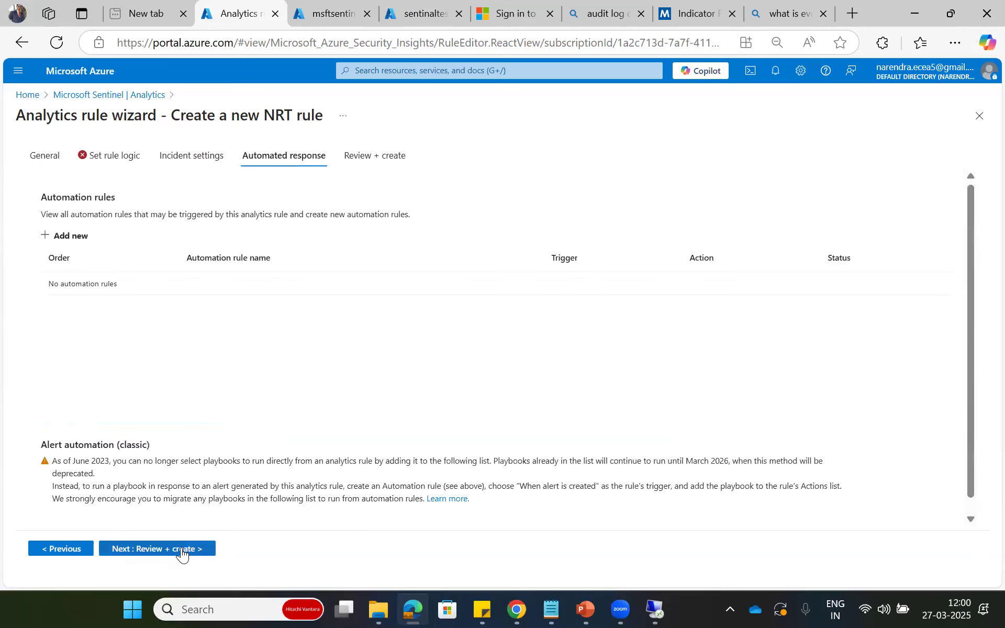
pyautogui.click(181, 550)
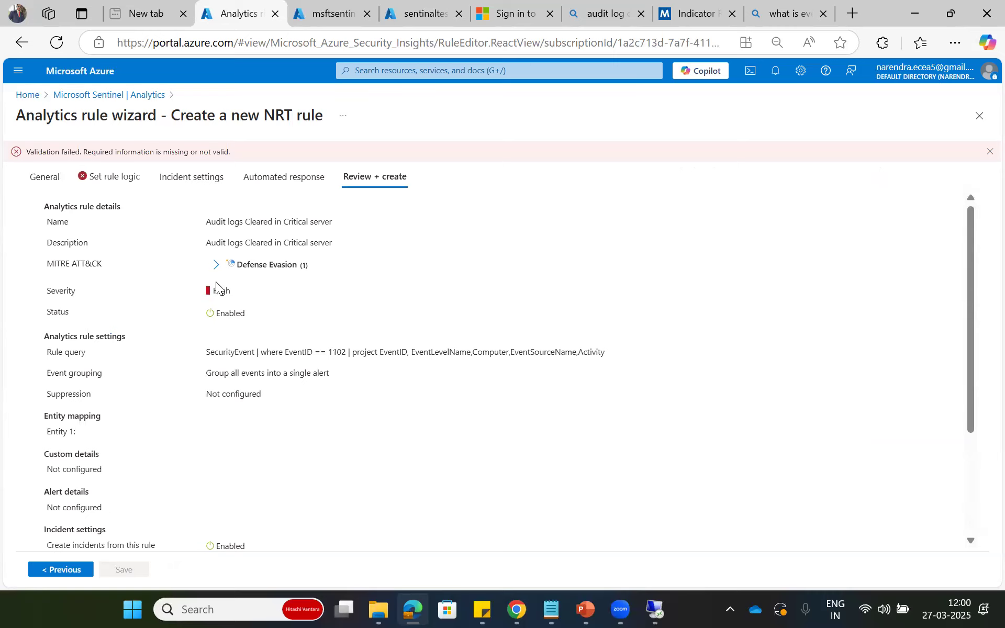
# Return to the rule logic, check the query lines, view the query's results, and close the results discarding unsaved edits.
pyautogui.click(112, 178)
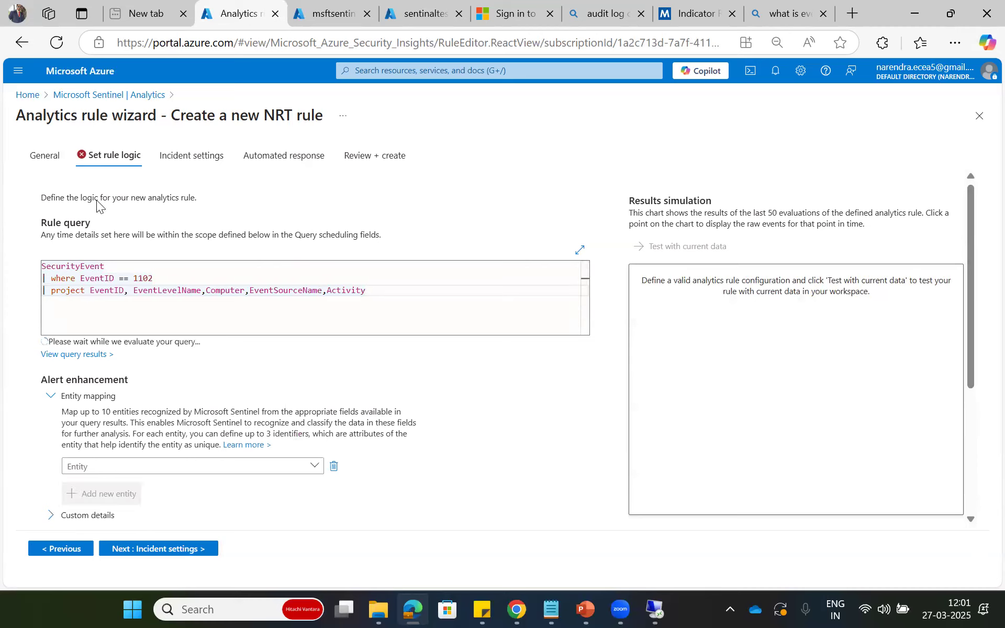
pyautogui.click(131, 269)
pyautogui.click(177, 281)
pyautogui.click(206, 298)
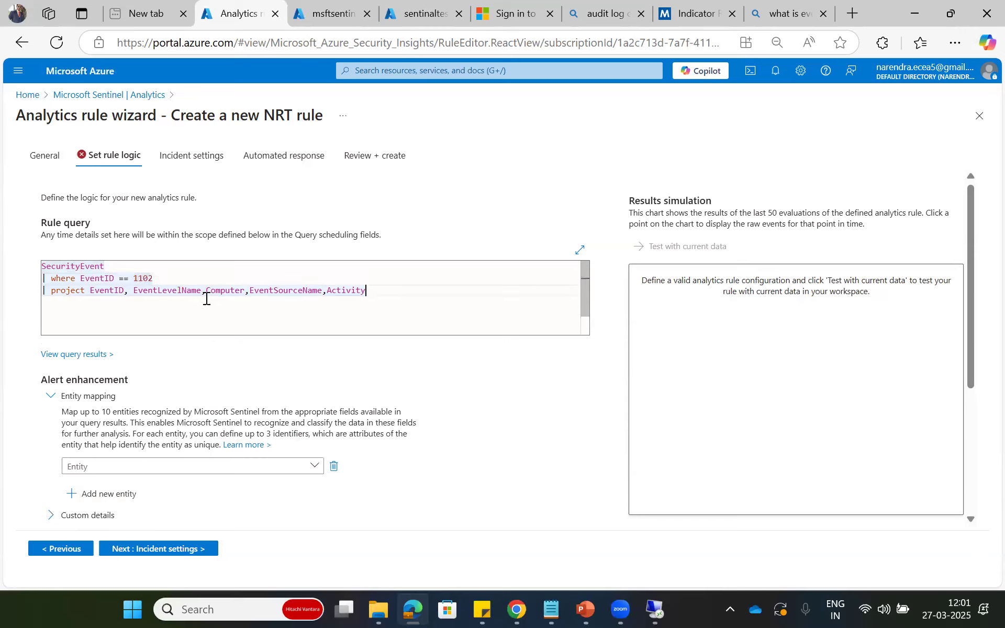
pyautogui.click(79, 356)
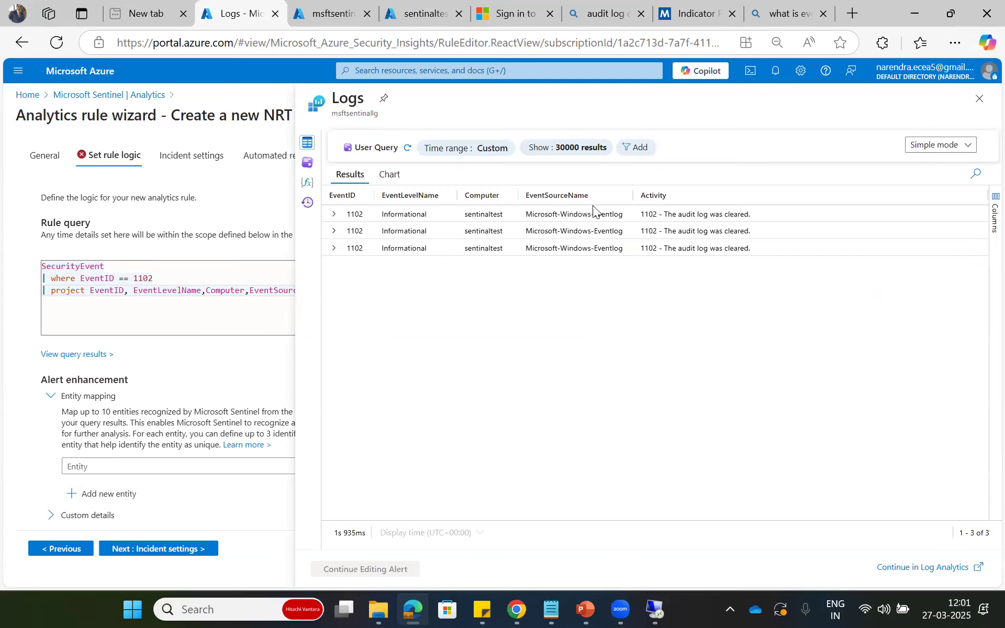
pyautogui.click(979, 106)
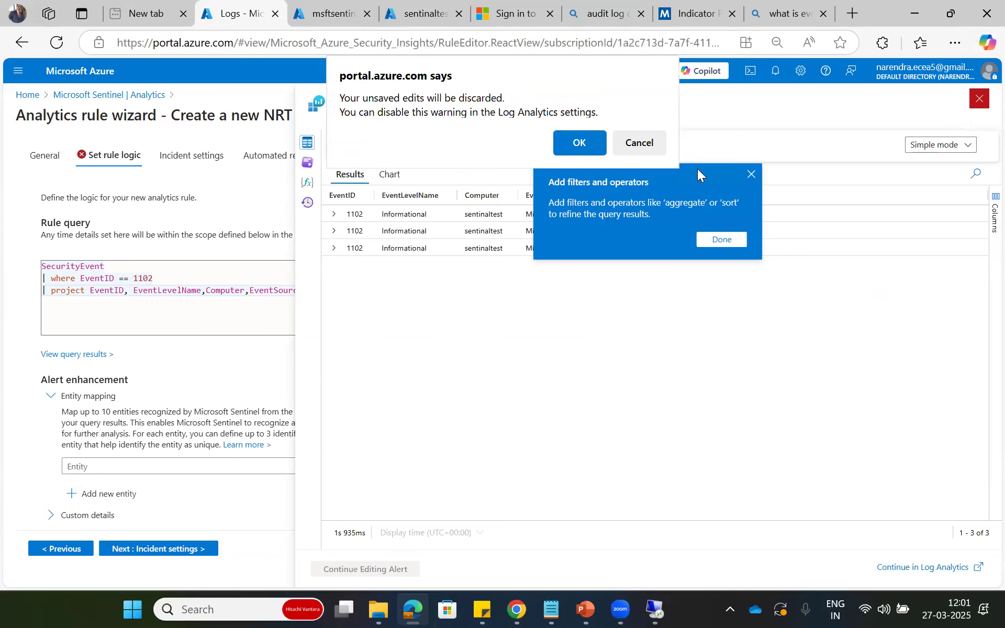
pyautogui.click(640, 149)
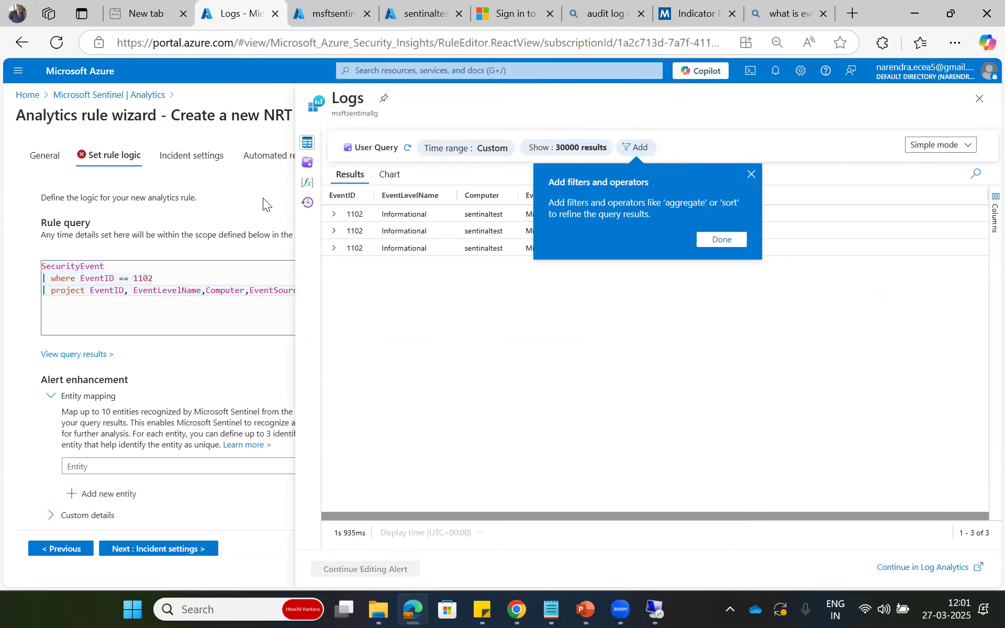
pyautogui.click(982, 101)
pyautogui.click(573, 145)
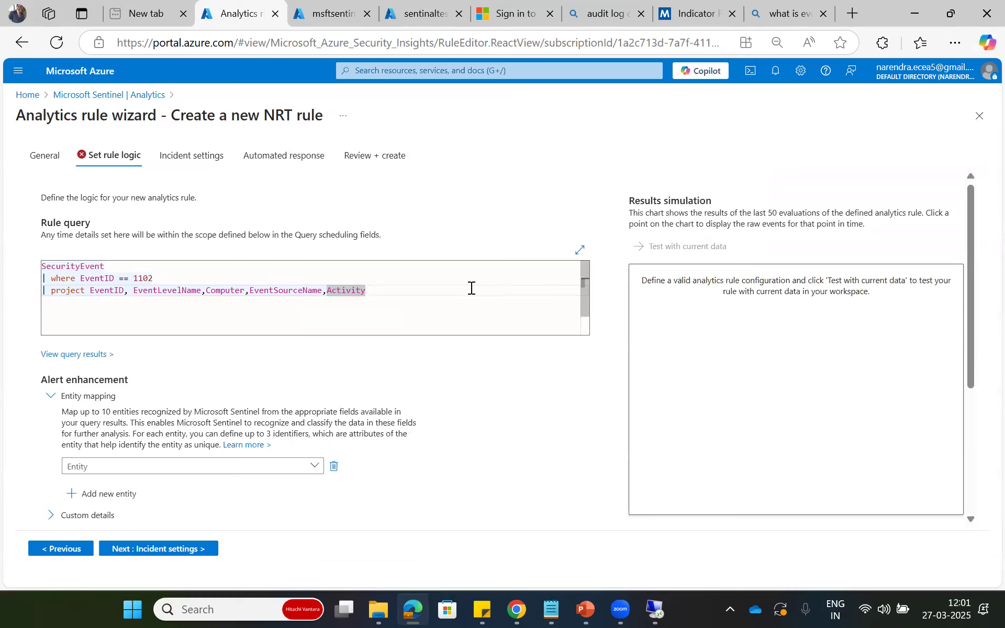
# Check the available entity types for the empty mapping and review the event grouping and suppression settings.
pyautogui.click(315, 468)
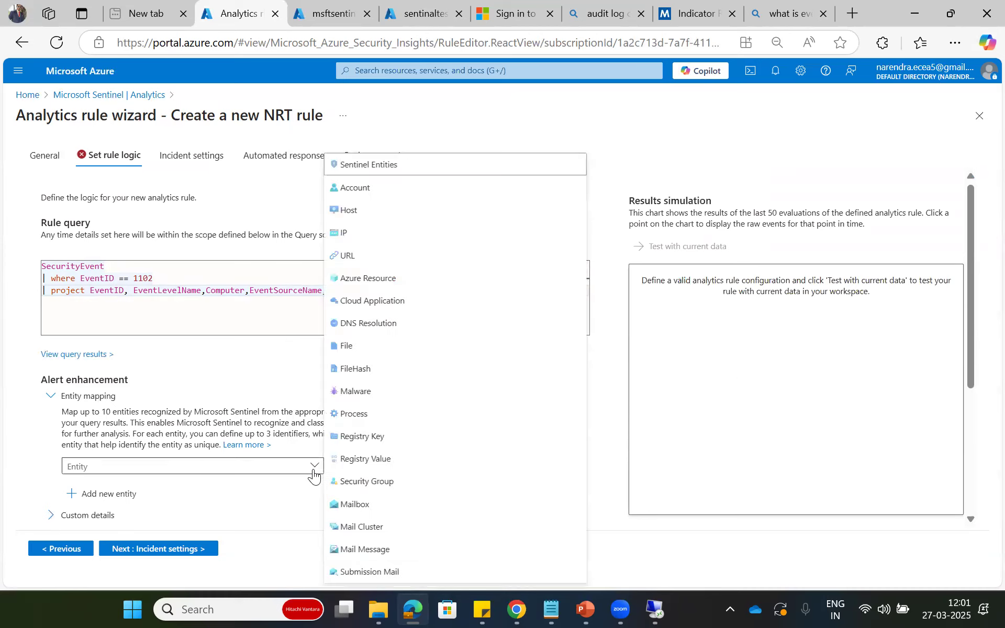
pyautogui.click(269, 485)
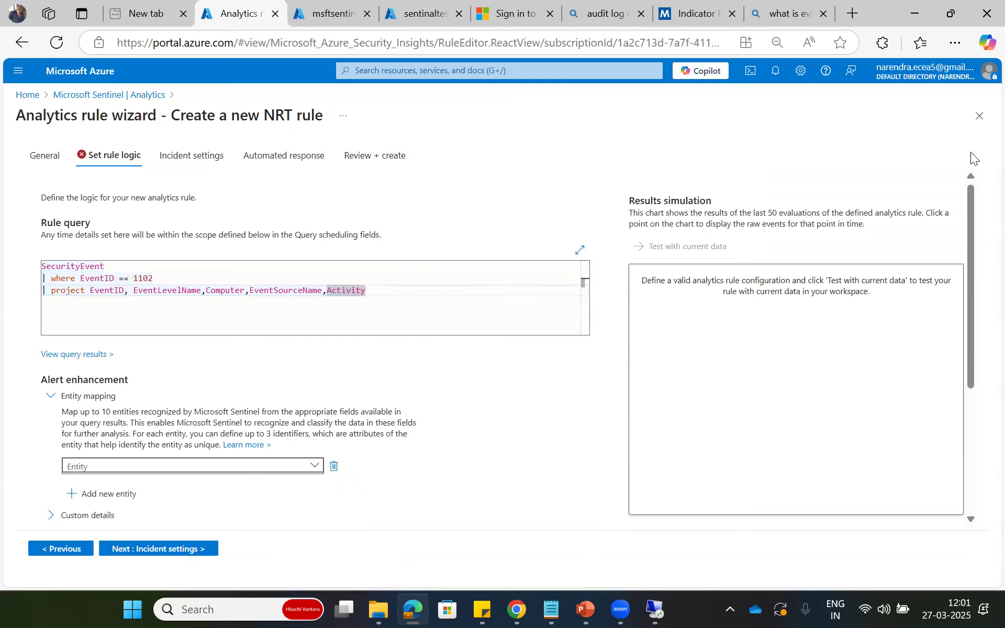
pyautogui.scroll(-3, 969, 205)
pyautogui.scroll(-1, 981, 361)
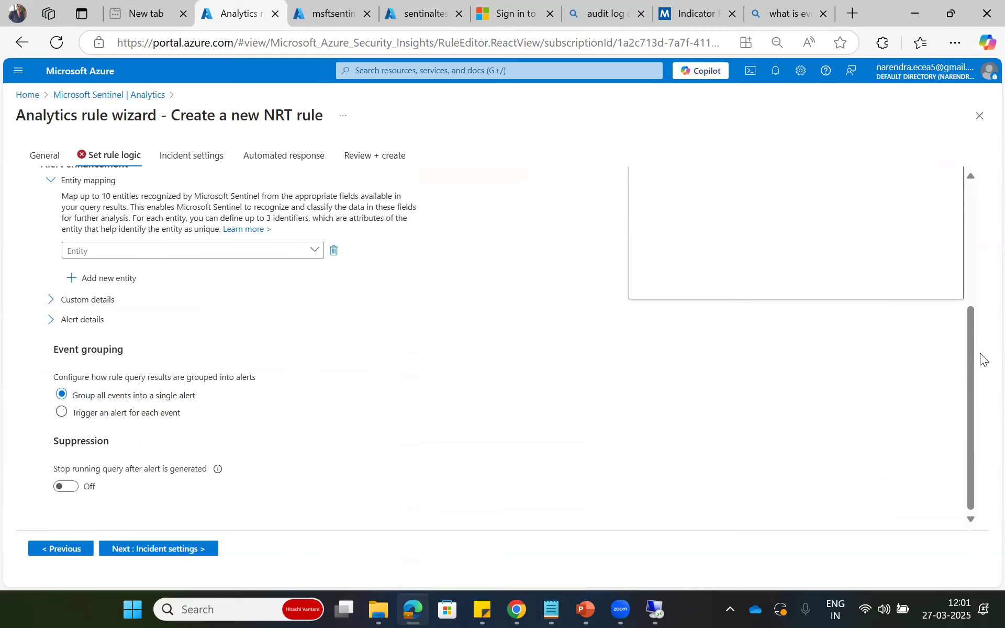
pyautogui.moveTo(973, 370); pyautogui.dragTo(971, 199)
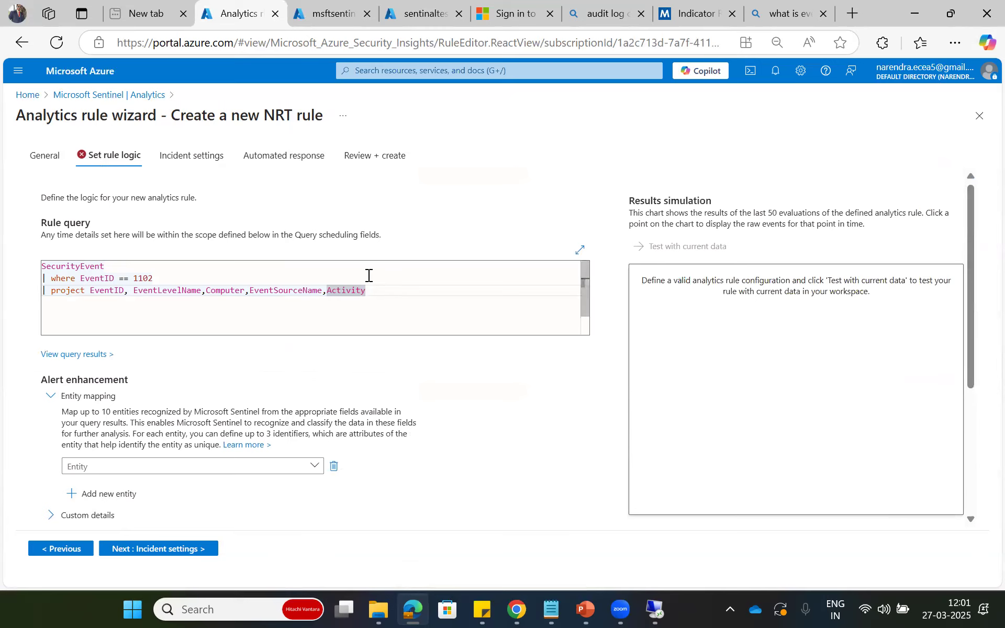
# Copy the entire rule query and reload the rule wizard to start over with a blank rule.
pyautogui.doubleClick(279, 292)
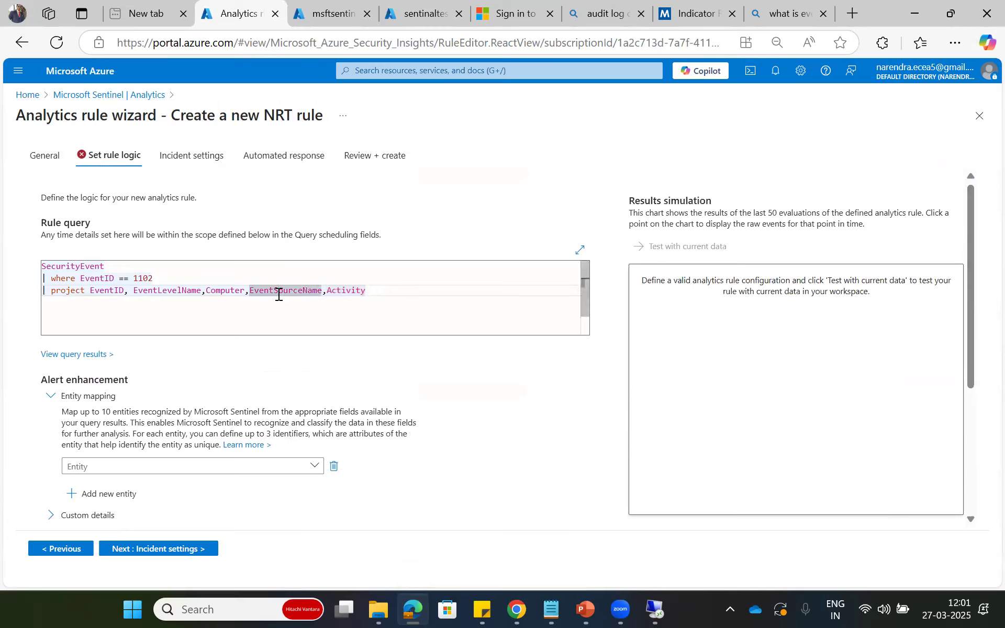
pyautogui.hotkey('ctrl', 'a')
pyautogui.hotkey('ctrl', 'c')
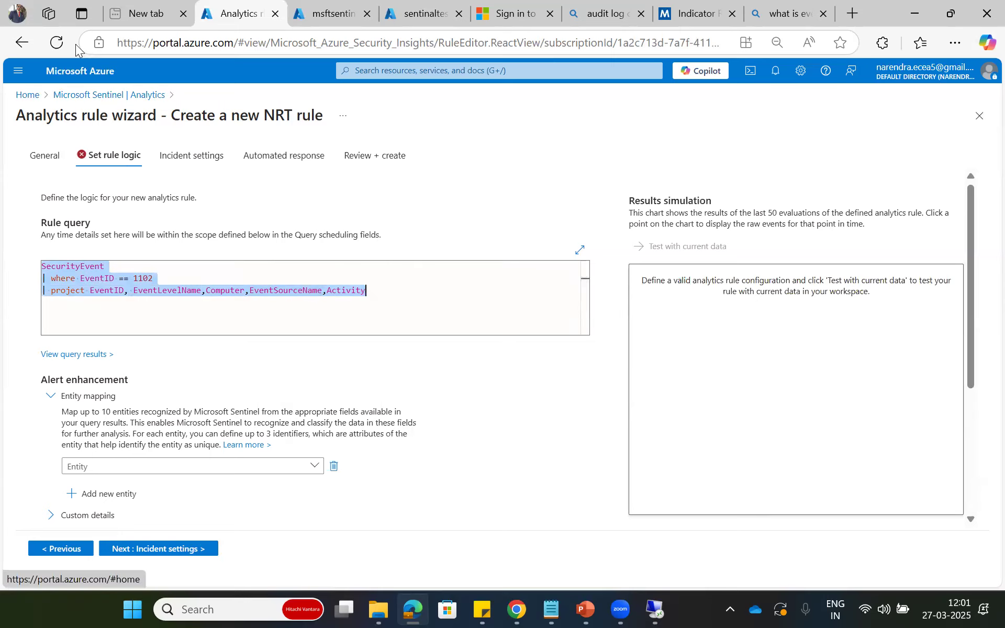
pyautogui.click(59, 43)
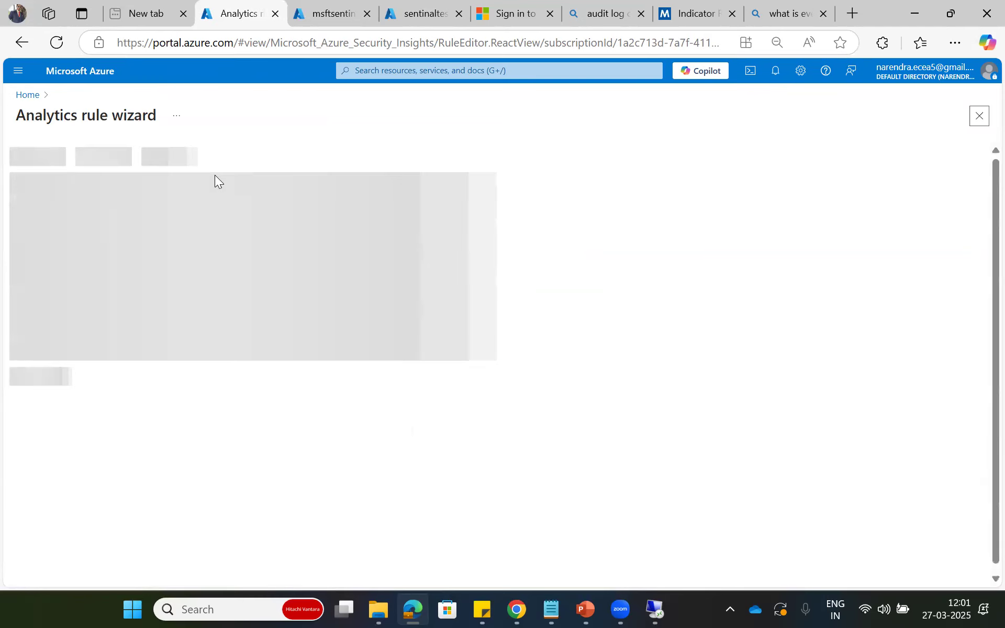
# Paste the copied SecurityEvent query for EventID 1102 into the rule query of the new rule's logic.
pyautogui.click(112, 325)
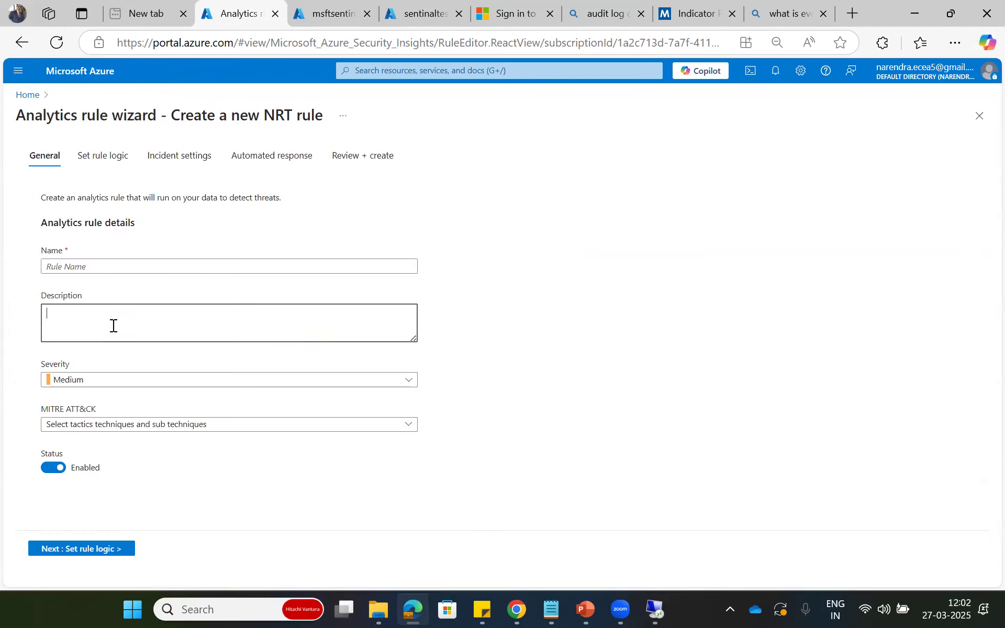
pyautogui.click(78, 266)
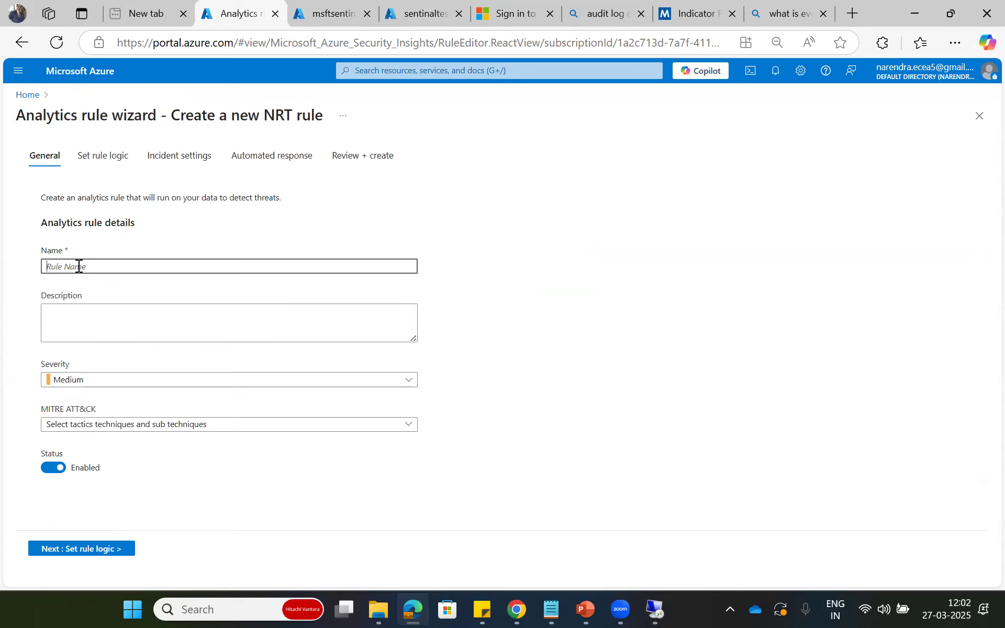
pyautogui.click(96, 160)
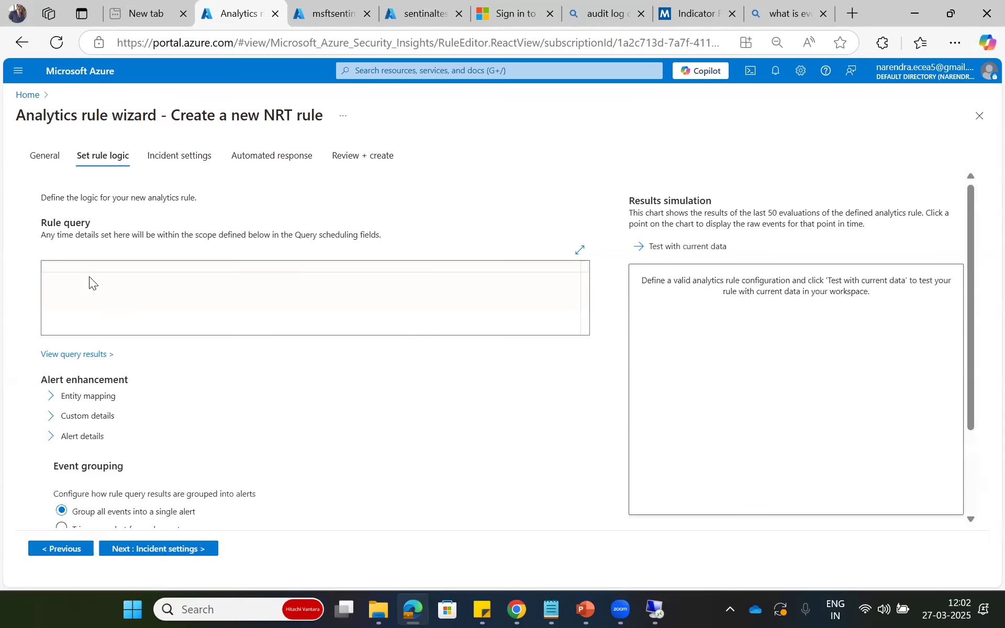
pyautogui.hotkey('ctrl', 'v')
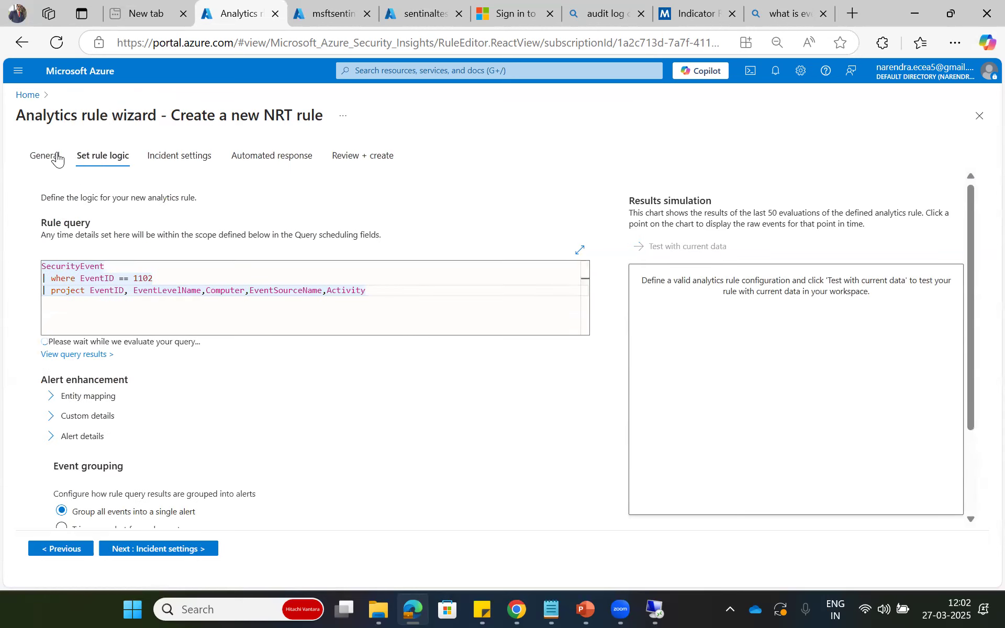
# Look up the alert name in the PowerPoint NRT slide and enter "Audit logs Cleared in Critical server" as rule name and description.
pyautogui.click(55, 155)
pyautogui.click(168, 266)
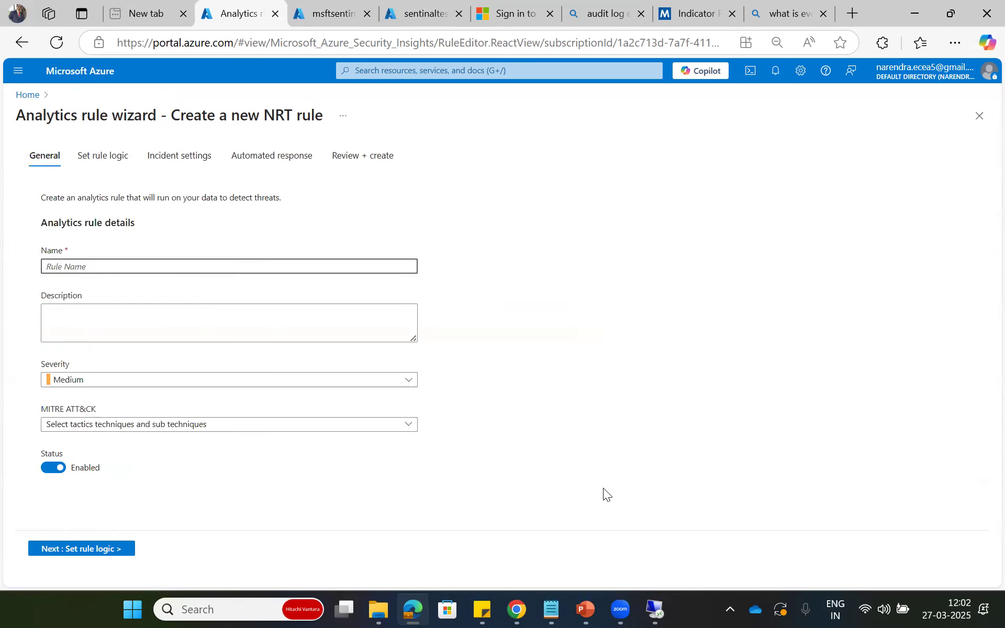
pyautogui.click(589, 609)
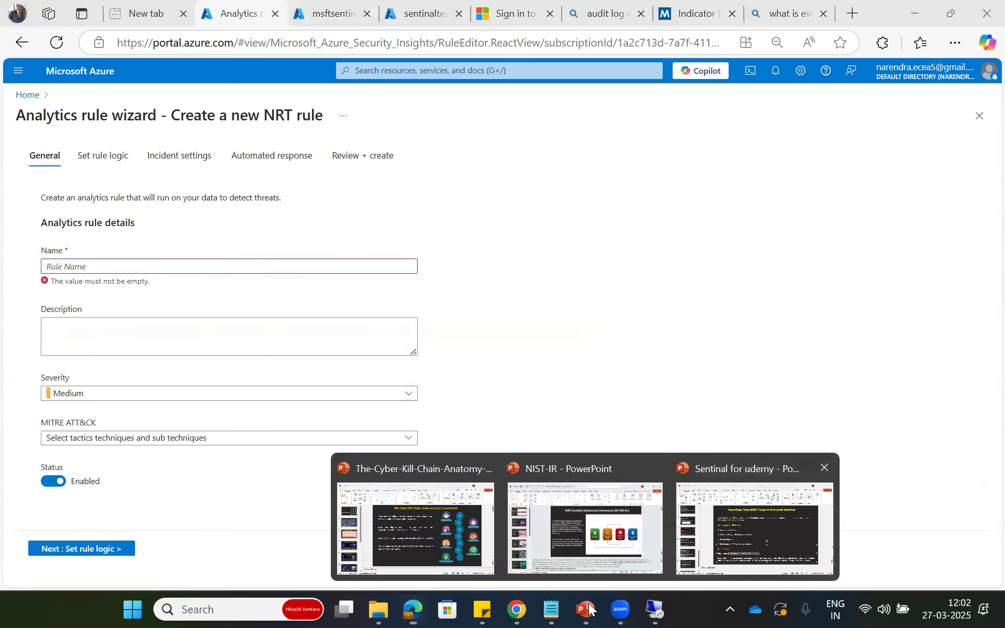
pyautogui.click(754, 526)
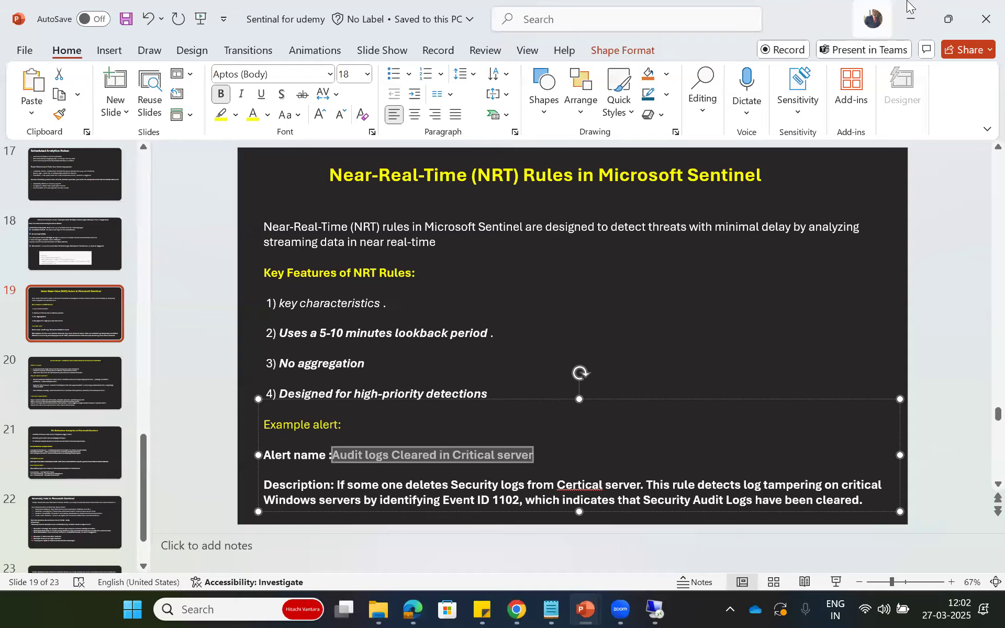
pyautogui.click(906, 8)
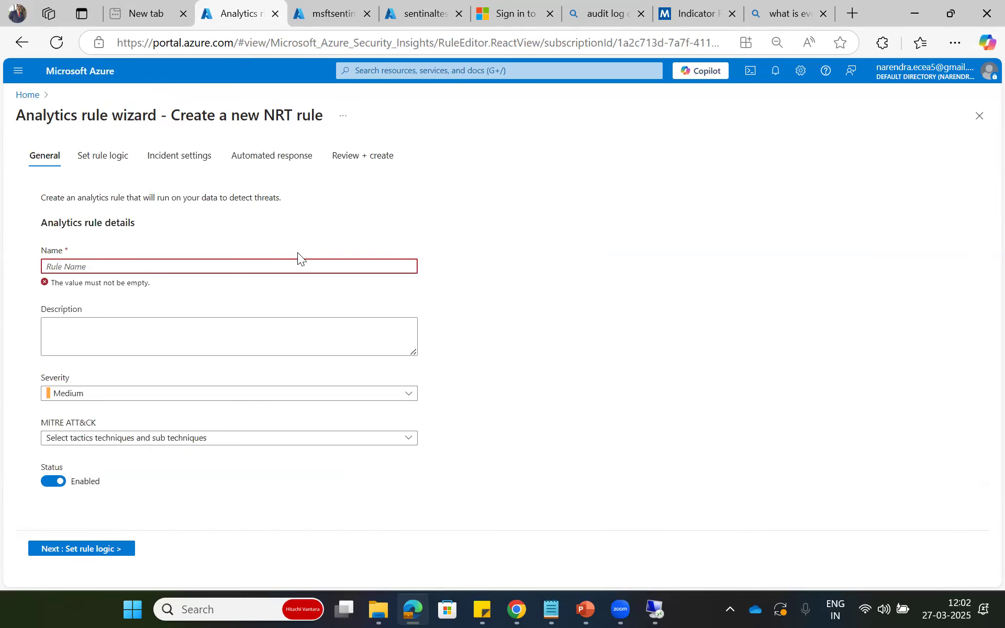
pyautogui.click(246, 267)
pyautogui.write('Audit logs Cleared in Critical server')
pyautogui.click(158, 337)
pyautogui.write('Audit logs Cleared in Critical server')
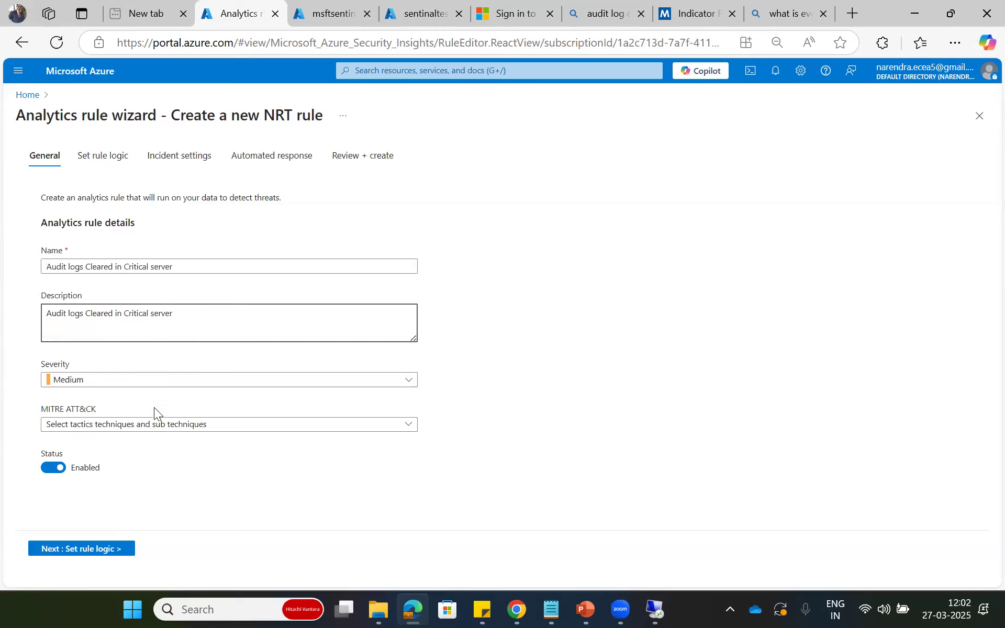
# Search the MITRE ATT&CK tactics for "defe" and expand Defense Evasion to check its techniques.
pyautogui.click(160, 429)
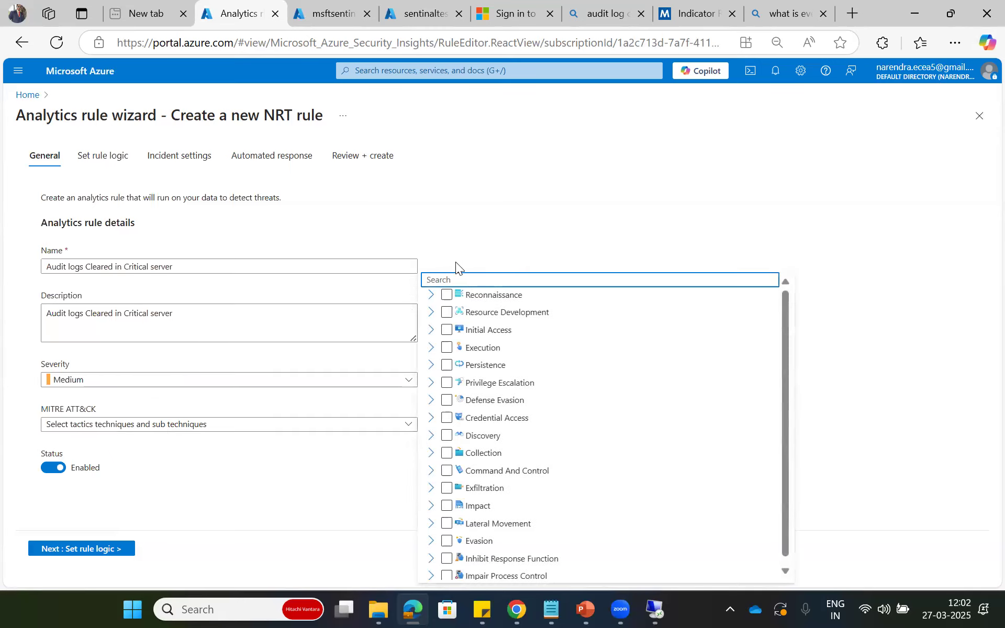
pyautogui.write('defe')
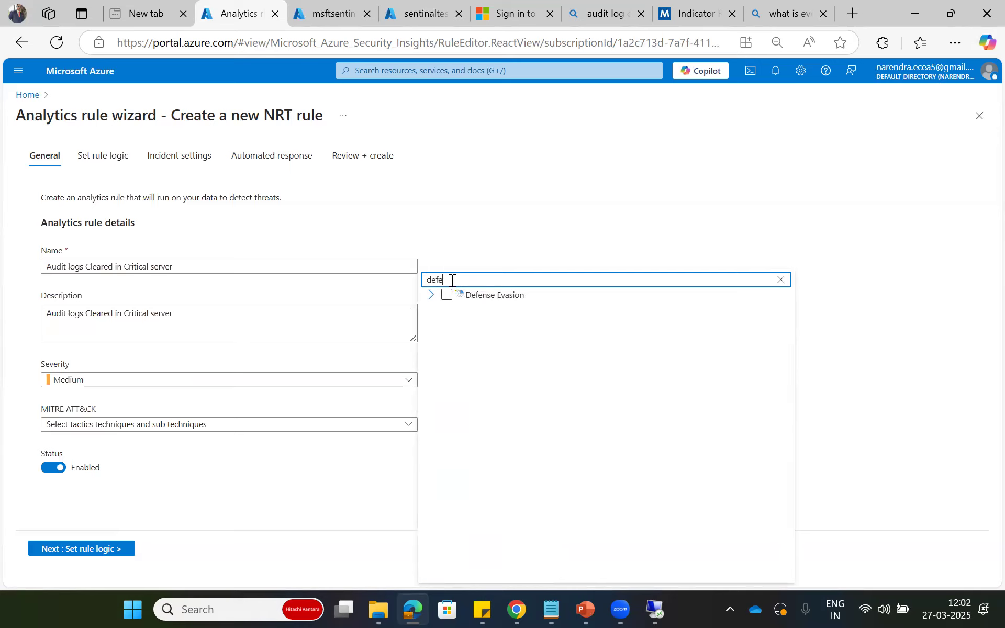
pyautogui.click(432, 296)
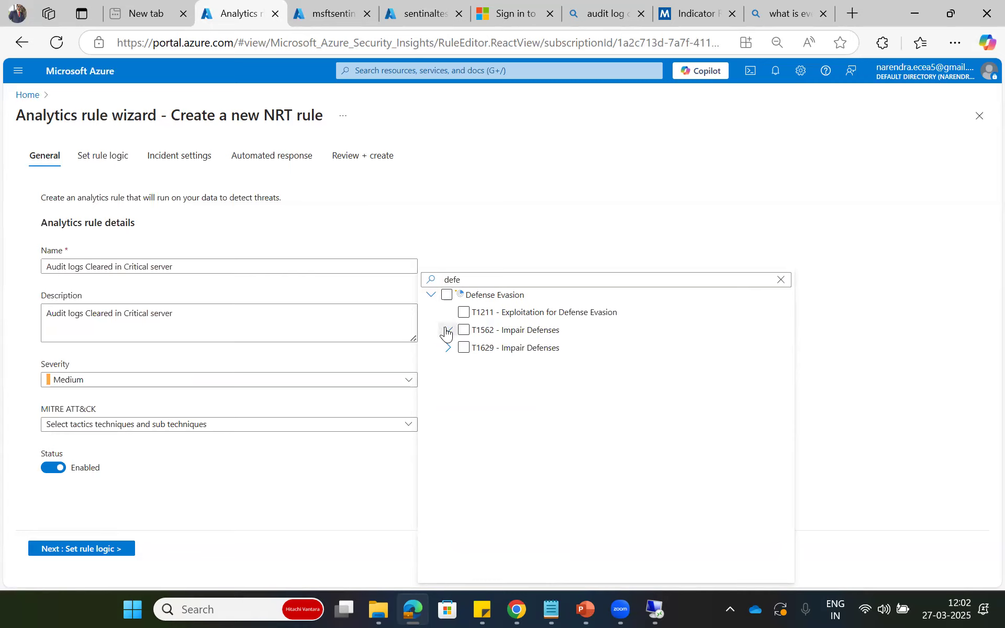
# Copy the sub-technique ID T1070.001 for Clear Windows Event Logs from the MITRE ATT&CK page and return to the rule wizard.
pyautogui.click(693, 9)
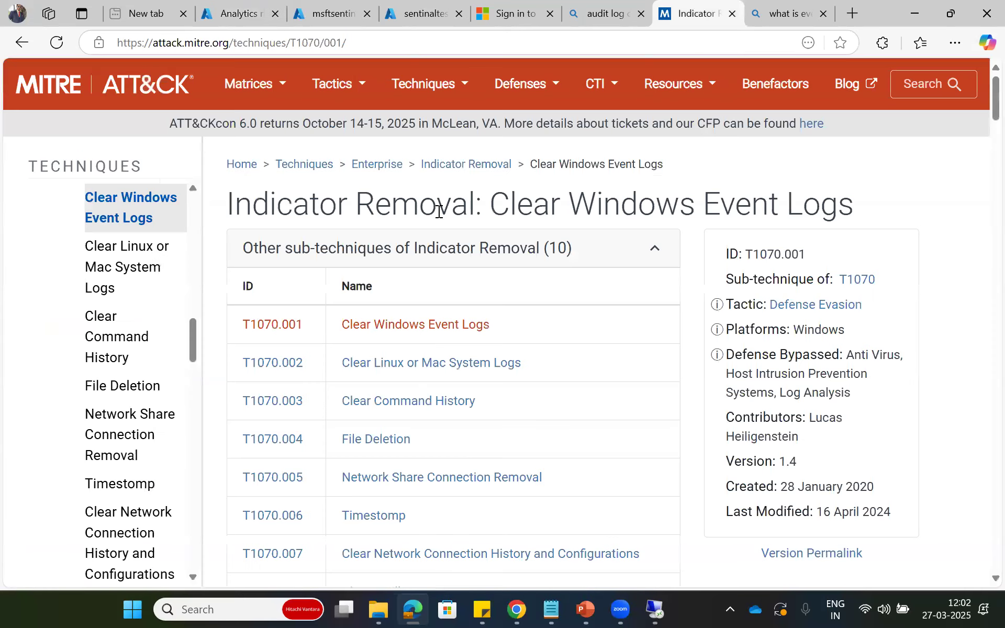
pyautogui.doubleClick(267, 323)
pyautogui.hotkey('ctrl', 'c')
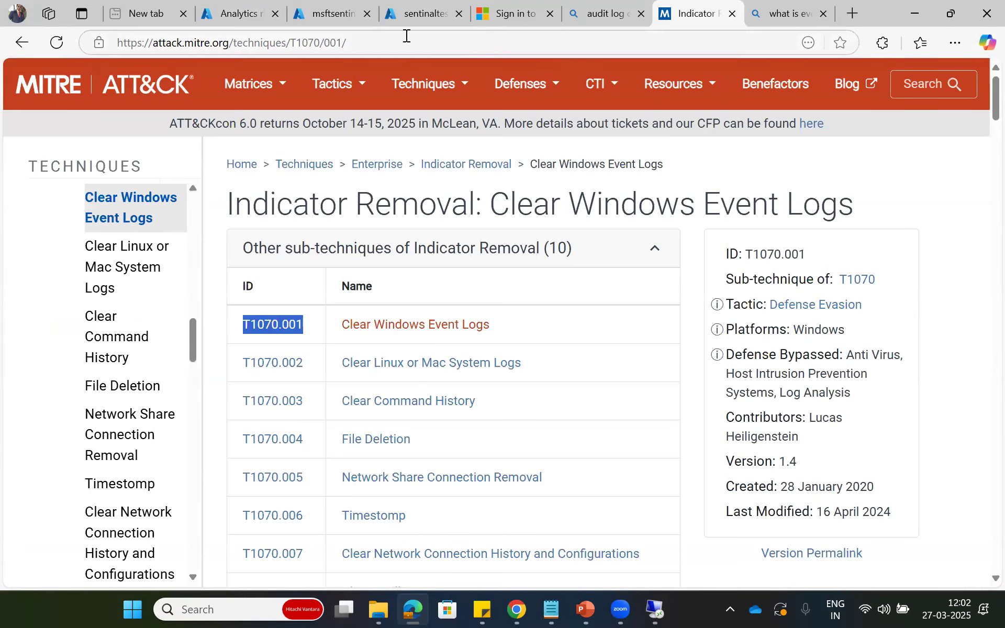
pyautogui.click(234, 14)
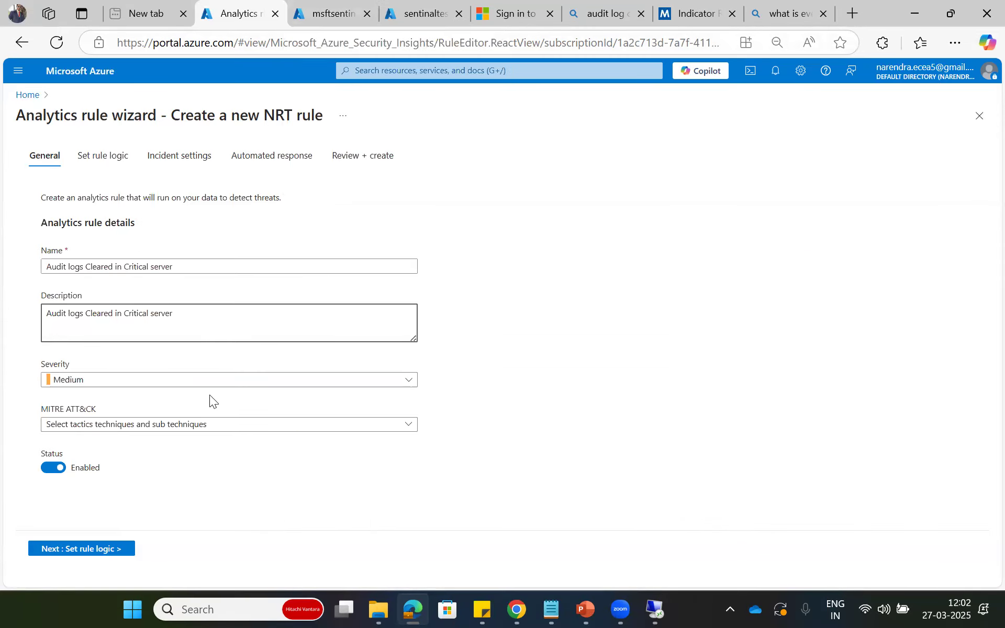
# Search the rule's MITRE ATT&CK list for T1070.001 and select Defense Evasion with T1070 - Indicator Removal on Host.
pyautogui.click(222, 425)
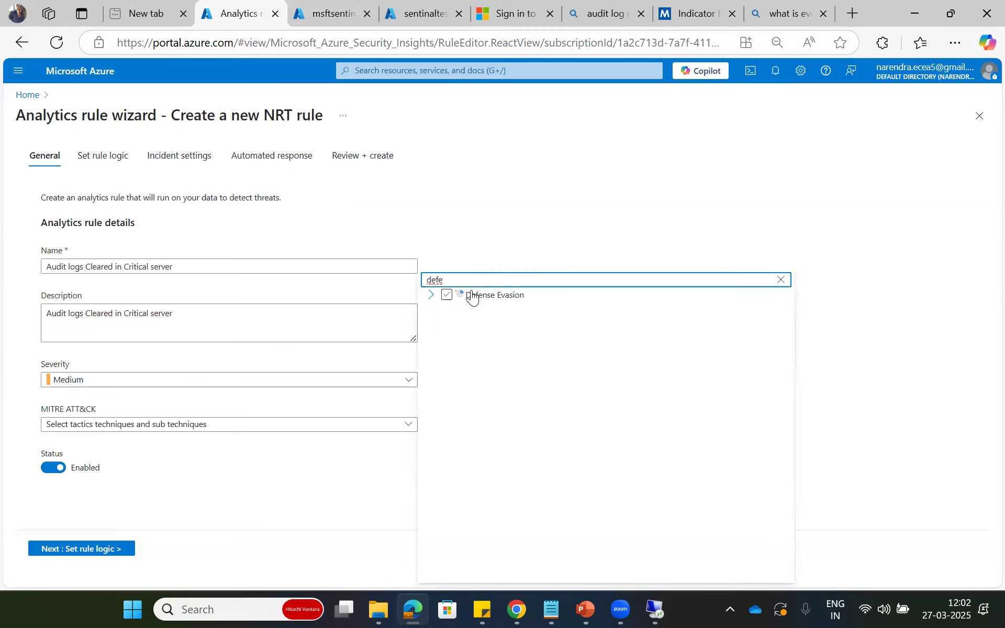
pyautogui.press('BackSpace')
pyautogui.press('BackSpace')
pyautogui.press('BackSpace')
pyautogui.press('BackSpace')
pyautogui.hotkey('ctrl', 'v')
pyautogui.click(433, 295)
pyautogui.click(447, 295)
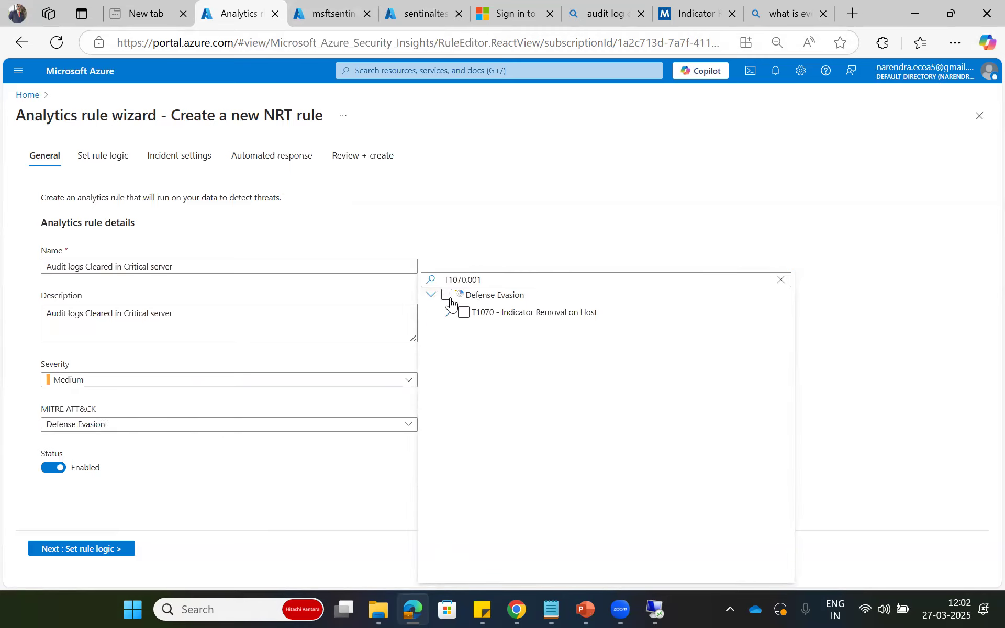
pyautogui.click(463, 313)
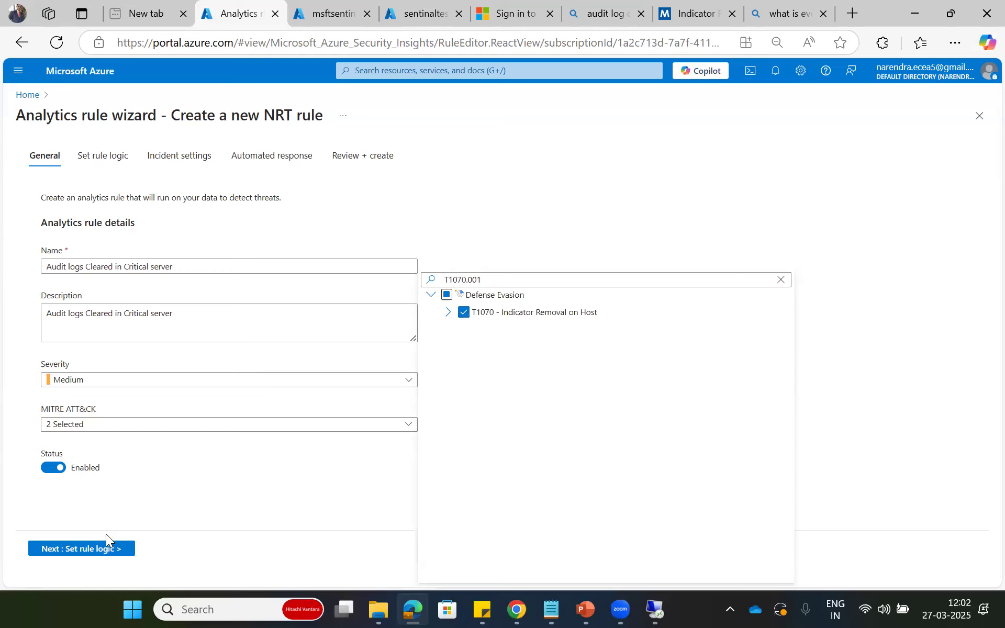
# Advance the NRT rule wizard through rule logic, incident settings and automated response with defaults kept, and check the final review summary.
pyautogui.click(84, 156)
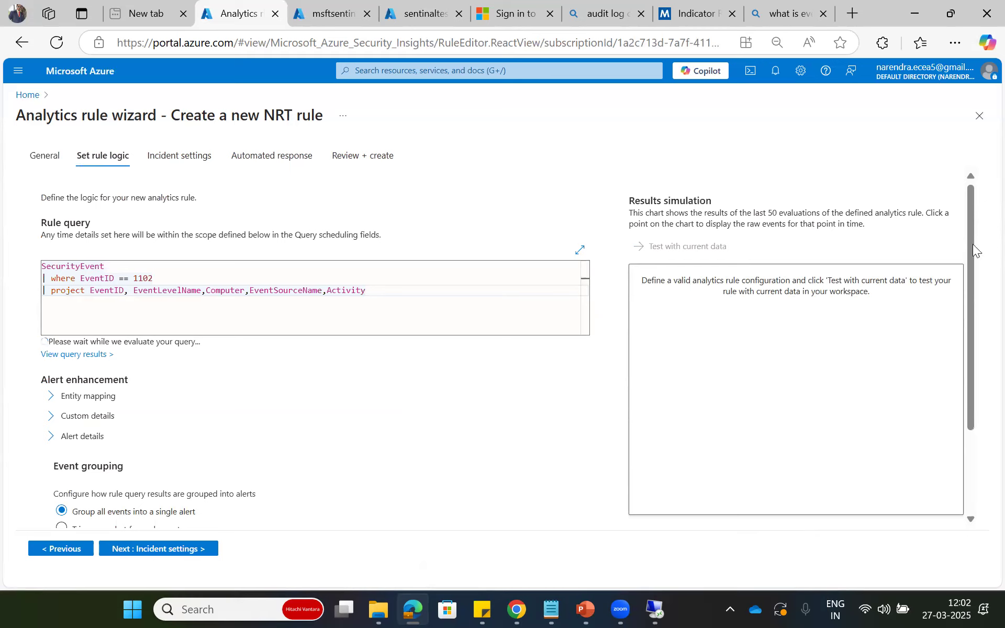
pyautogui.moveTo(969, 240); pyautogui.dragTo(971, 358)
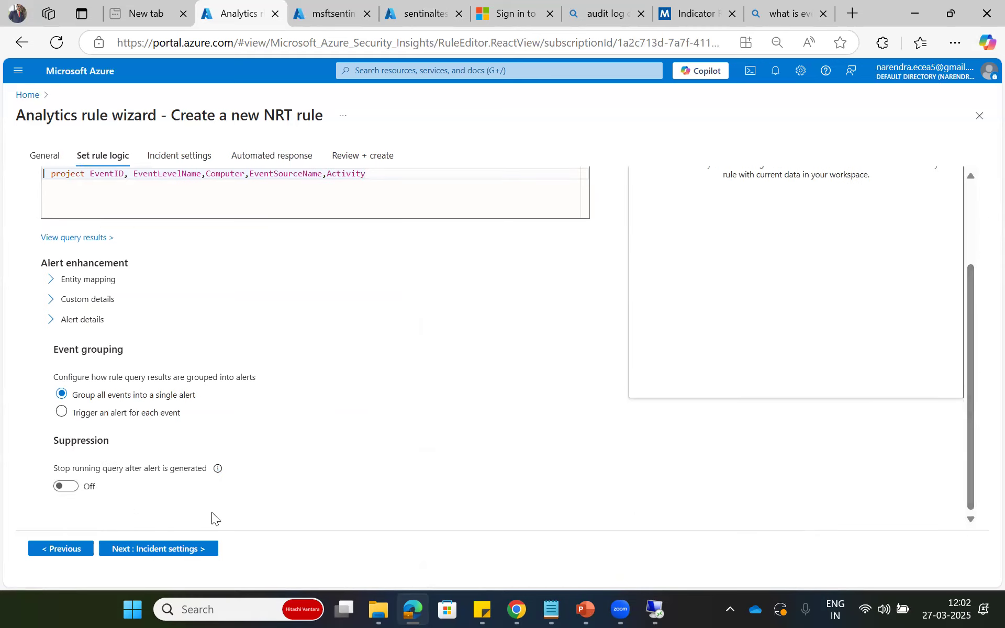
pyautogui.click(174, 547)
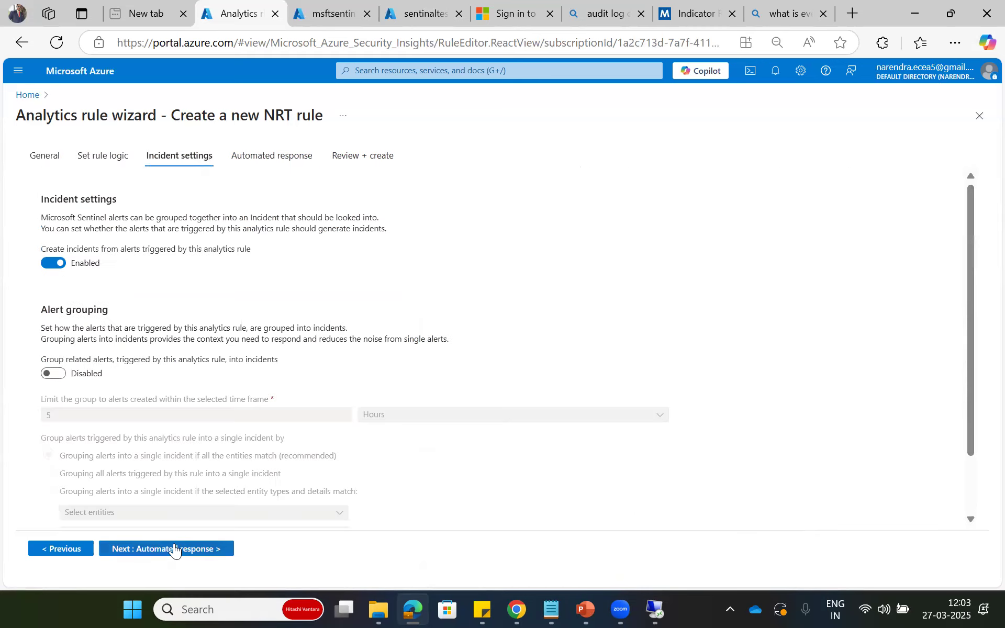
pyautogui.click(174, 548)
pyautogui.click(174, 549)
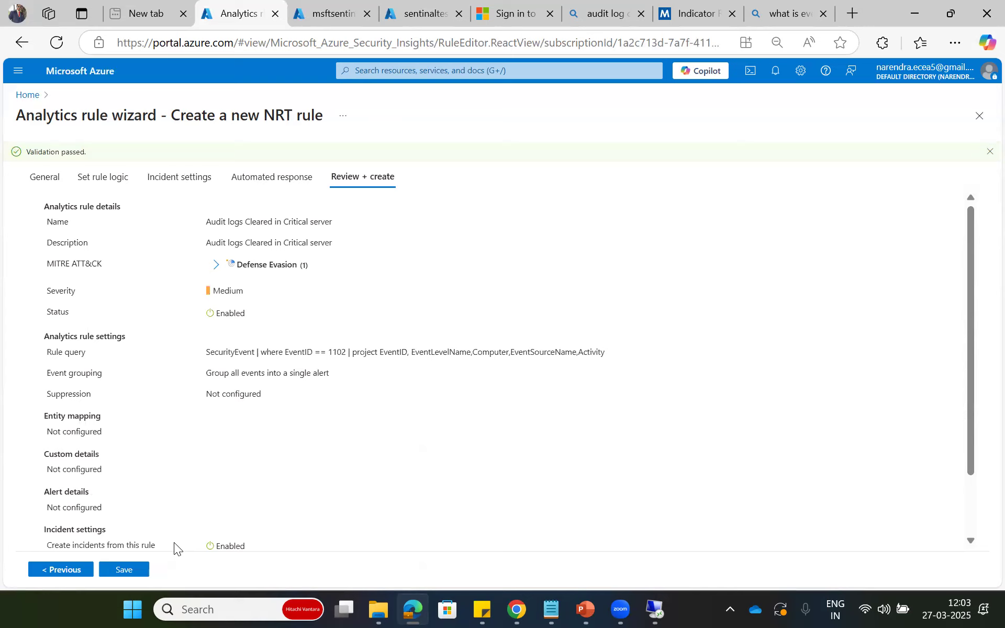
pyautogui.moveTo(972, 378); pyautogui.dragTo(978, 455)
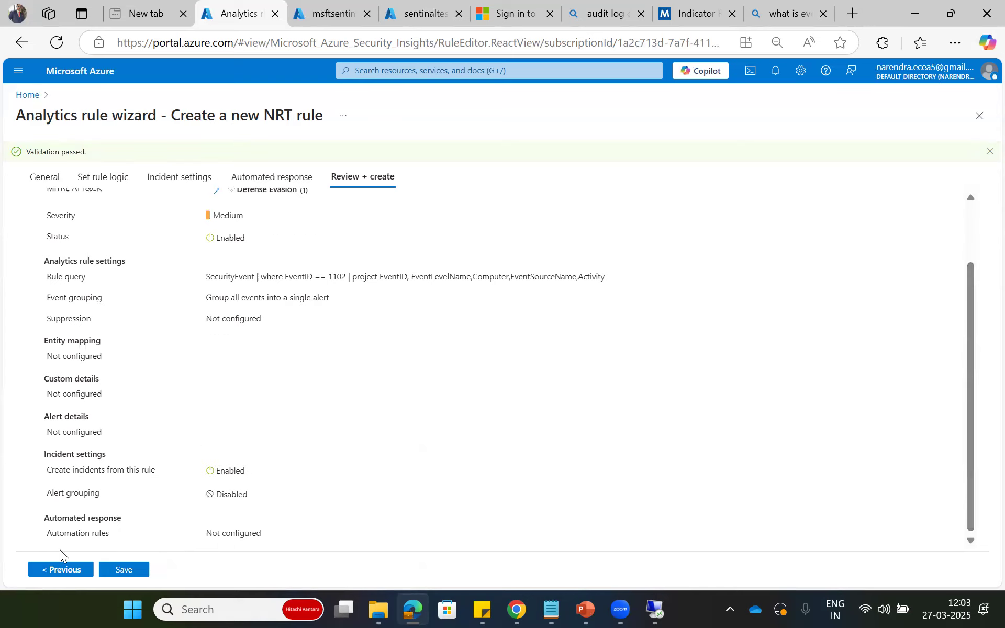
# Go back to the rule's incident settings and examine the alert grouping options, leaving grouping disabled.
pyautogui.click(65, 571)
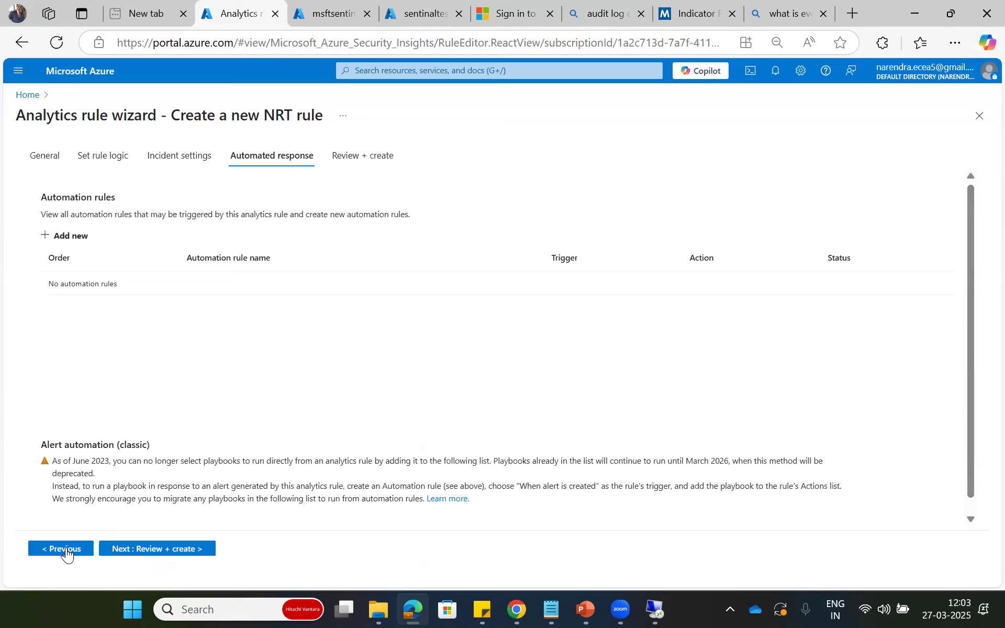
pyautogui.click(66, 550)
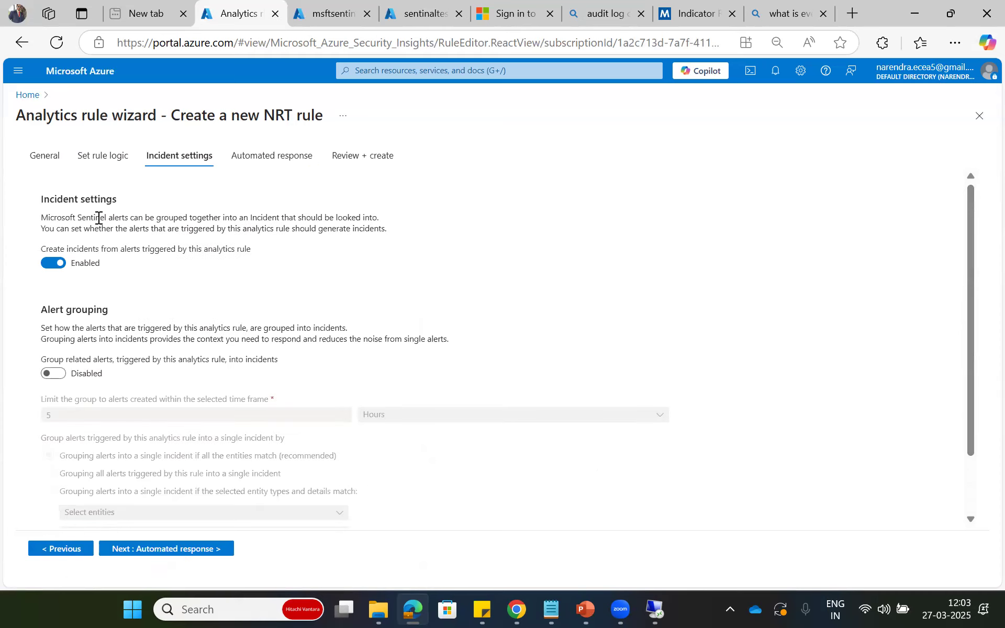
pyautogui.click(56, 374)
pyautogui.click(55, 374)
pyautogui.moveTo(976, 426); pyautogui.dragTo(973, 345)
pyautogui.moveTo(981, 422); pyautogui.dragTo(980, 500)
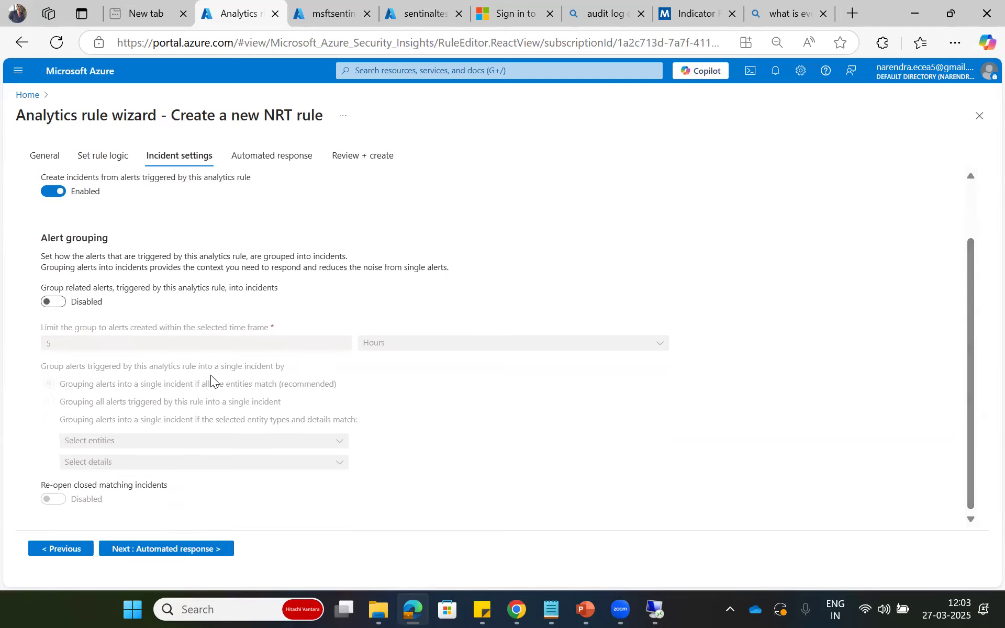
# Return to the final review of the NRT rule and save it.
pyautogui.click(173, 552)
pyautogui.click(180, 550)
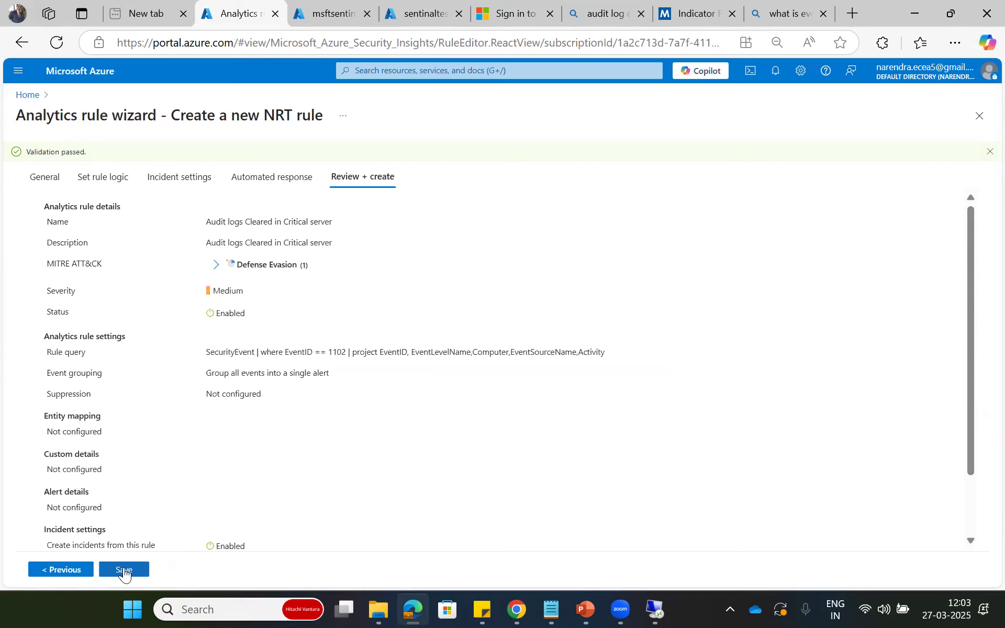
pyautogui.click(123, 571)
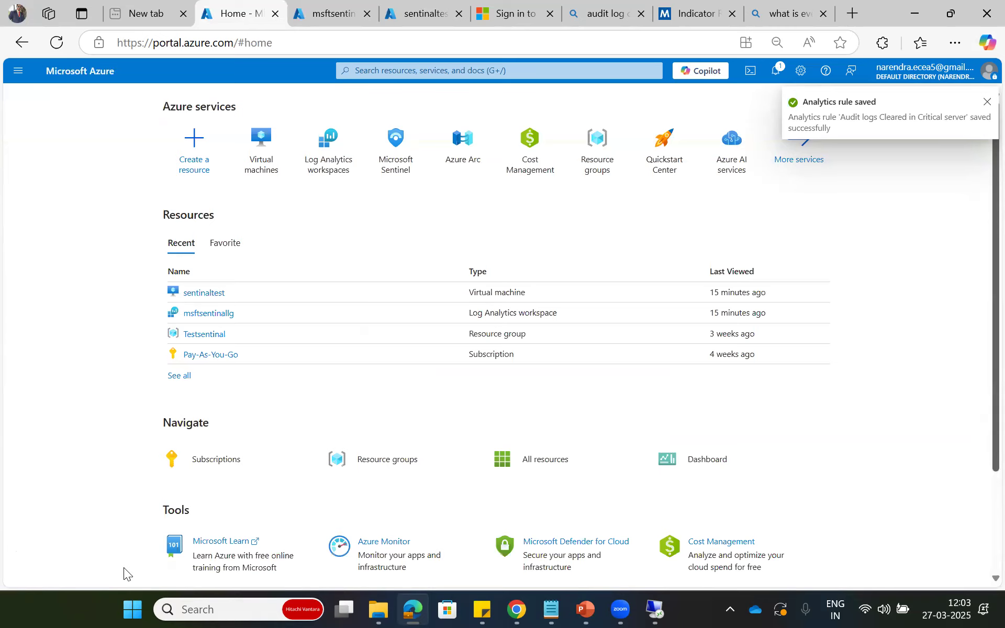
# Open the Analytics page of the msftsentinallg workspace in Microsoft Sentinel.
pyautogui.click(381, 148)
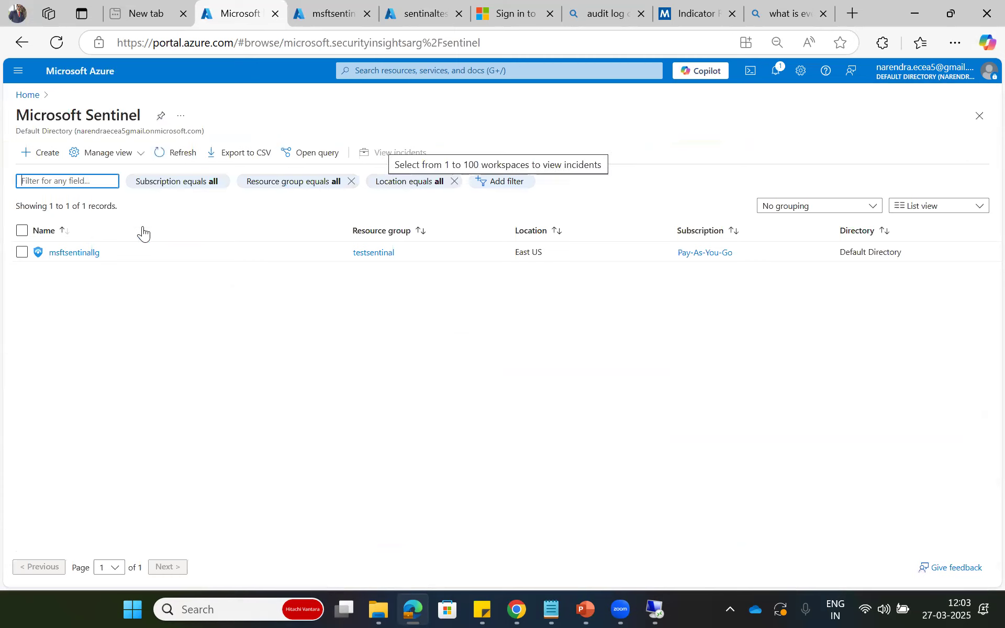
pyautogui.click(71, 253)
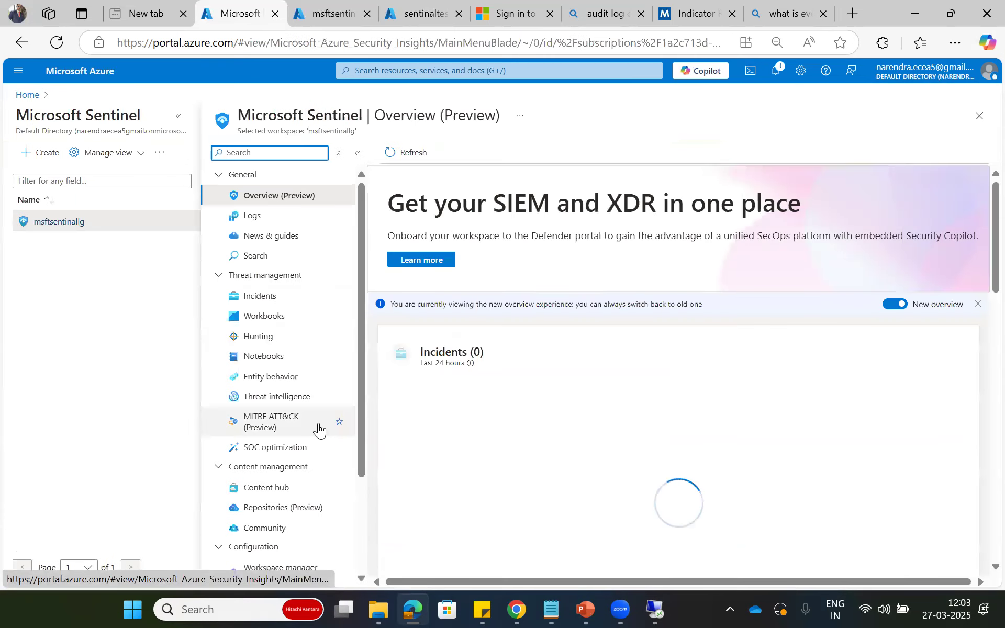
pyautogui.moveTo(364, 419); pyautogui.dragTo(375, 518)
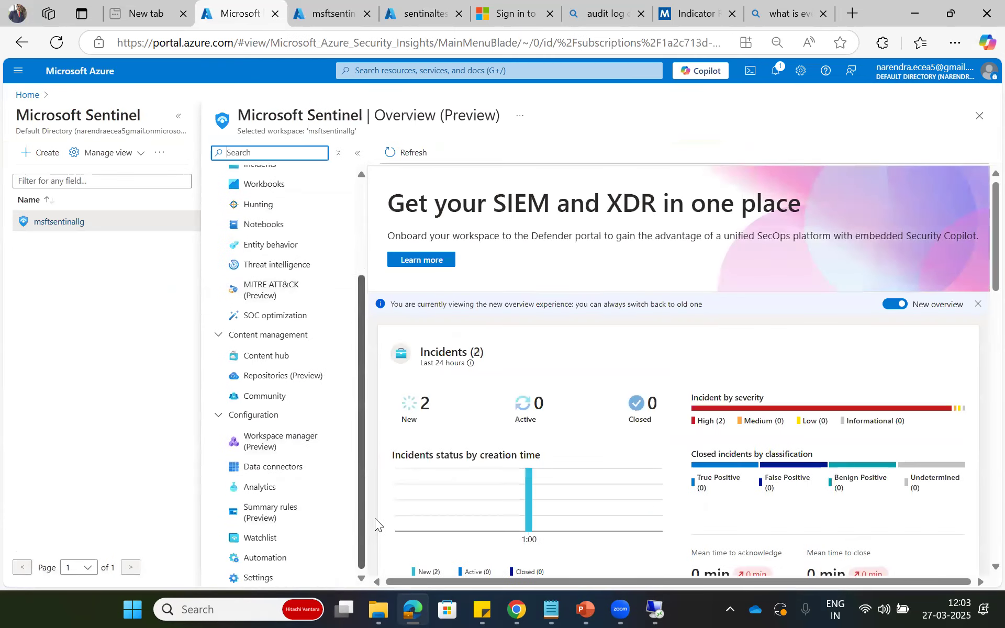
pyautogui.click(284, 485)
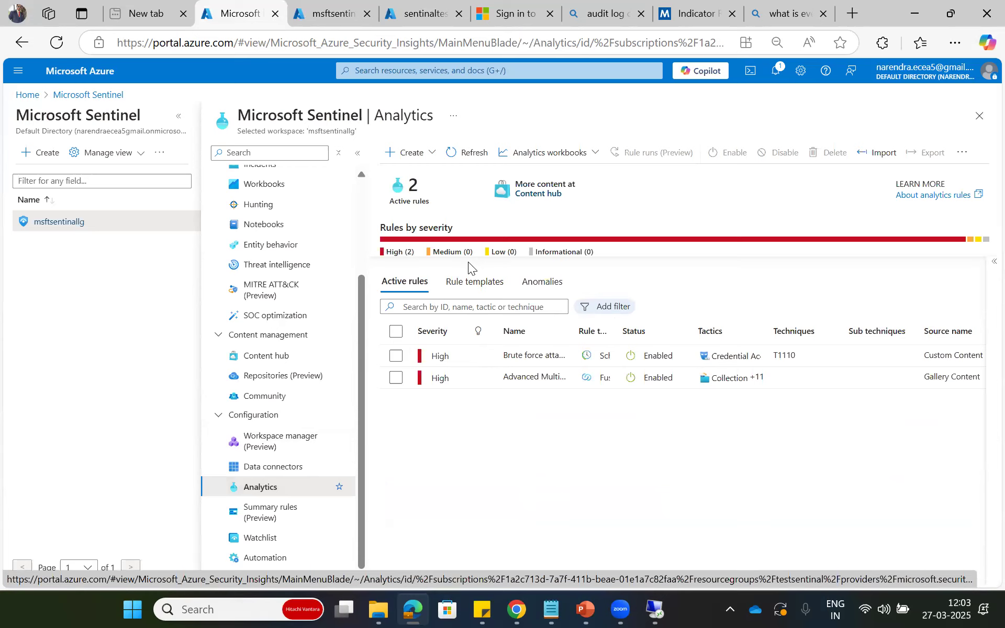
# Refresh the active analytics rules and widen the Name and Rule type columns to read them in full.
pyautogui.click(481, 156)
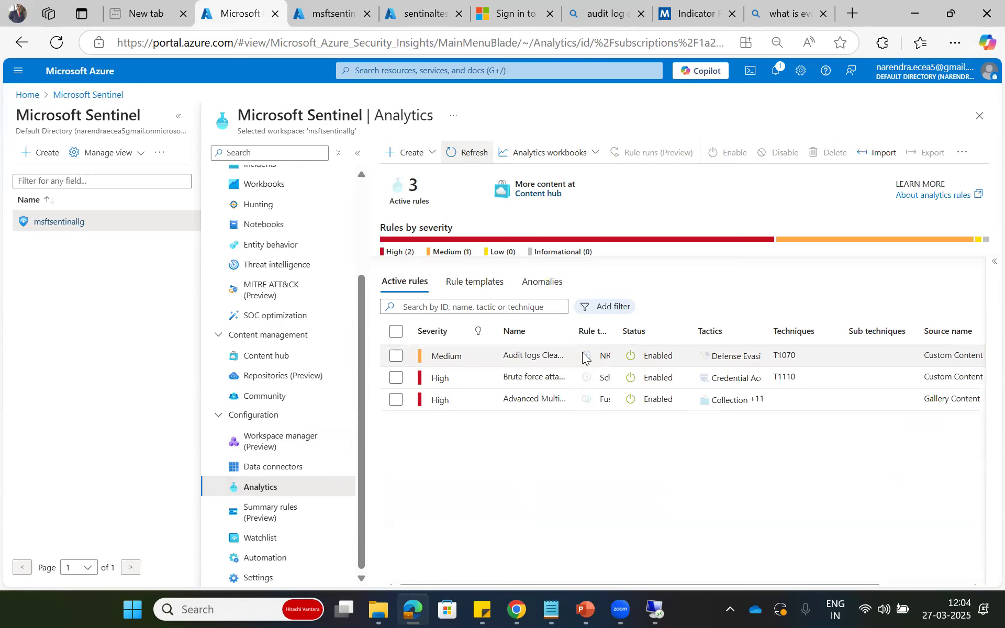
pyautogui.moveTo(574, 333); pyautogui.dragTo(702, 331)
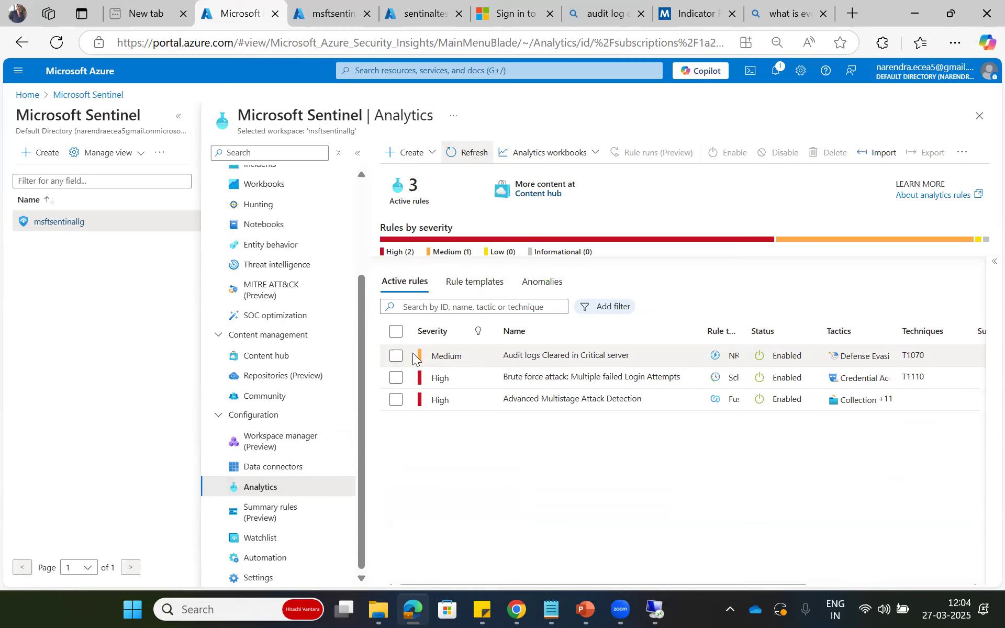
pyautogui.moveTo(745, 327); pyautogui.dragTo(787, 332)
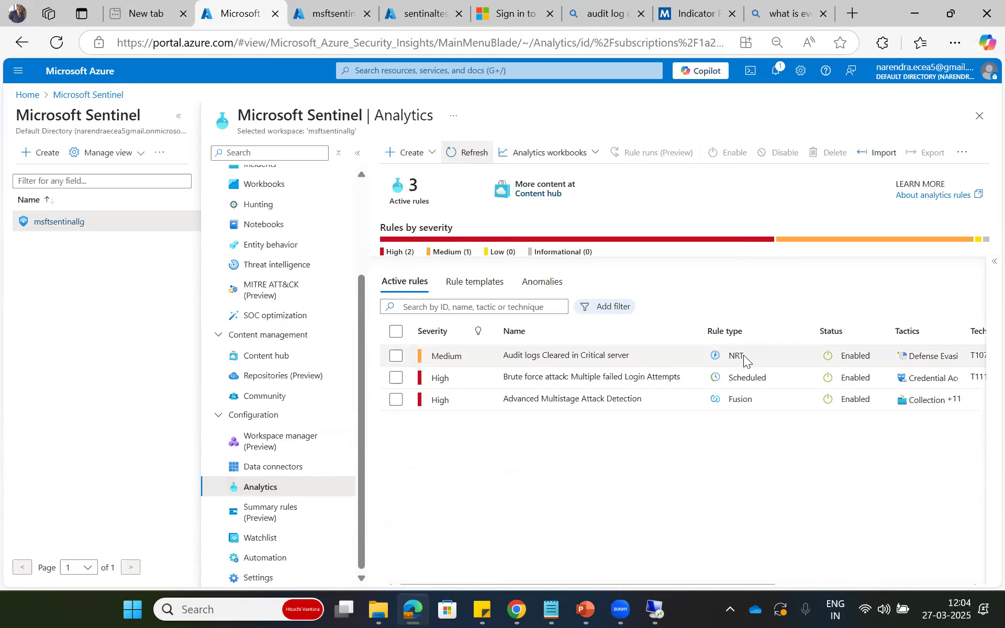
# Check the workspace's Incidents list and the EventID 1102 query results in Log Analytics.
pyautogui.moveTo(359, 412); pyautogui.dragTo(361, 310)
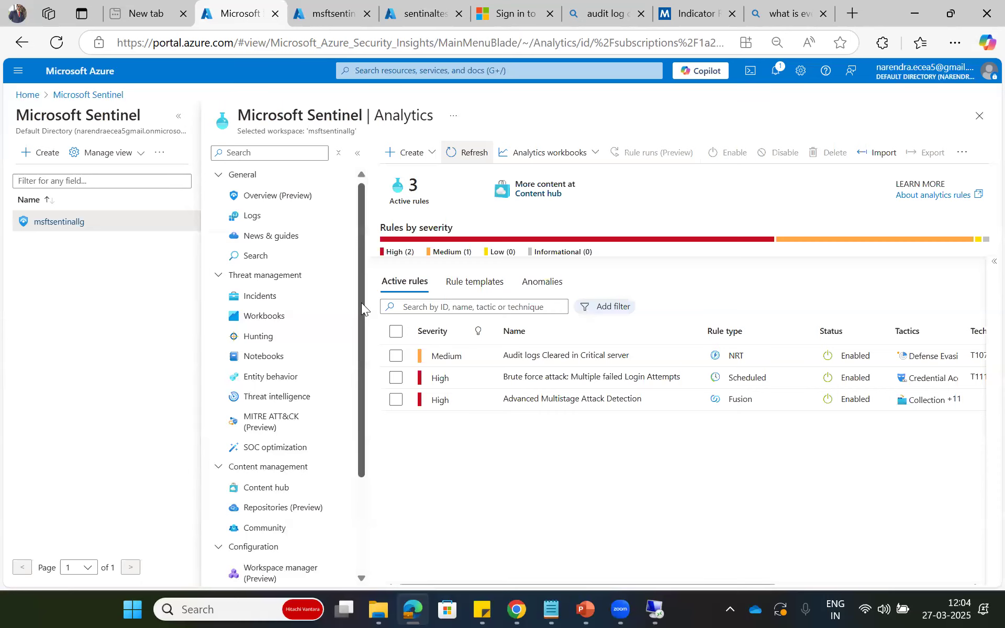
pyautogui.click(283, 296)
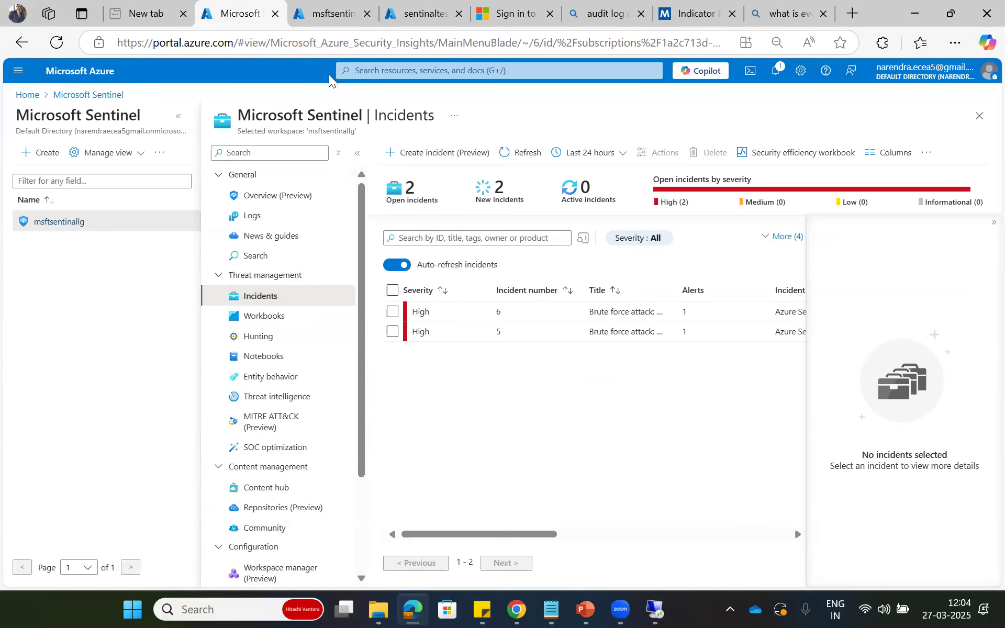
pyautogui.click(317, 16)
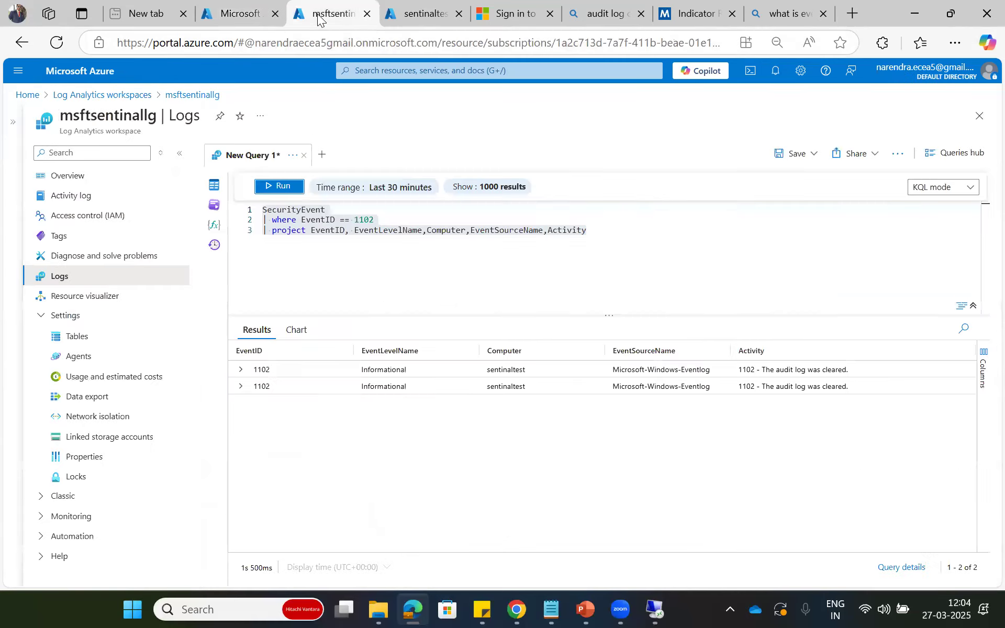
# Download the RDP file for the sentinaltest virtual machine, keep it despite the browser warning, and open it.
pyautogui.click(429, 15)
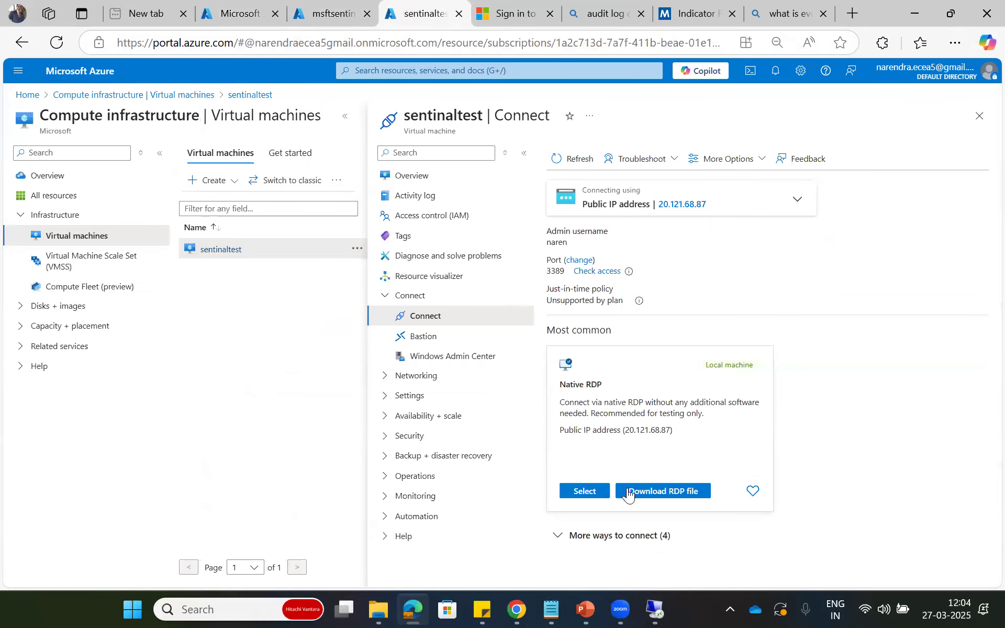
pyautogui.click(662, 482)
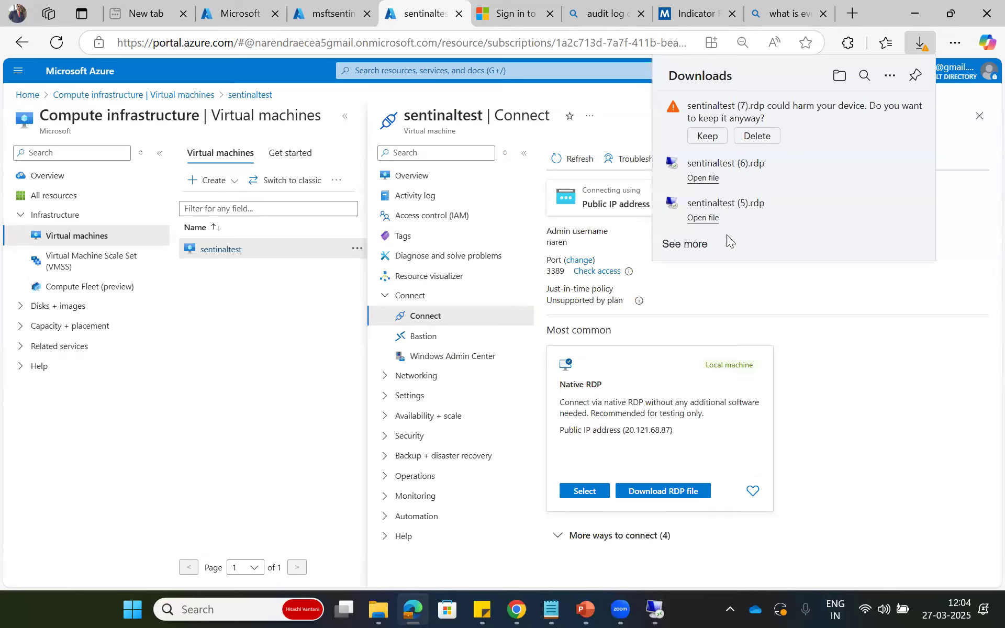
pyautogui.click(706, 138)
pyautogui.click(700, 121)
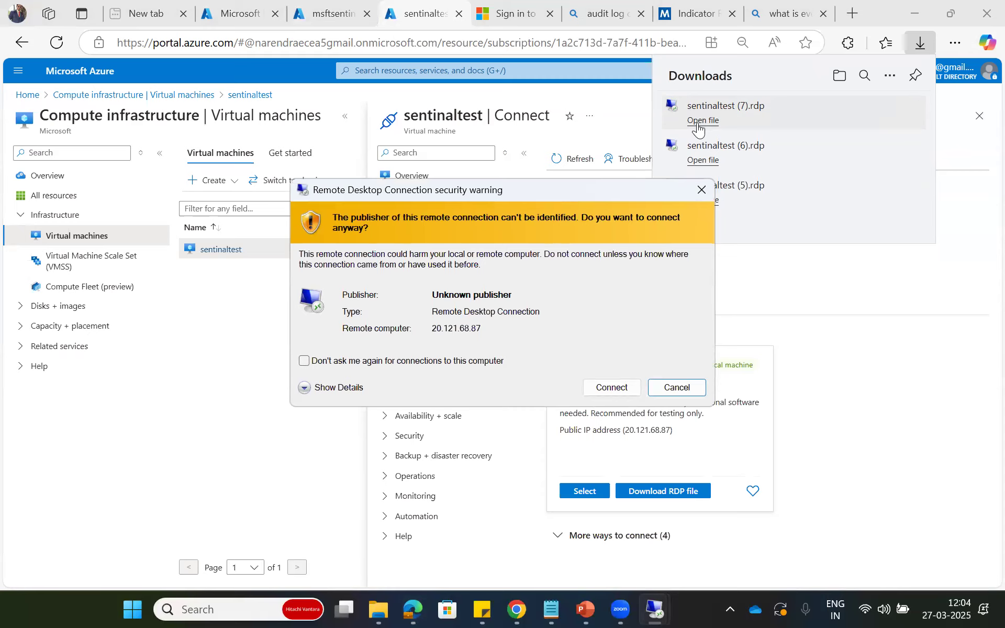
# Connect to the sentinaltest machine with the account password, accept its untrusted certificate, and dismiss the old session's disconnection notice.
pyautogui.click(610, 386)
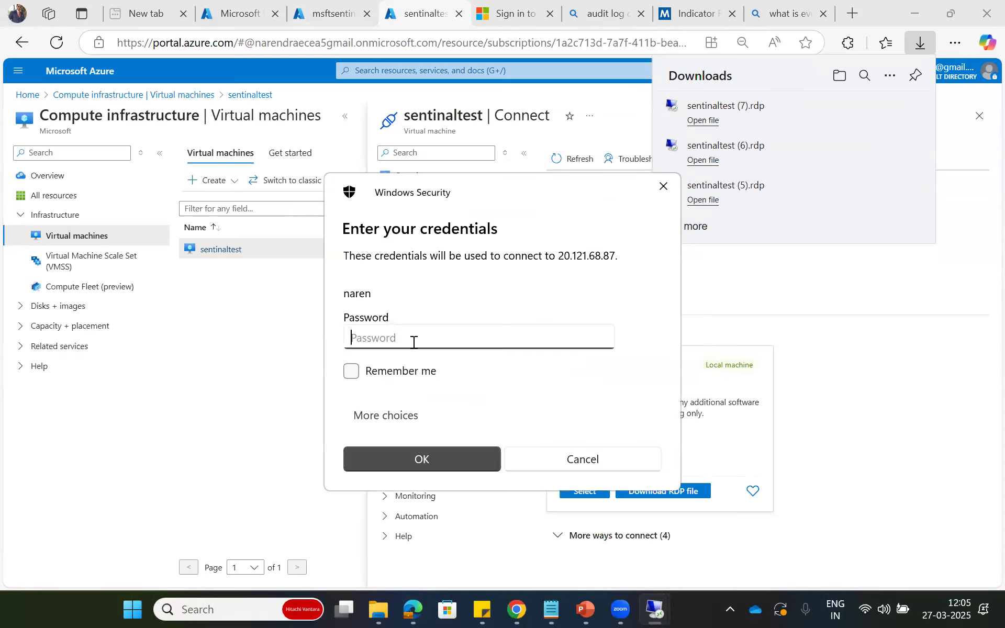
pyautogui.write('•••••••••••••')
pyautogui.press('Return')
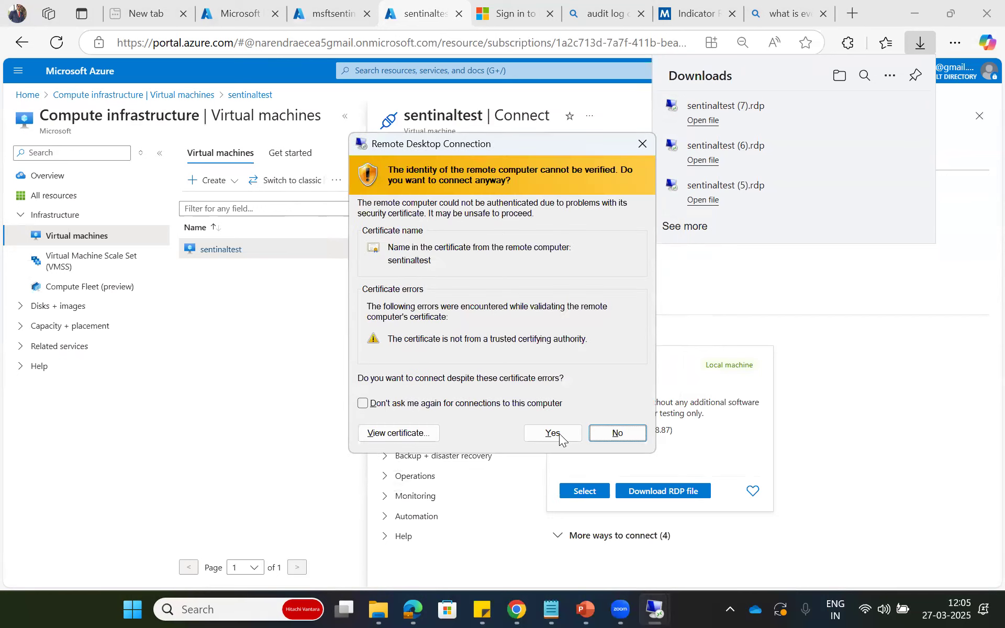
pyautogui.click(560, 433)
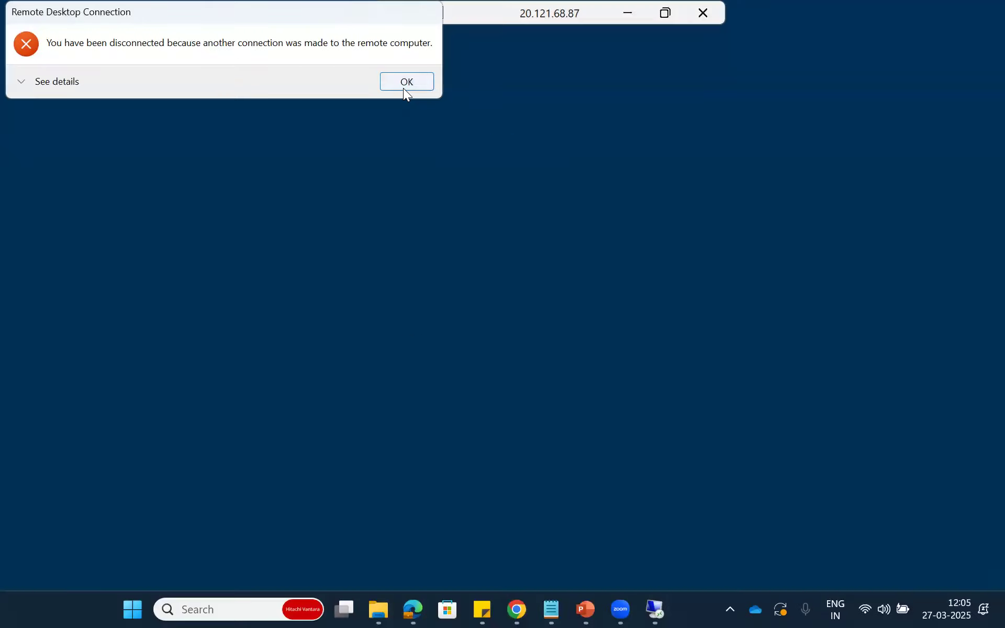
pyautogui.click(404, 87)
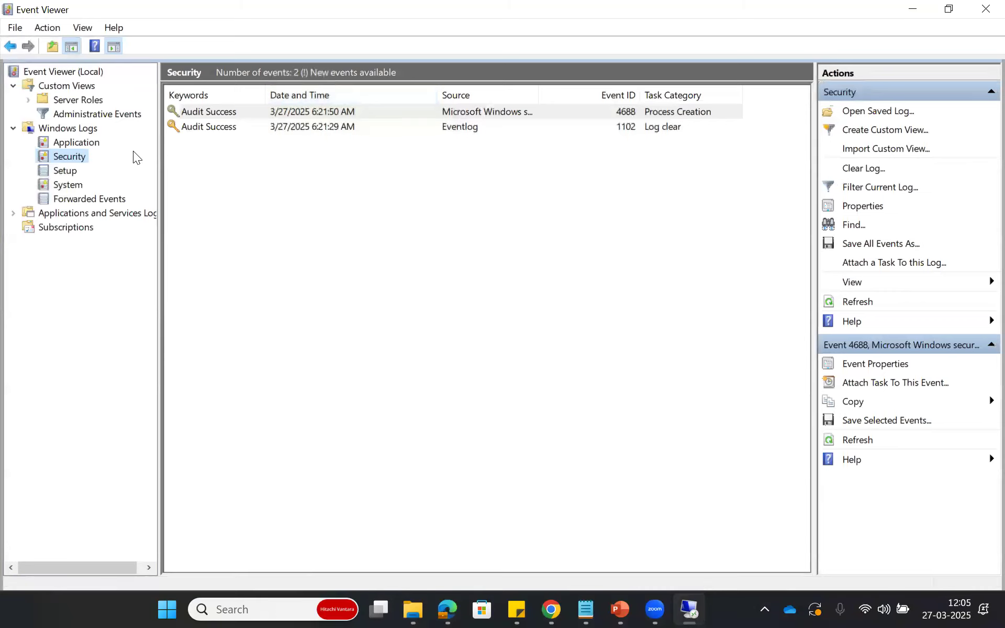
# Reload the Security log in the remote Event Viewer by way of the Setup log and look over its events.
pyautogui.click(74, 170)
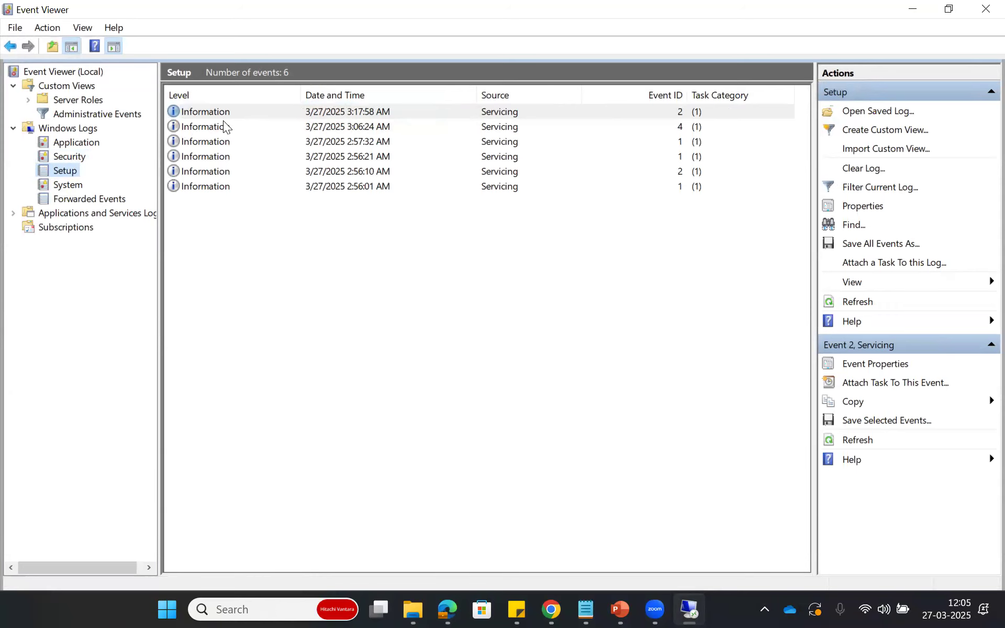
pyautogui.click(223, 123)
pyautogui.click(78, 156)
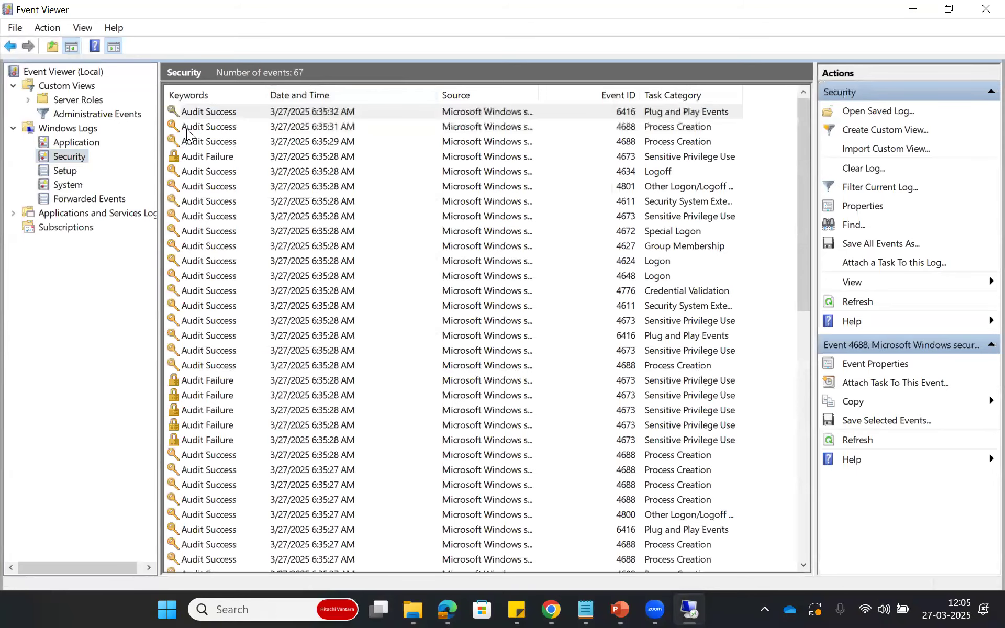
pyautogui.click(222, 203)
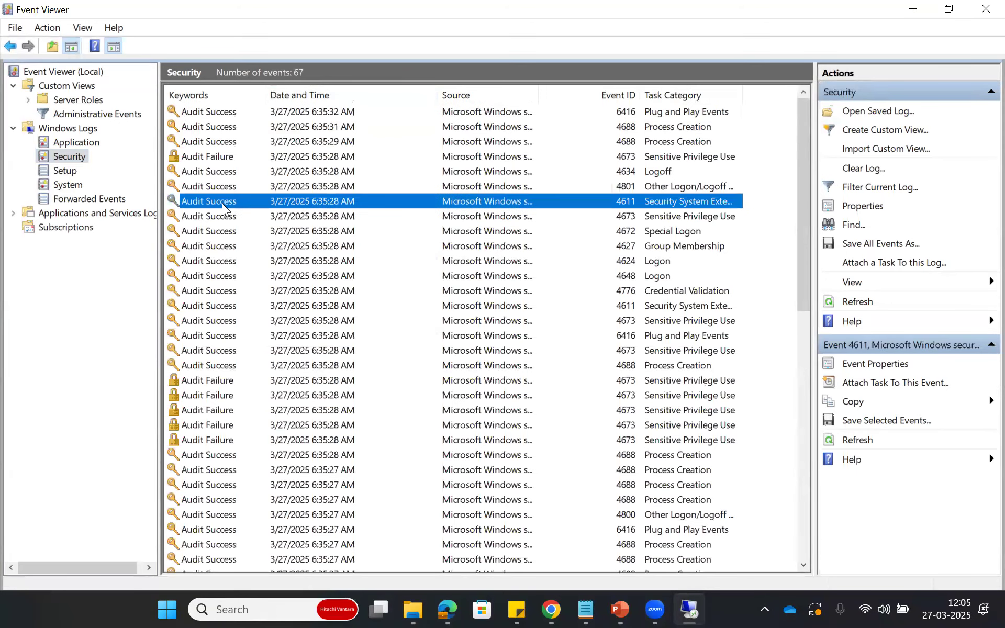
pyautogui.click(243, 272)
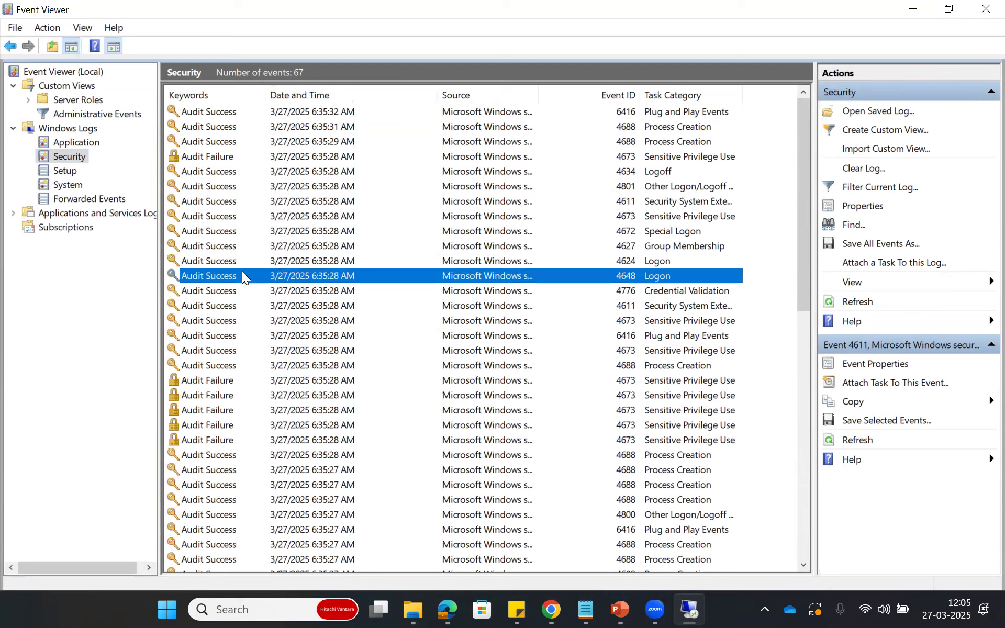
# Clear the Security log without saving its contents, and minimize the remote desktop session.
pyautogui.click(868, 168)
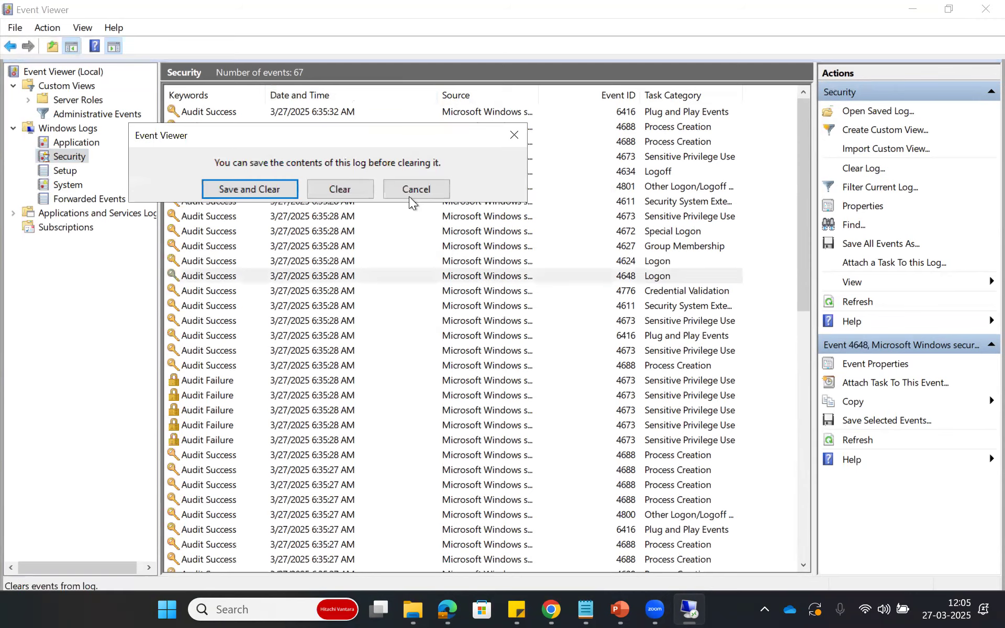
pyautogui.click(353, 188)
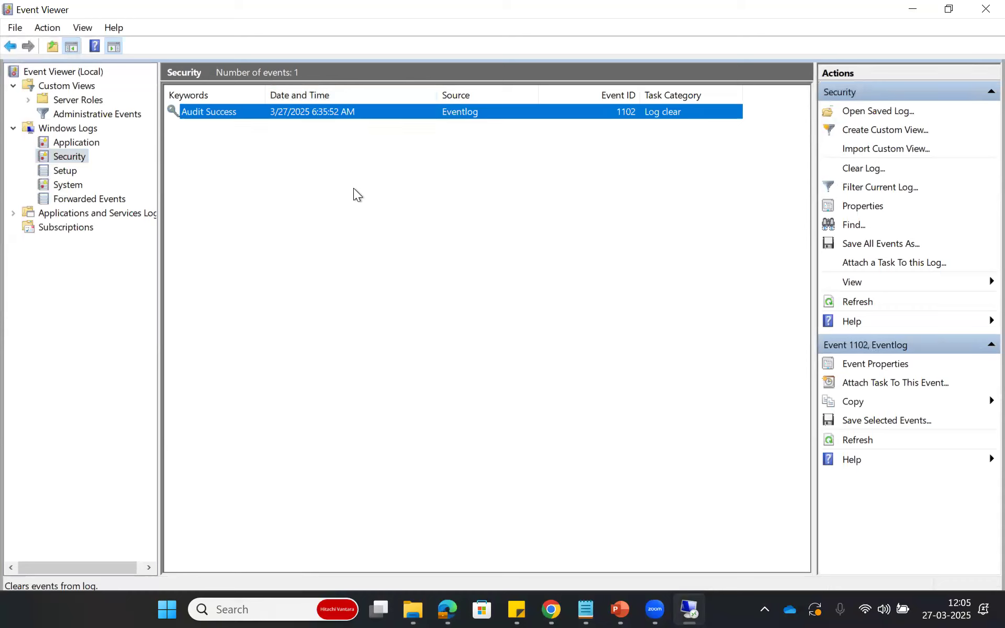
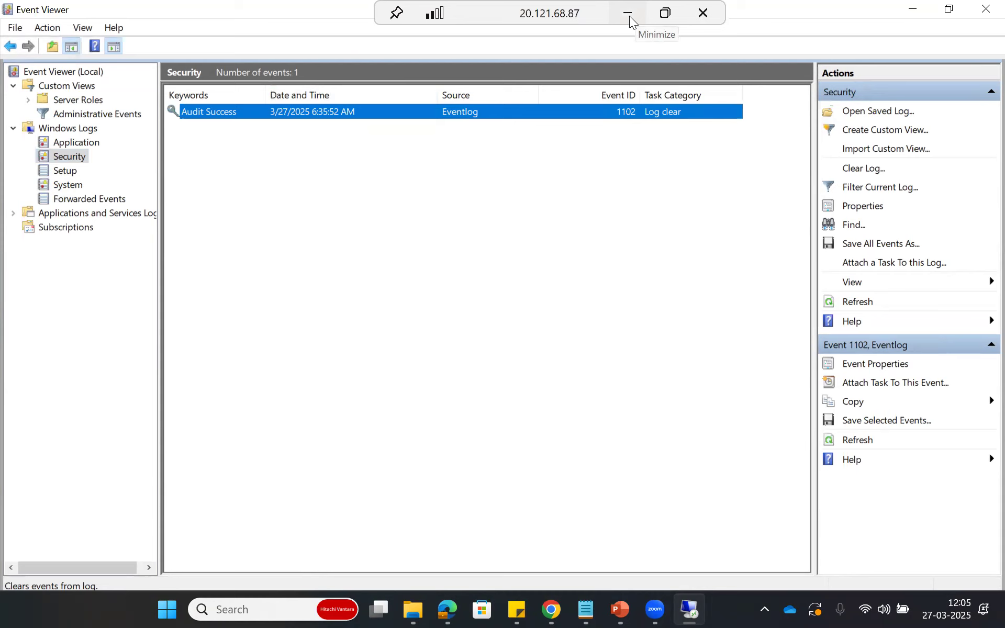
pyautogui.click(630, 16)
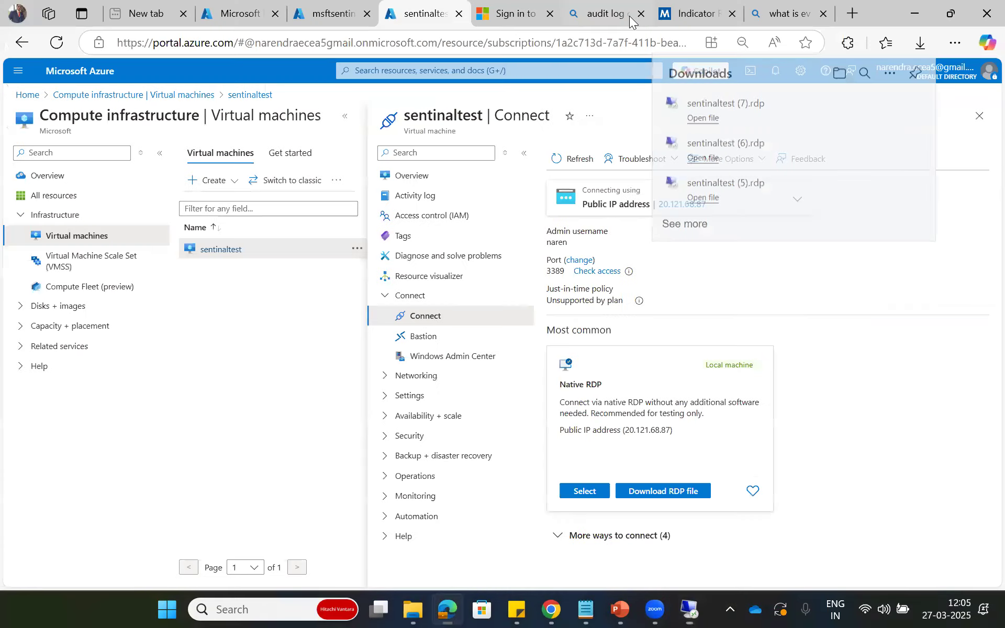
# Return to the Microsoft Sentinel incidents page and refresh the incident list to check for the new alert.
pyautogui.click(236, 15)
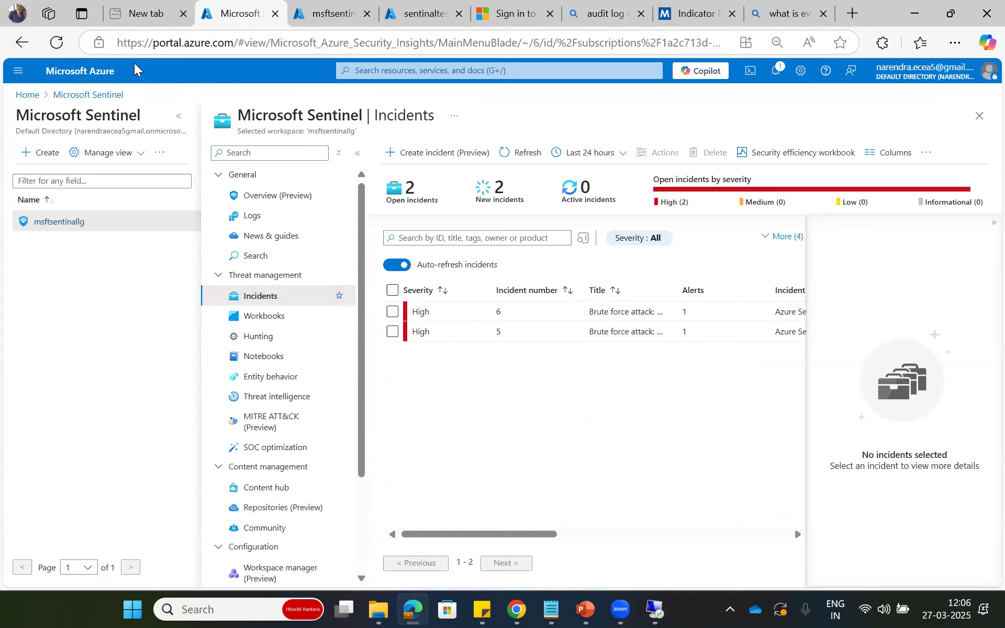
pyautogui.click(516, 157)
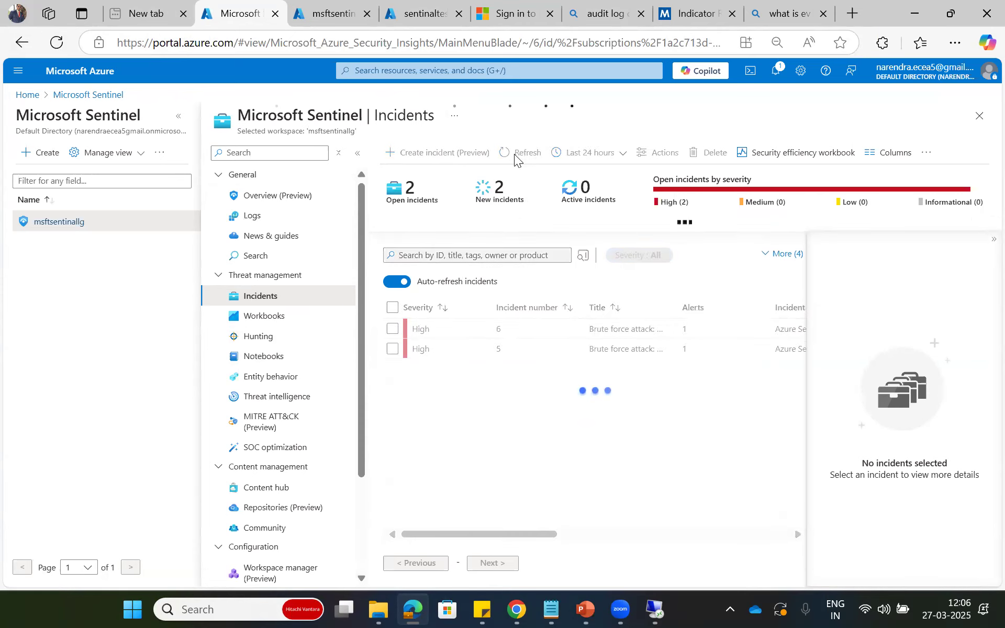
pyautogui.click(516, 157)
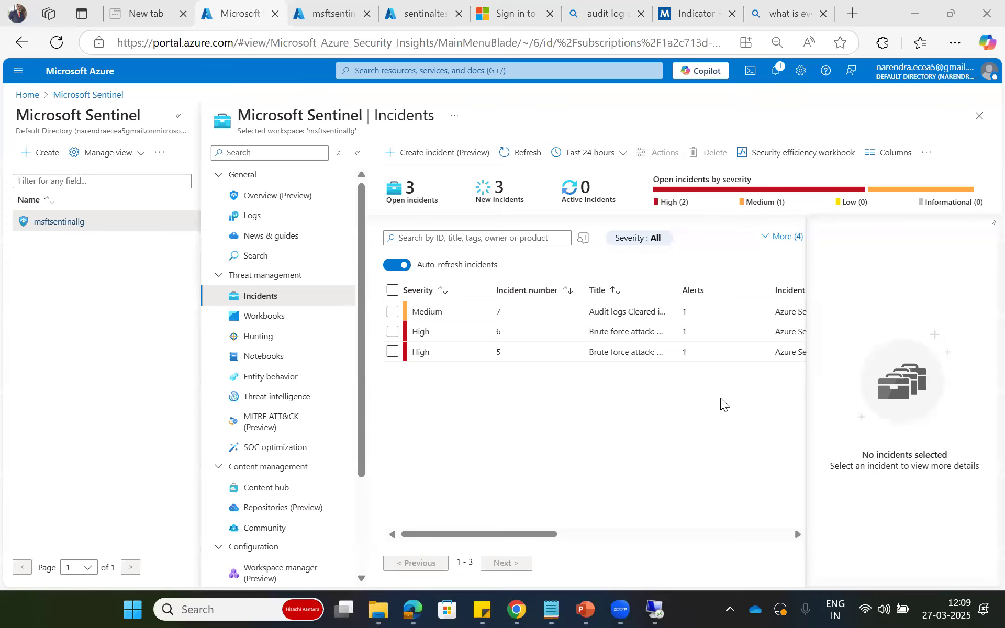
pyautogui.click(714, 410)
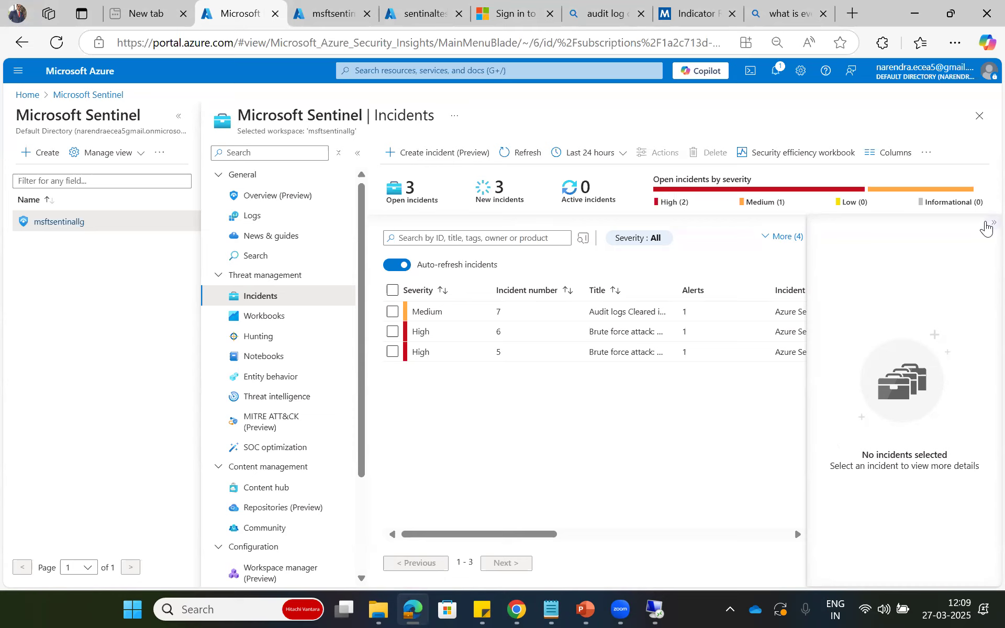
# Select the "Audit logs Cleared in Critical server" incident and hide the details pane and workspace list to widen the table.
pyautogui.click(992, 224)
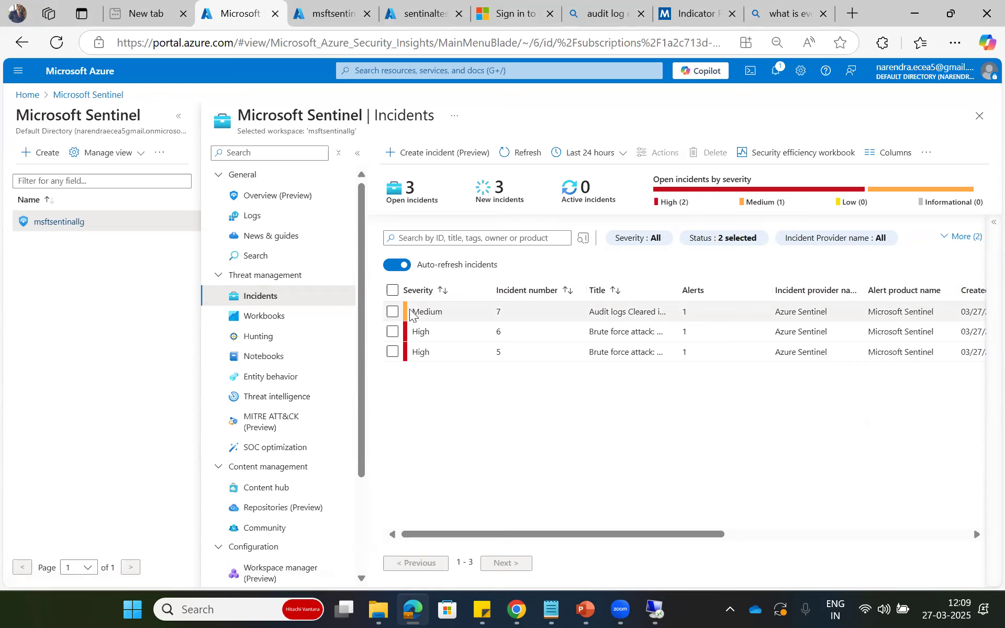
pyautogui.click(478, 314)
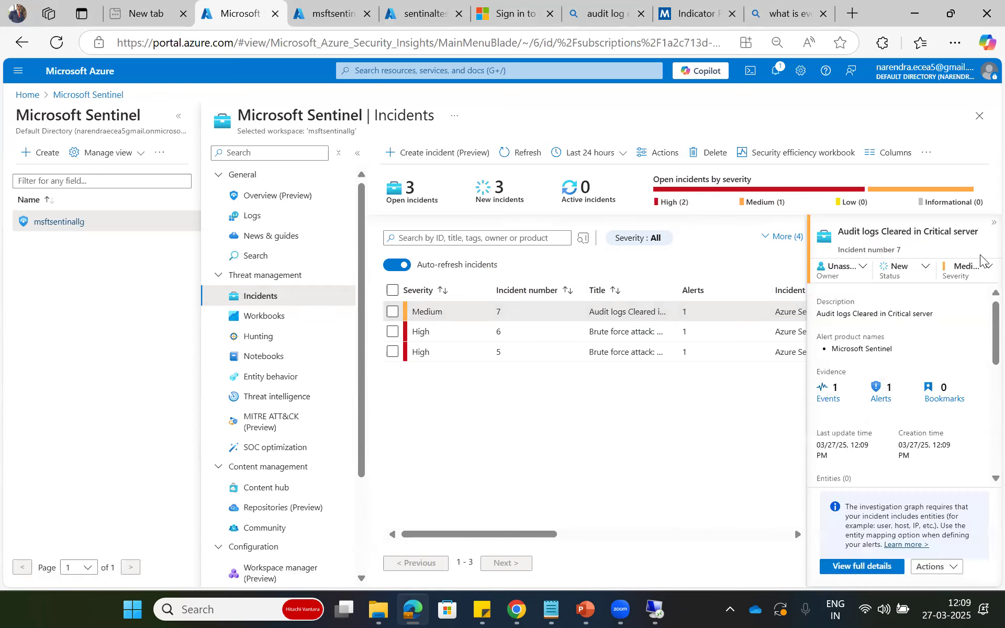
pyautogui.click(993, 224)
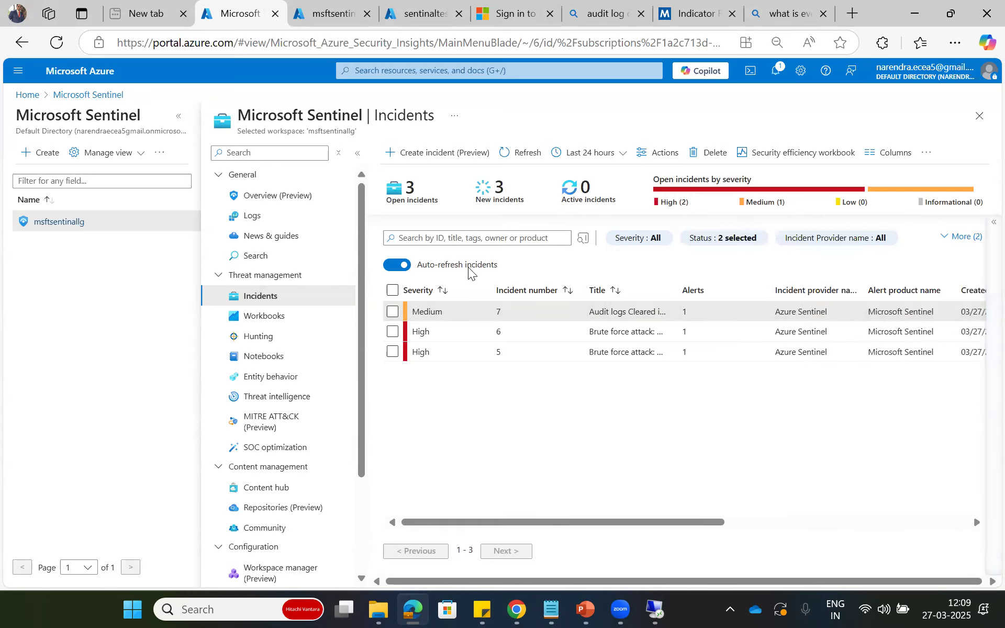
pyautogui.click(176, 118)
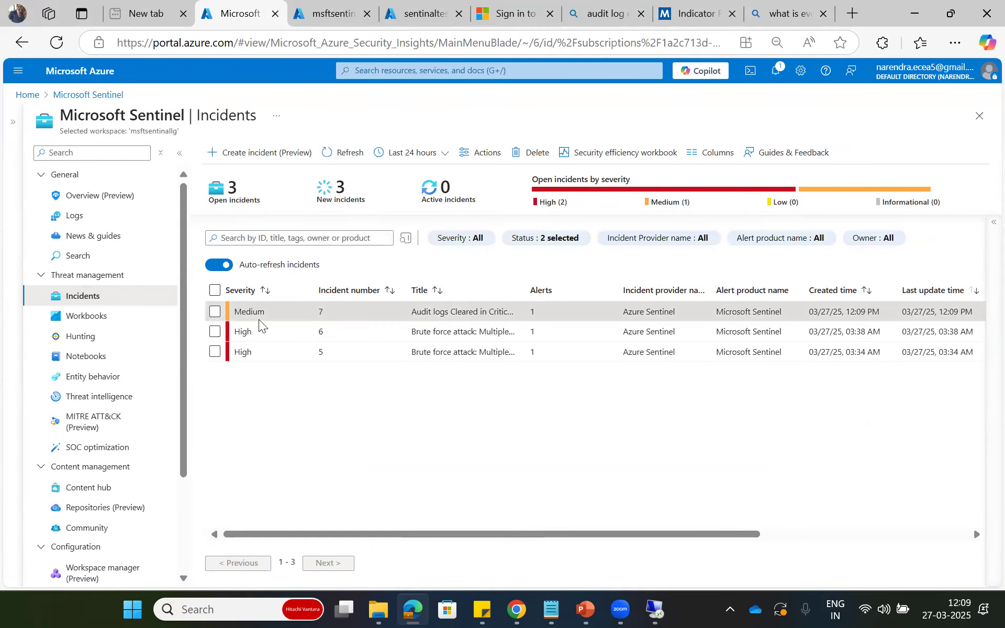
pyautogui.click(216, 313)
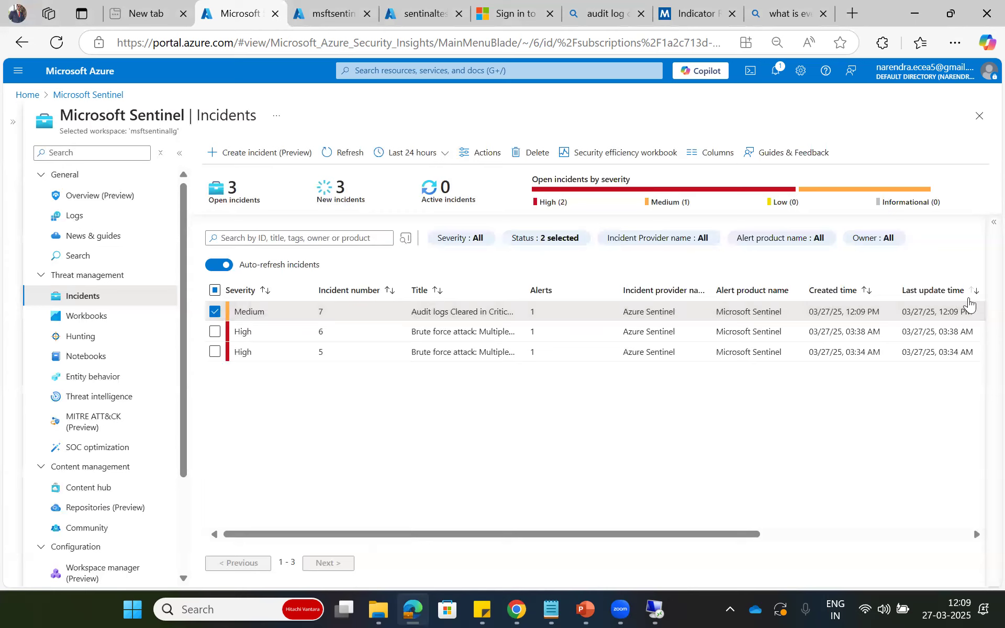
pyautogui.doubleClick(953, 311)
pyautogui.click(949, 309)
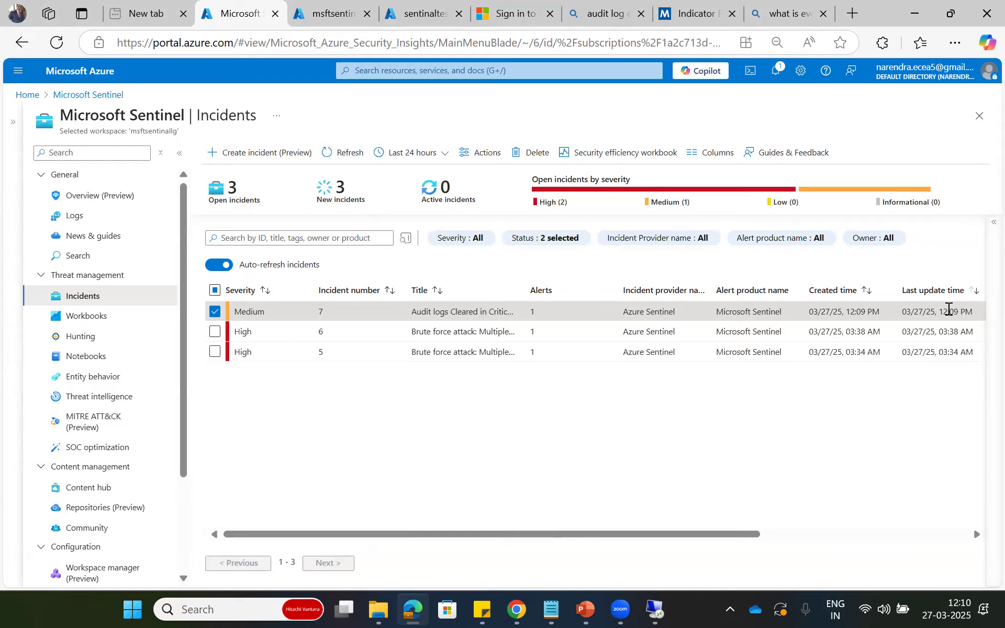
# Reduce the page zoom to 50% and check the actions available for the audit log incident without running any.
pyautogui.hotkey('ctrl', '-')
pyautogui.hotkey('ctrl', '-')
pyautogui.hotkey('ctrl', '-')
pyautogui.hotkey('ctrl', '-')
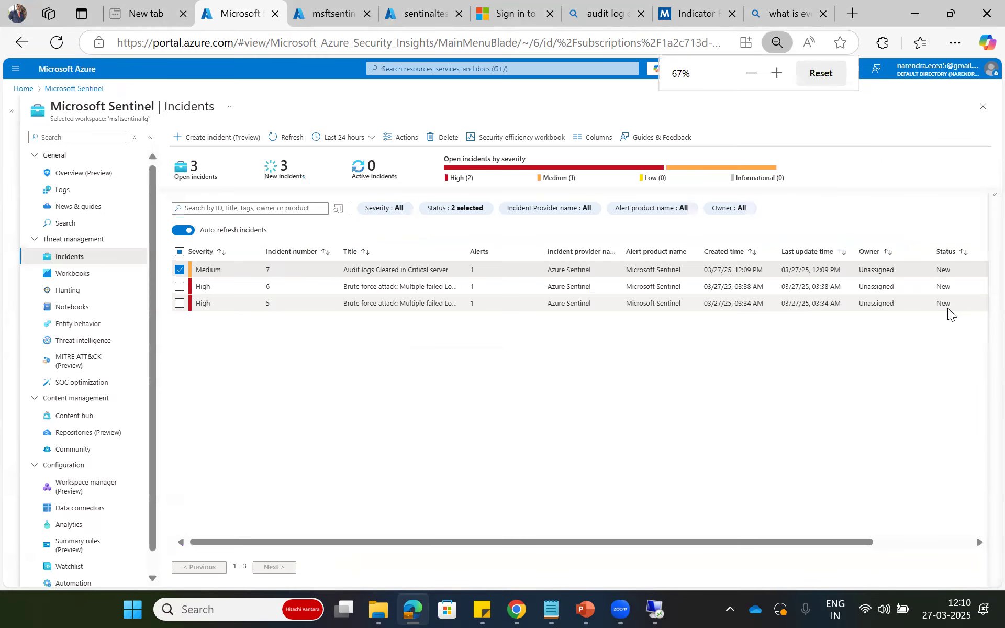
pyautogui.hotkey('ctrl', '-')
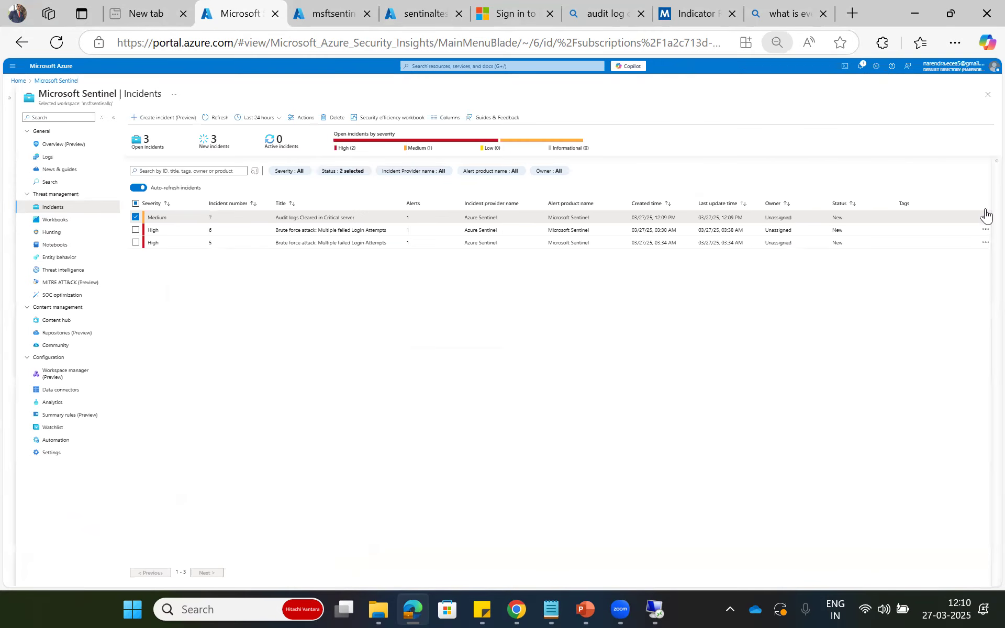
pyautogui.click(986, 217)
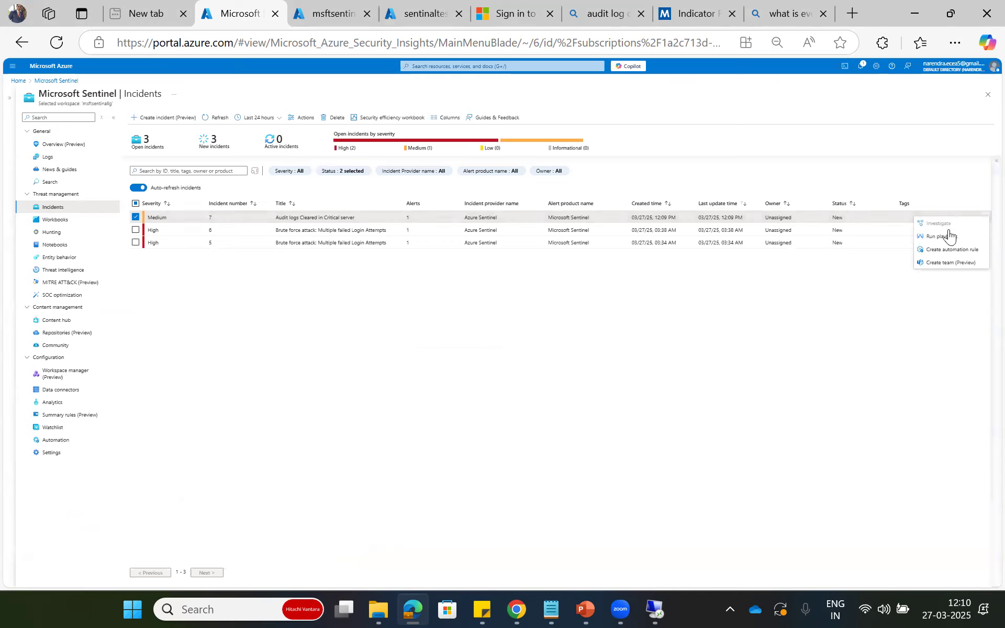
pyautogui.click(837, 216)
pyautogui.doubleClick(837, 217)
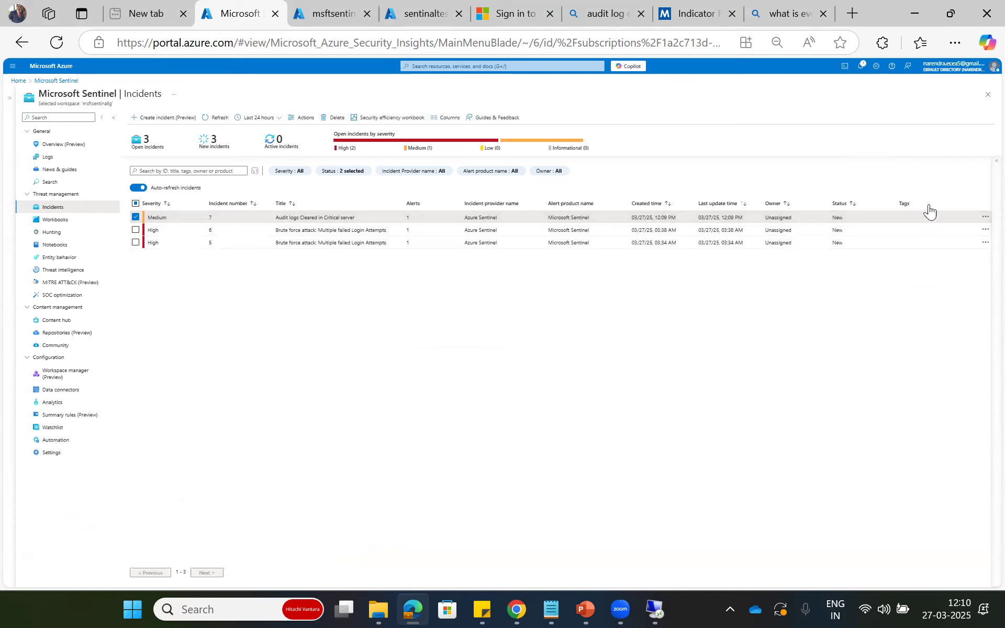
pyautogui.click(985, 218)
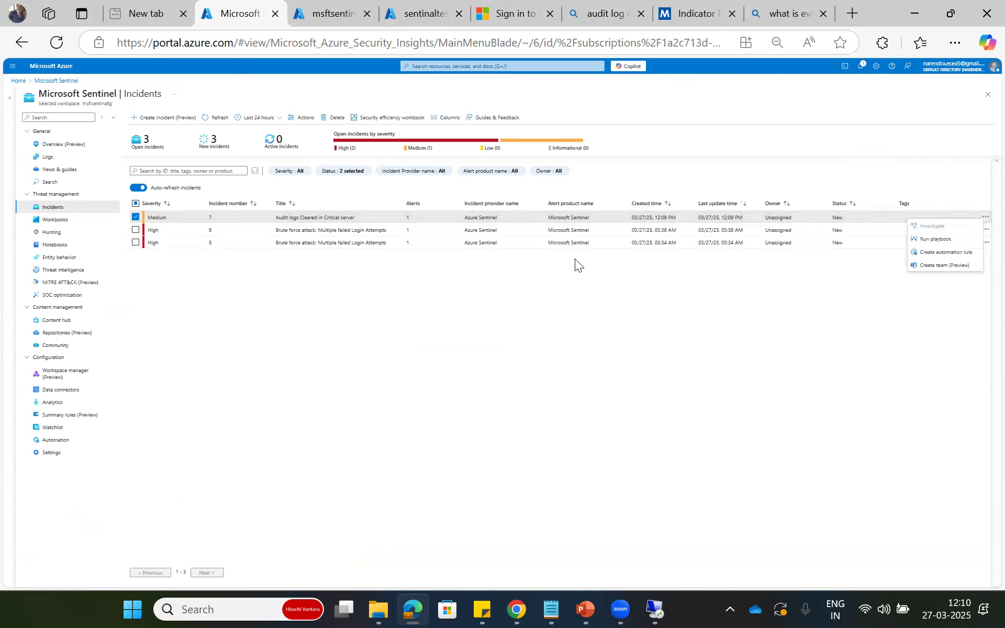
pyautogui.click(856, 309)
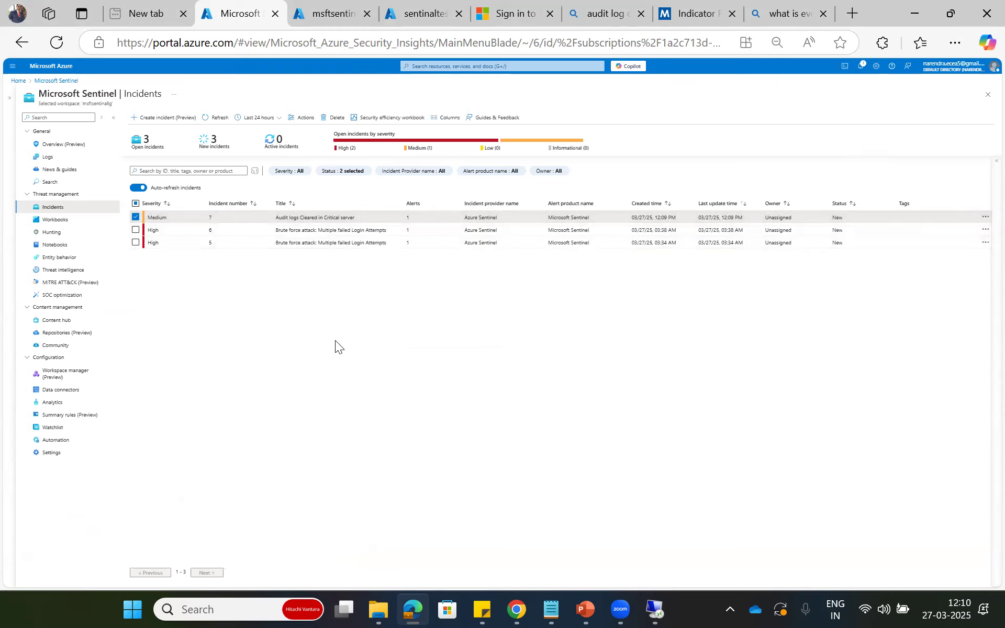
# Compare the audit log incident's row with the brute force incidents, then recheck its action options and status.
pyautogui.hotkey('ctrl', '+')
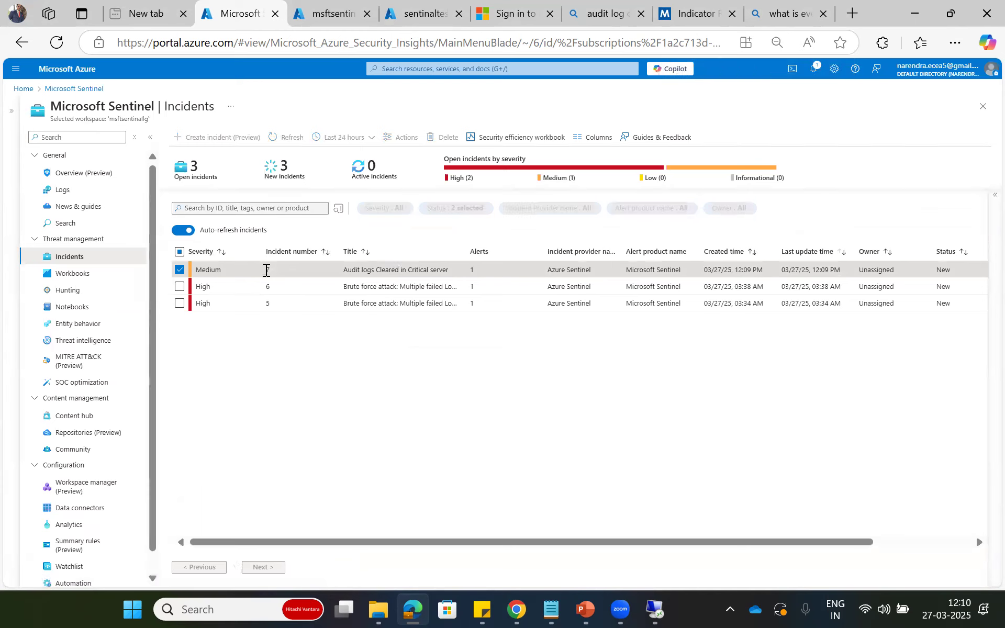
pyautogui.moveTo(363, 303); pyautogui.dragTo(368, 303)
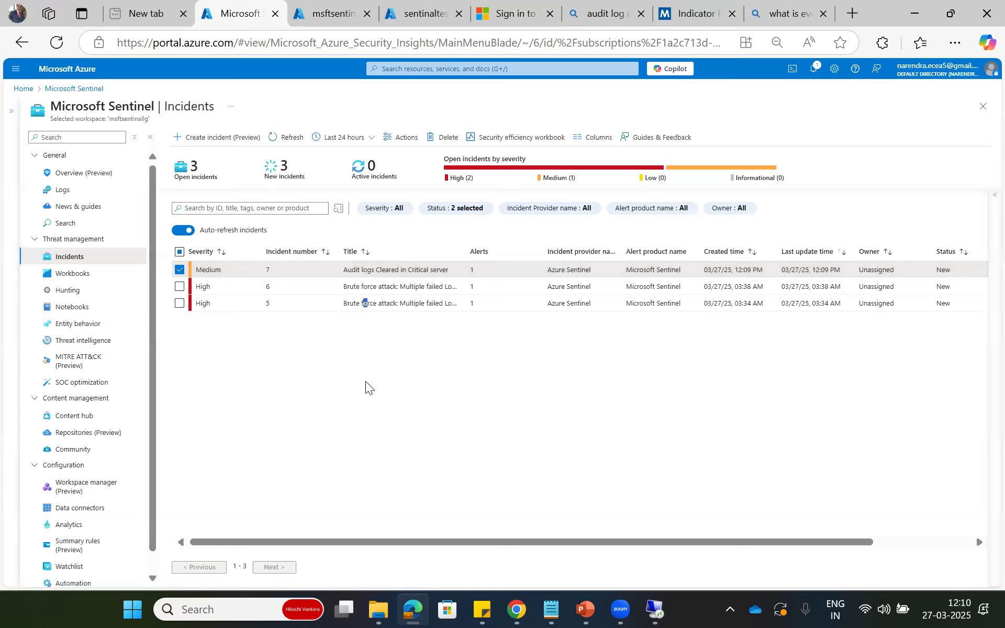
pyautogui.click(585, 272)
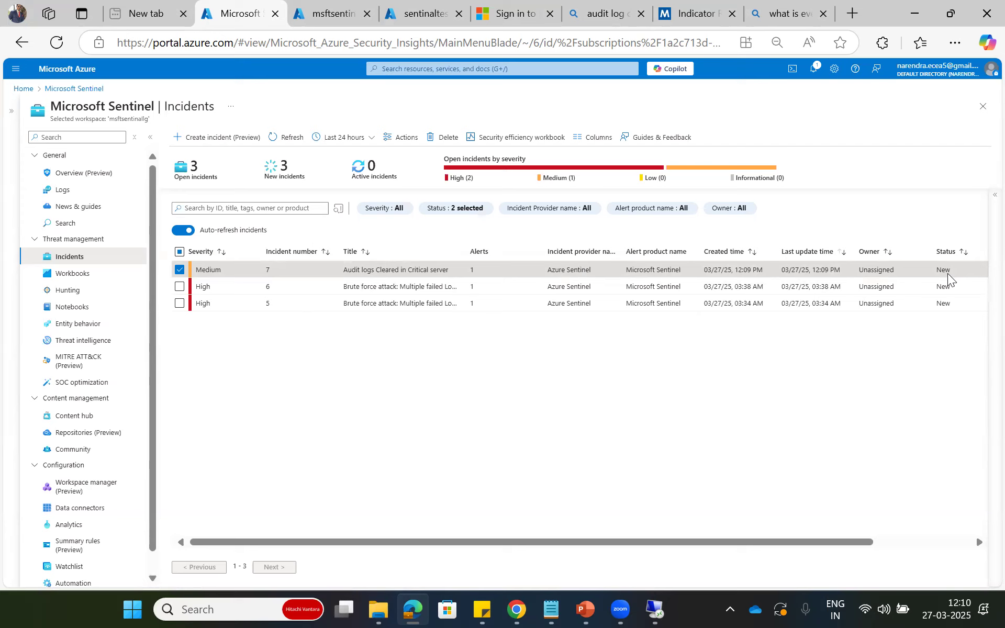
pyautogui.hotkey('ctrl', '-')
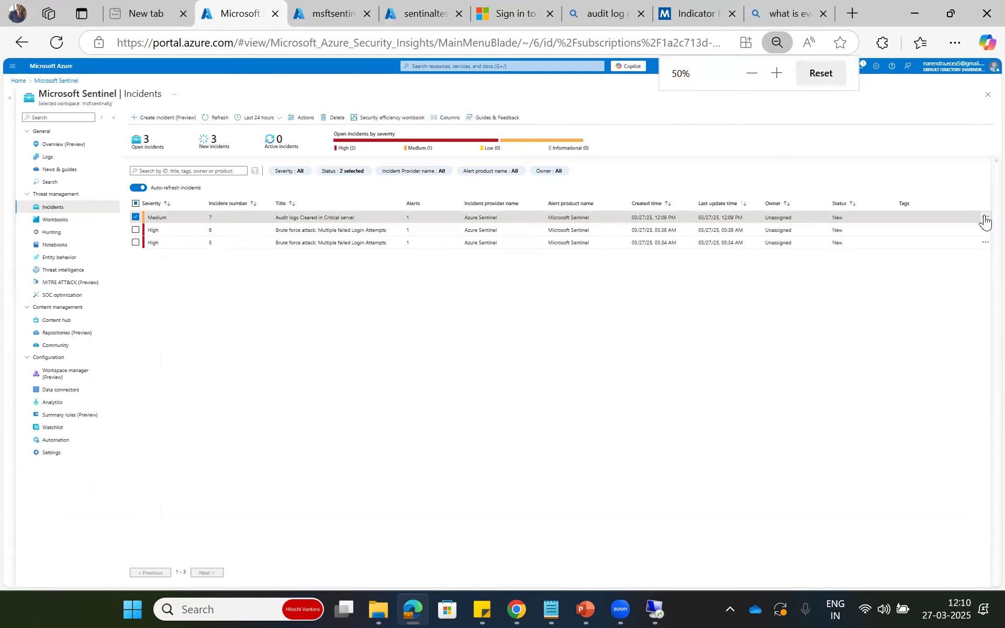
pyautogui.click(986, 220)
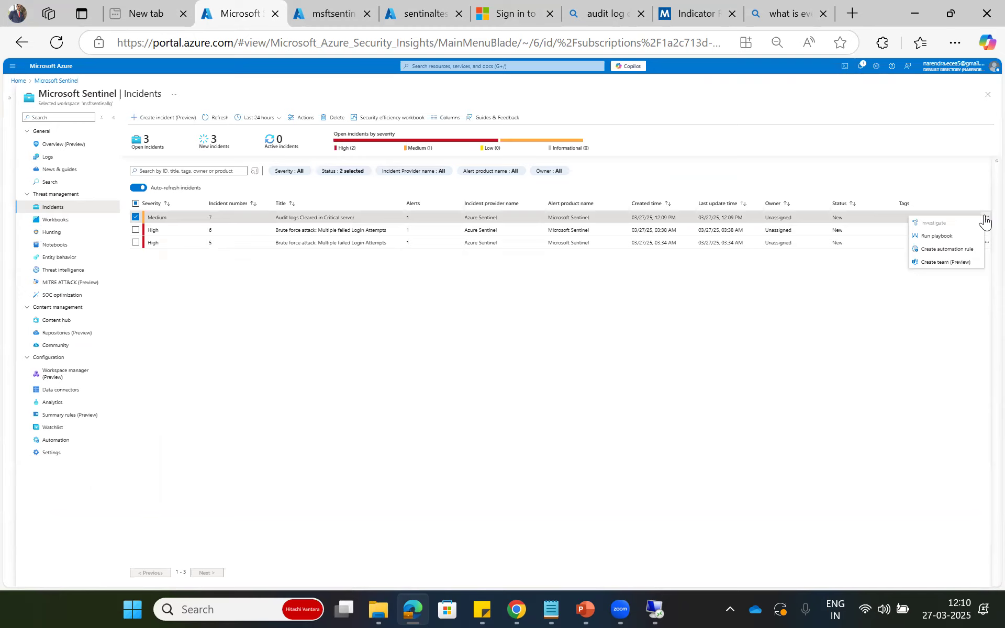
pyautogui.doubleClick(849, 216)
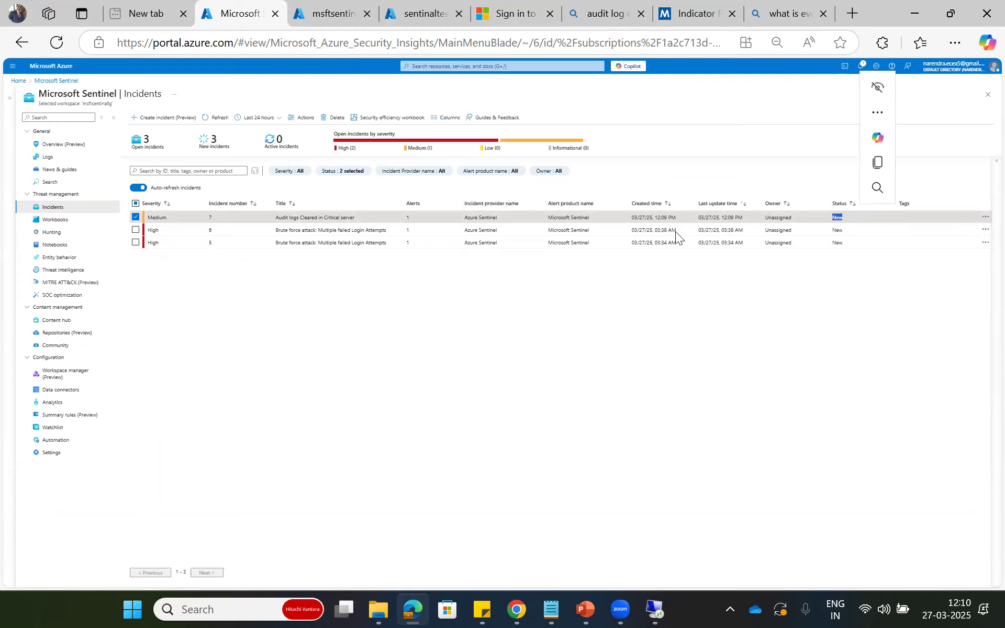
pyautogui.click(330, 216)
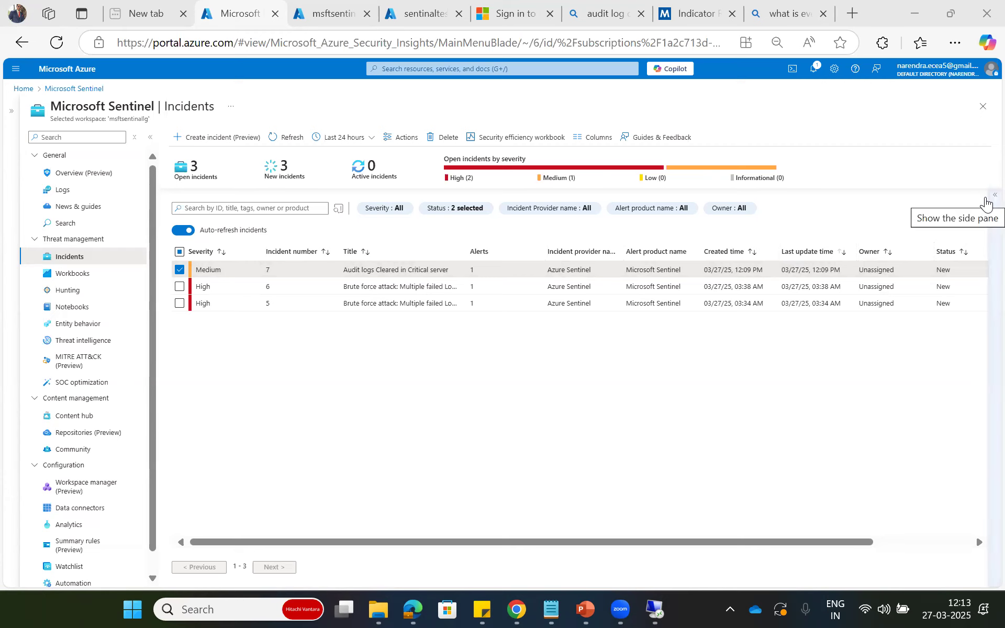
# Show the audit log incident's details pane and view its owner assignment options without assigning anyone.
pyautogui.click(987, 205)
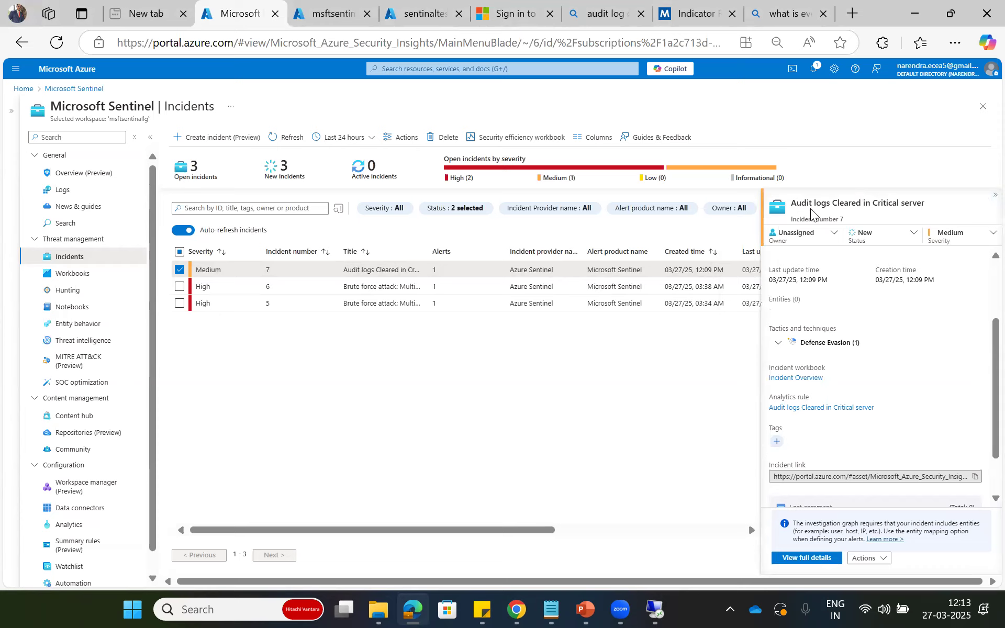
pyautogui.moveTo(806, 204); pyautogui.dragTo(926, 206)
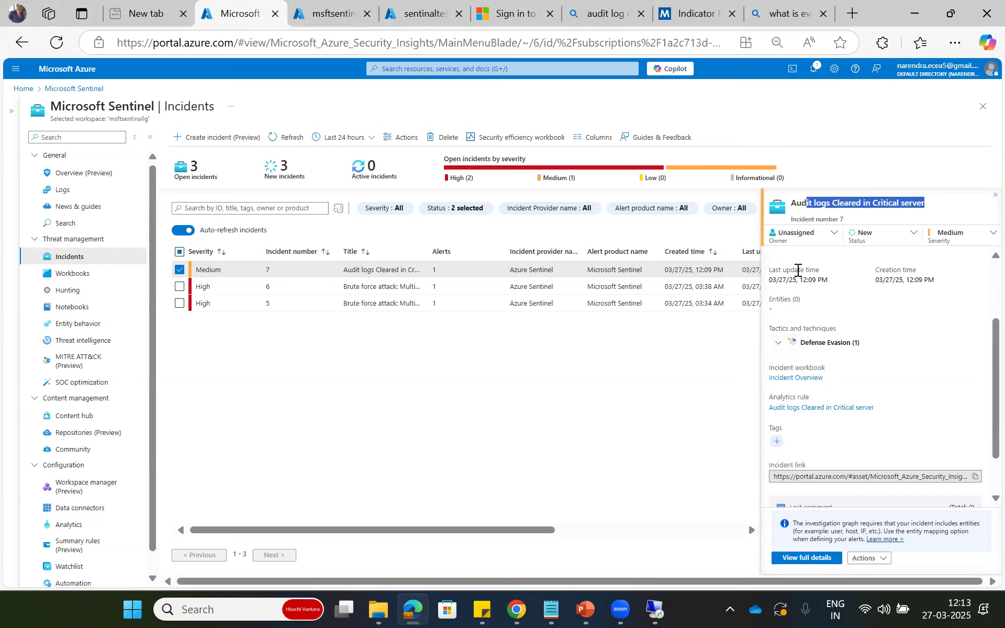
pyautogui.click(837, 238)
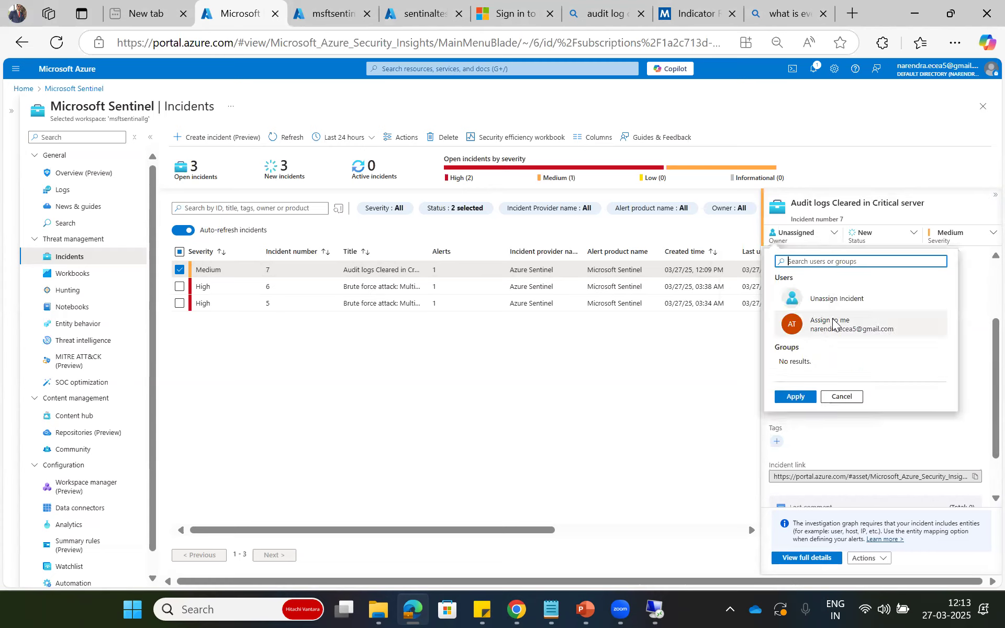
pyautogui.click(710, 339)
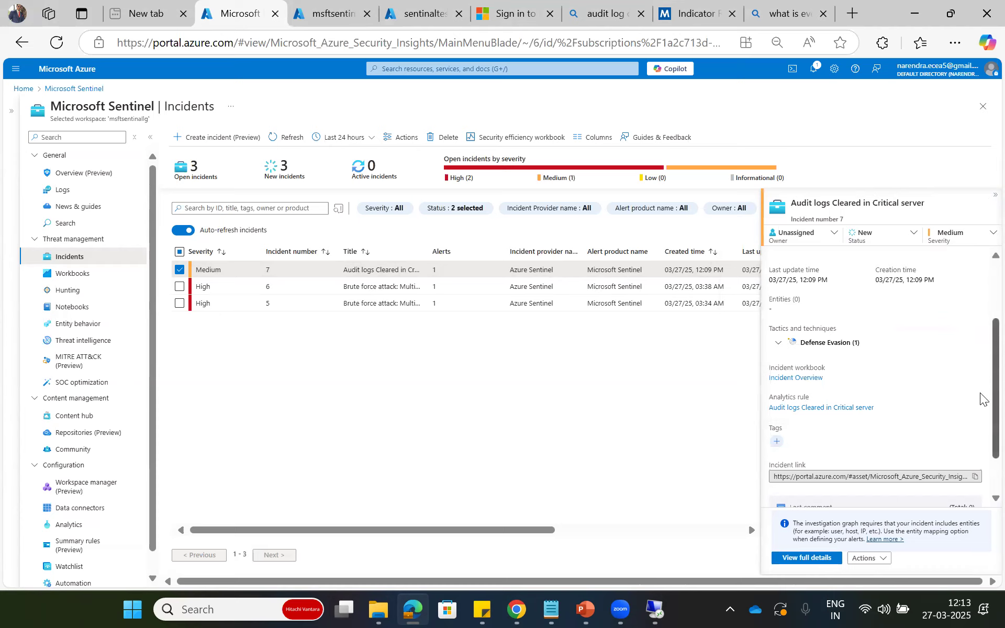
# Review the incident's details, open its evidence events in Logs, and switch the query editor to KQL mode.
pyautogui.scroll(-2, 983, 408)
pyautogui.scroll(2, 981, 367)
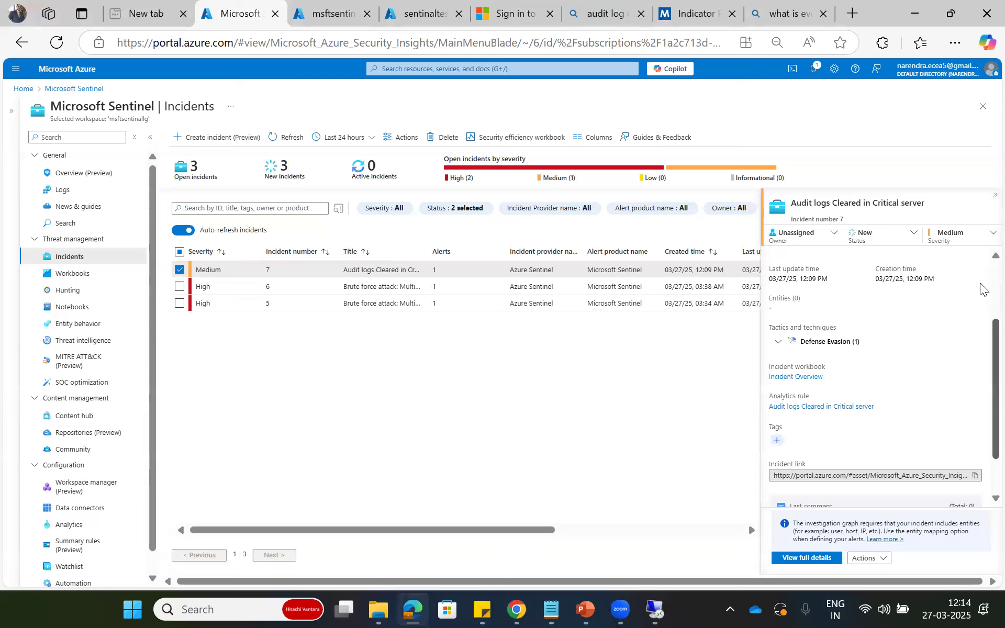
pyautogui.scroll(2, 982, 290)
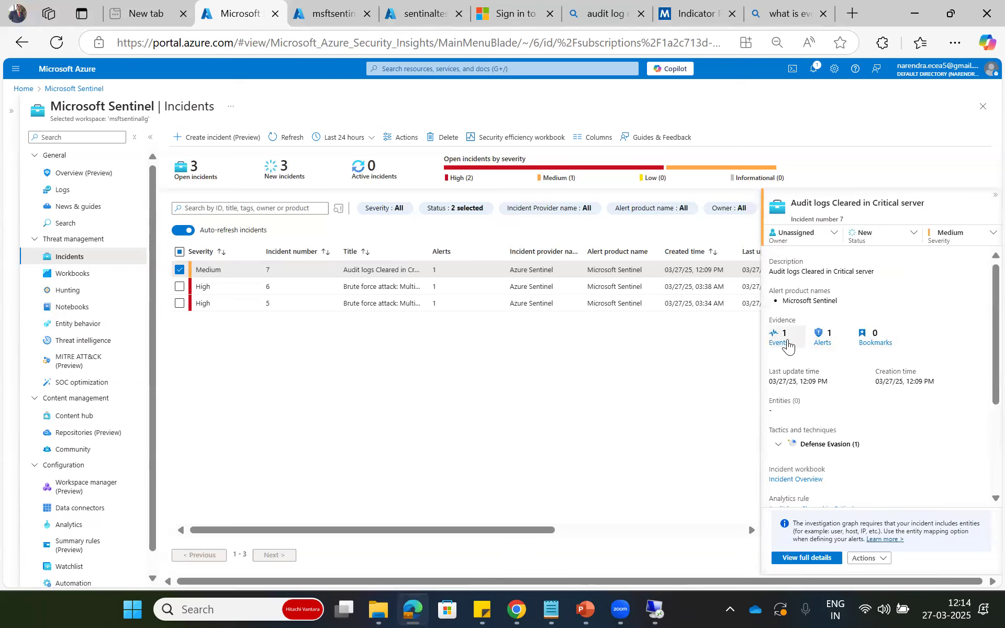
pyautogui.click(788, 343)
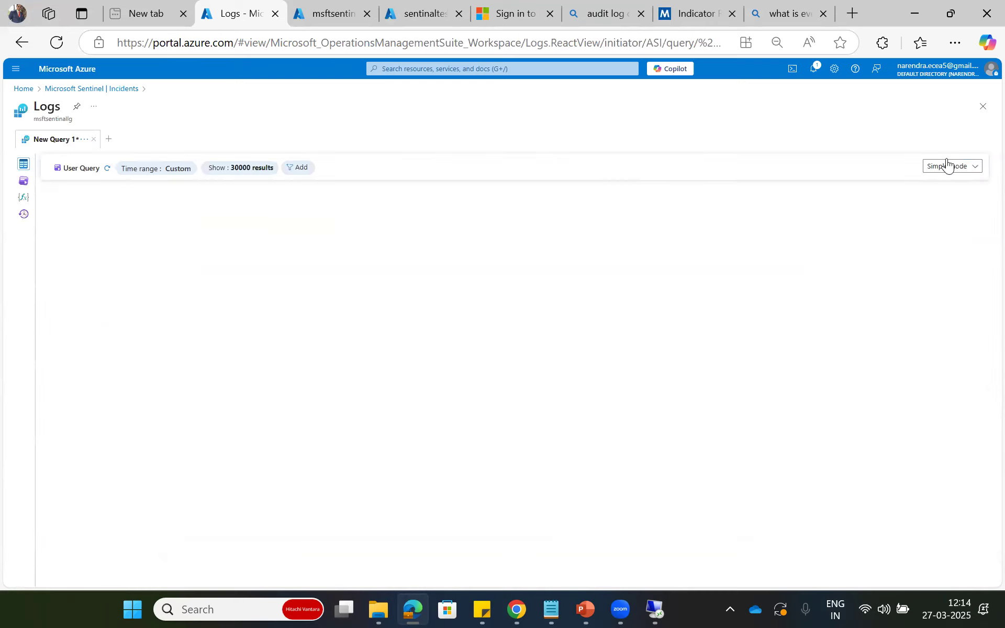
pyautogui.click(947, 165)
pyautogui.click(946, 200)
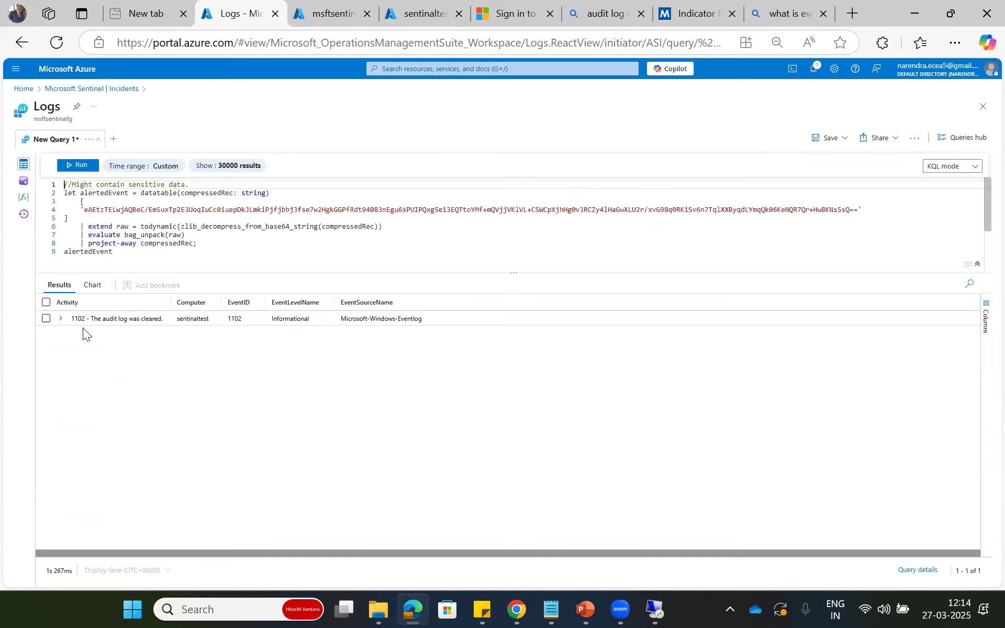
# Expand the audit log event in the query results and examine its activity, computer, event ID and source fields.
pyautogui.click(60, 319)
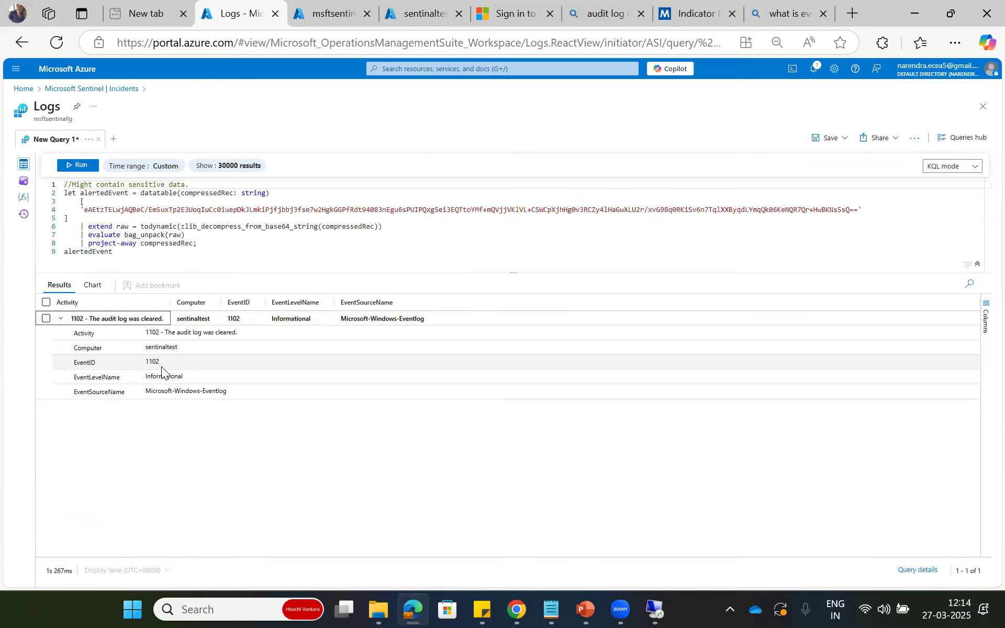
pyautogui.tripleClick(192, 332)
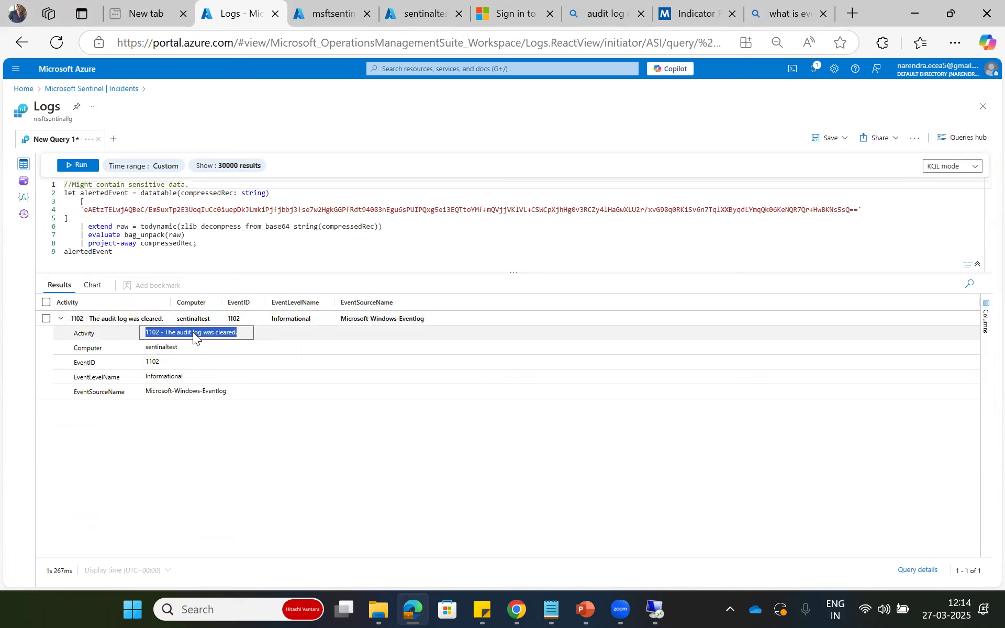
pyautogui.doubleClick(193, 332)
pyautogui.tripleClick(113, 320)
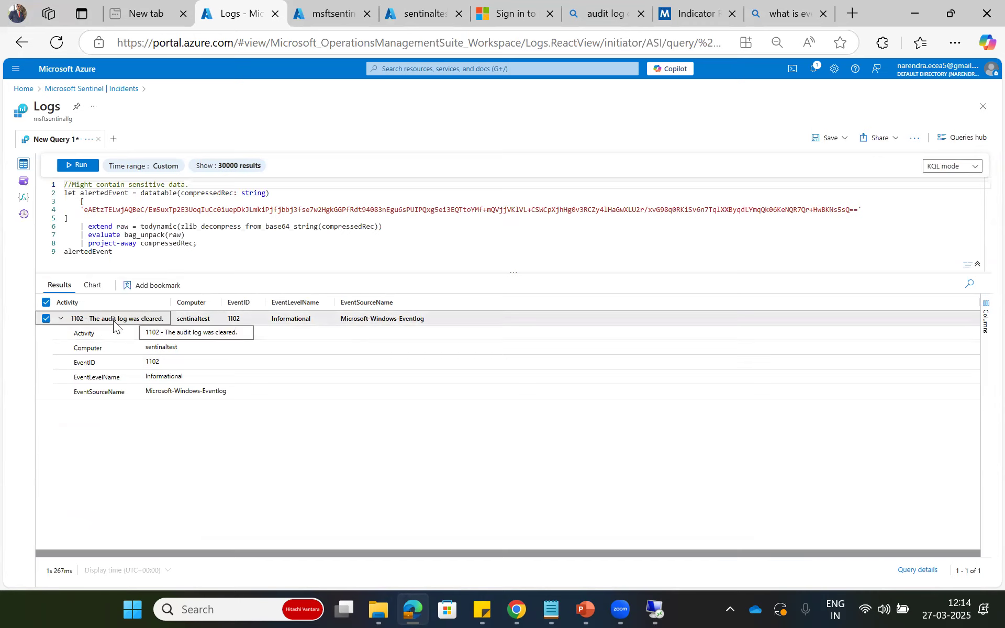
pyautogui.doubleClick(190, 318)
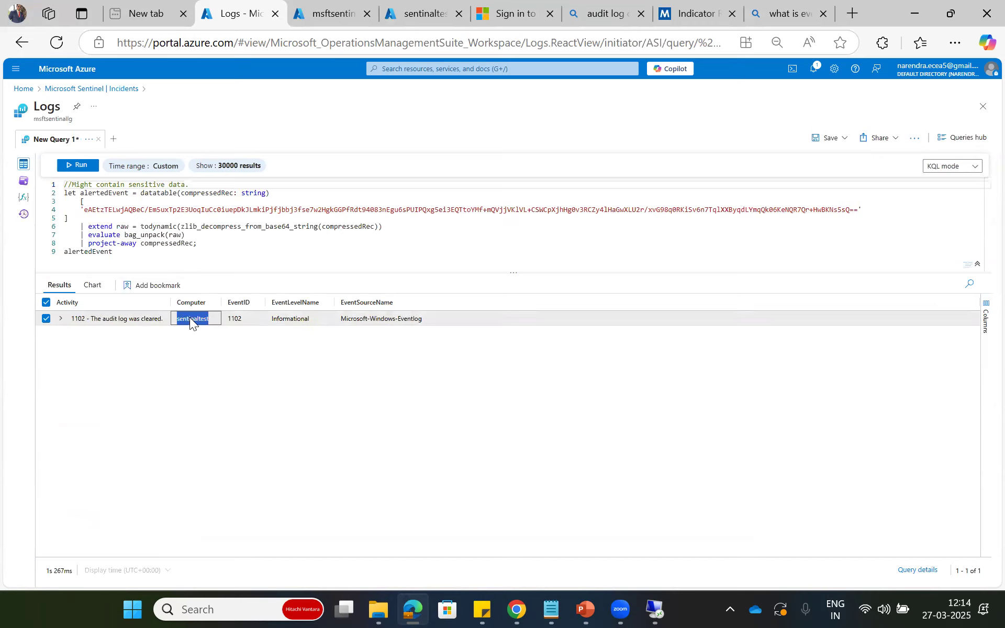
pyautogui.click(252, 320)
pyautogui.click(60, 320)
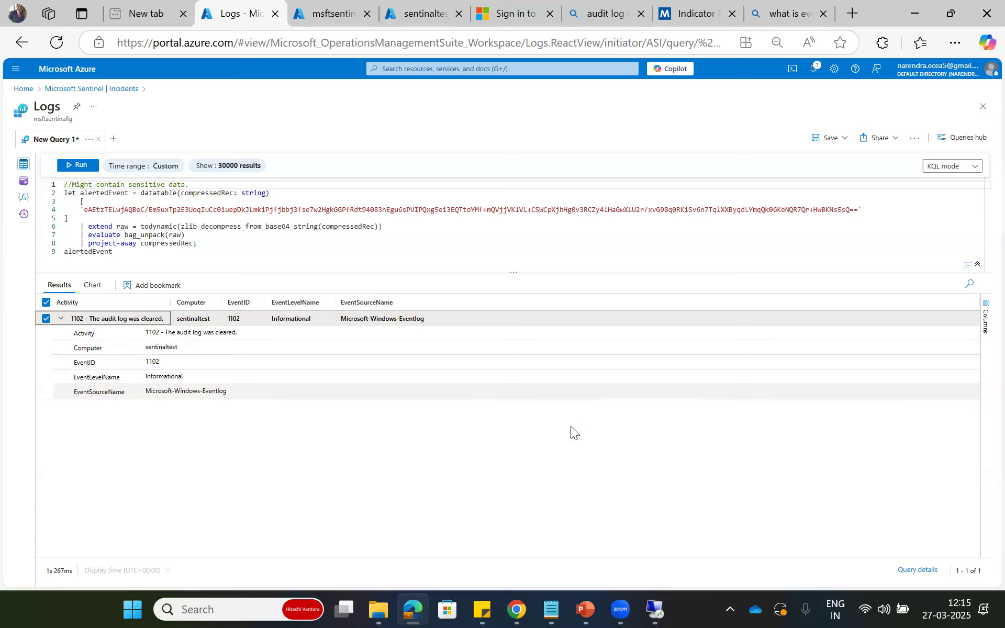
pyautogui.hotkey('alt', 'Tab')
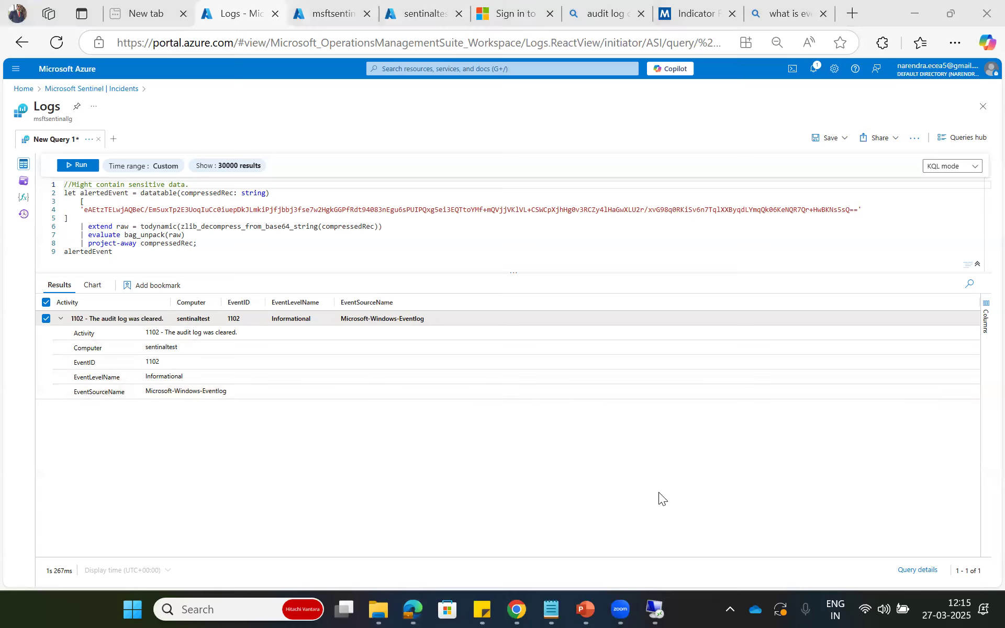